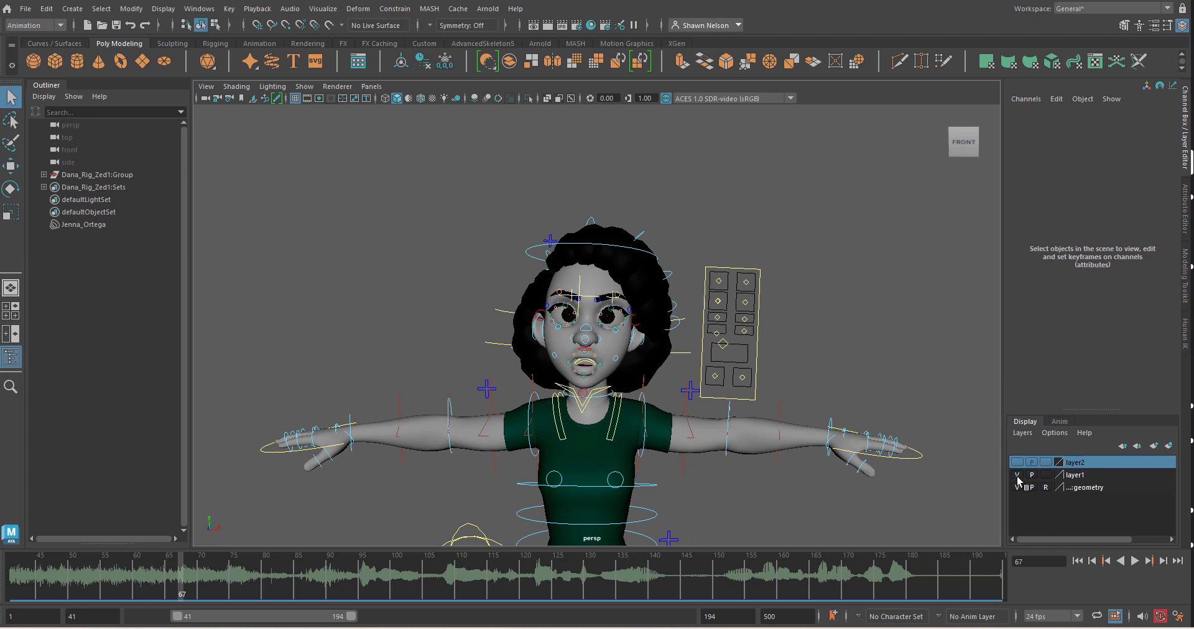
Step: Hide layer1 and lower the central eye-aim control at frame 67 to a Translate Y of about -0.576
click(1018, 475)
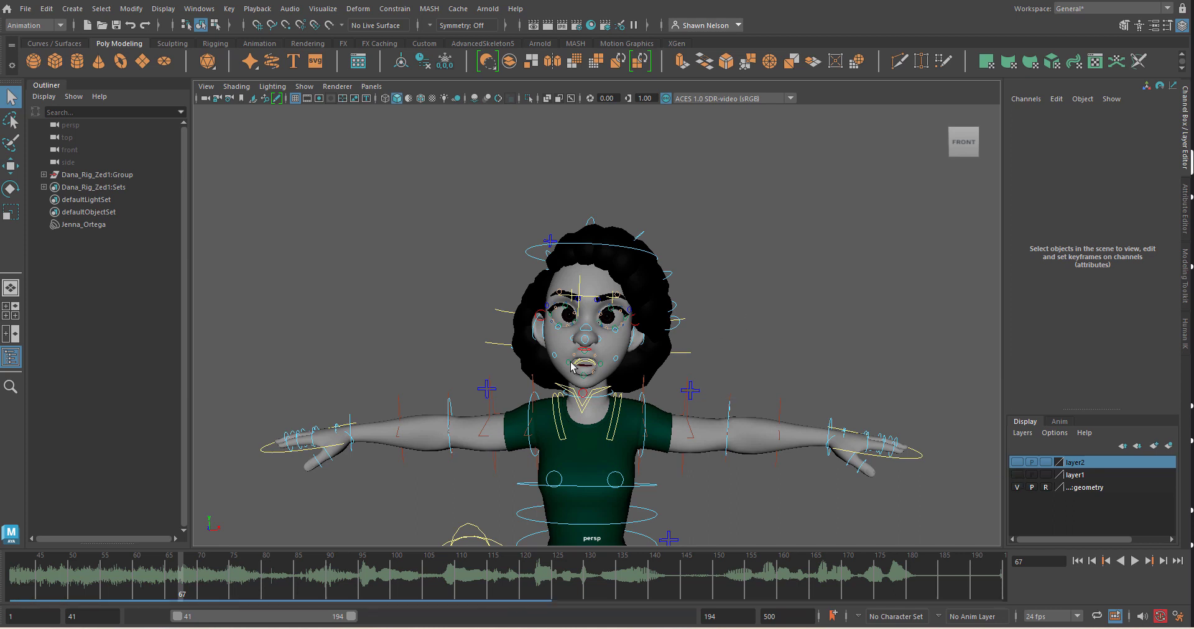
click(578, 294)
key(w)
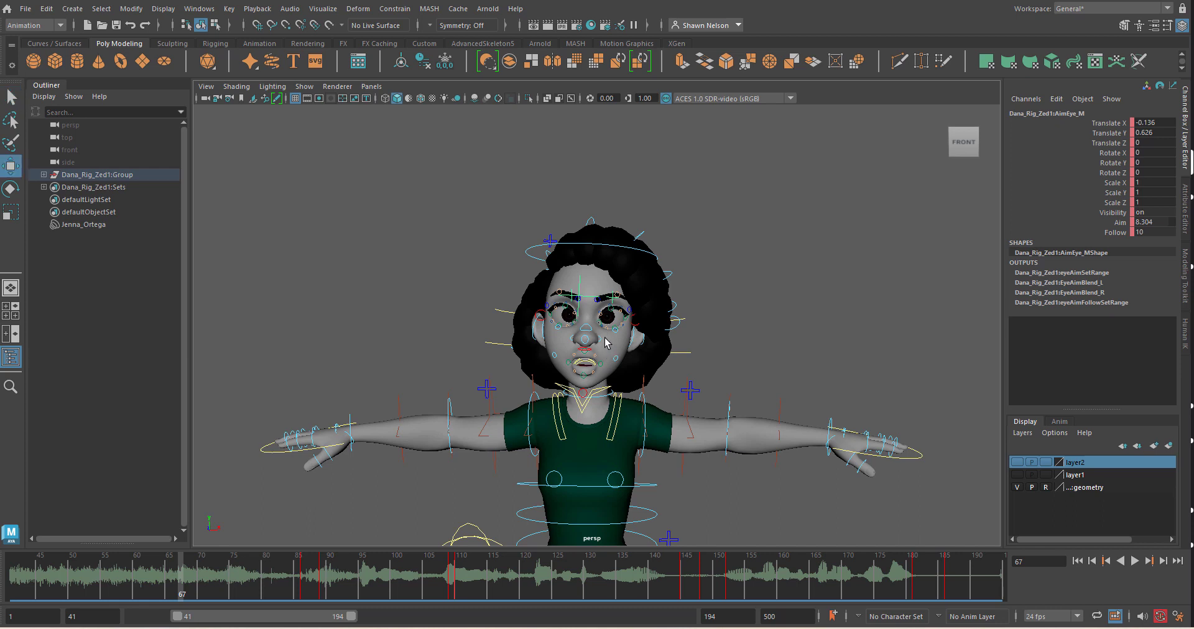
mouse_move(581, 299)
mouse_down()
mouse_move(546, 302)
mouse_move(578, 314)
mouse_up()
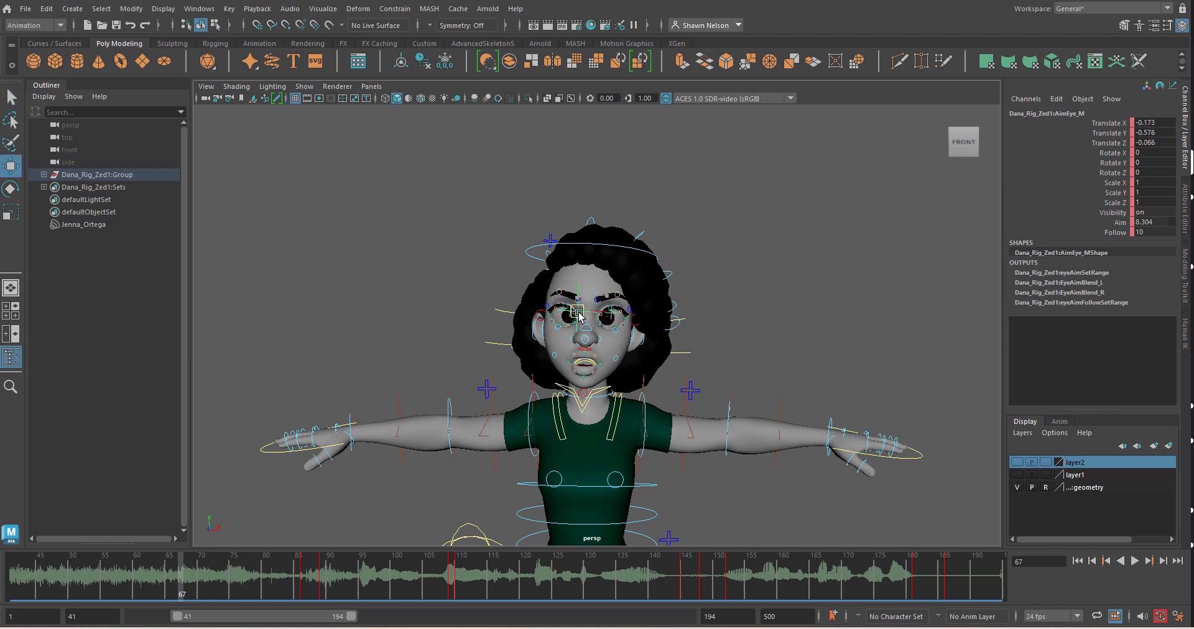
Step: Play back the animation from frame 41, then stop playback
click(11, 583)
key(alt+v)
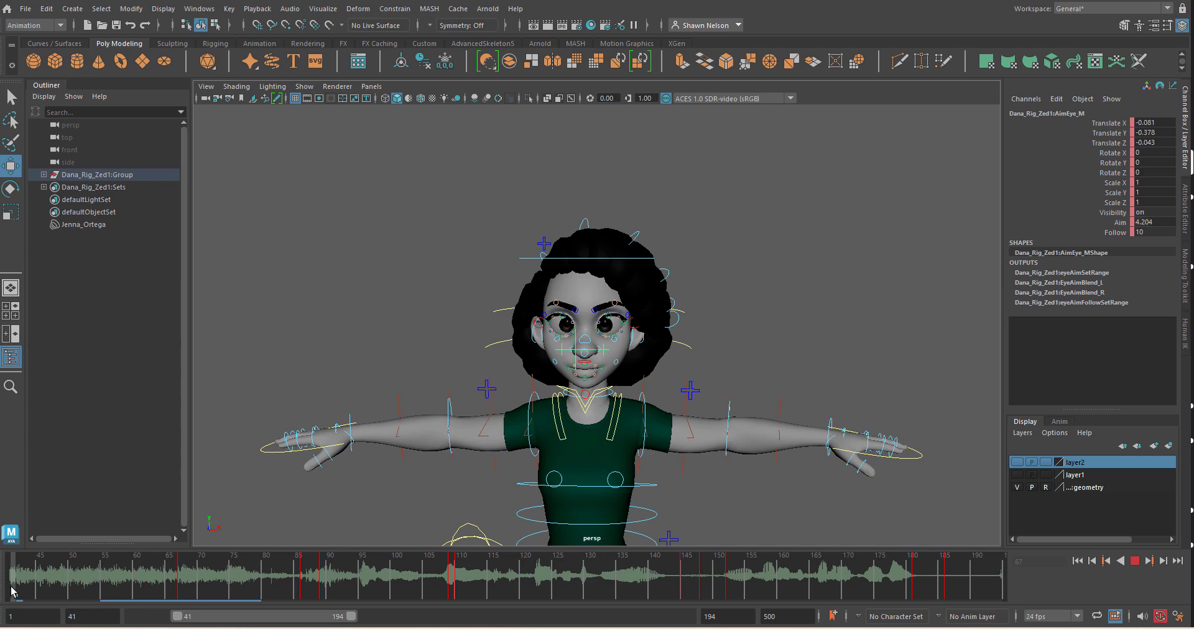
key(alt+v)
Step: Rotate the character's right shoulder FK control at frame 41 so the arm hangs down beside the body
scroll(715, 347, down, 5)
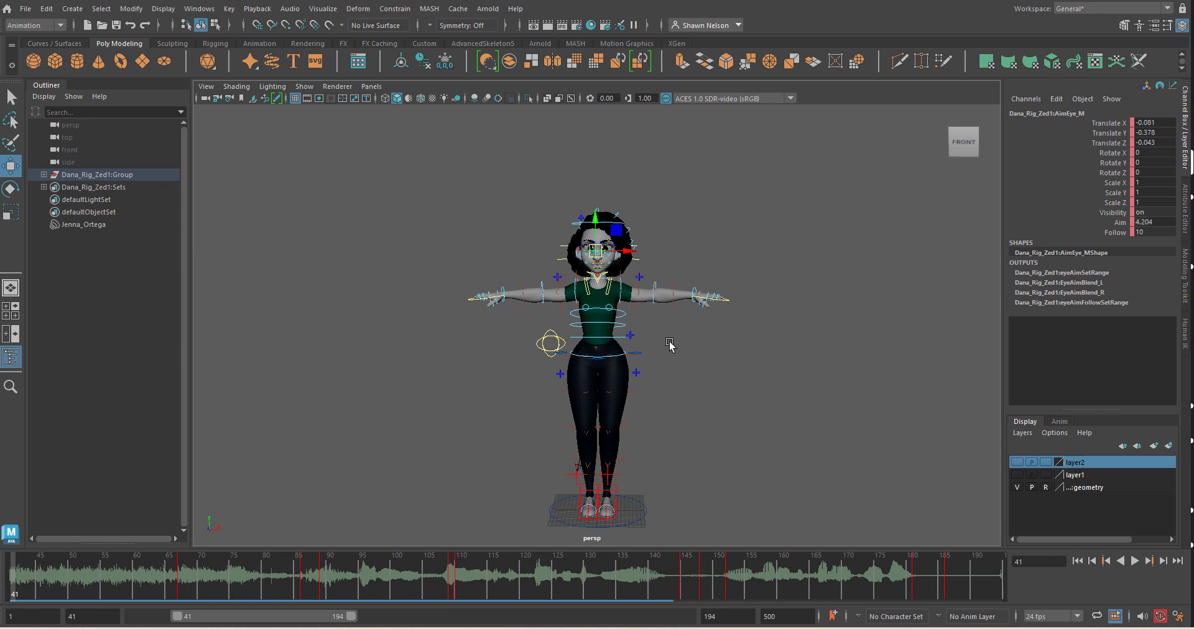
scroll(670, 347, up, 4)
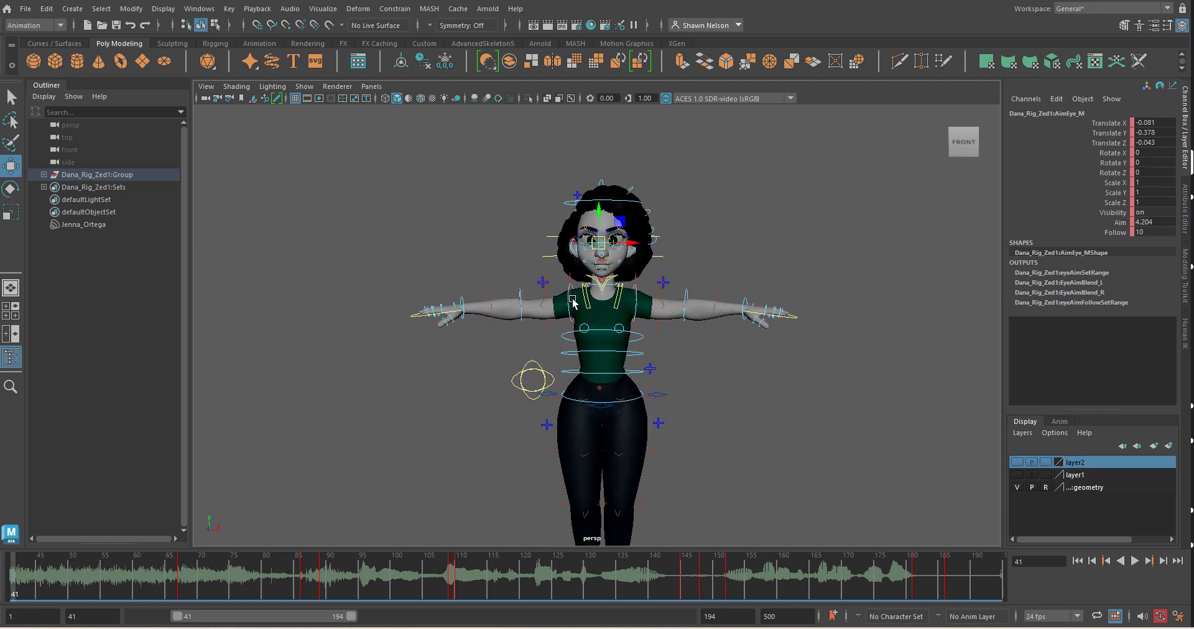
click(559, 324)
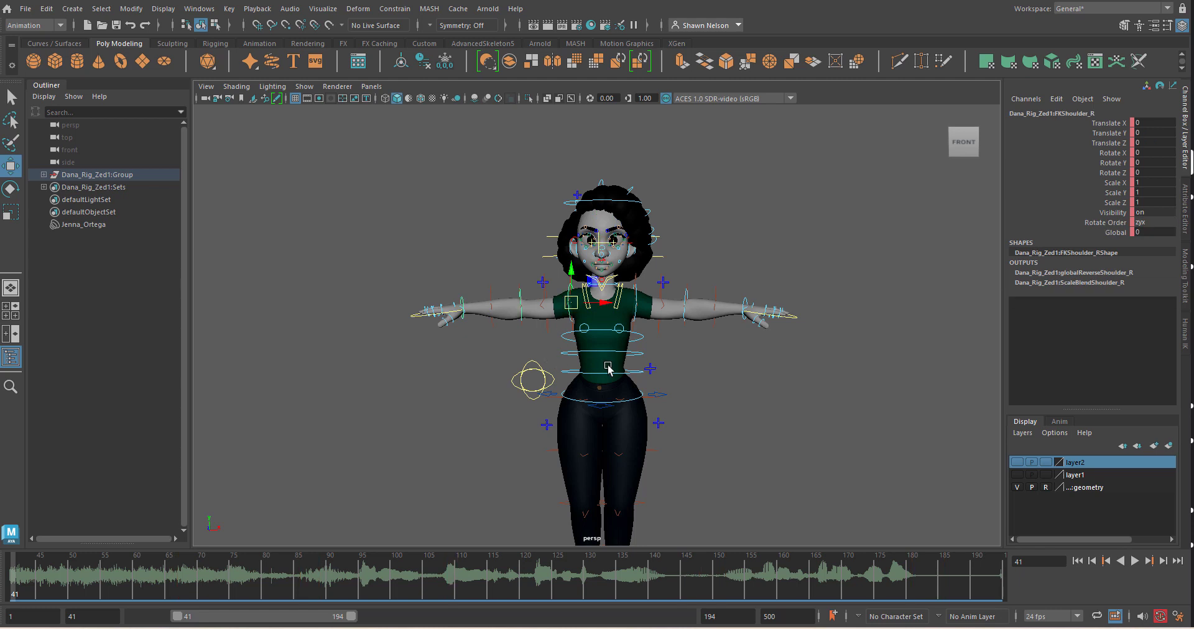
key(e)
drag(549, 281, 545, 320)
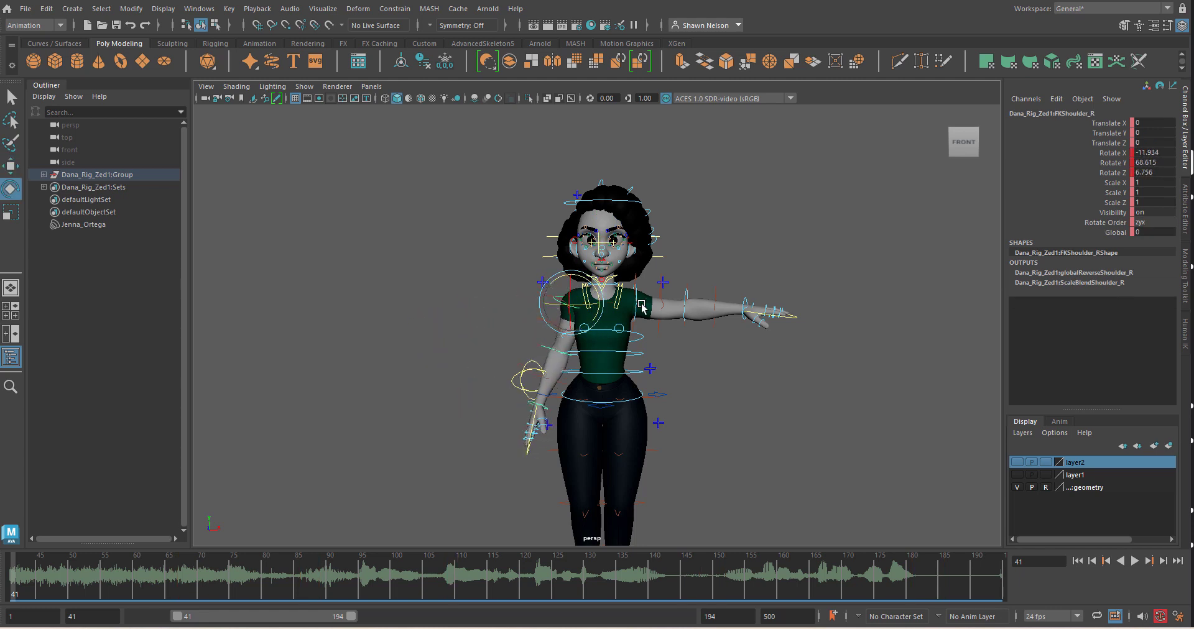
Step: Rotate the left shoulder FK control to lower the arm, and turn the left wrist to about -31.248, 3.428, 8.836
click(644, 310)
drag(651, 294, 636, 403)
click(703, 410)
click(671, 405)
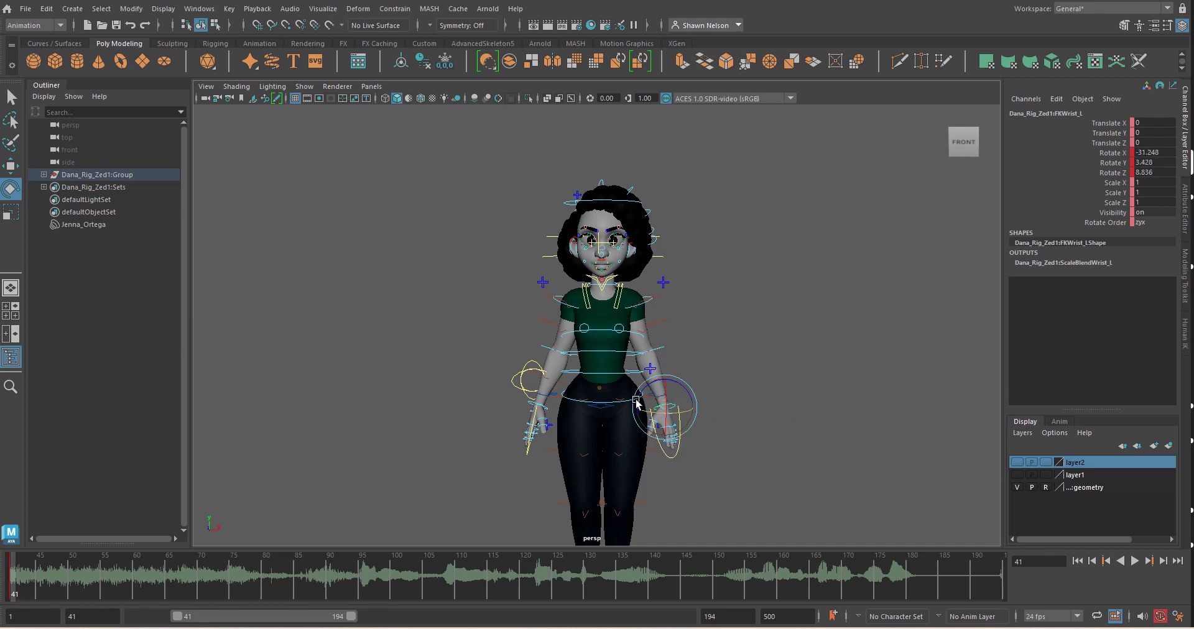
Step: Rotate the base thumb control of the right hand to about -10.457, 12.116, -3.839
click(545, 407)
drag(546, 401, 547, 418)
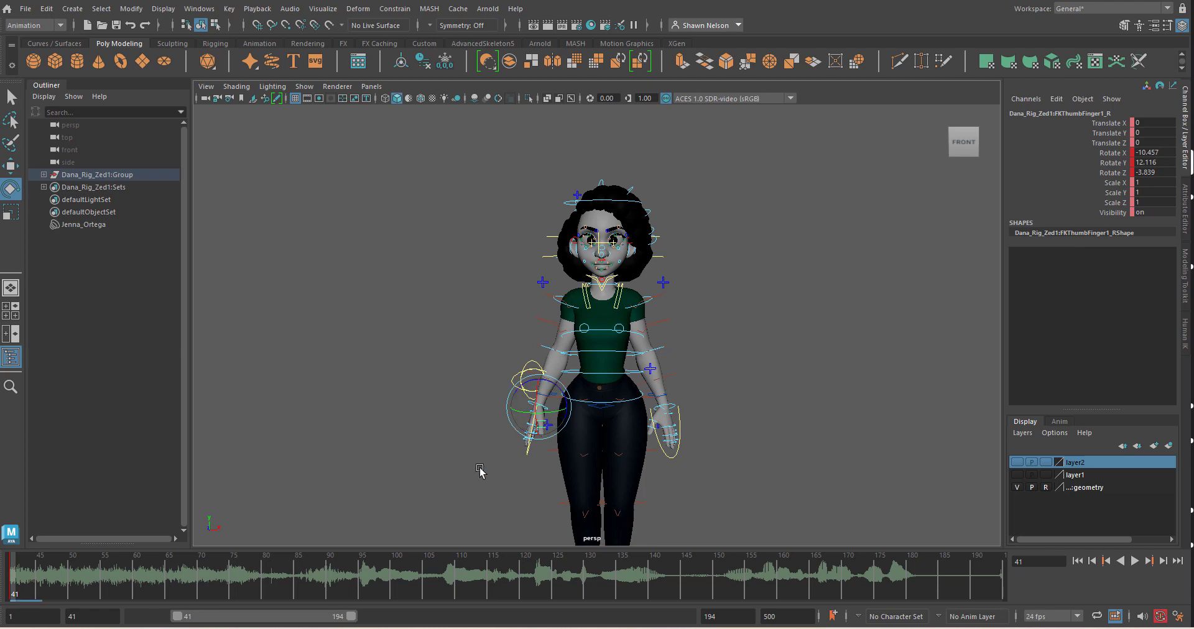
click(479, 471)
Step: Rotate the right wrist FK control to about 2.609, 7.115, -0.149 and key it at frame 41
scroll(519, 443, up, 5)
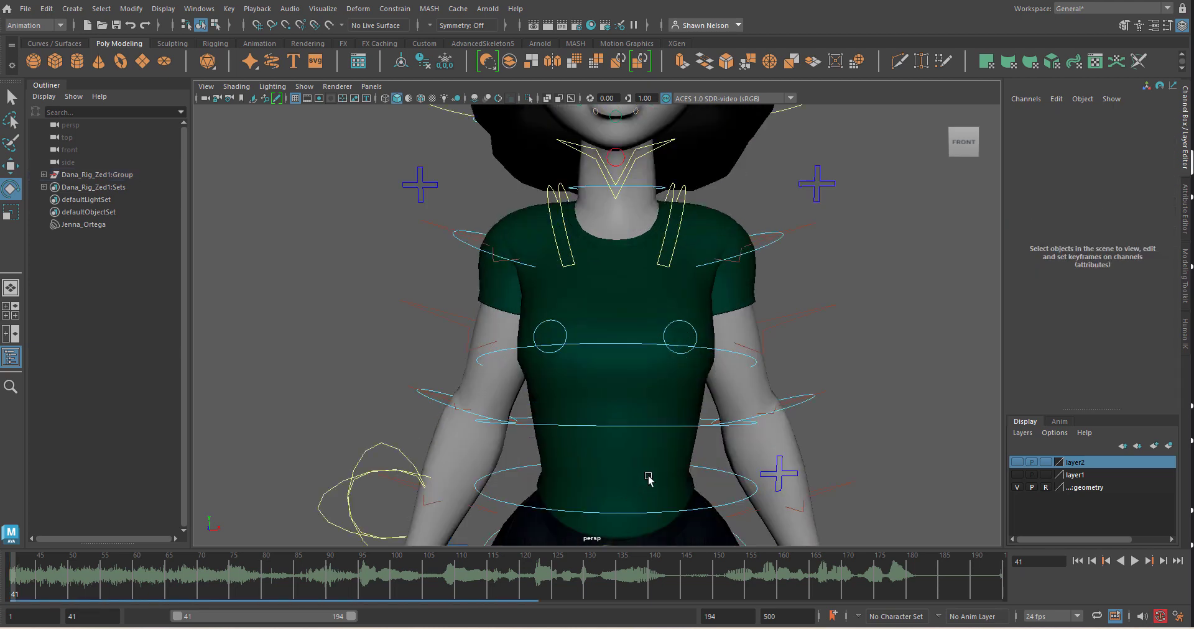
alt+middle_drag(648, 479, 647, 283)
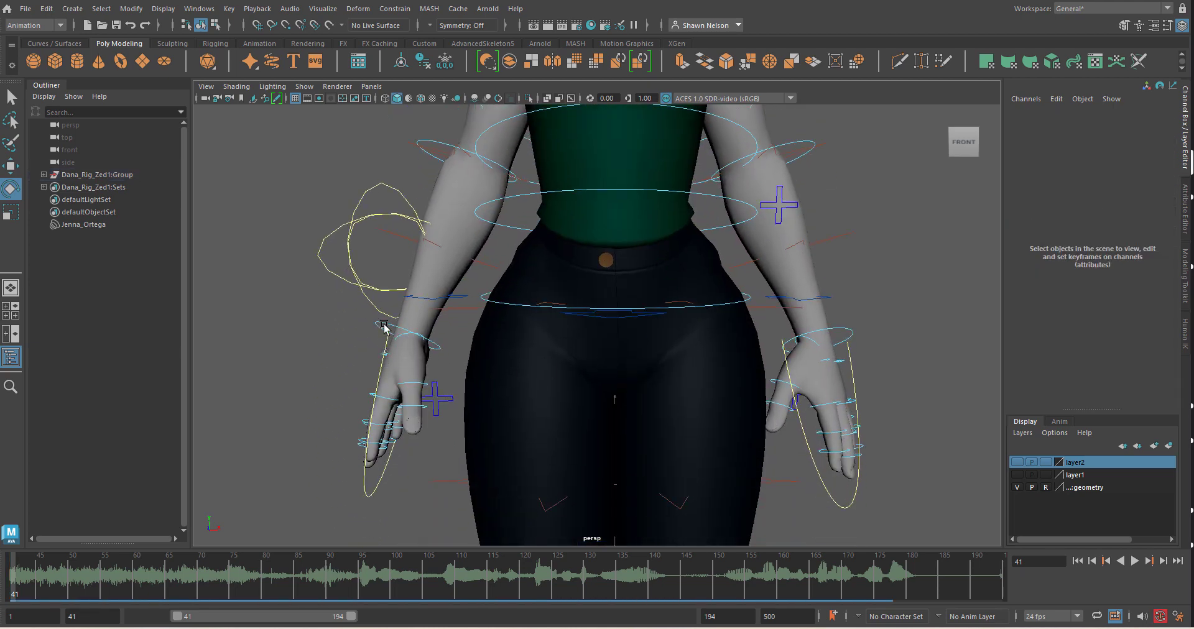
click(384, 326)
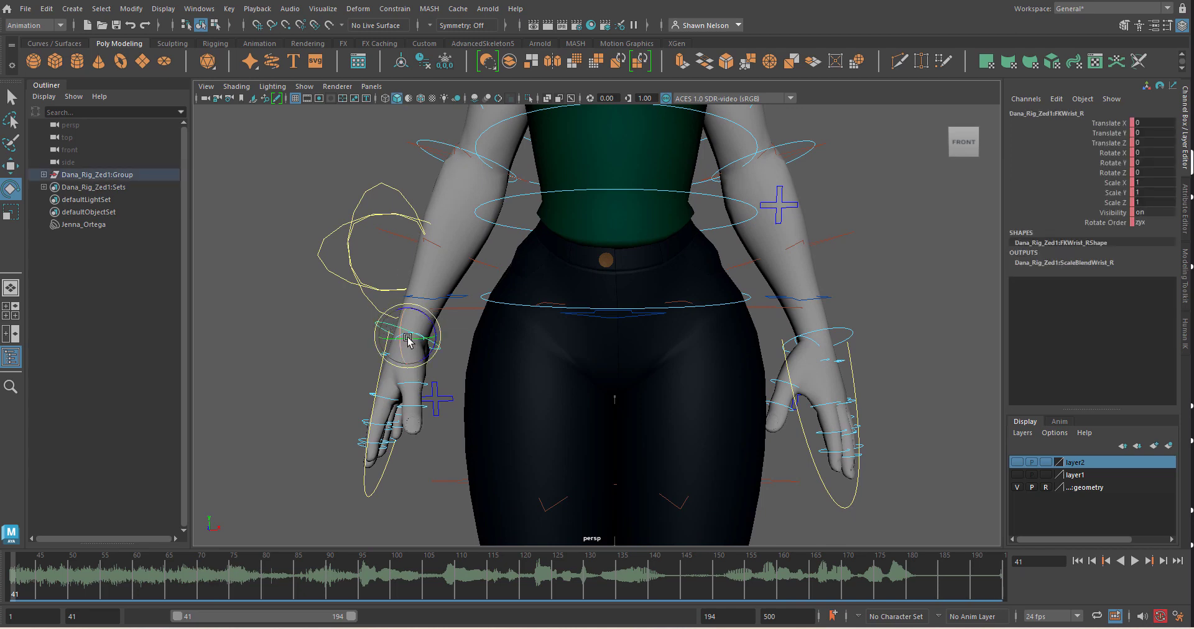
drag(427, 320, 423, 317)
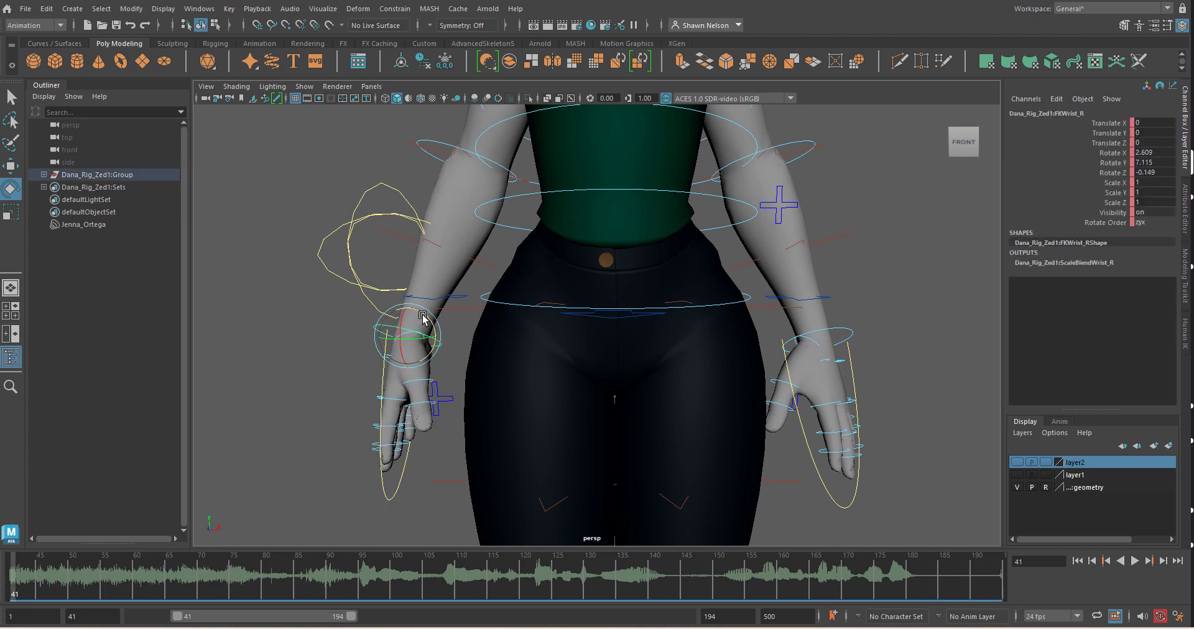
key(s)
Step: Rotate the right shoulder FK control to about -63.339, 54.857, 67.377, bringing the arm closer to the body
scroll(427, 315, up, 3)
scroll(426, 315, down, 5)
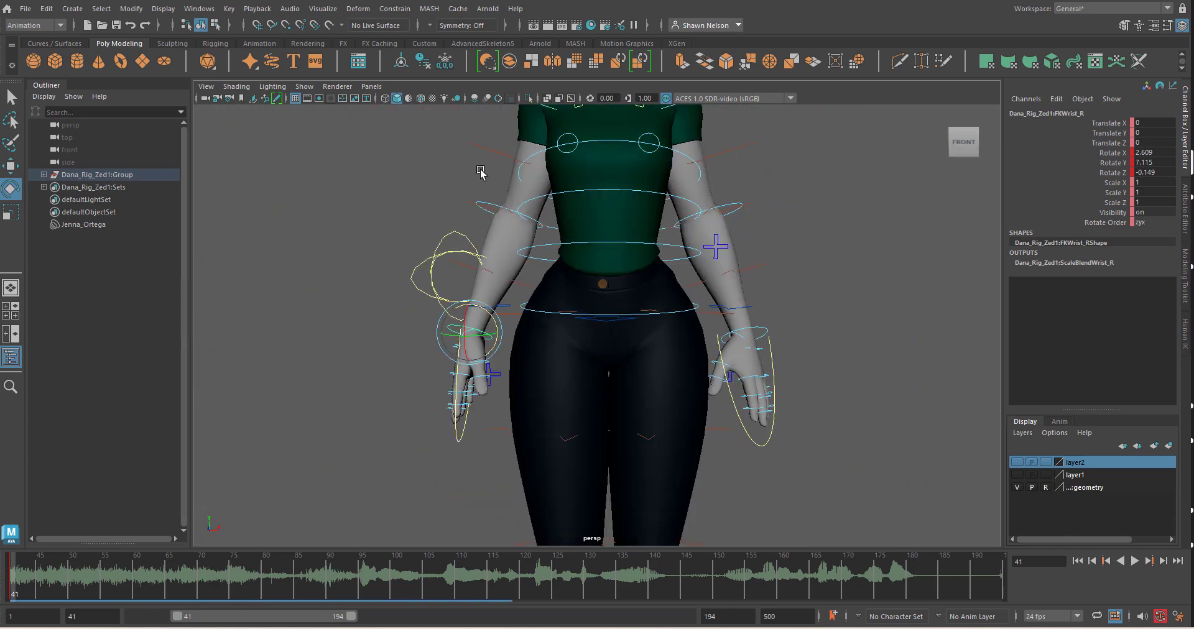
scroll(481, 174, down, 2)
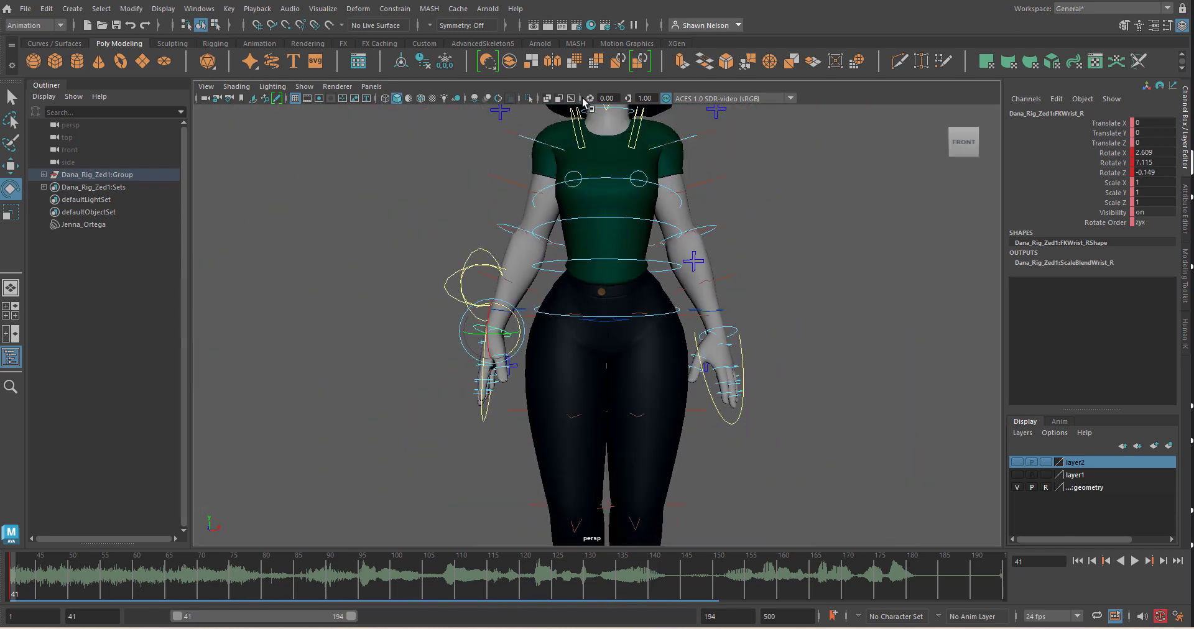
click(522, 143)
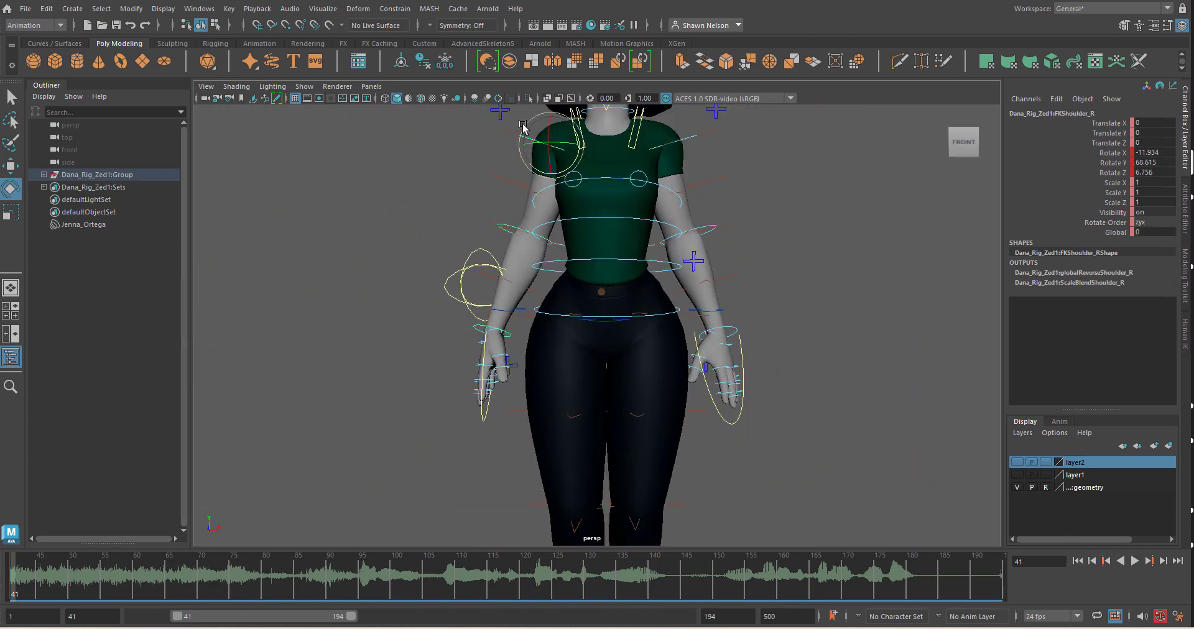
drag(523, 127, 554, 161)
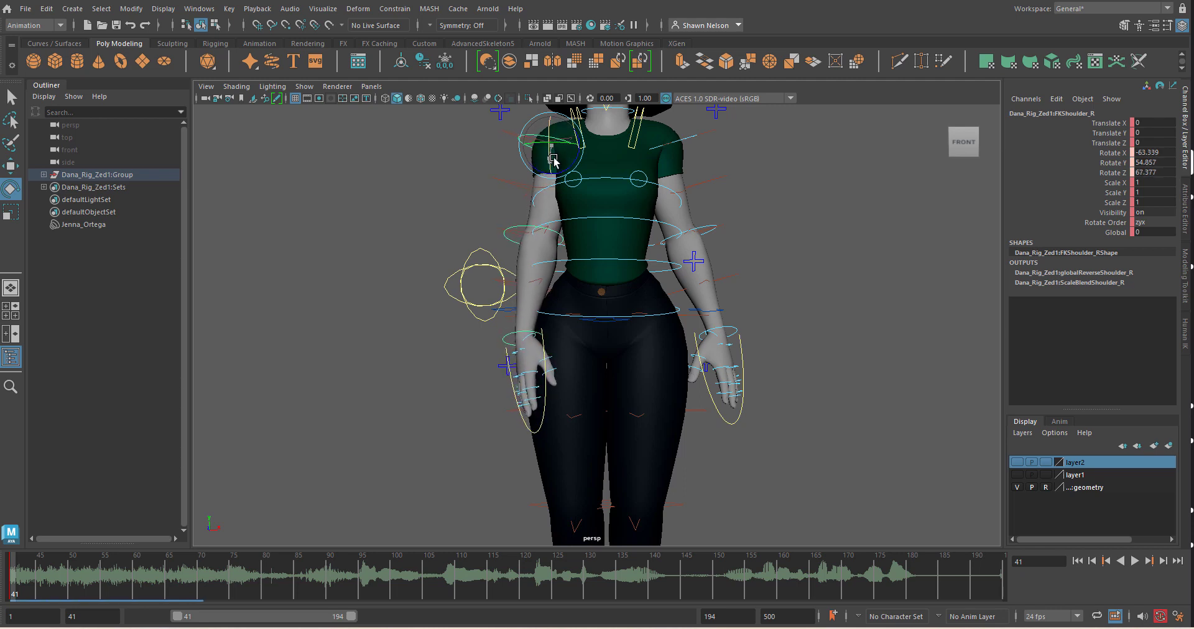
click(648, 318)
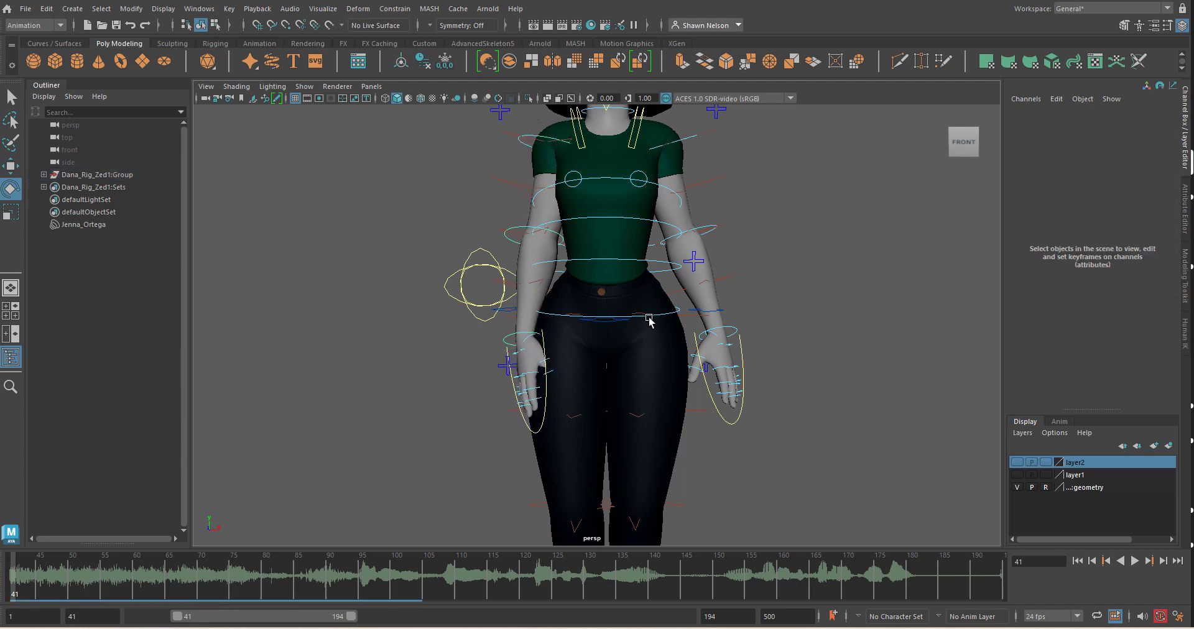
Step: Move the left foot IK control outward to about Translate X 2.572 and turn it to about Rotate Y 16.336
scroll(659, 348, down, 5)
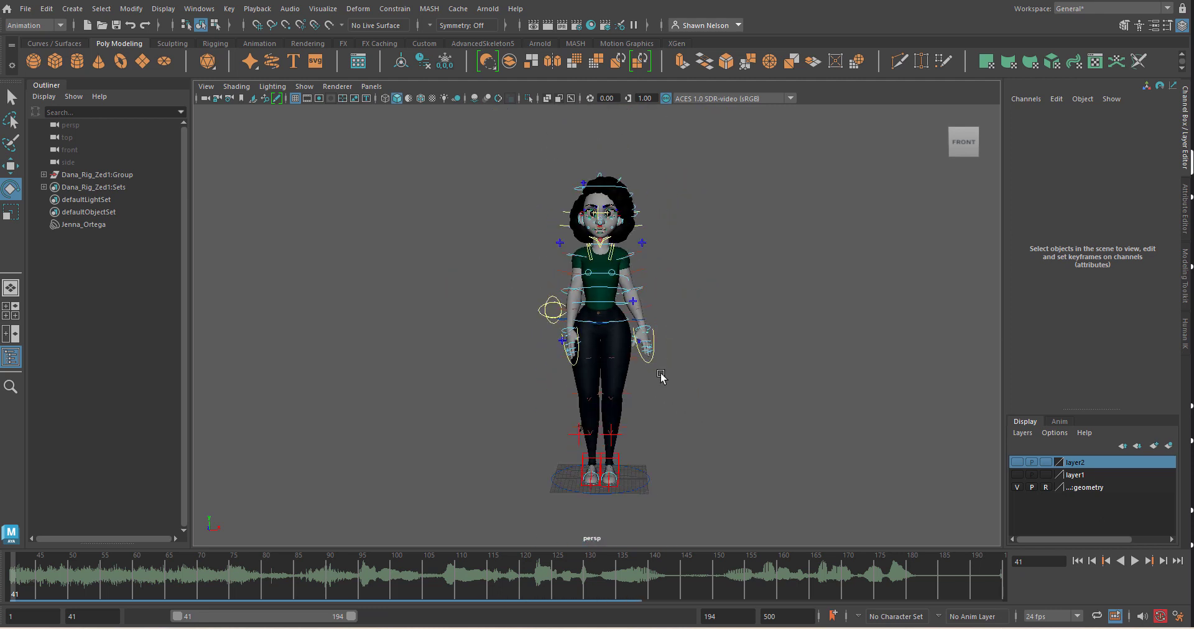
click(617, 463)
key(w)
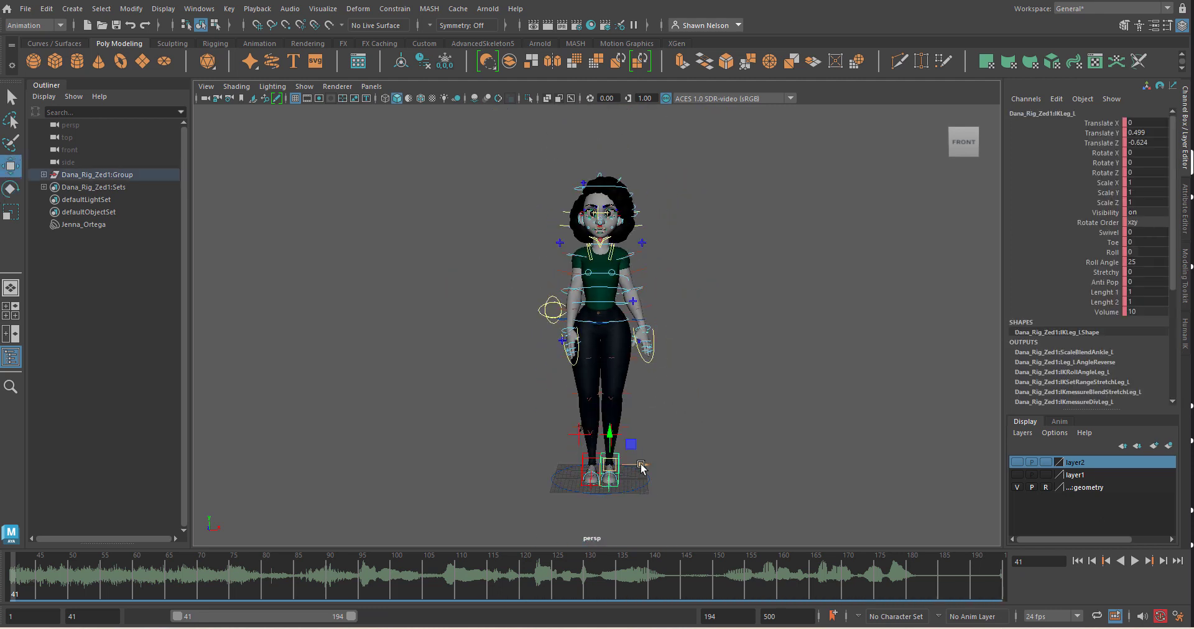
drag(641, 468, 627, 485)
key(e)
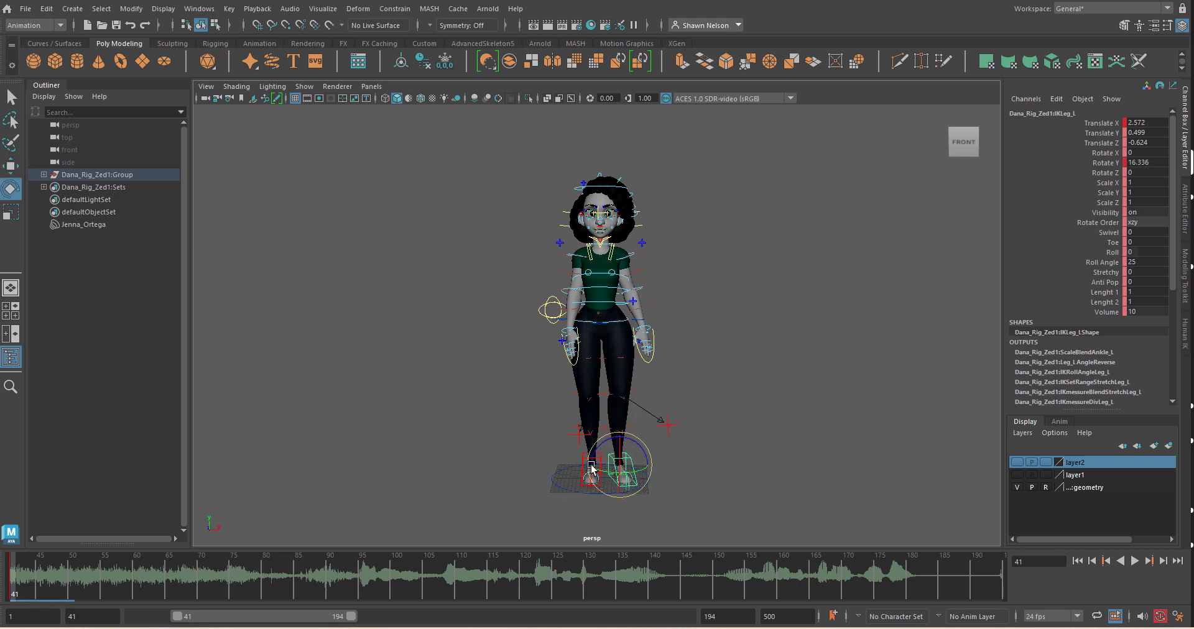
click(540, 471)
Step: Turn the right foot IK control outward to about Rotate Y -7.693 and shift it to about Translate X 0.165
click(581, 460)
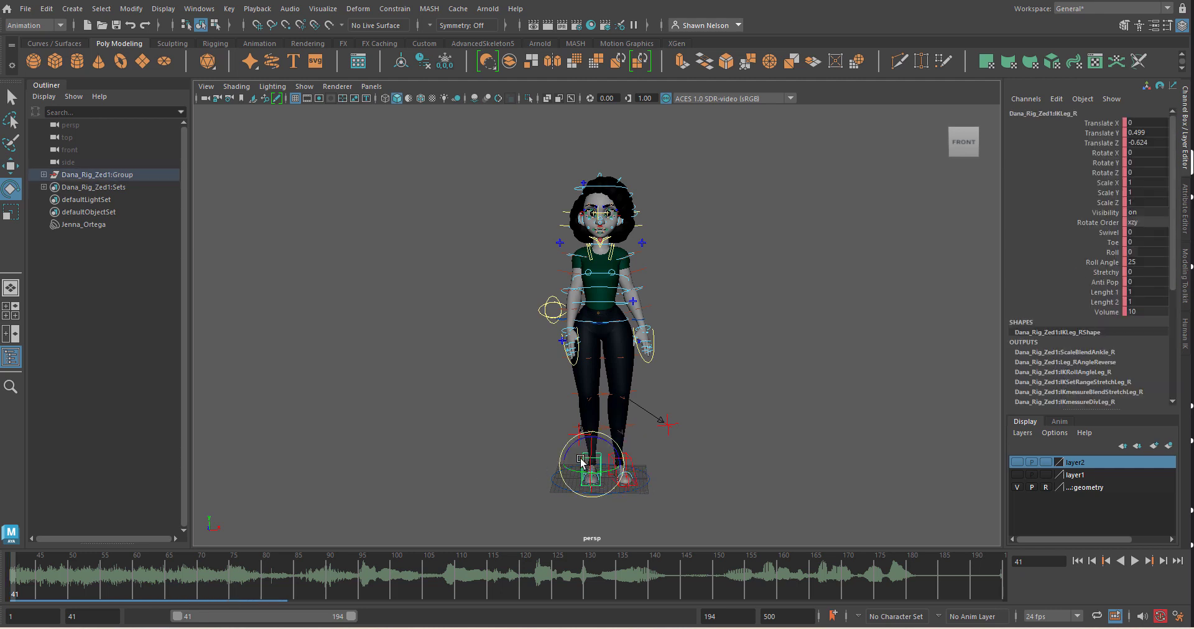
drag(608, 475, 623, 464)
key(w)
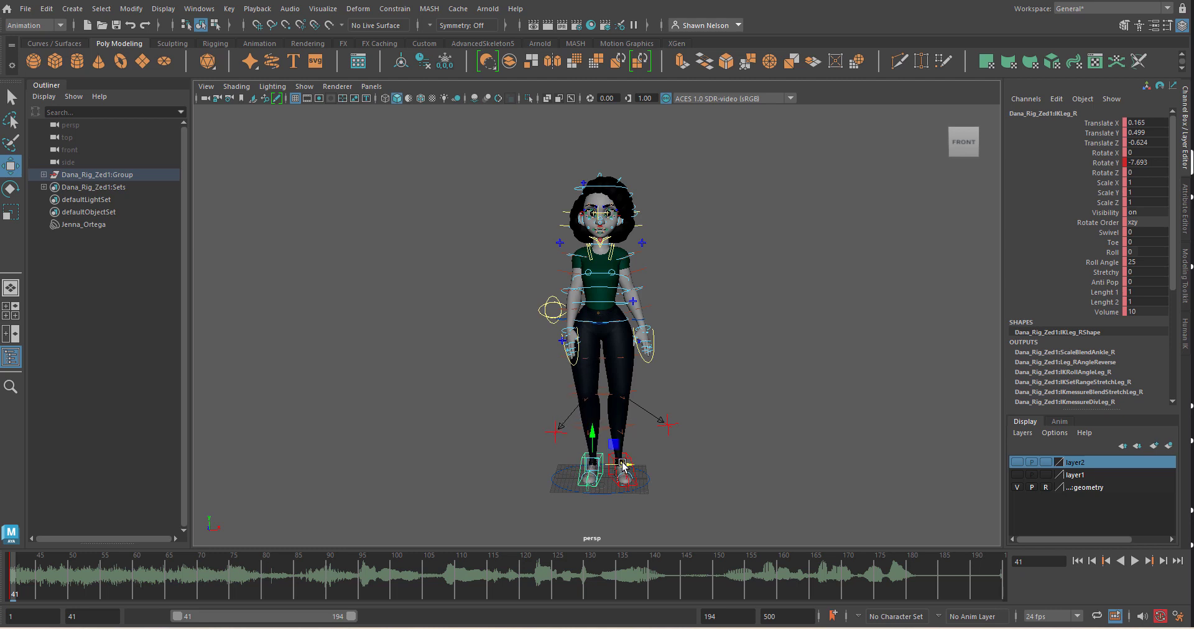
Step: Shift the root control at the hips sideways to about Translate X -1.251 and key it at frame 41
click(598, 324)
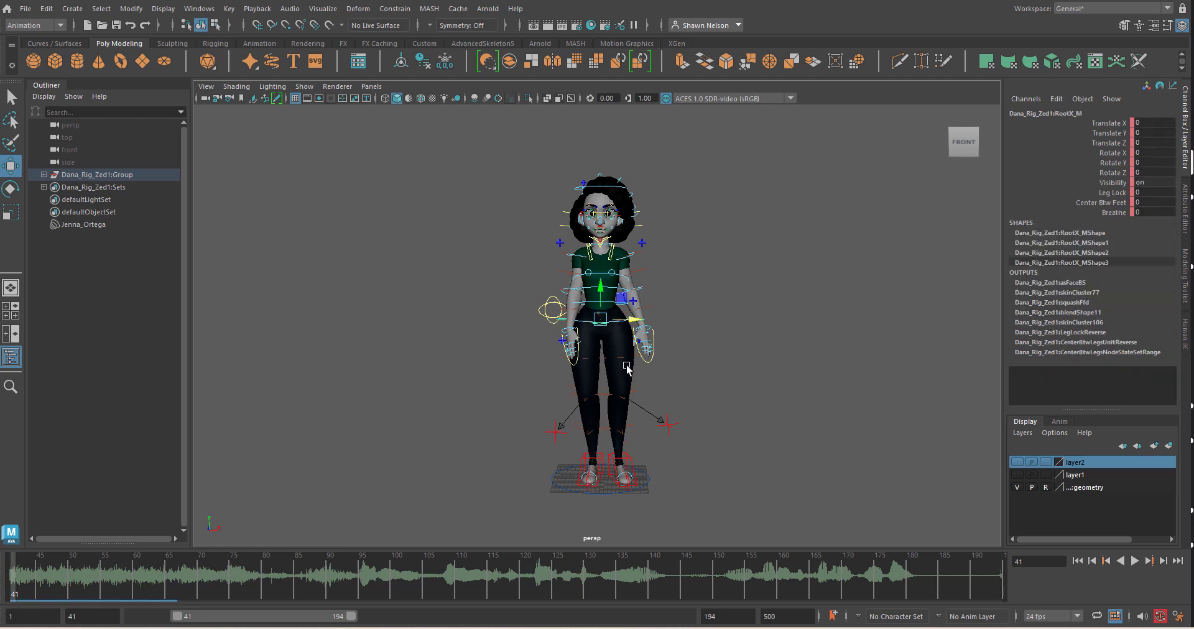
drag(627, 322, 623, 324)
key(s)
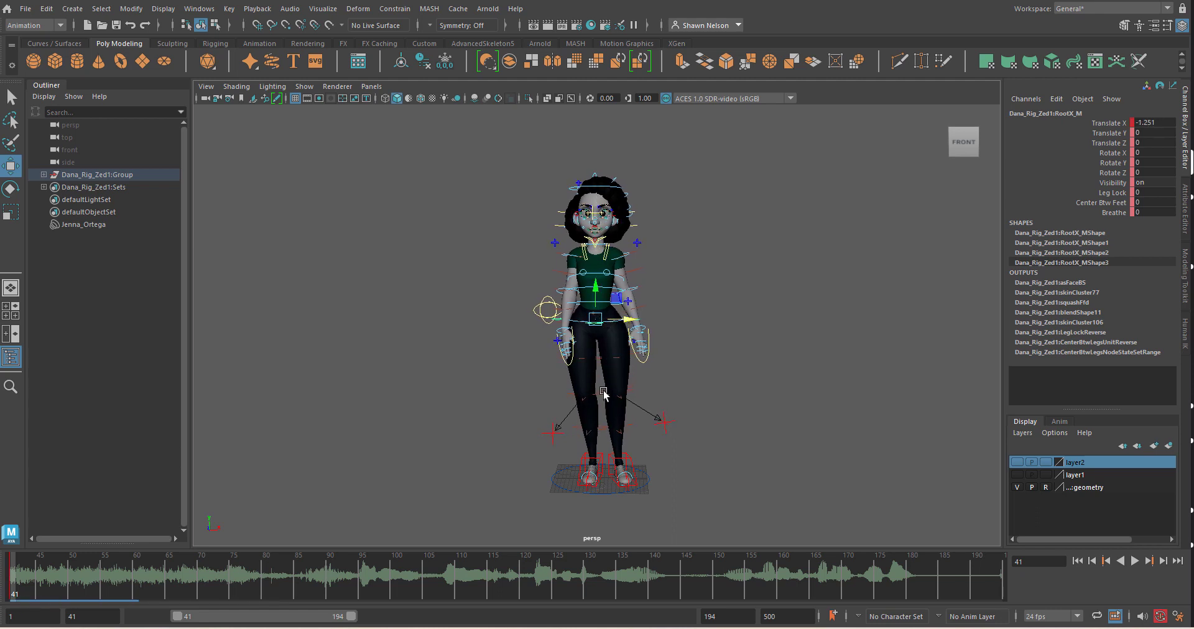
Step: Widen the stance by moving the left foot IK control outward to about Translate X 4.98
click(638, 474)
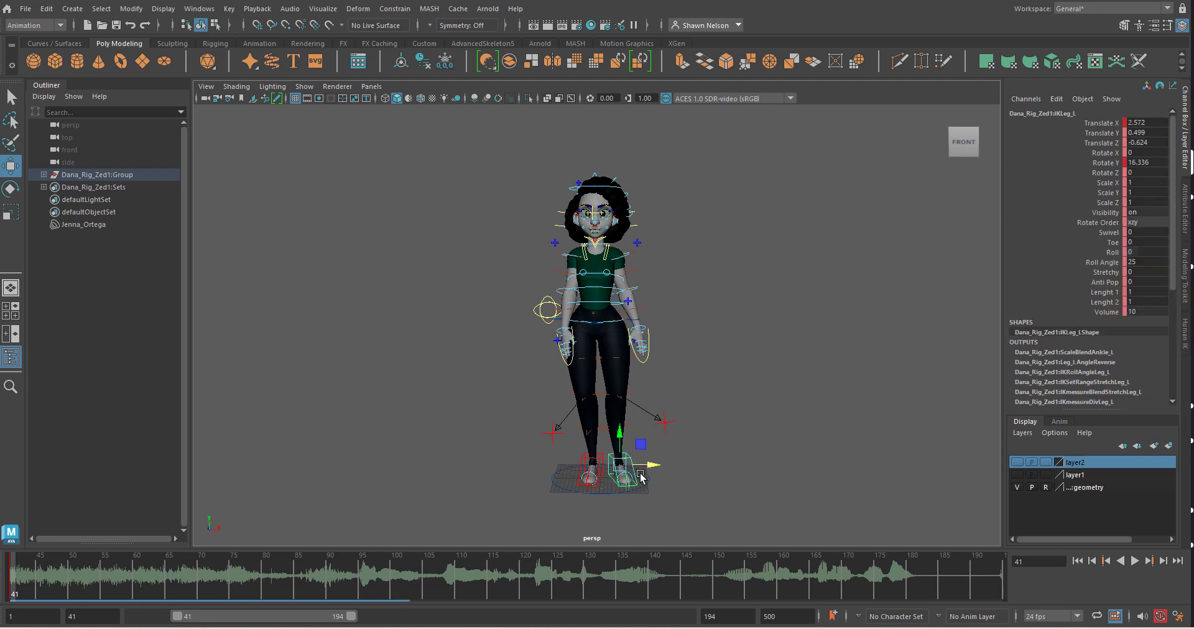
drag(646, 474, 657, 474)
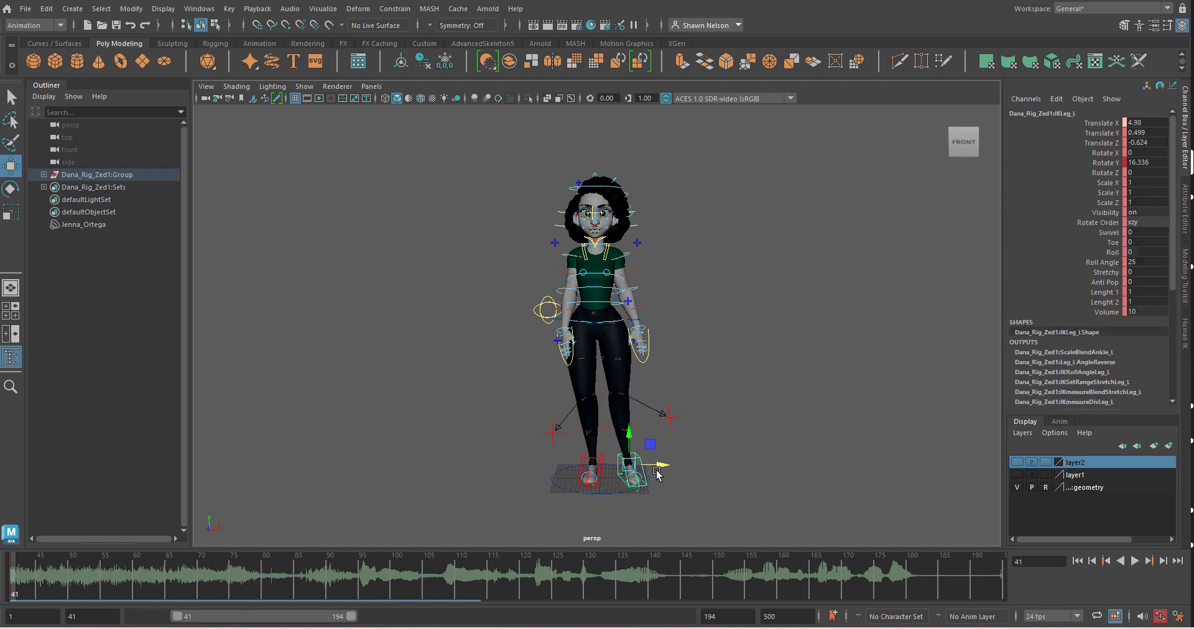
key(e)
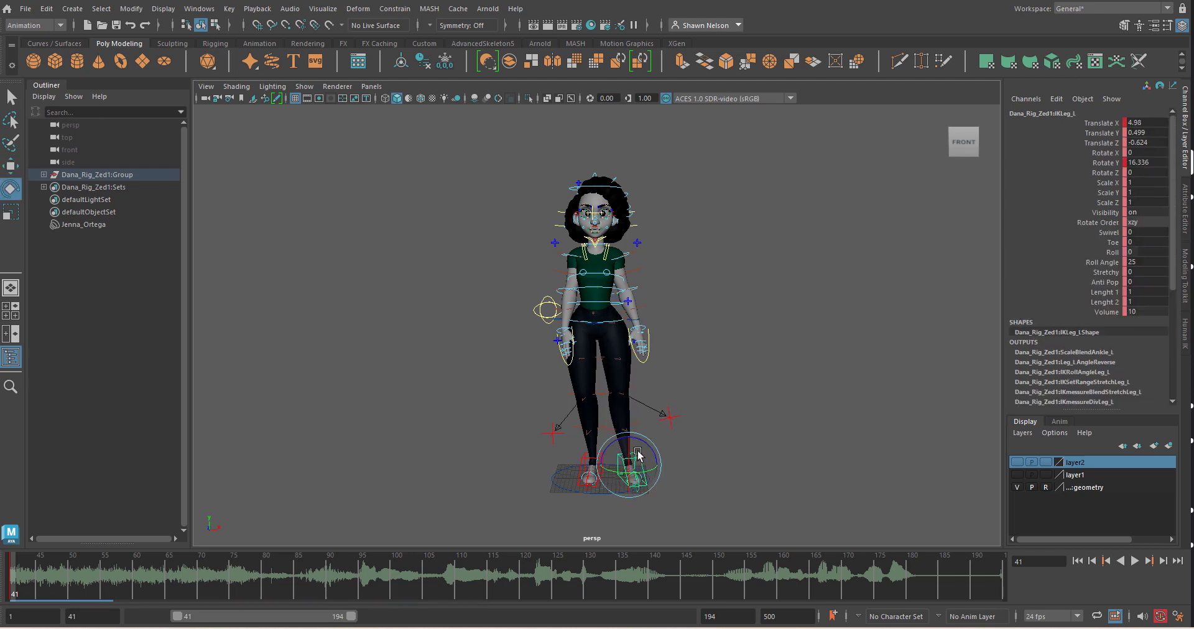
drag(637, 454, 638, 455)
click(724, 398)
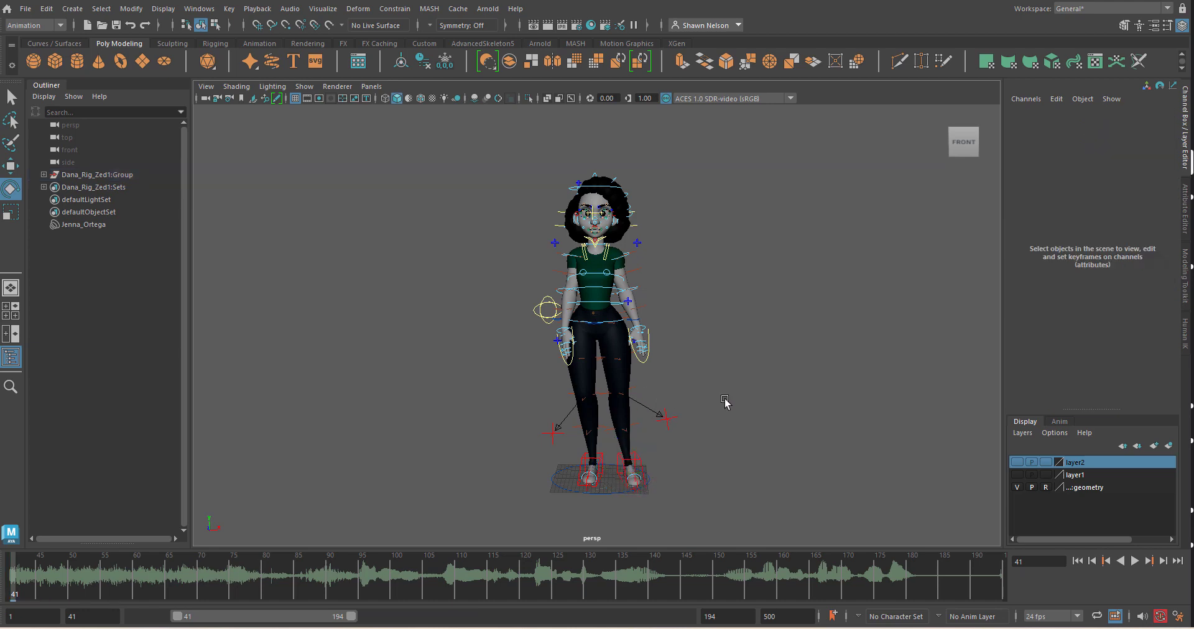
Step: Raise the left upper arm outward at the shoulder and bend the left elbow to about -5.196, 70.968, 4.679
scroll(611, 263, up, 3)
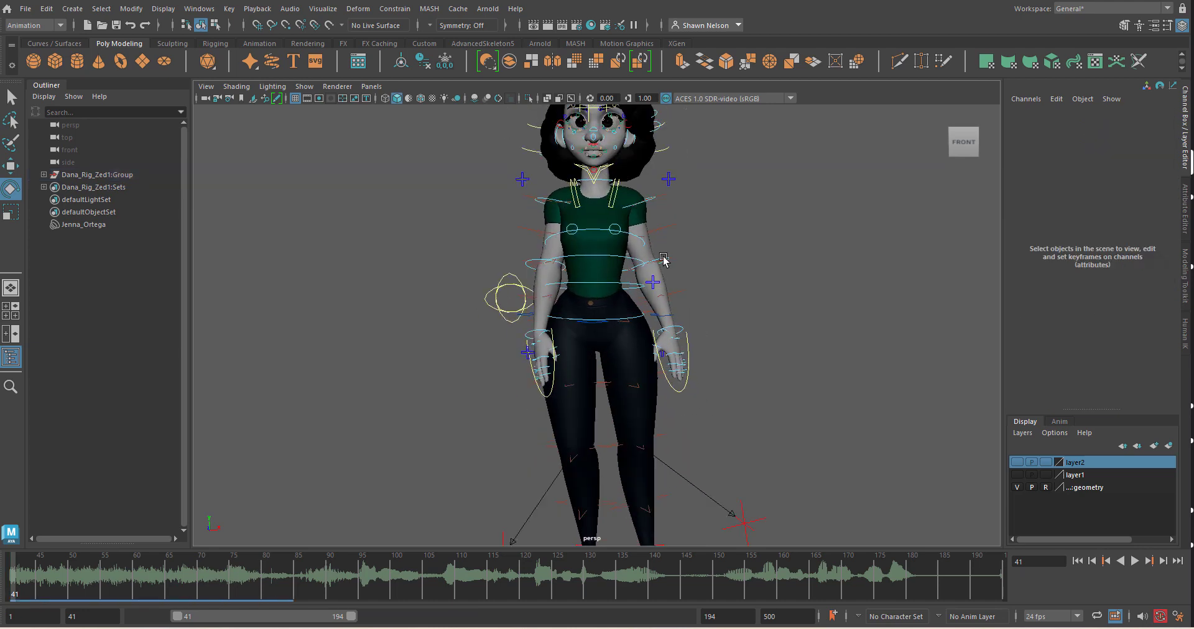
click(661, 261)
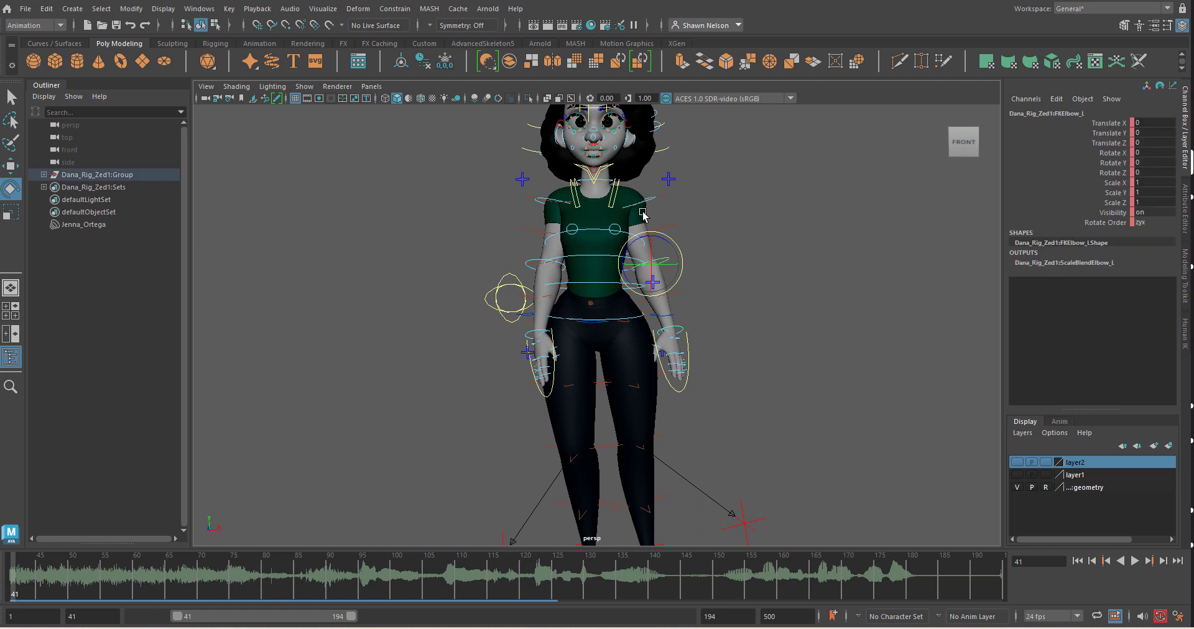
click(651, 199)
drag(663, 206, 665, 198)
click(689, 235)
drag(690, 237, 692, 255)
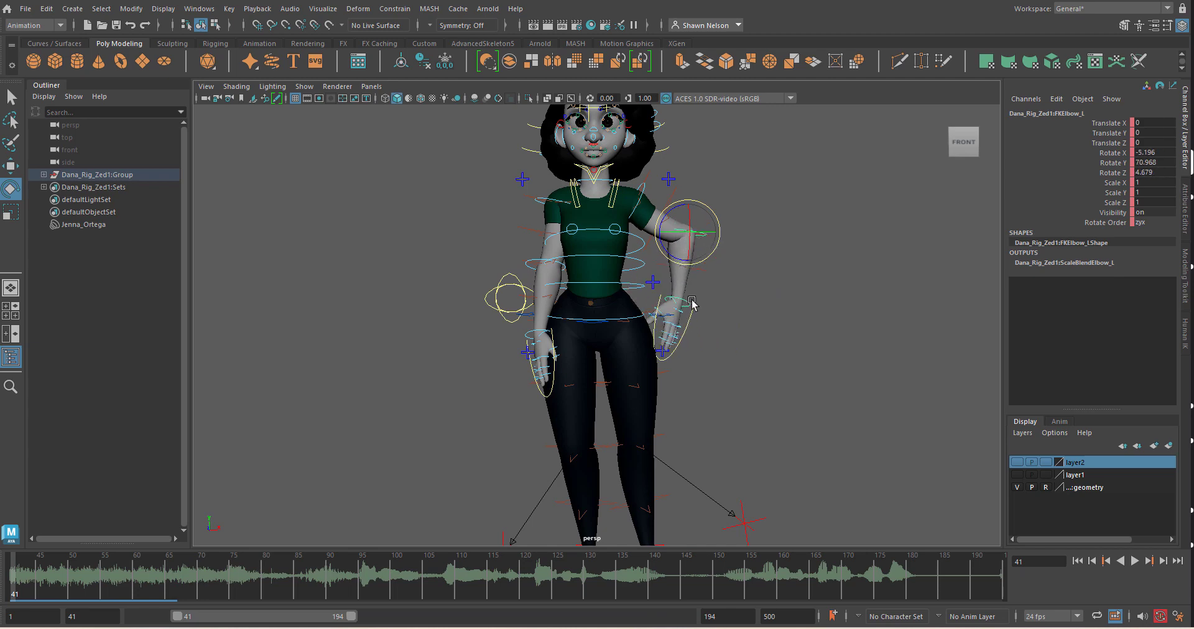
scroll(694, 355, up, 5)
click(716, 379)
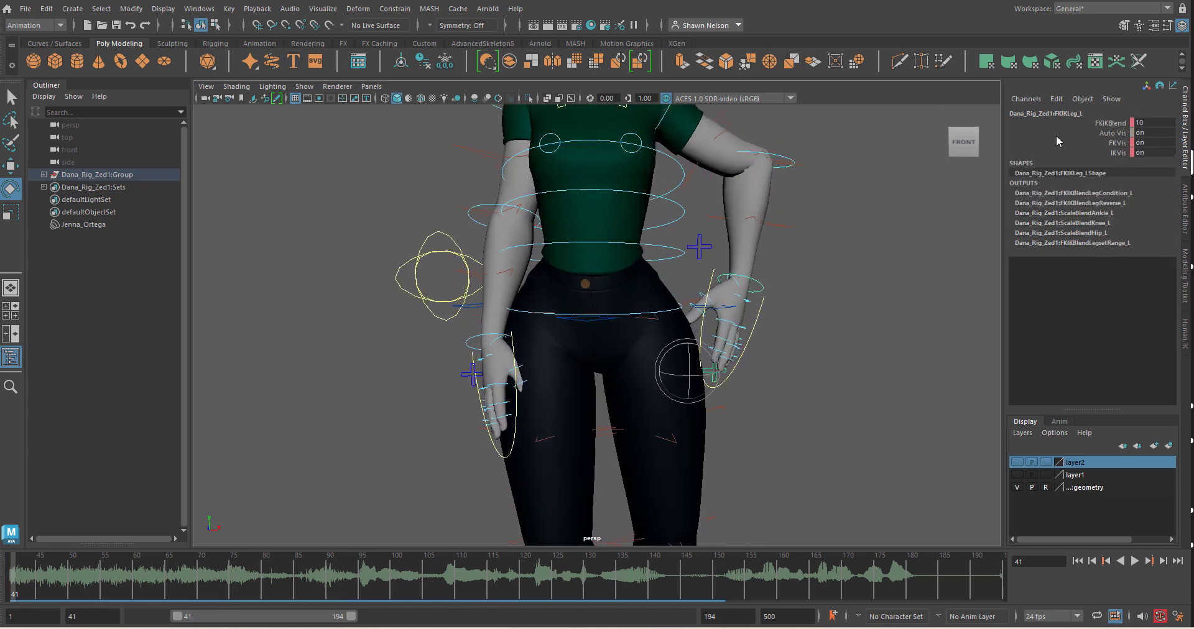
click(847, 353)
click(747, 277)
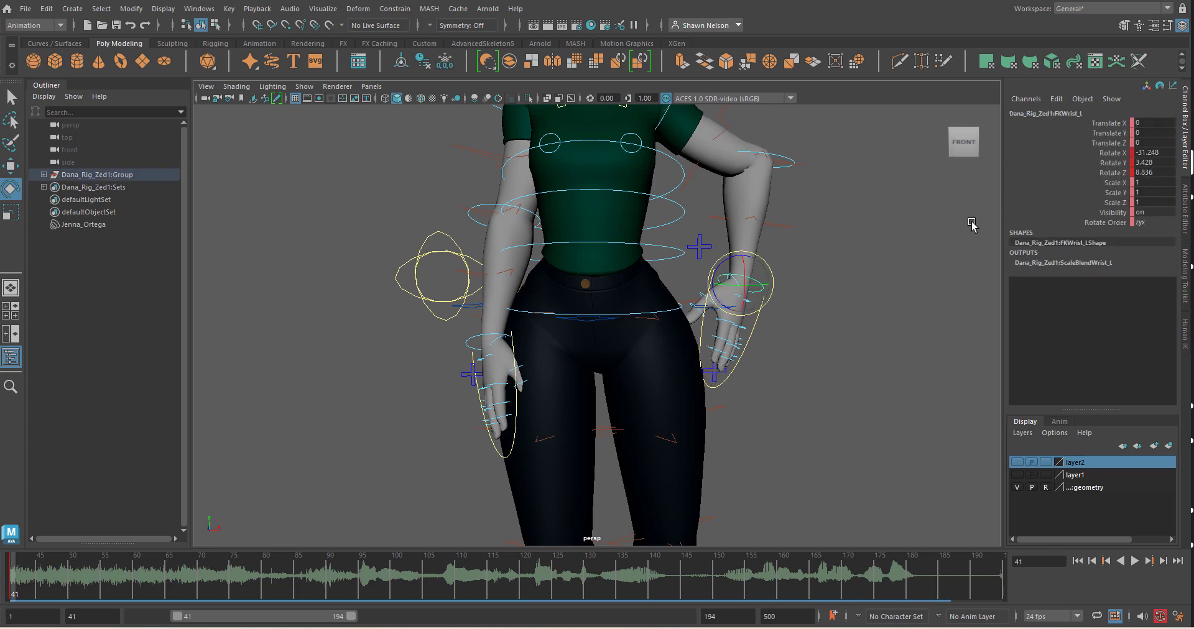
double_click(1044, 263)
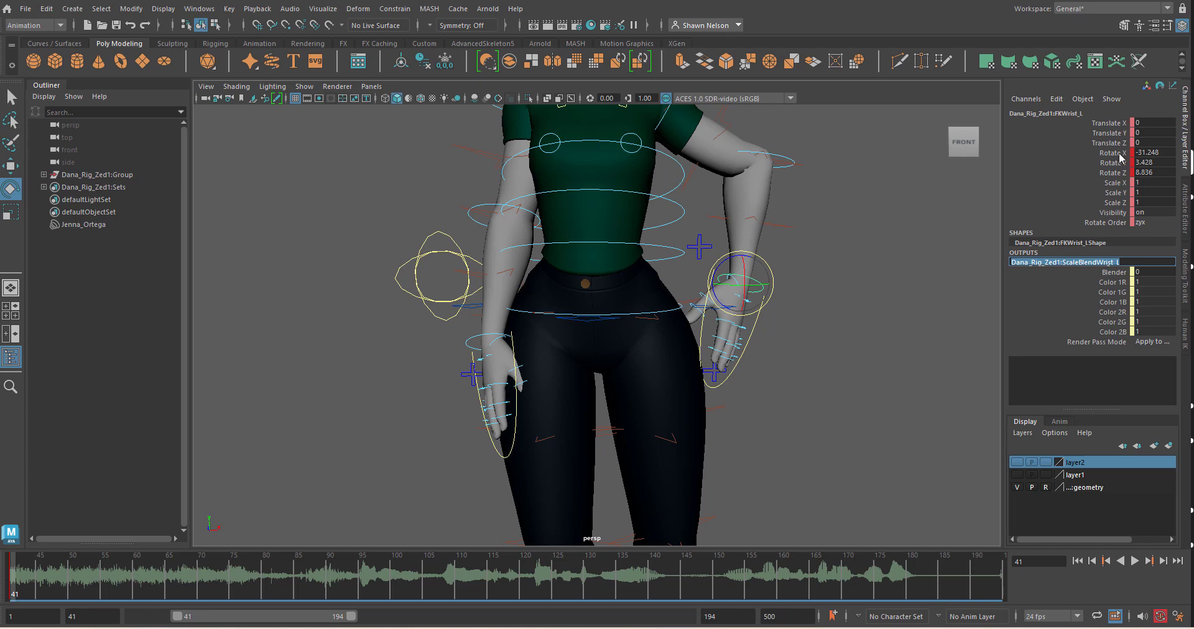
click(912, 303)
Step: Curl the left hand into a fist with Cup at 0.7 and the index, middle, ring, pinky and thumb curls at 7.2
scroll(723, 304, up, 5)
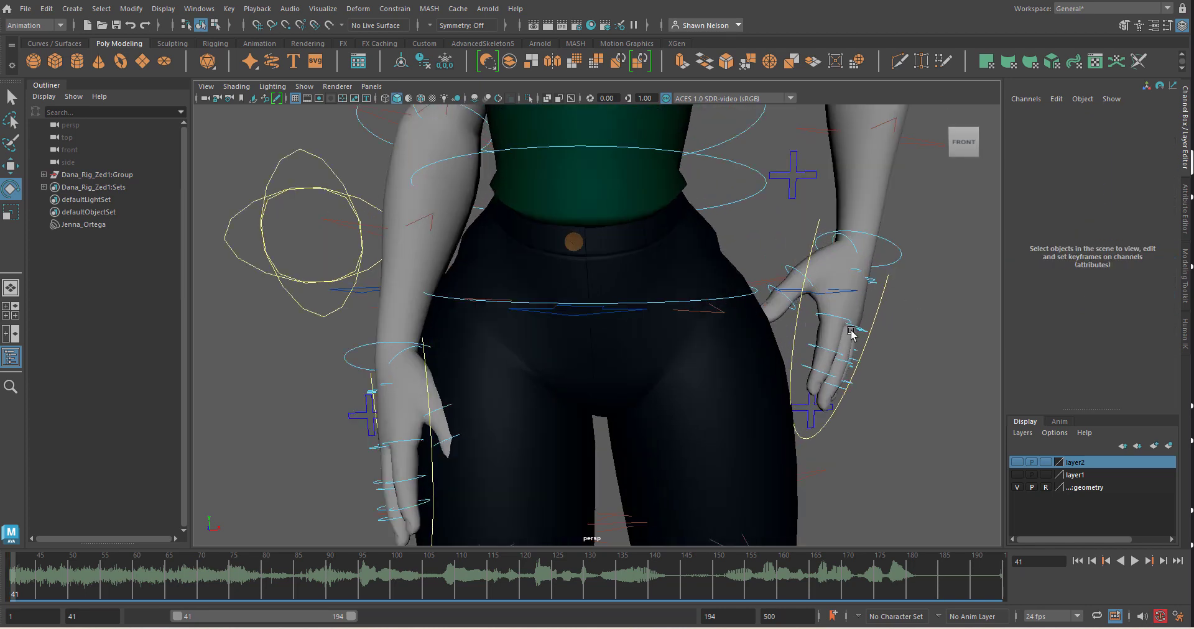
click(883, 304)
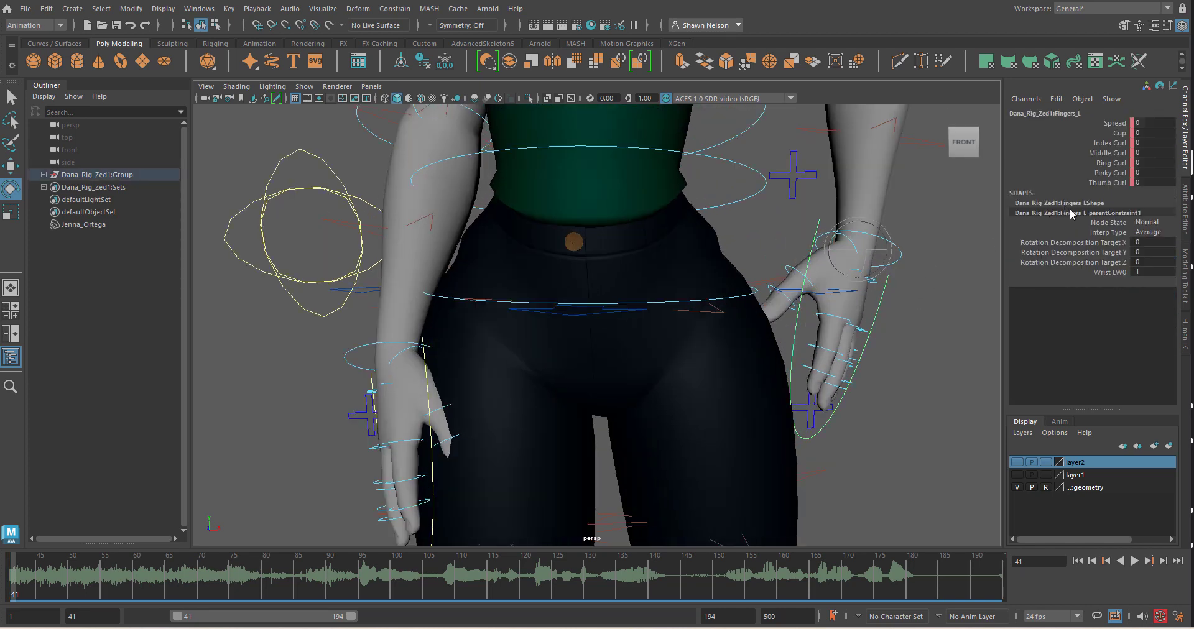
click(1119, 133)
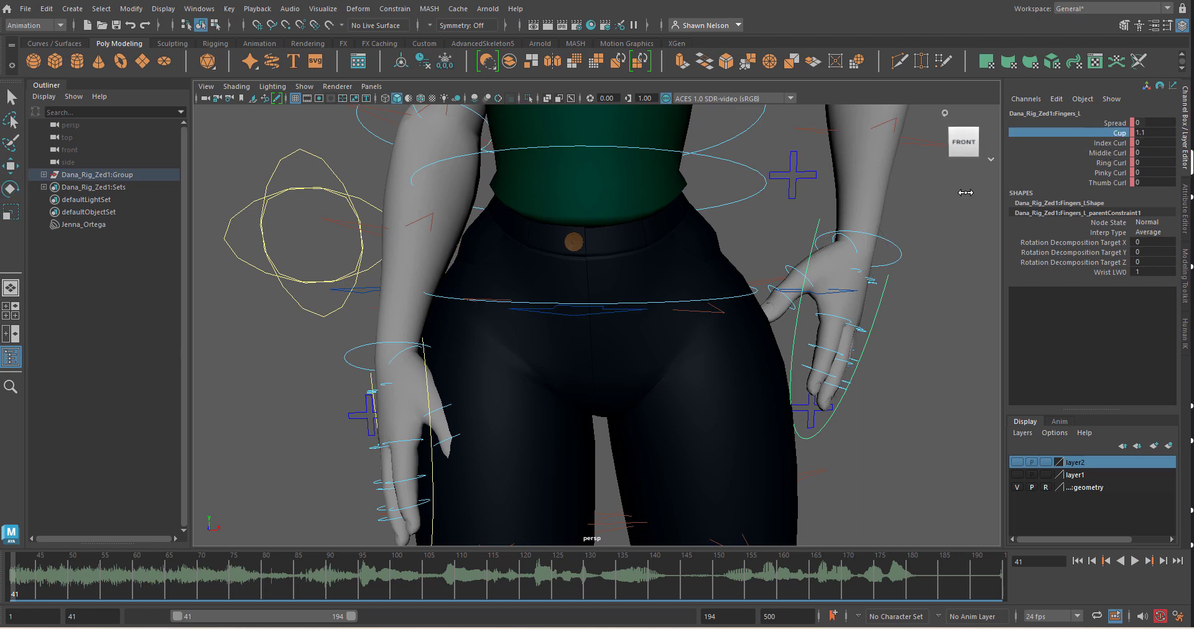
mouse_move(965, 193)
middle_down()
mouse_move(1011, 193)
mouse_move(963, 193)
middle_up()
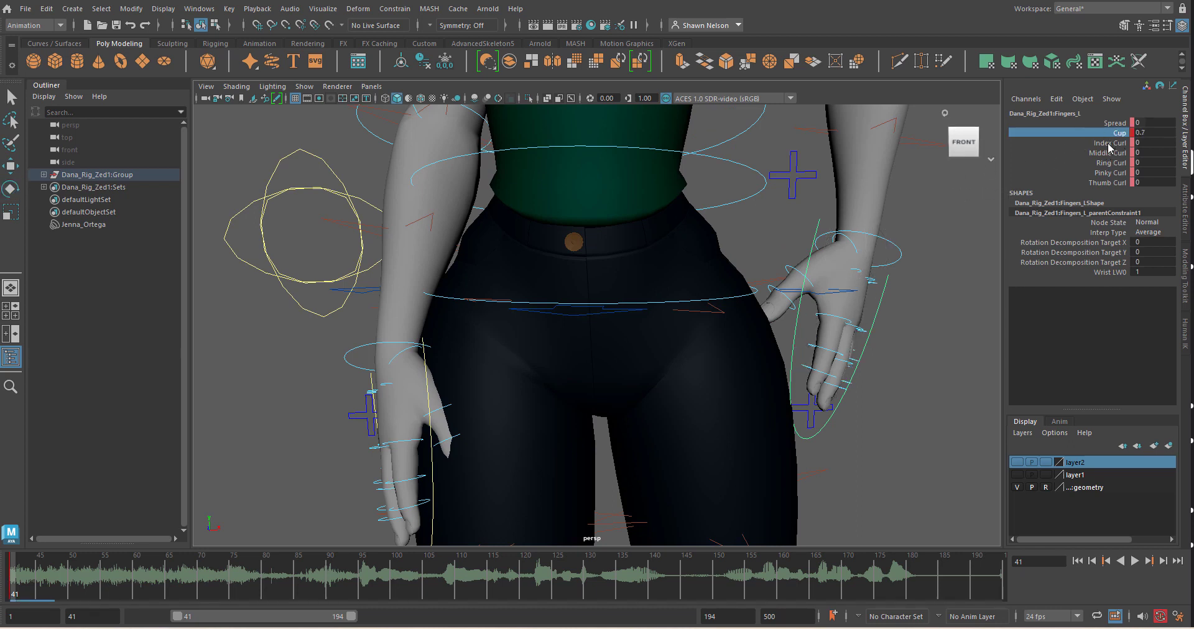
drag(1109, 144, 1116, 182)
middle_drag(943, 193, 983, 206)
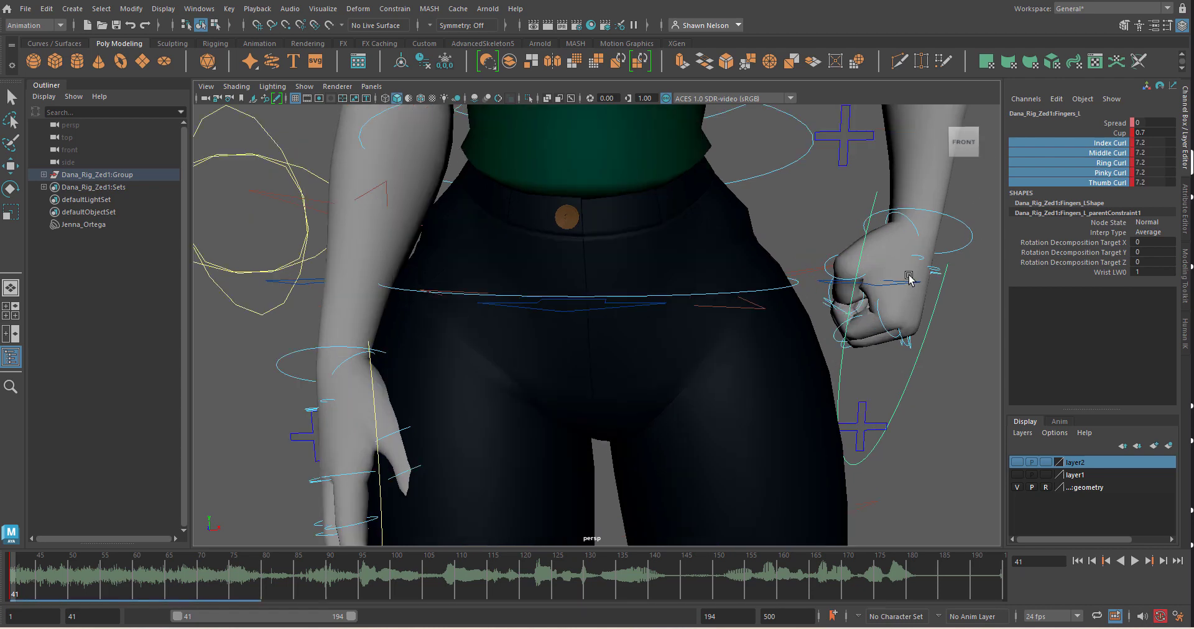
Step: Turn the left wrist control inward toward the hip to about Rotate -30.53, 19.334, 21.426
scroll(900, 269, down, 2)
click(845, 260)
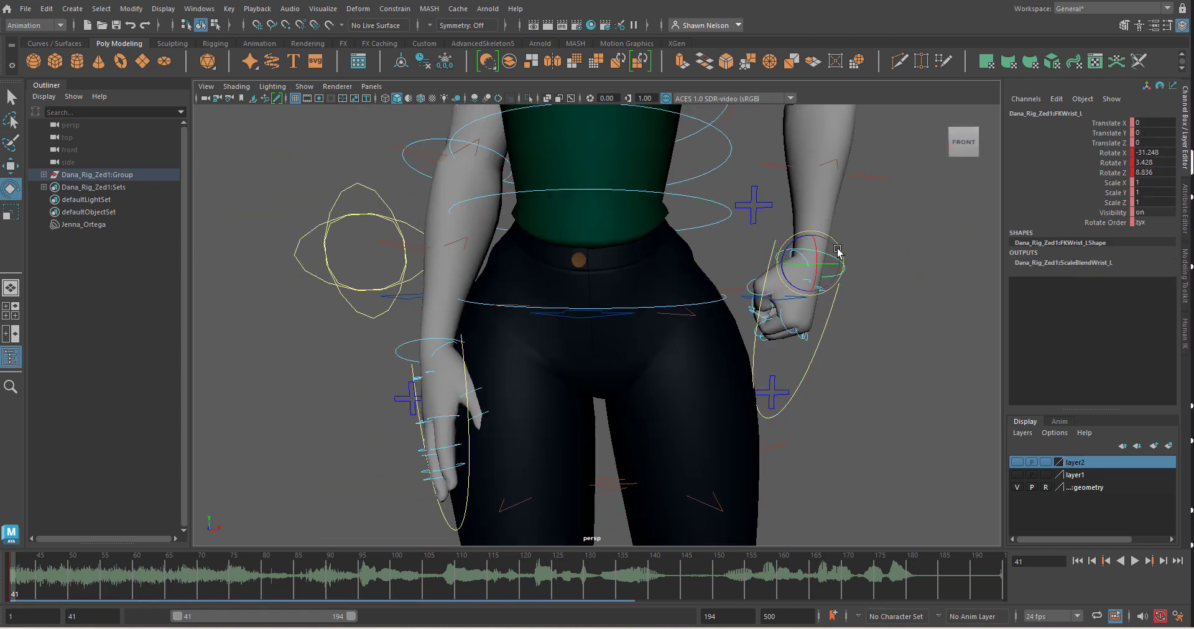
drag(838, 246, 825, 260)
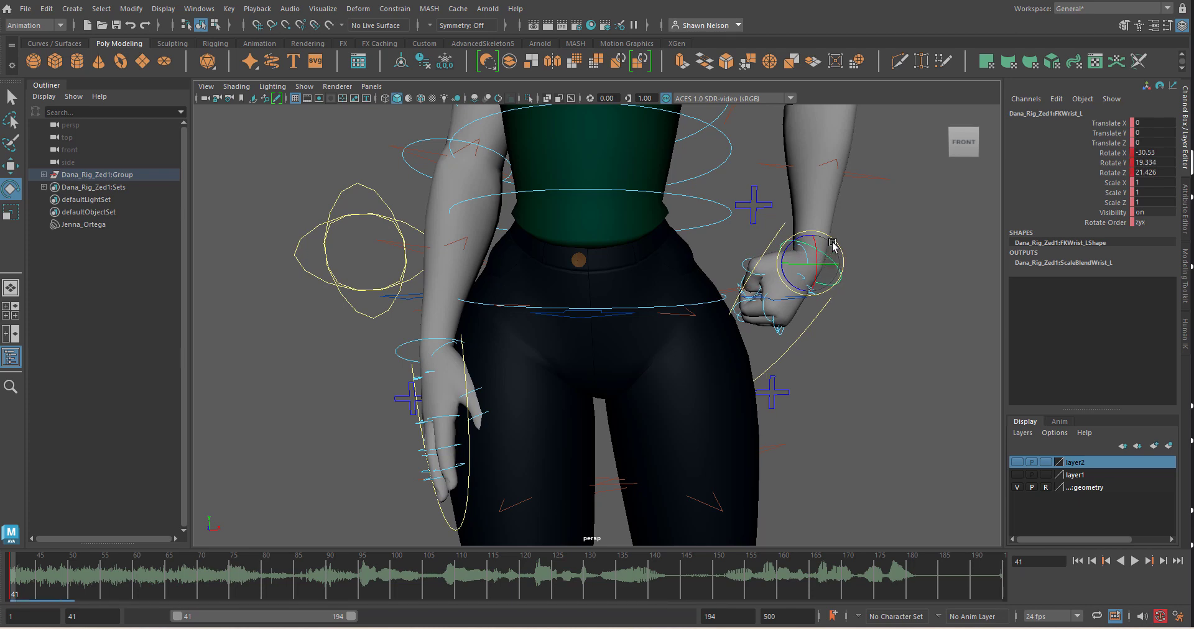
Step: Lower the left upper arm to about Rotate 10.995, 27.752, -17.22 and bend the left elbow to about -5.482, 75.137, 4.575
scroll(901, 208, up, 3)
scroll(901, 209, down, 1)
alt+middle_drag(901, 209, 863, 405)
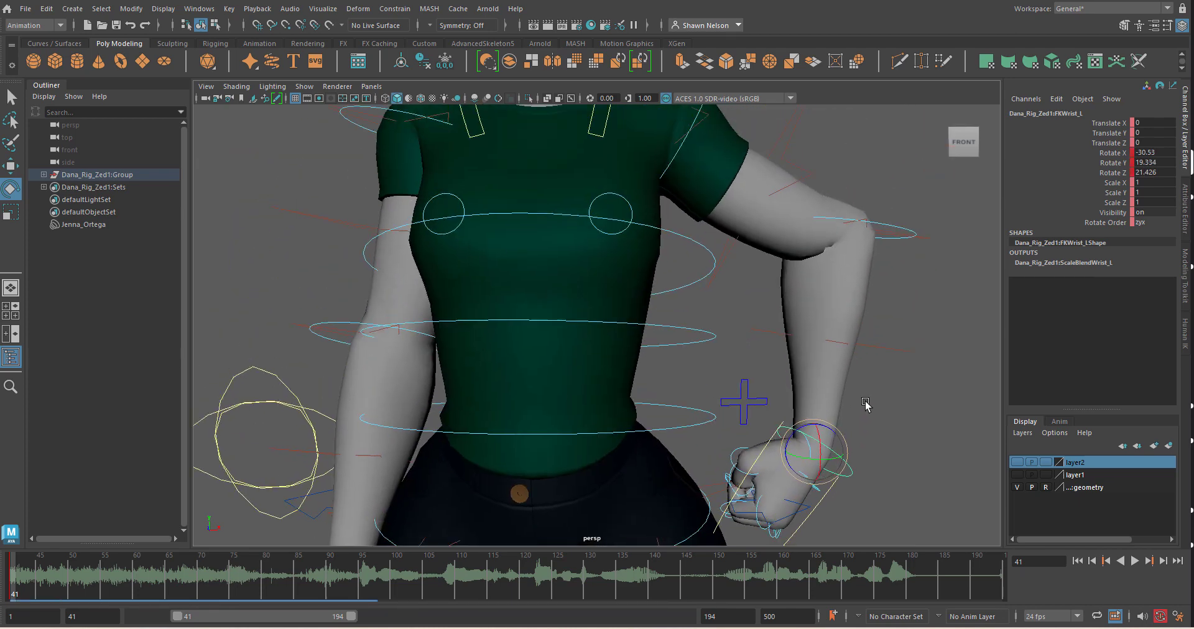
scroll(863, 404, down, 2)
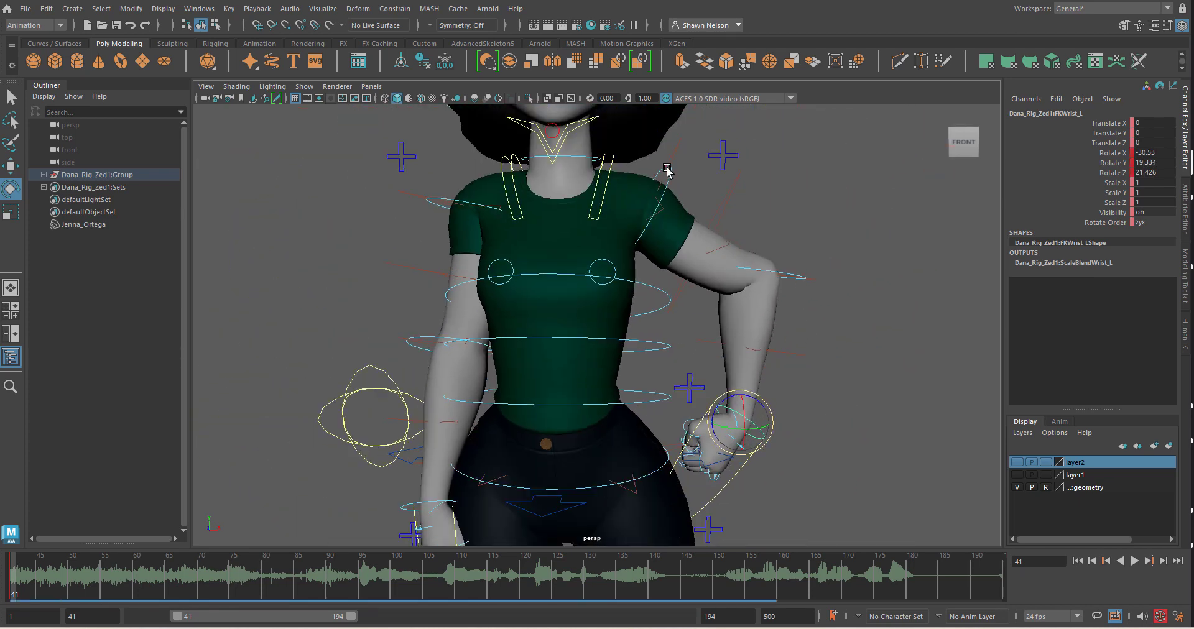
click(667, 170)
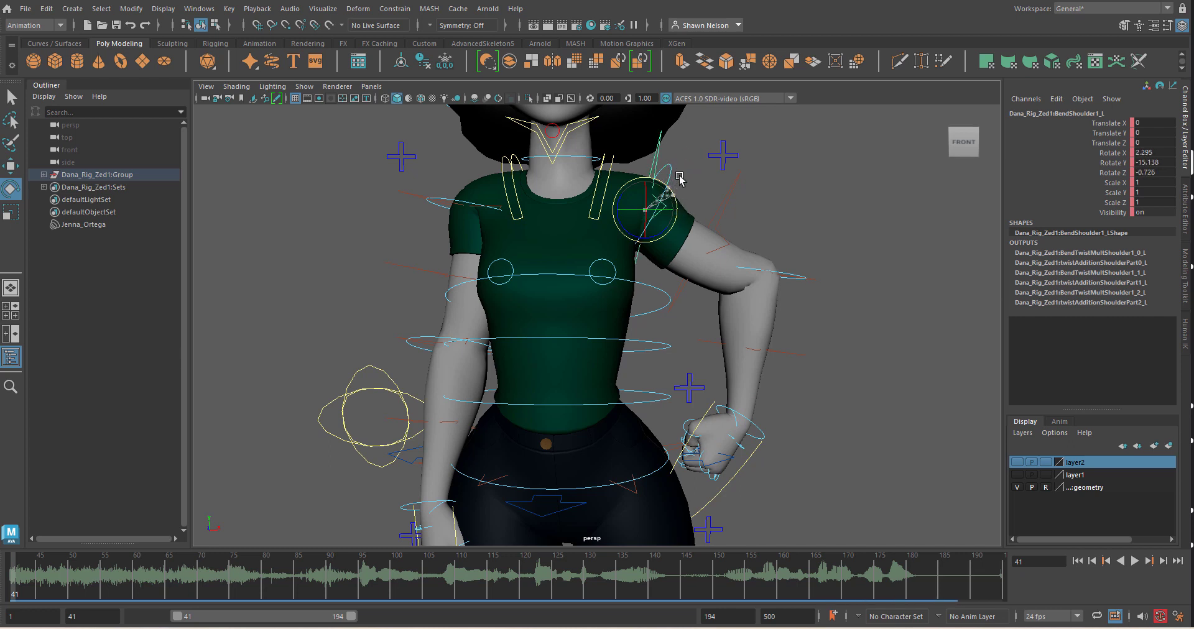
click(676, 205)
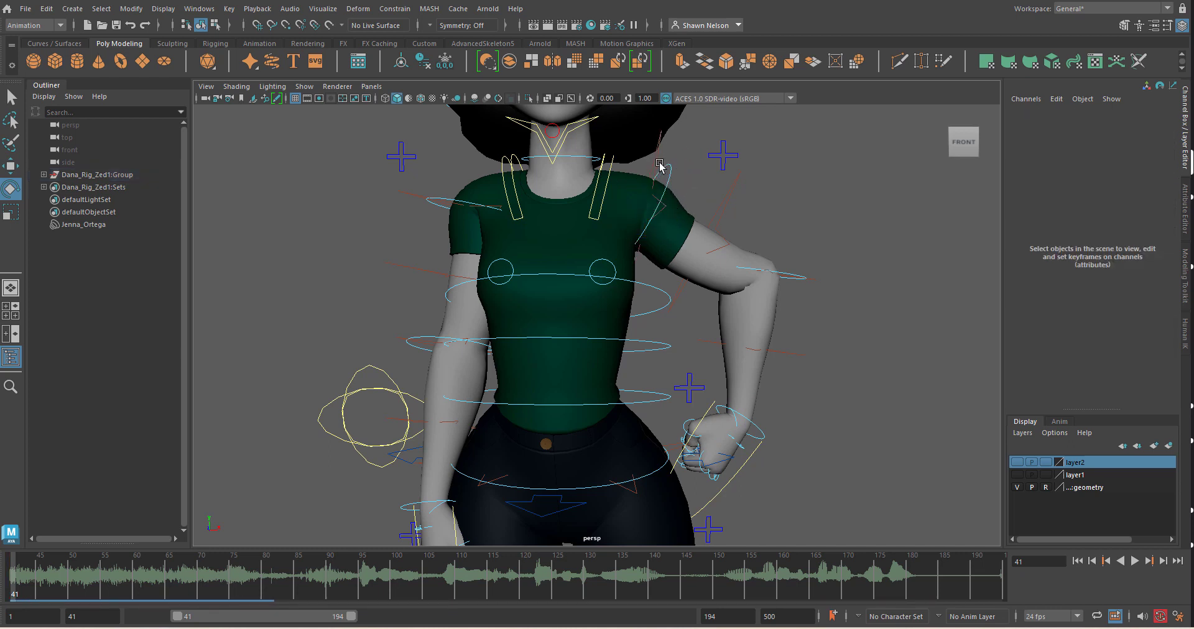
click(672, 173)
drag(683, 199, 647, 197)
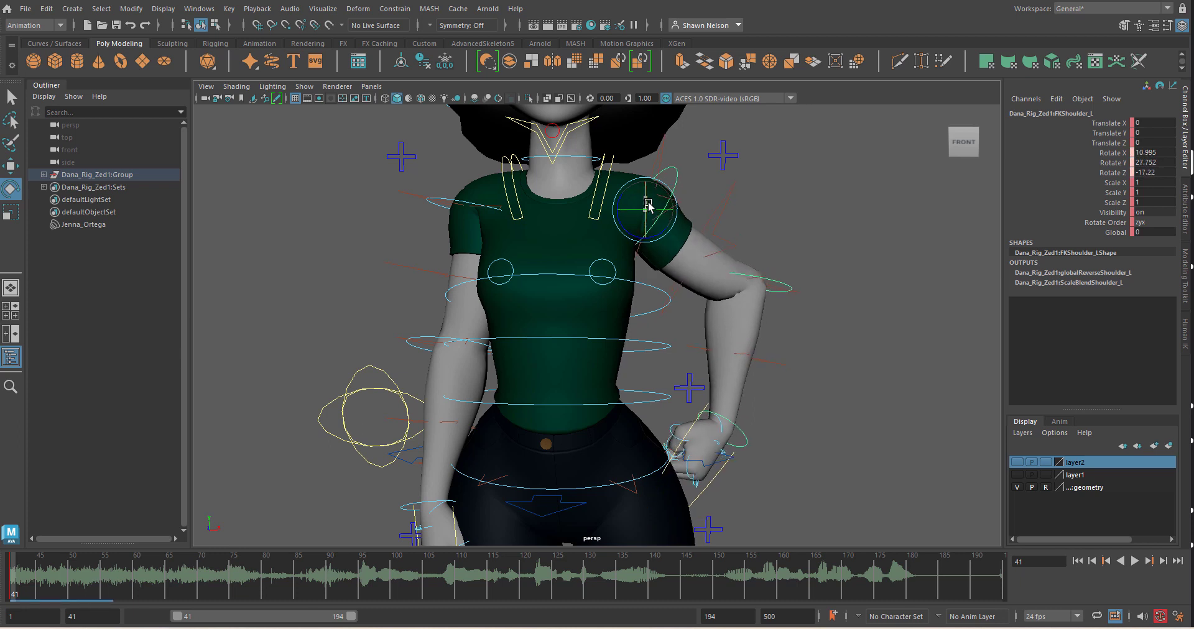
click(791, 286)
drag(782, 273, 785, 276)
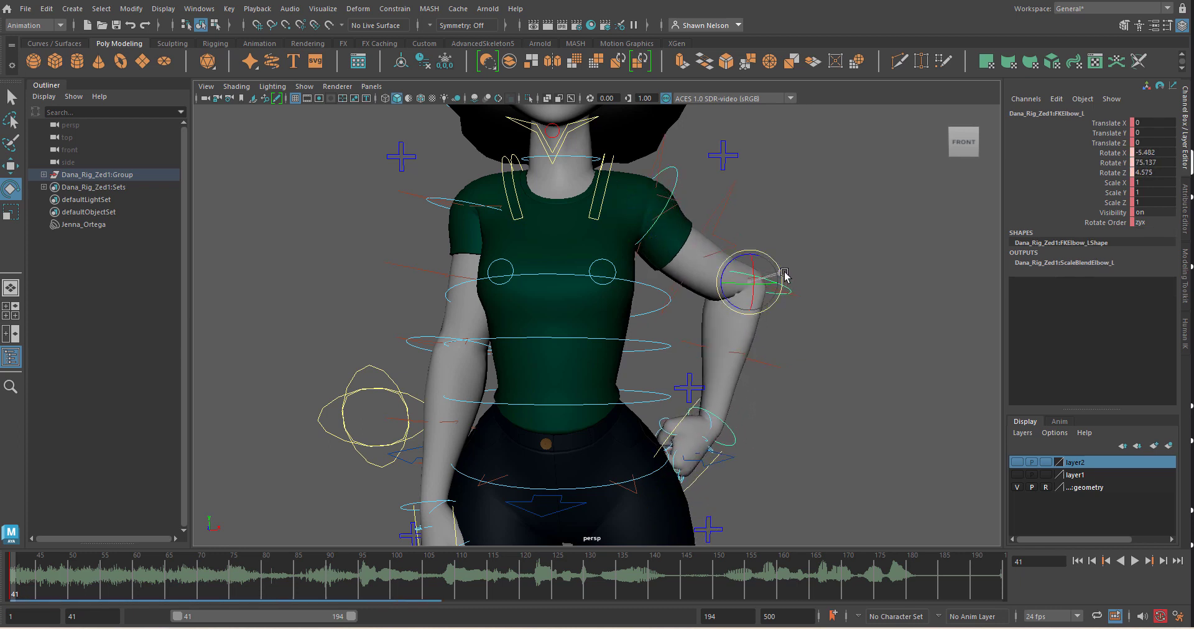
Step: Move the left upper arm's mid bend control upward to about Translate 0.581, 0.083, -1.079
click(716, 230)
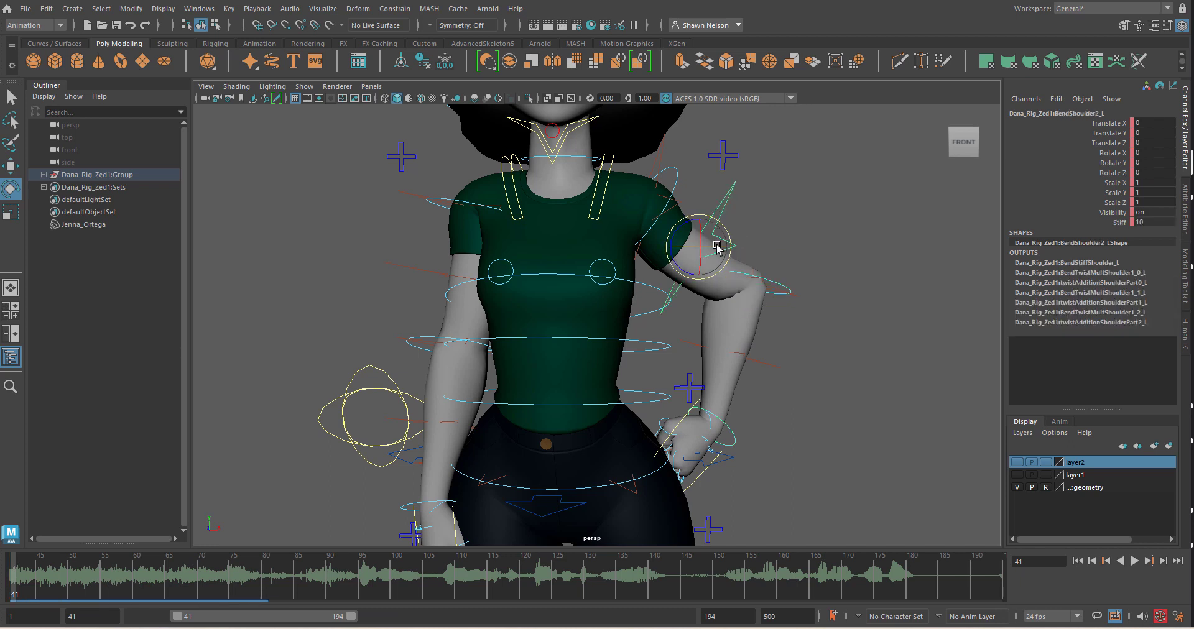
key(w)
drag(701, 246, 698, 227)
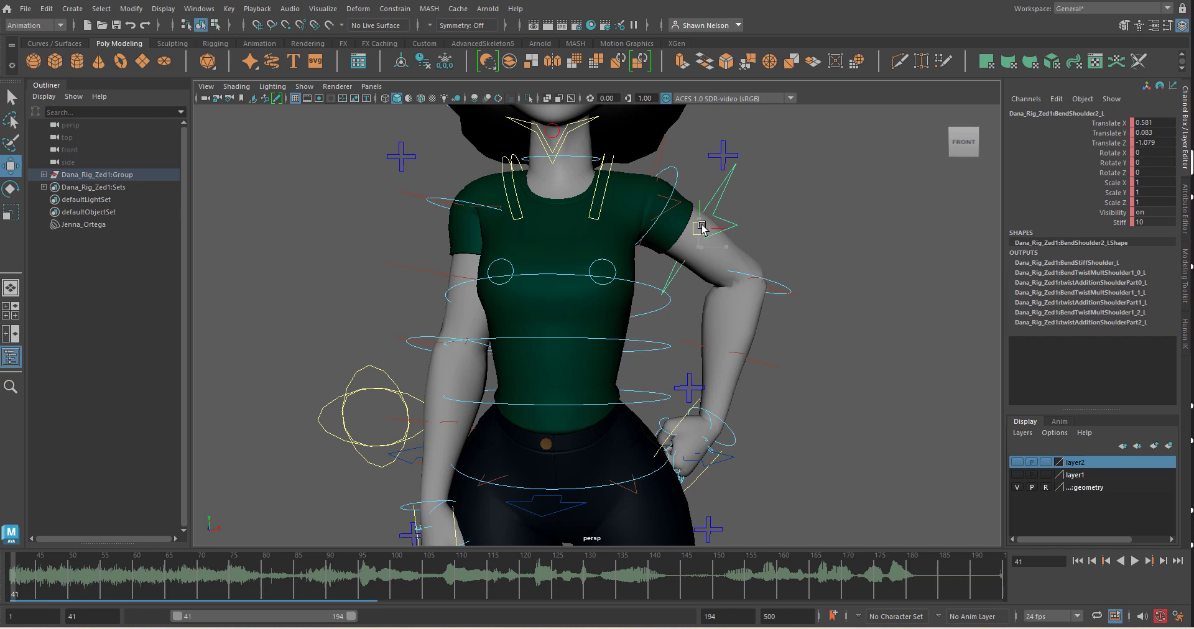
click(860, 317)
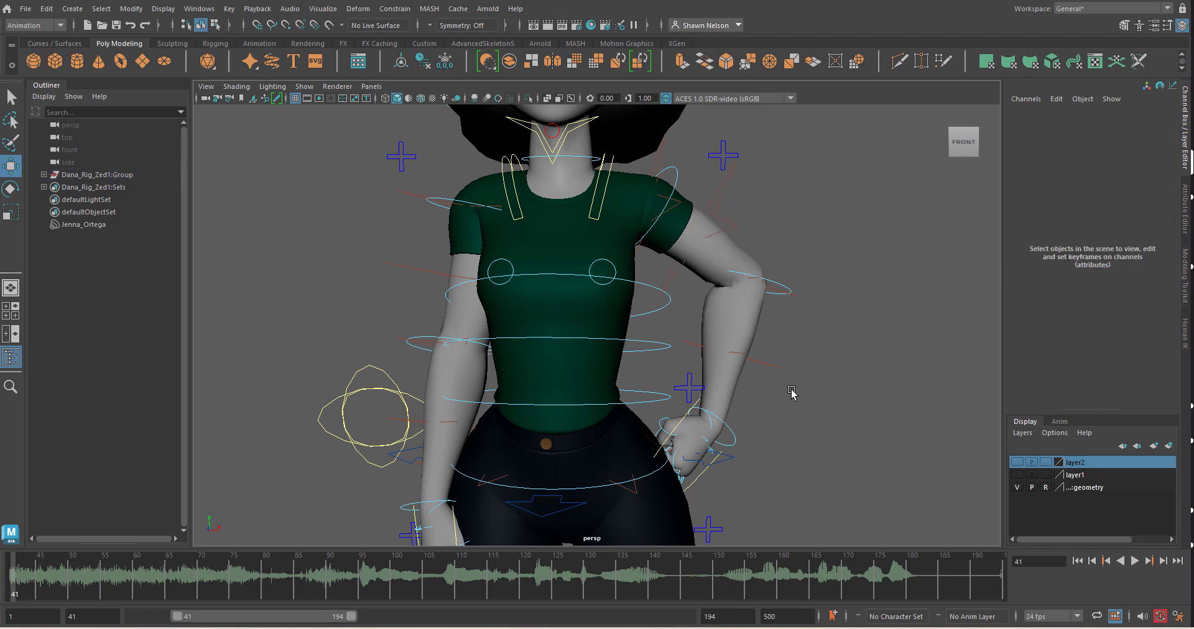
Step: Rotate the left wrist to about -56.754, 33.582, 22.587 and lower the left upper arm to about 9.682, 31.252, -17.58
click(735, 434)
key(e)
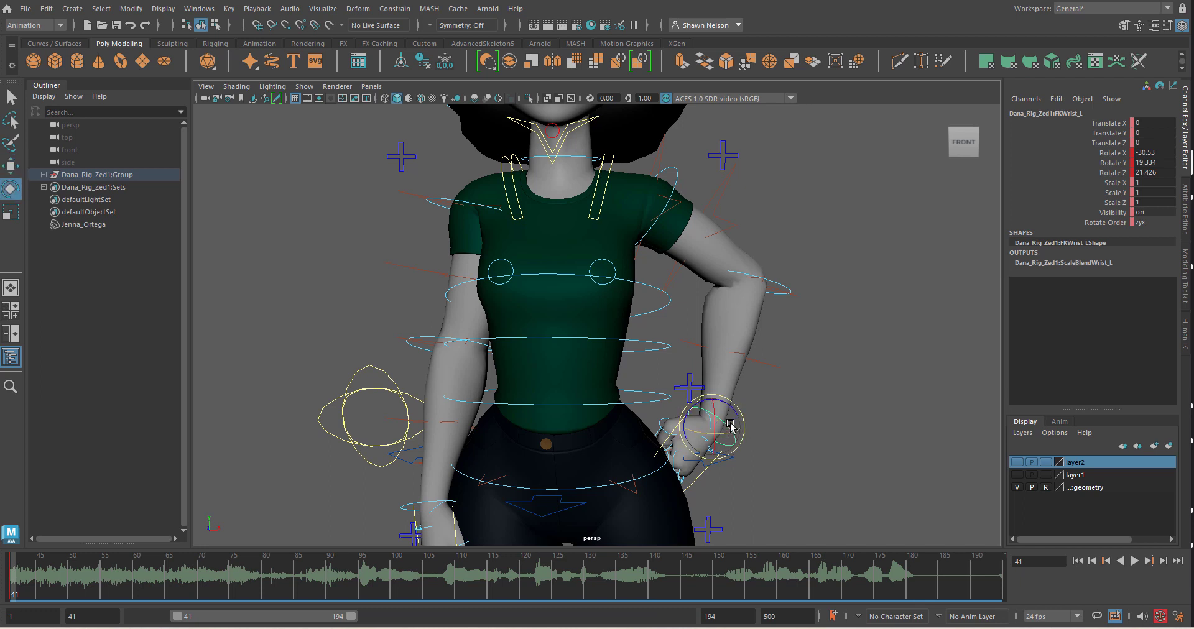
drag(715, 443, 692, 420)
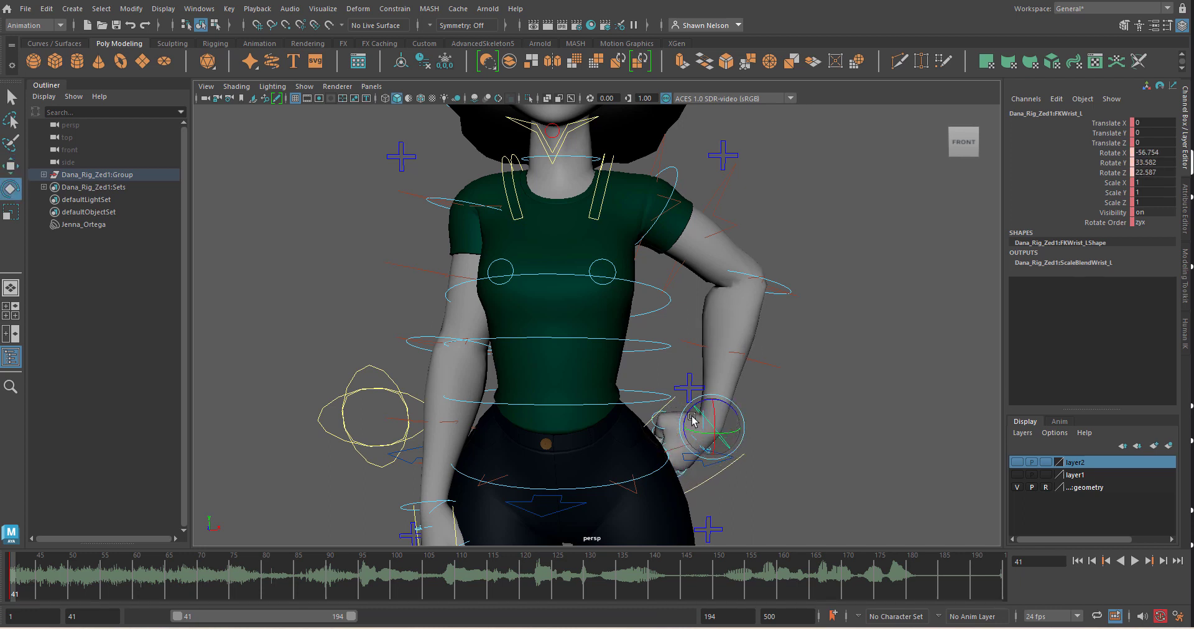
click(684, 173)
drag(676, 201, 681, 213)
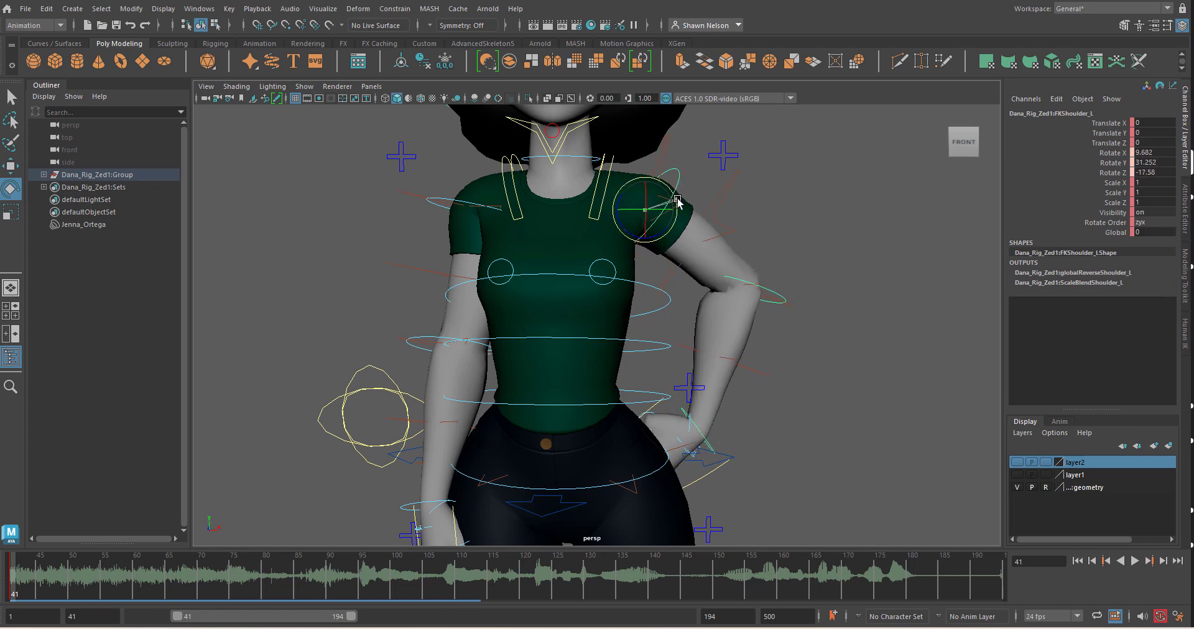
Step: Adjust the left upper arm from behind and rotate the left elbow to about 212.553, 77.491, -197.155 so the fist sits on the hip
key(space)
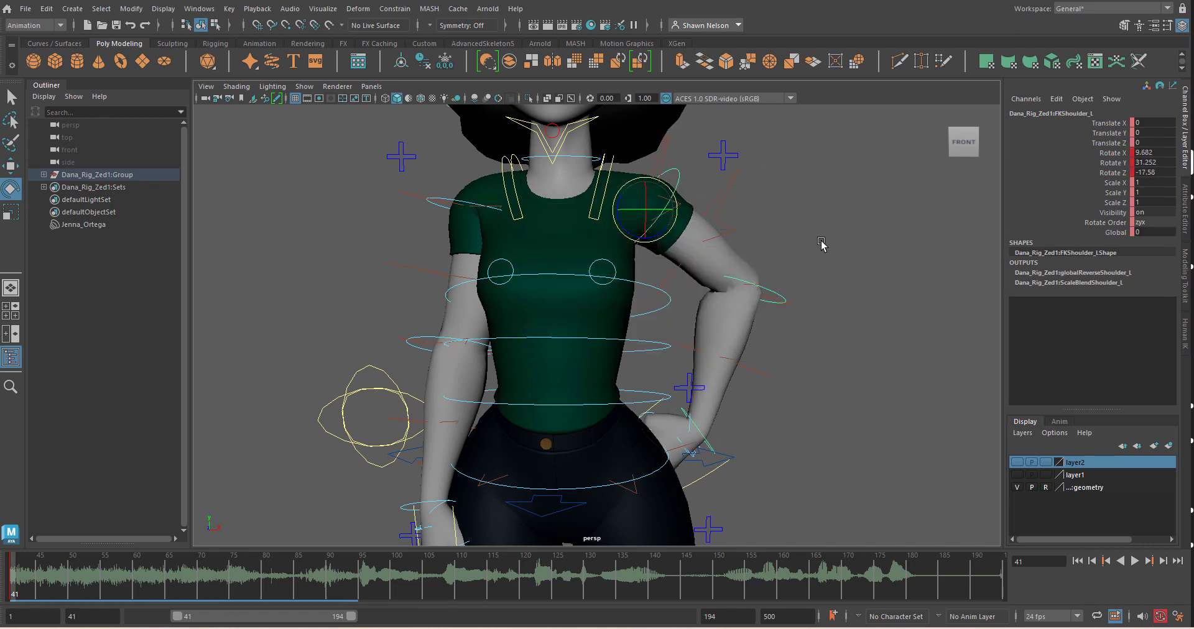
alt+drag(821, 245, 627, 315)
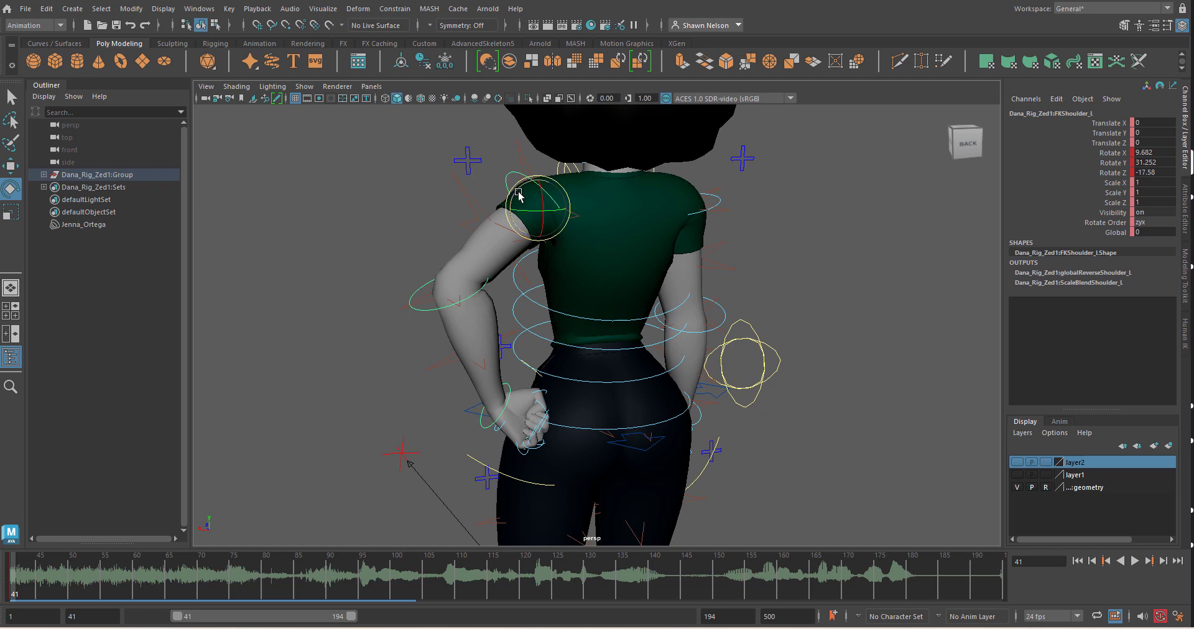
drag(508, 203, 592, 362)
click(401, 285)
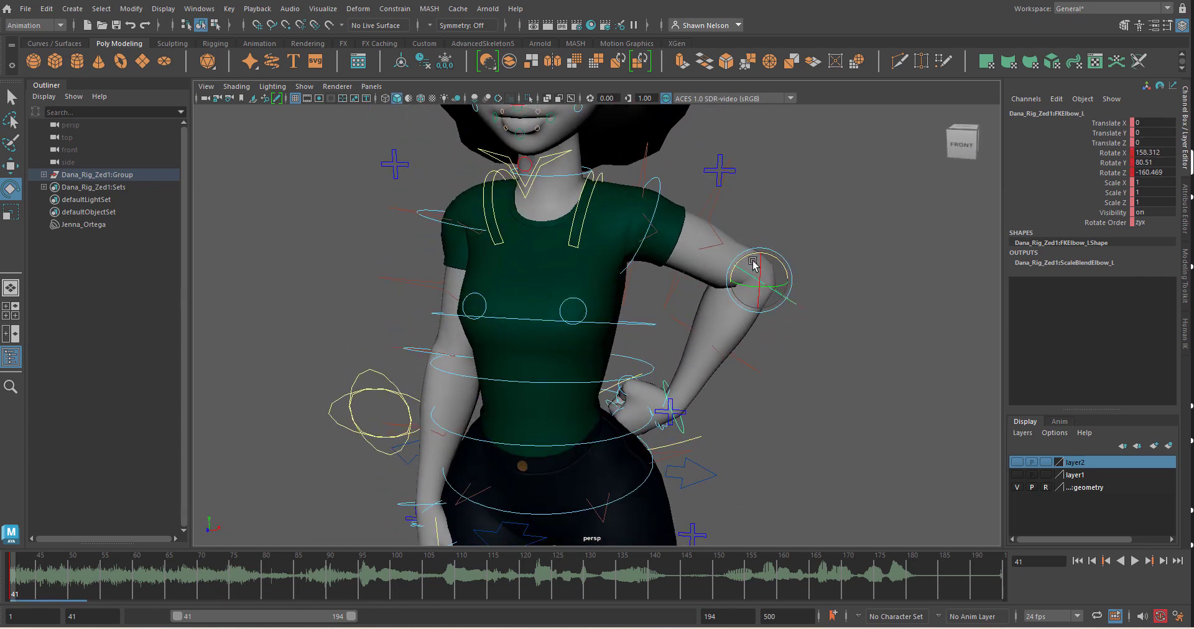
drag(760, 269, 766, 262)
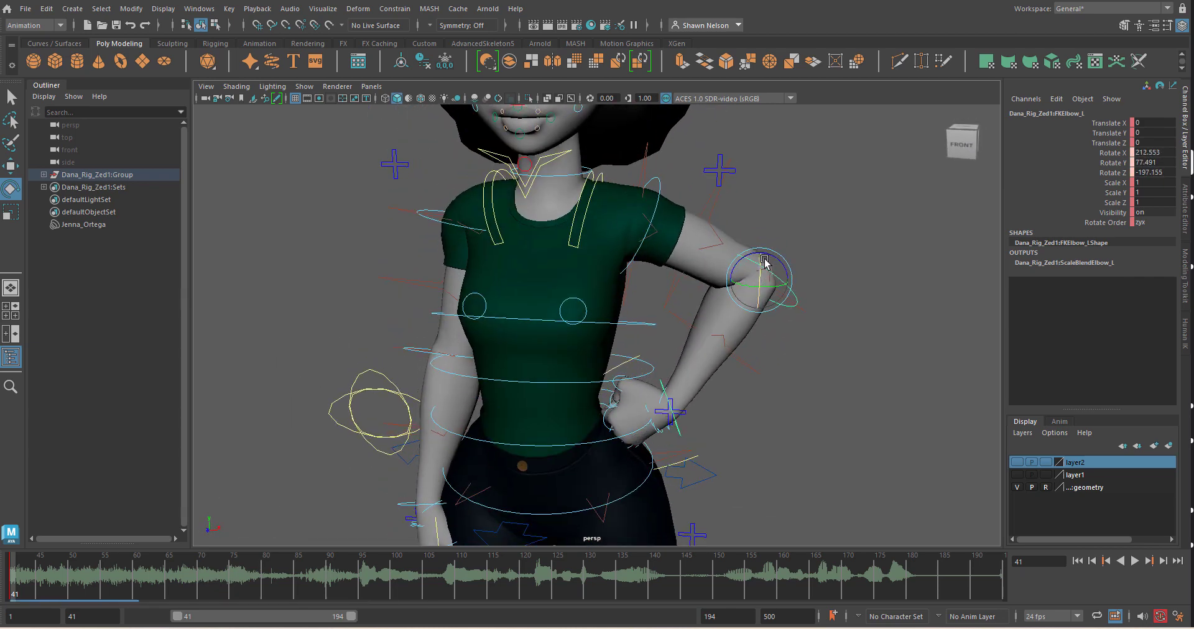
Step: Fine-tune the left wrist angle and rotate the left upper arm to about 9.793, 22.739, -14.738
click(664, 397)
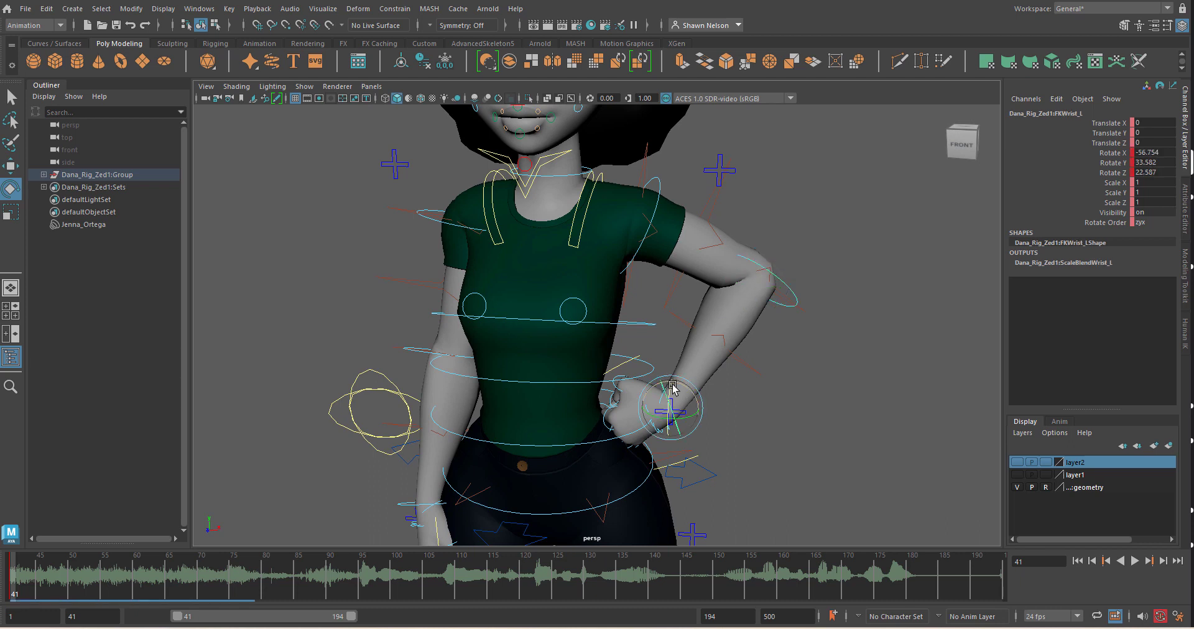
drag(682, 396, 682, 398)
click(664, 185)
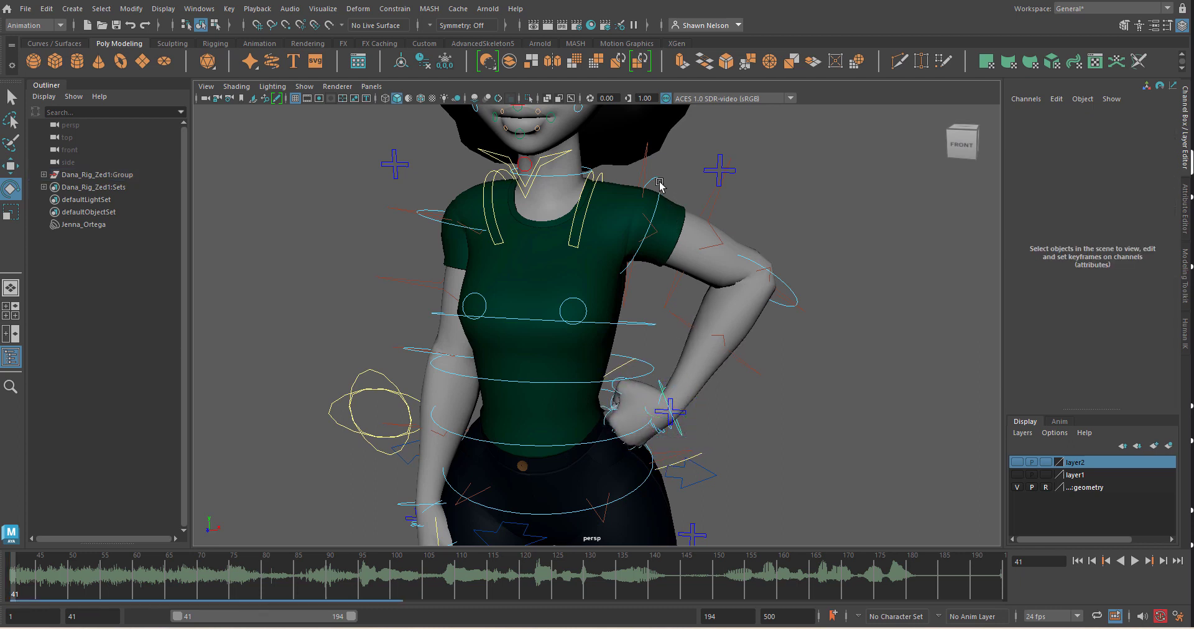
click(665, 188)
drag(665, 206, 665, 211)
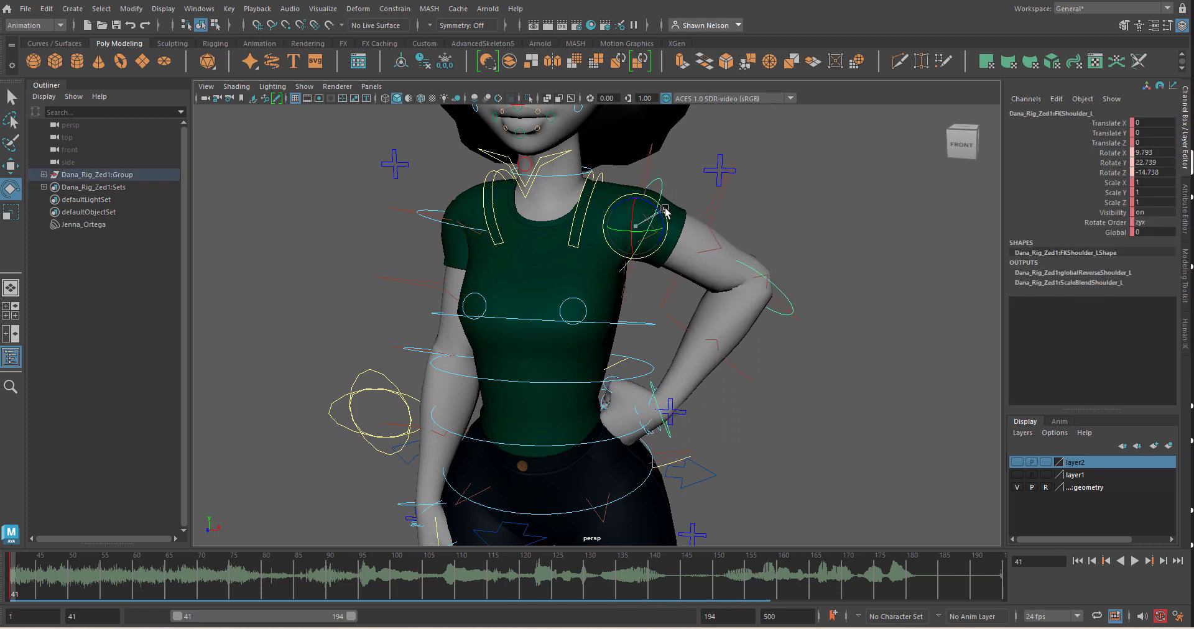
Step: Lower and key the left scapula at about Rotate -1.916, 5.001, -0.162, and raise the left upper arm to bring the fist back onto the hip
click(579, 193)
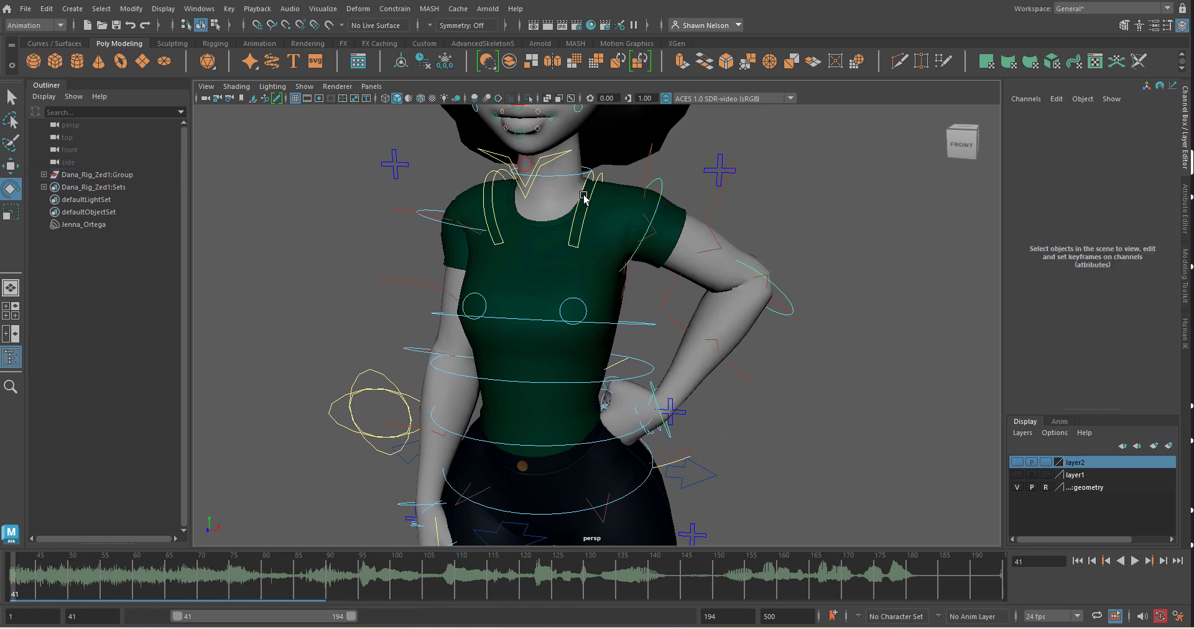
click(589, 197)
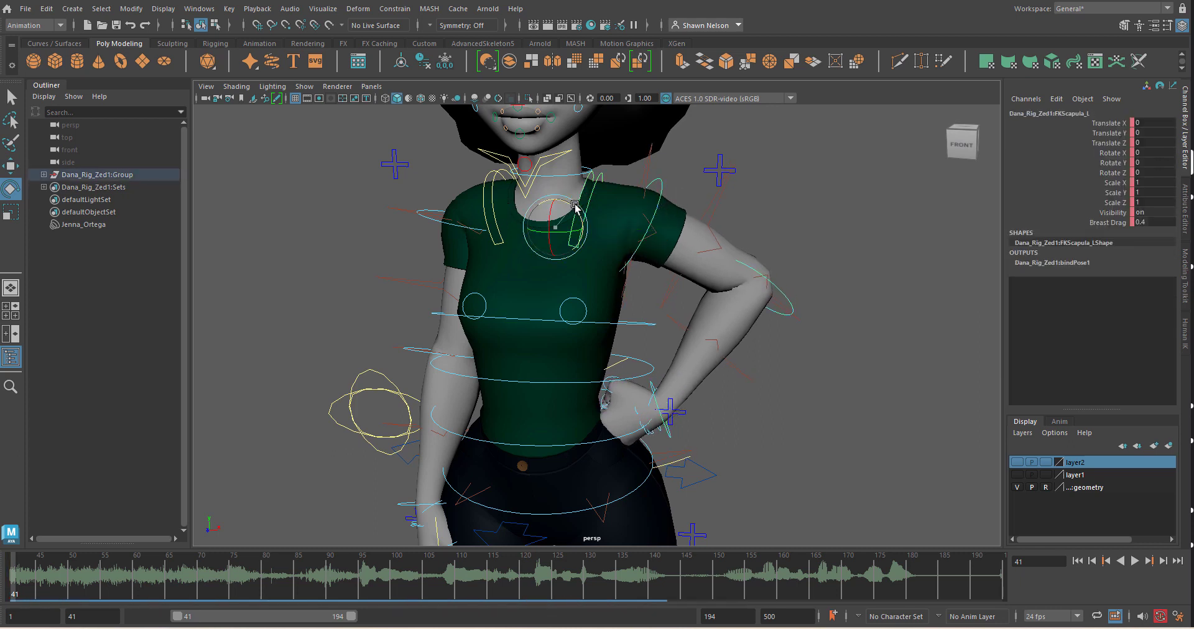
drag(581, 200, 577, 205)
key(s)
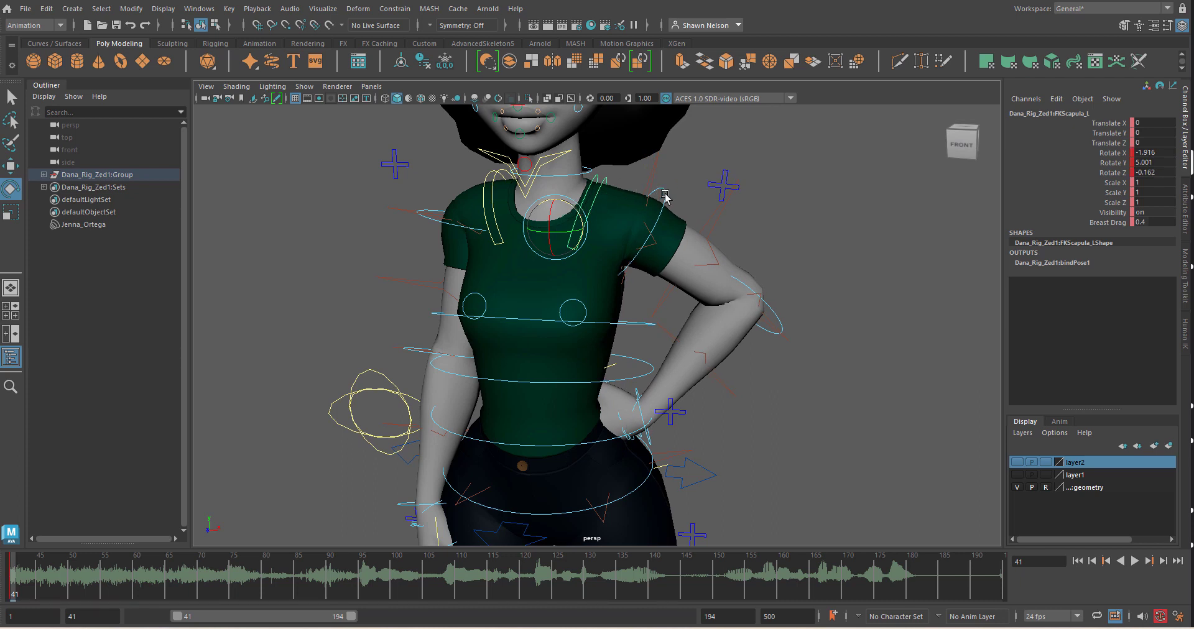
click(664, 196)
mouse_move(665, 216)
mouse_down()
mouse_move(658, 235)
mouse_move(660, 219)
mouse_up()
Step: Raise the right scapula control to about Rotate 2.122, -5.516, -0.015
click(509, 179)
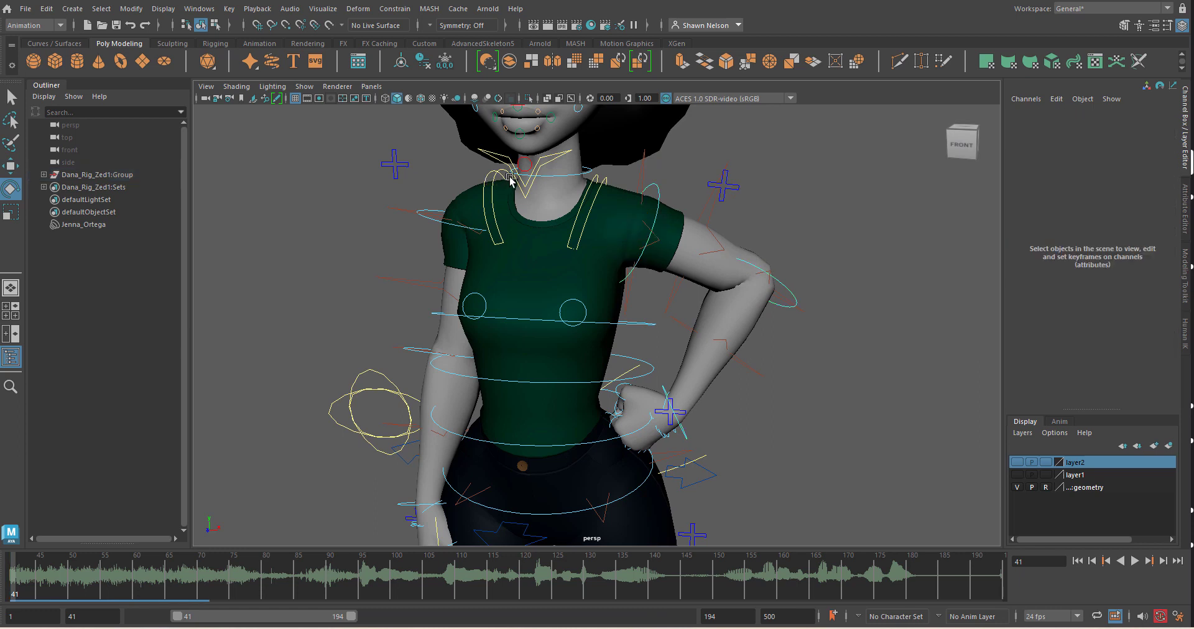
click(494, 180)
drag(549, 198, 550, 204)
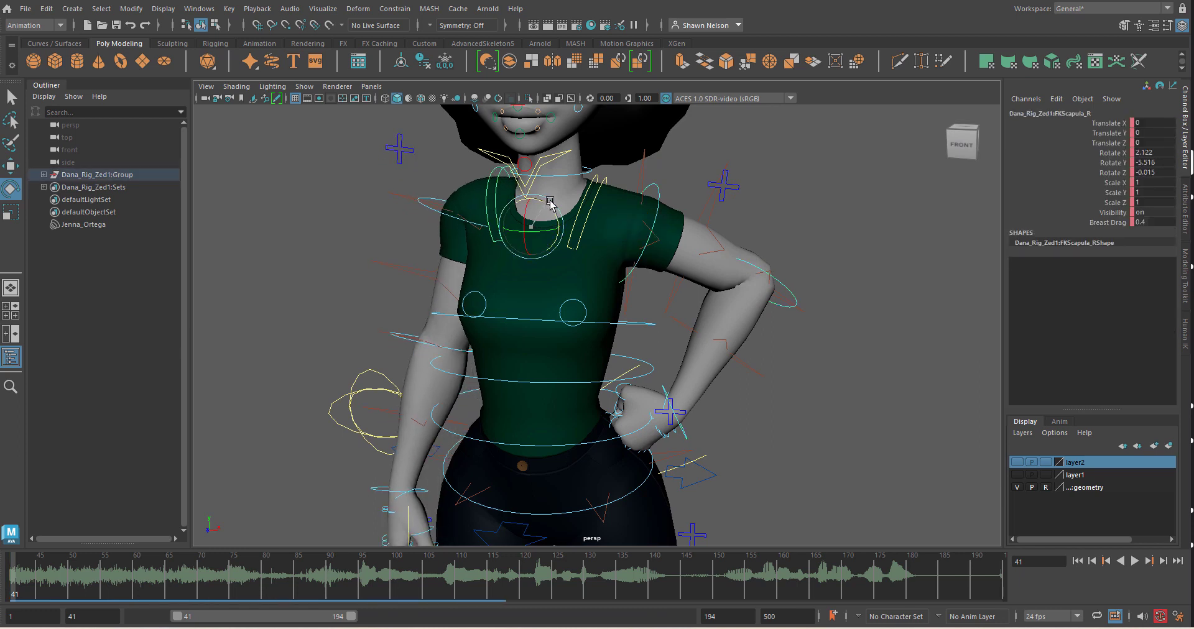
Step: Tilt the chest control to about Rotate 1.082, -3.693, -0.035 and readjust the left upper arm to about 9.637, 8.618, -16.649
click(624, 324)
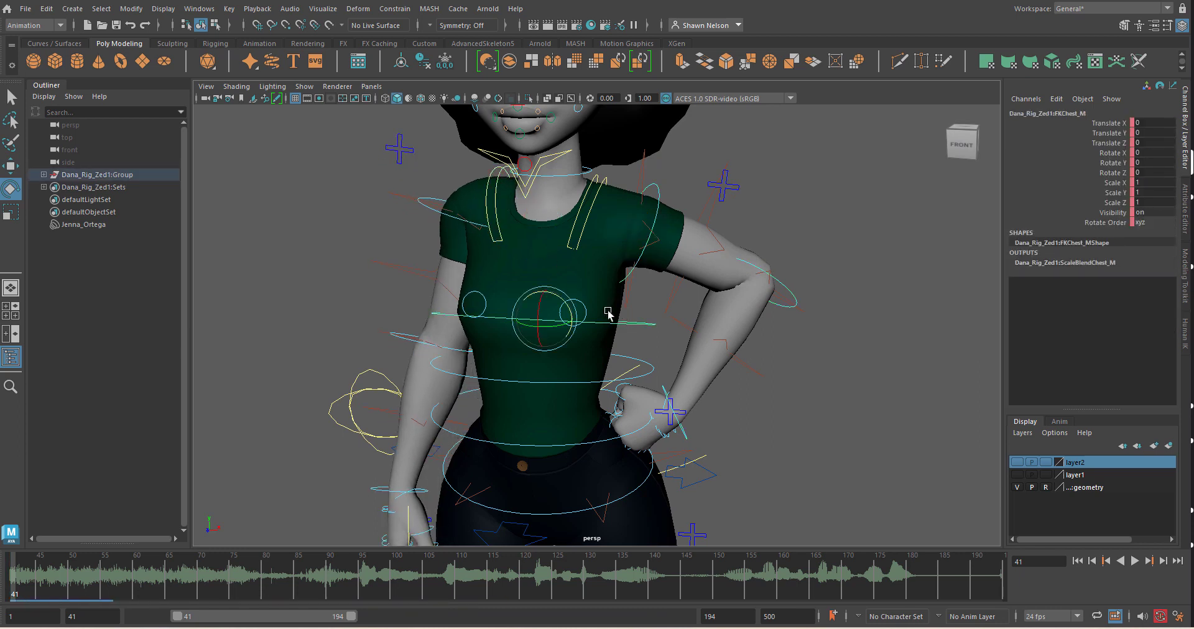
drag(563, 304, 568, 307)
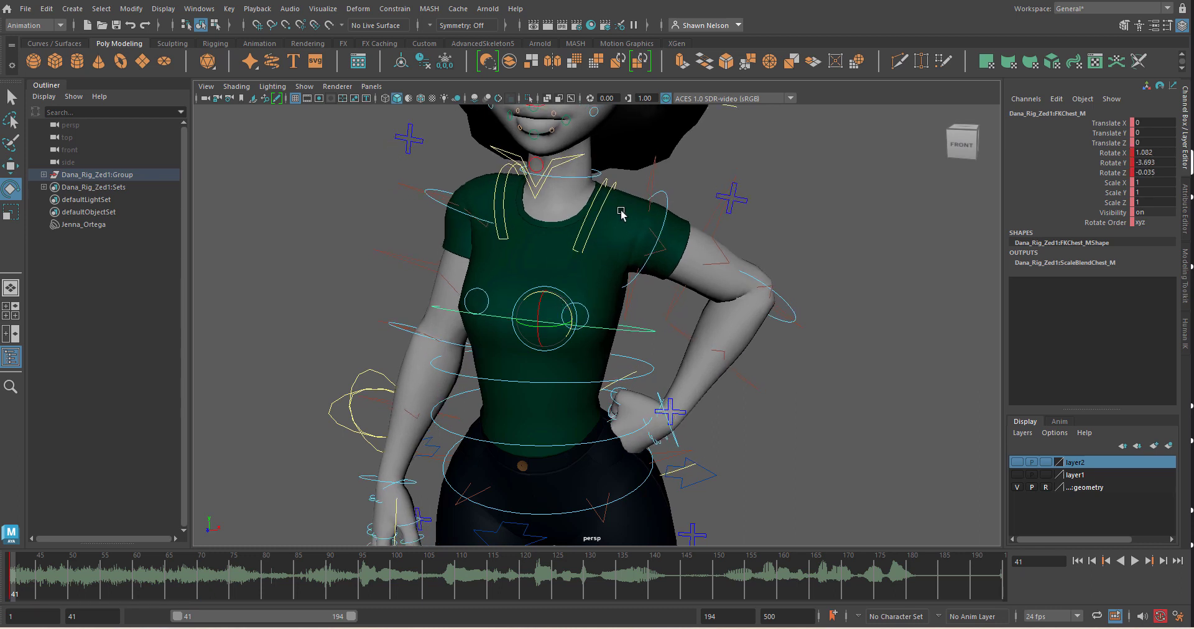
click(662, 197)
drag(673, 231, 672, 232)
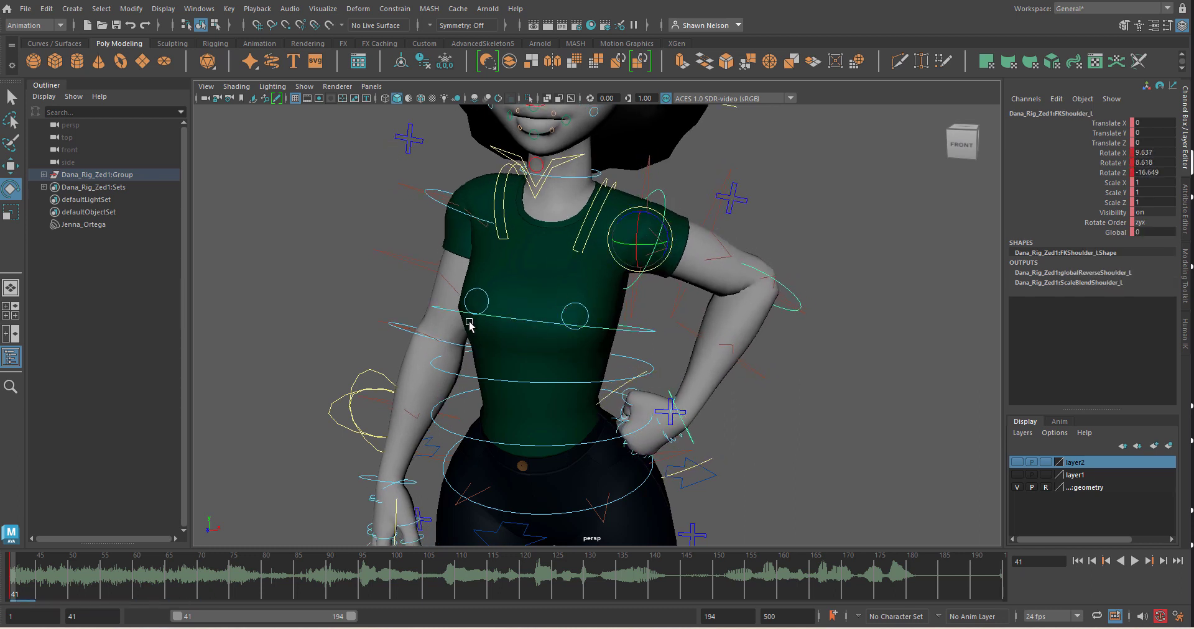
Step: Bend the right elbow to about Rotate -0.372, 11.195, 4.372 and rotate the right wrist to about 10.63, 0.141, 2.797
click(397, 330)
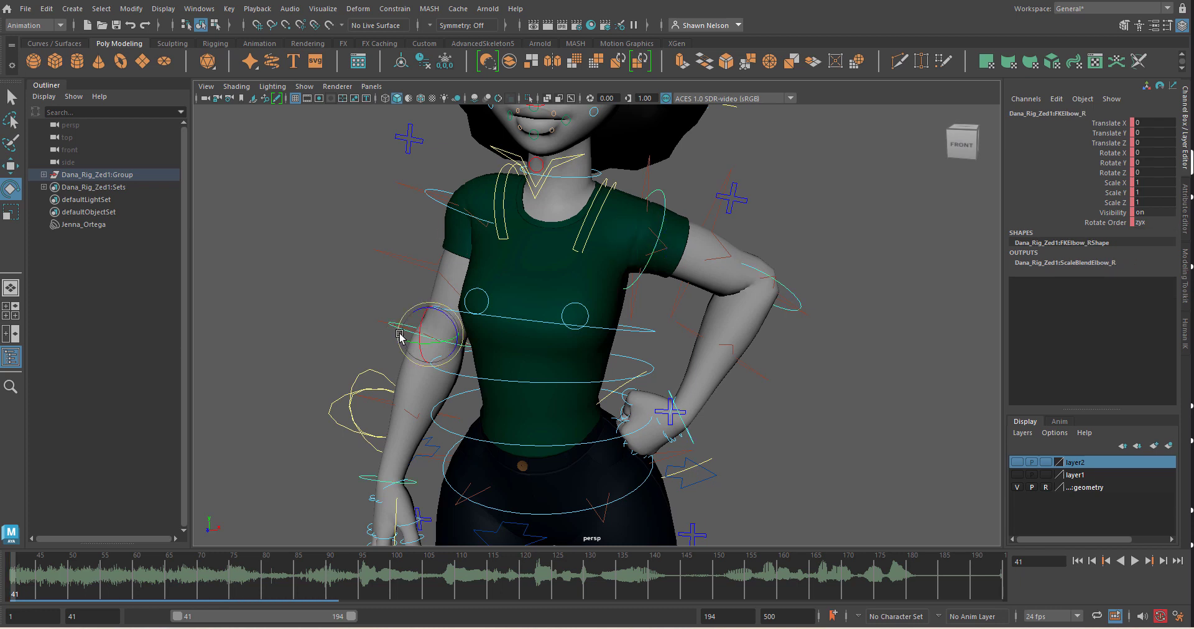
drag(401, 352, 406, 359)
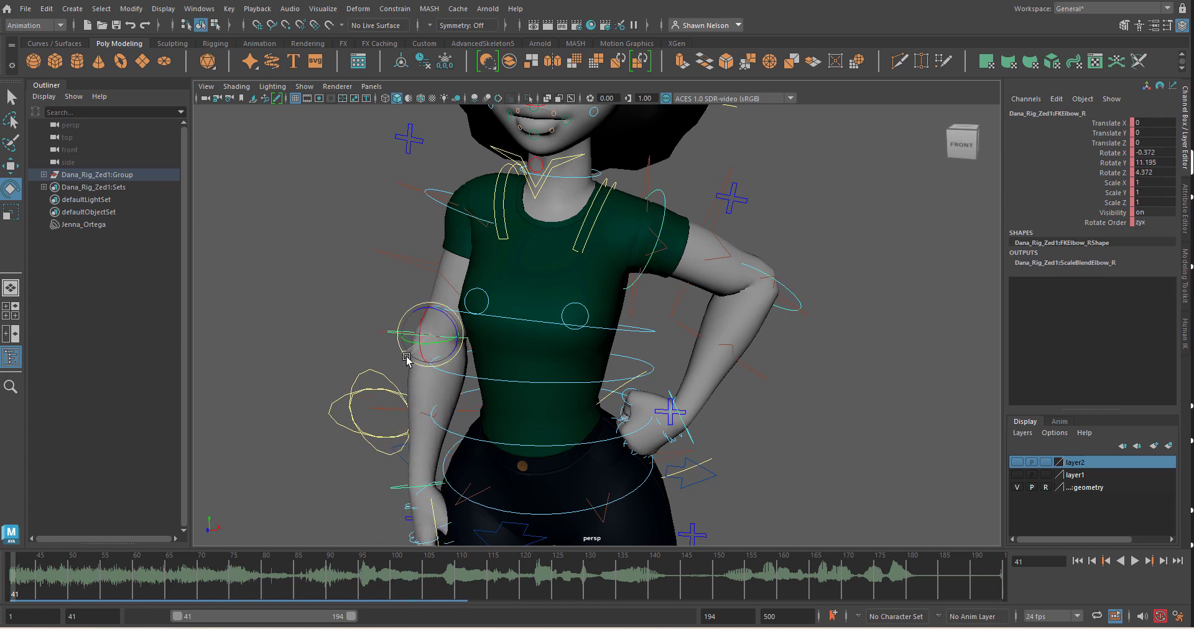
click(405, 490)
drag(410, 478, 430, 498)
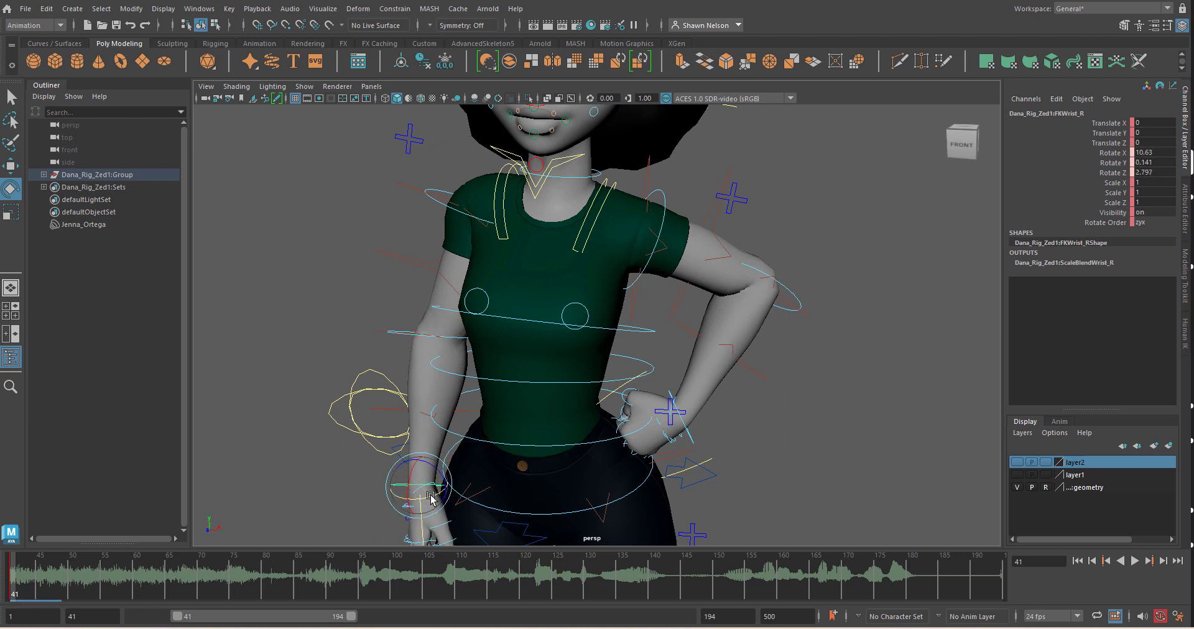
Step: Turn the hips with the FK root control to about Rotate -10.91, 3.044, -0.291
alt+drag(608, 376, 669, 472)
click(642, 460)
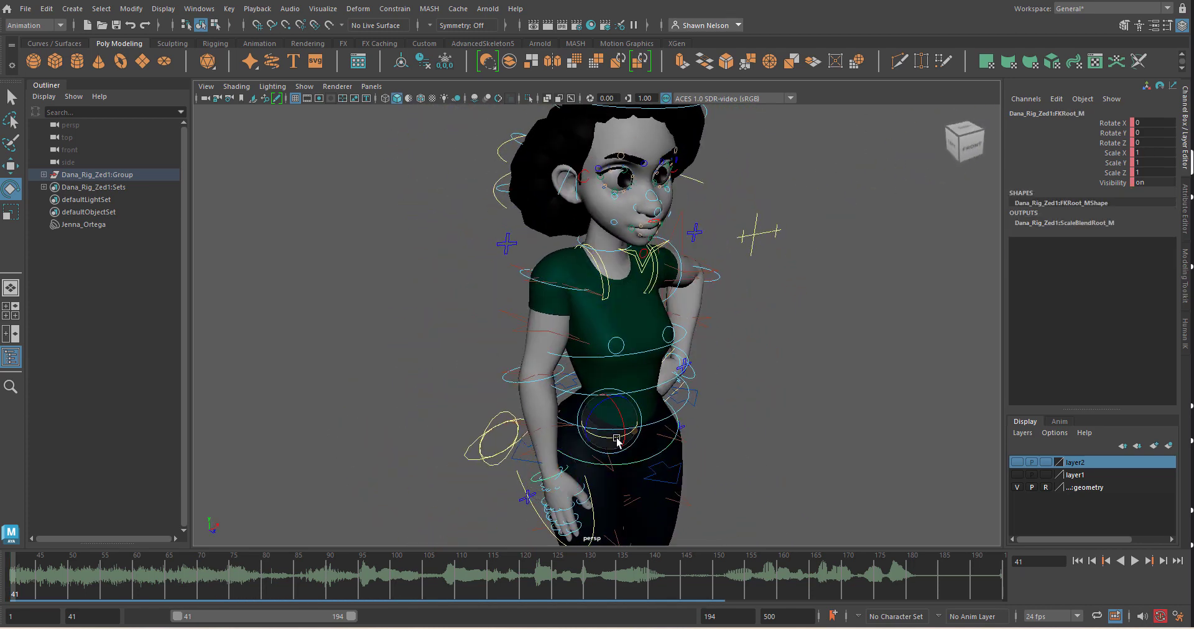
drag(610, 422, 610, 439)
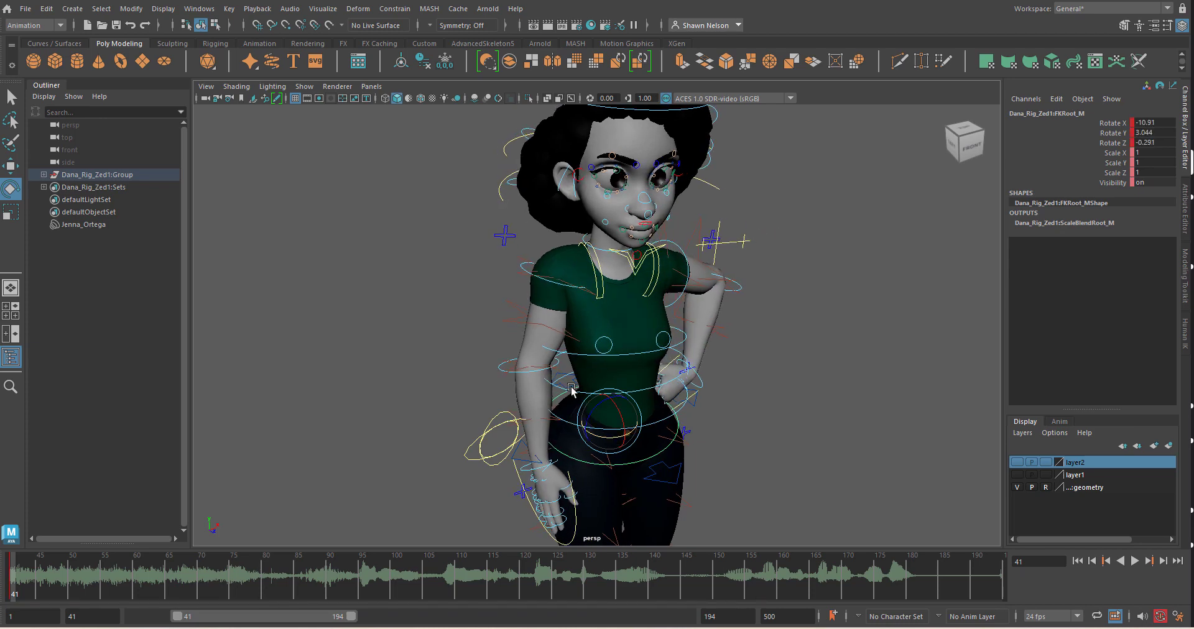
Step: Counter-rotate the upper torso against the hips and rotate the head control to about 12.015, -2.915, -0.528
click(575, 359)
drag(608, 352, 607, 338)
click(623, 106)
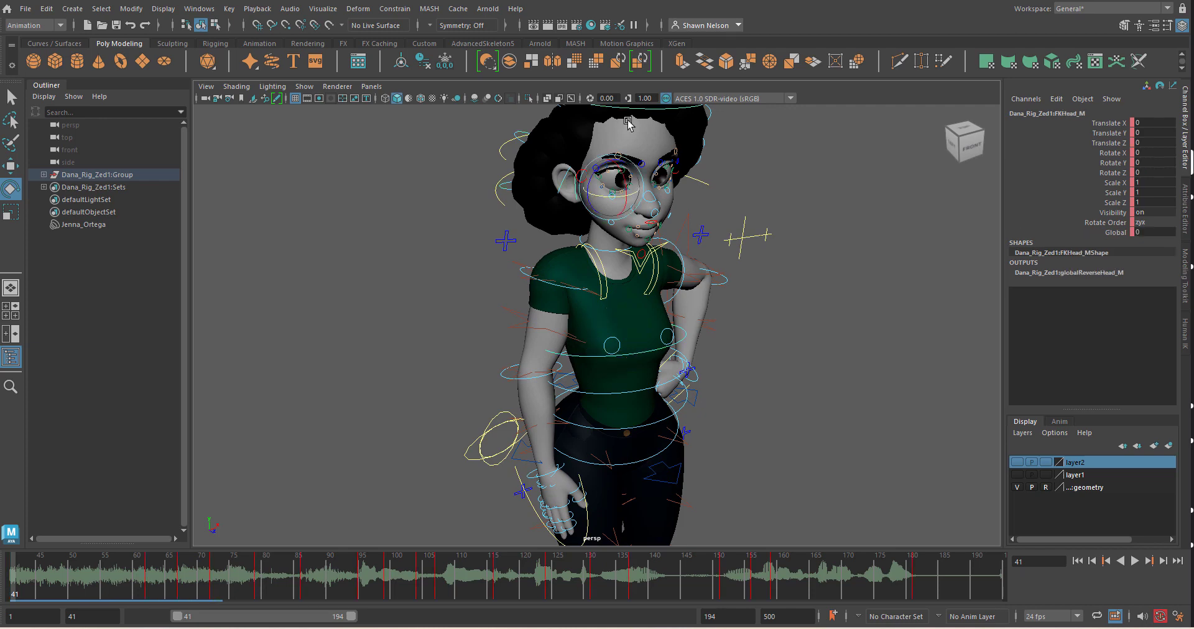
drag(607, 193, 619, 198)
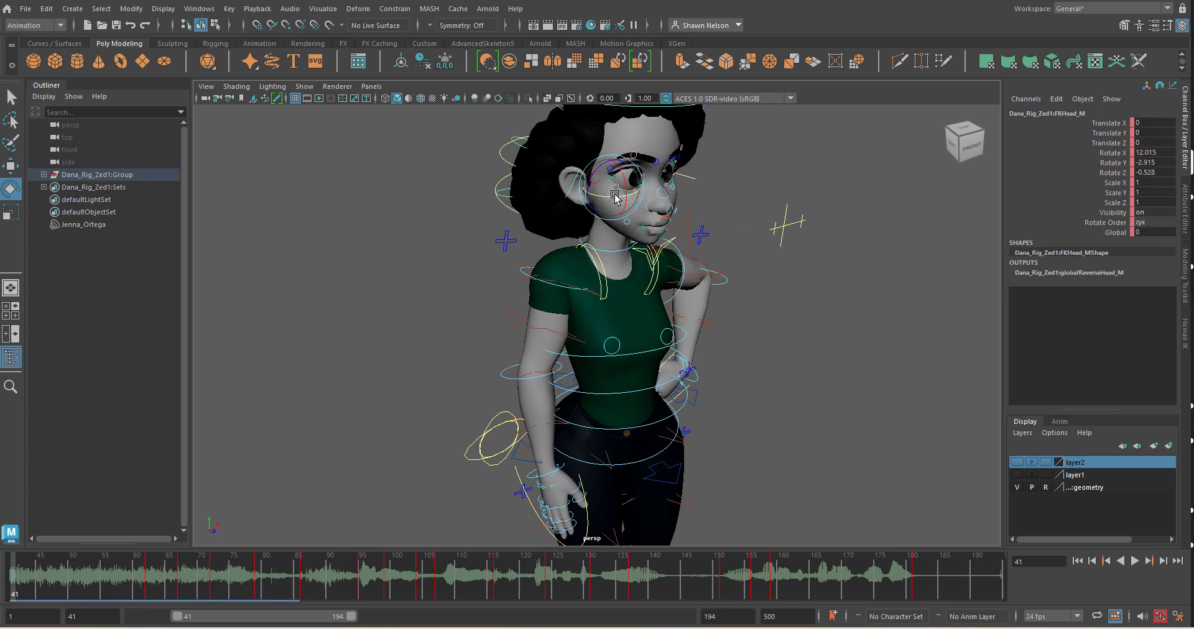
Step: Curl the right index finger slightly from its base joint
alt+drag(799, 332, 642, 326)
alt+right_drag(643, 326, 714, 440)
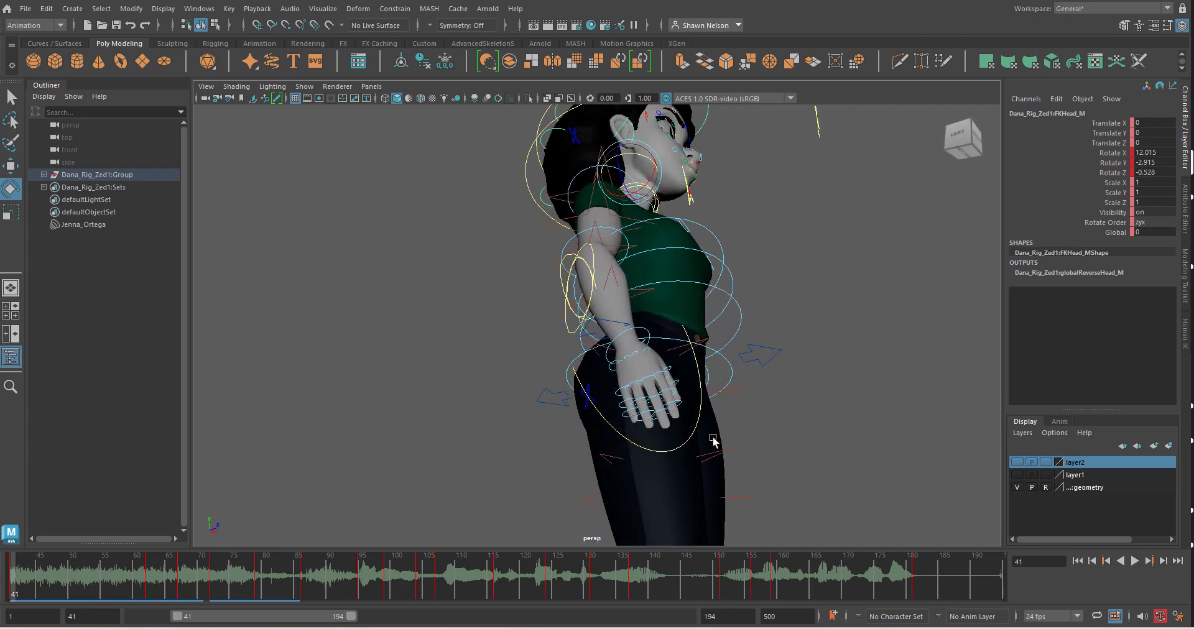
alt+drag(714, 440, 769, 457)
alt+drag(858, 434, 656, 459)
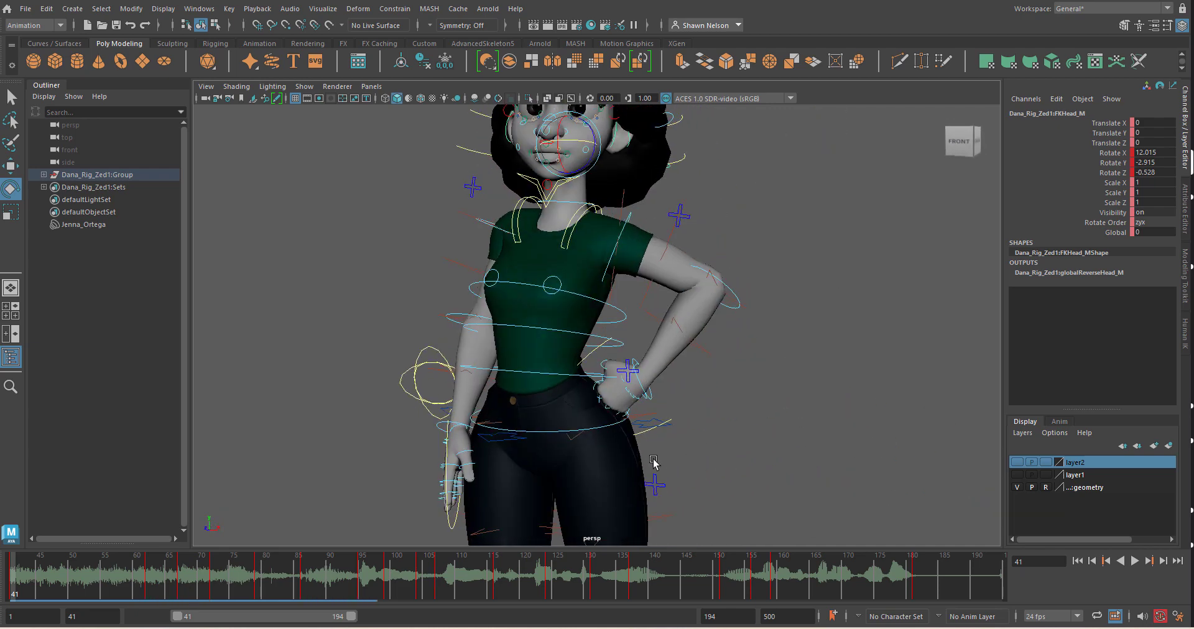
alt+middle_drag(655, 459, 745, 319)
alt+right_drag(631, 262, 667, 408)
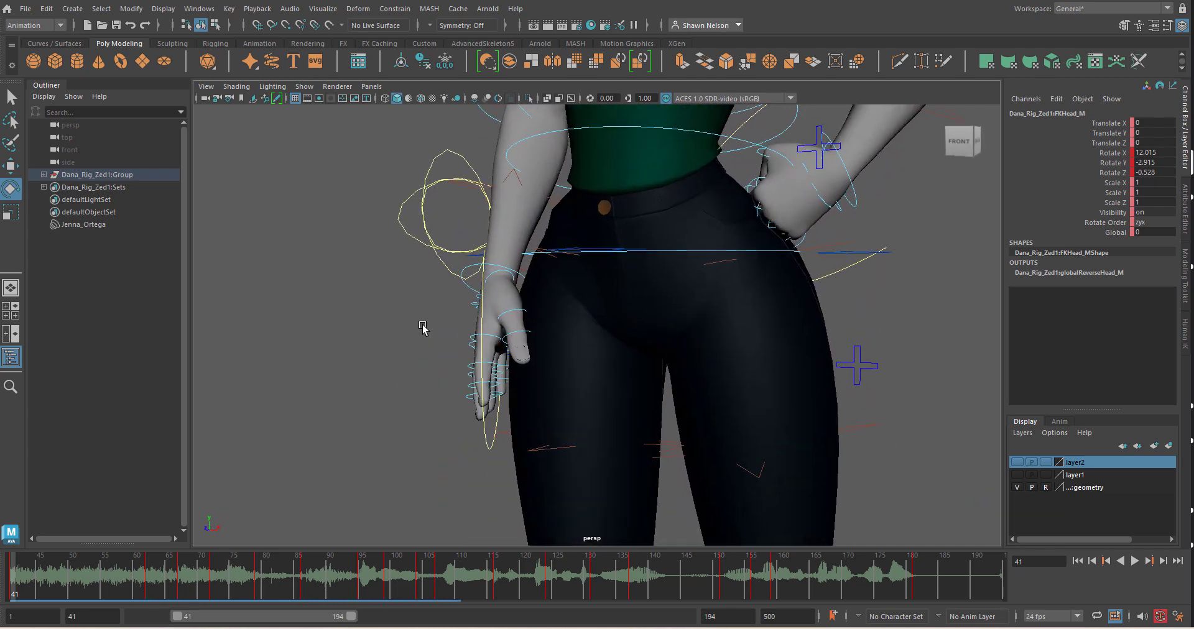
click(493, 336)
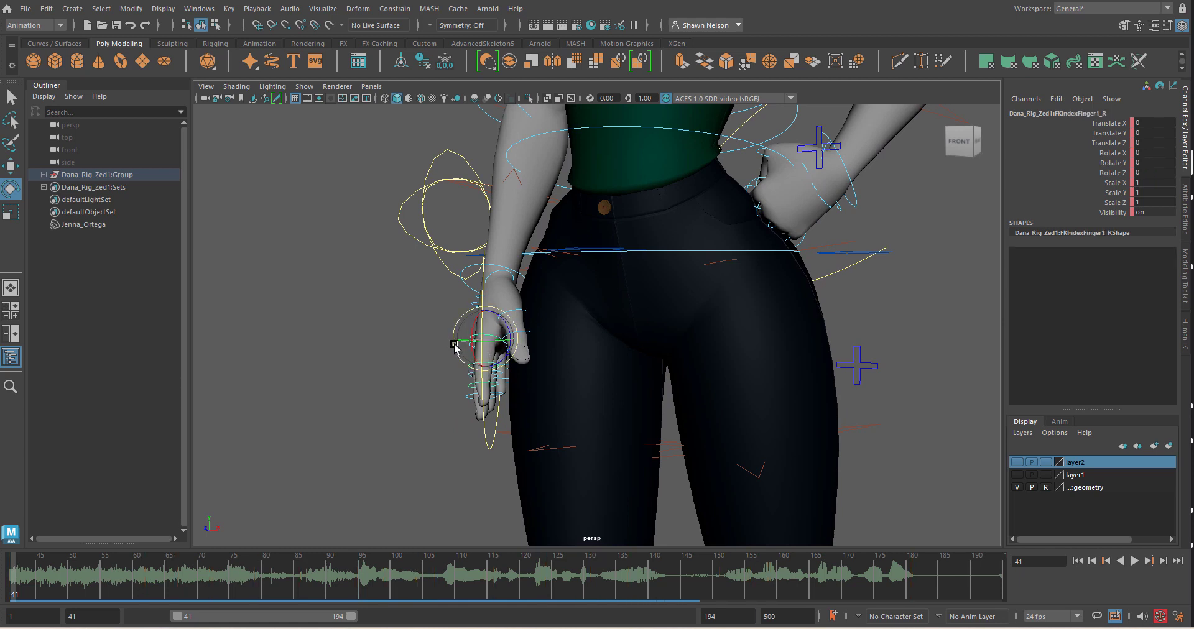
drag(461, 353, 457, 359)
click(446, 420)
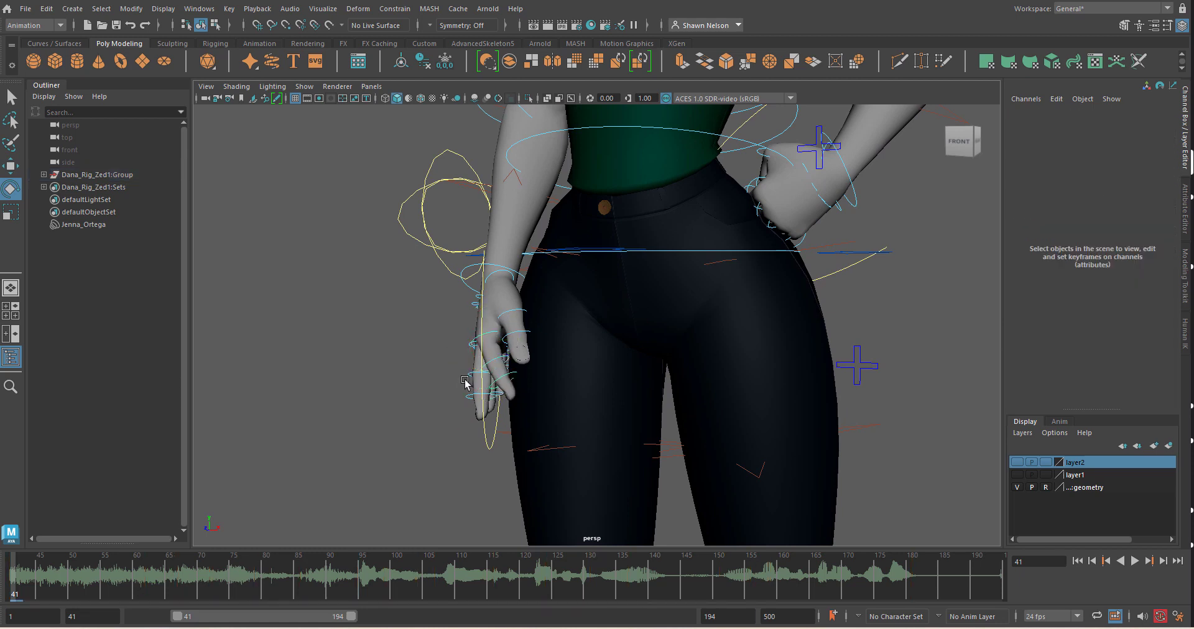
Step: Curl the right middle finger at its second joint and the ring finger's second joint to about Rotate -1.237, 20.911, 14.64
click(474, 372)
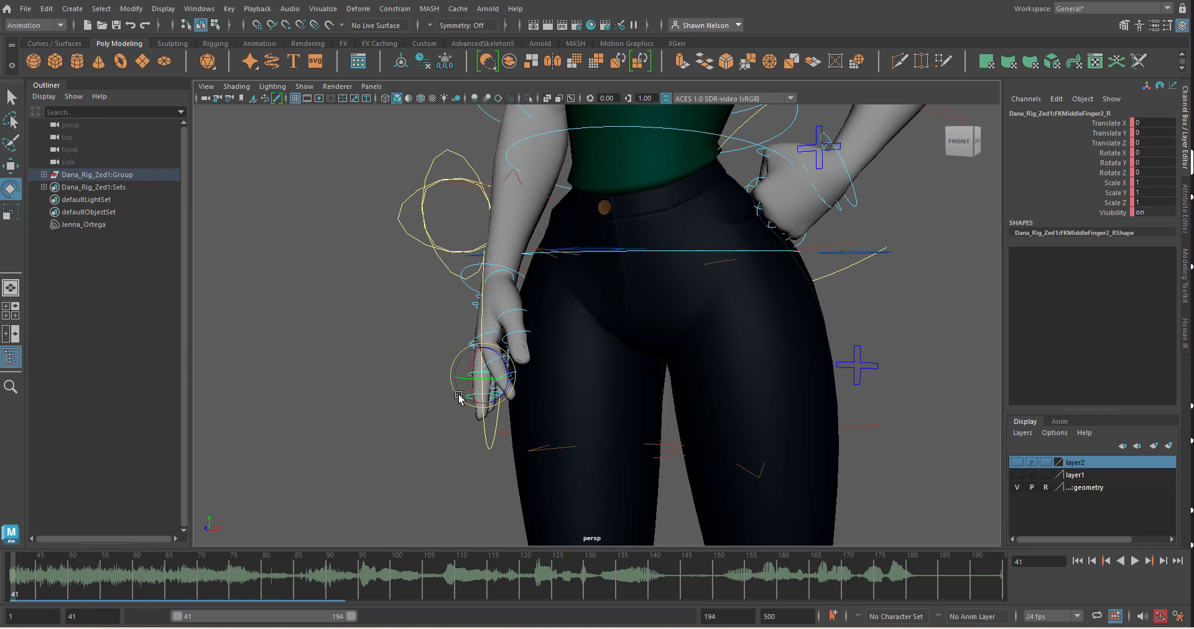
drag(464, 397, 480, 422)
alt+drag(417, 441, 489, 444)
click(494, 482)
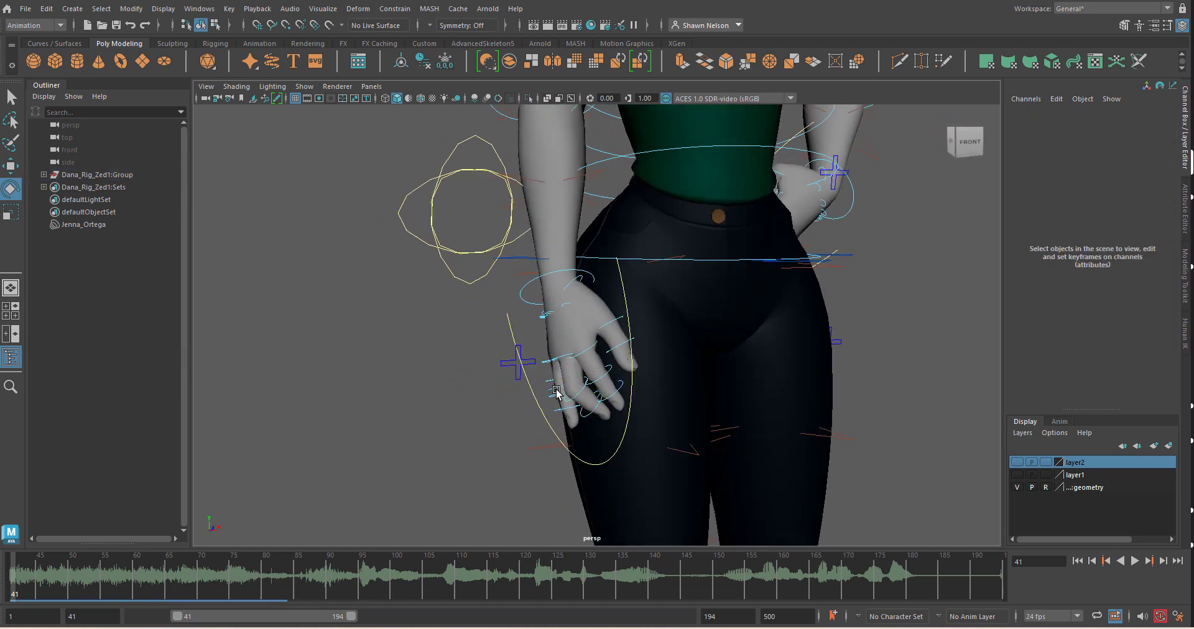
click(557, 391)
drag(543, 412, 552, 405)
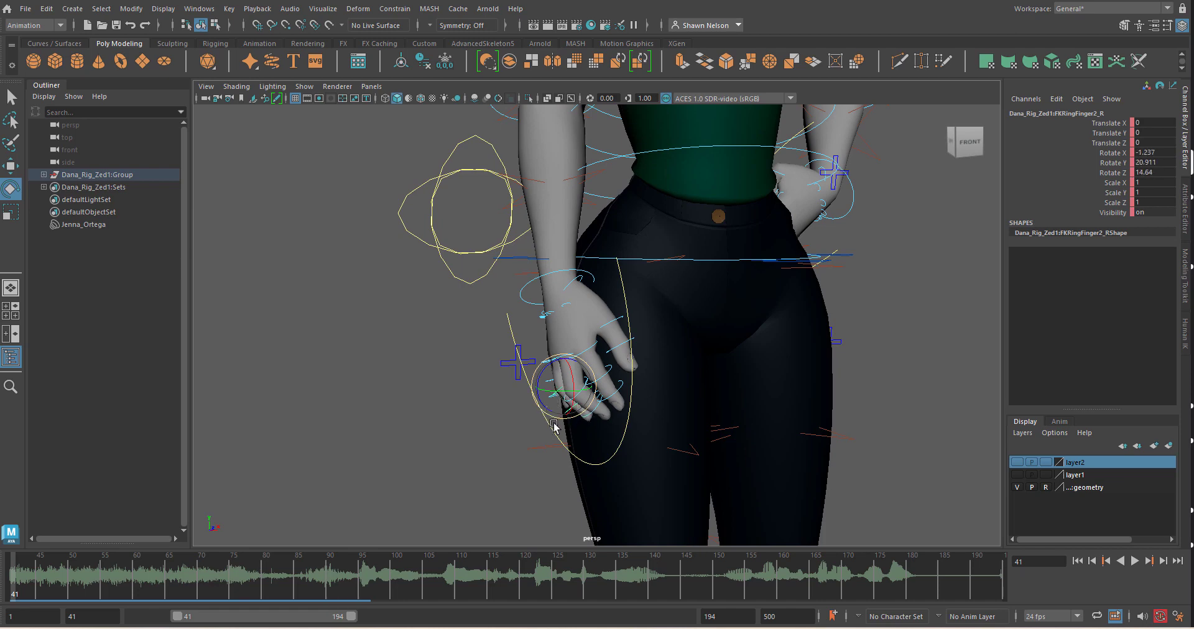
Step: Examine the full-body pose from several angles and in the front orthographic view
alt+drag(528, 445, 645, 452)
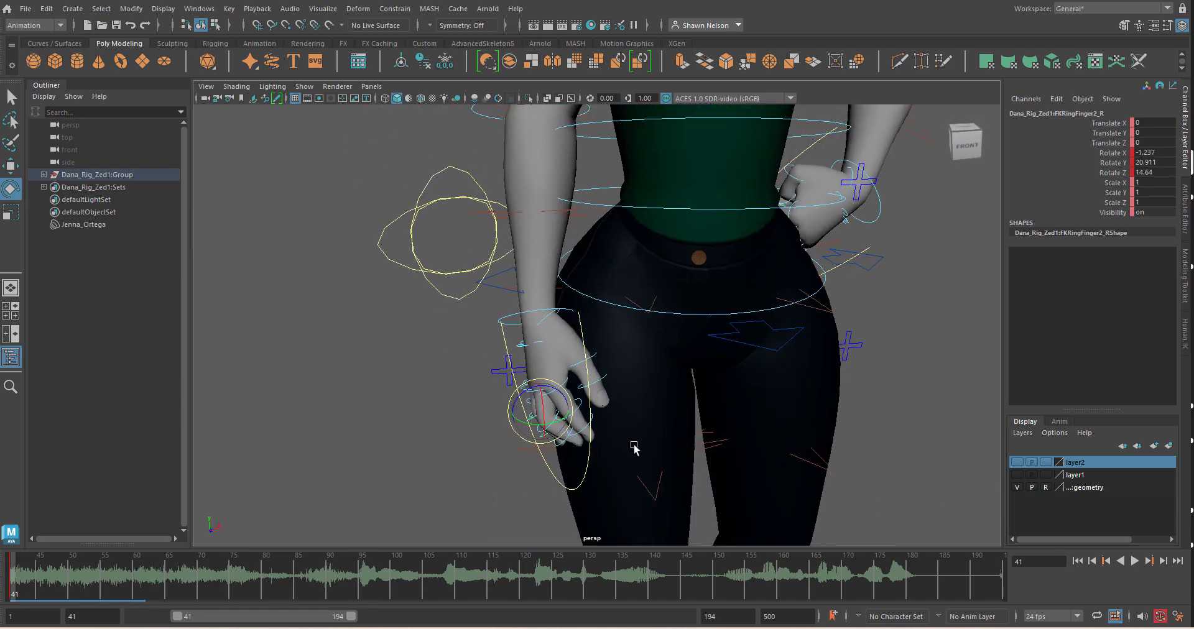
alt+right_drag(633, 446, 634, 321)
alt+drag(783, 377, 748, 377)
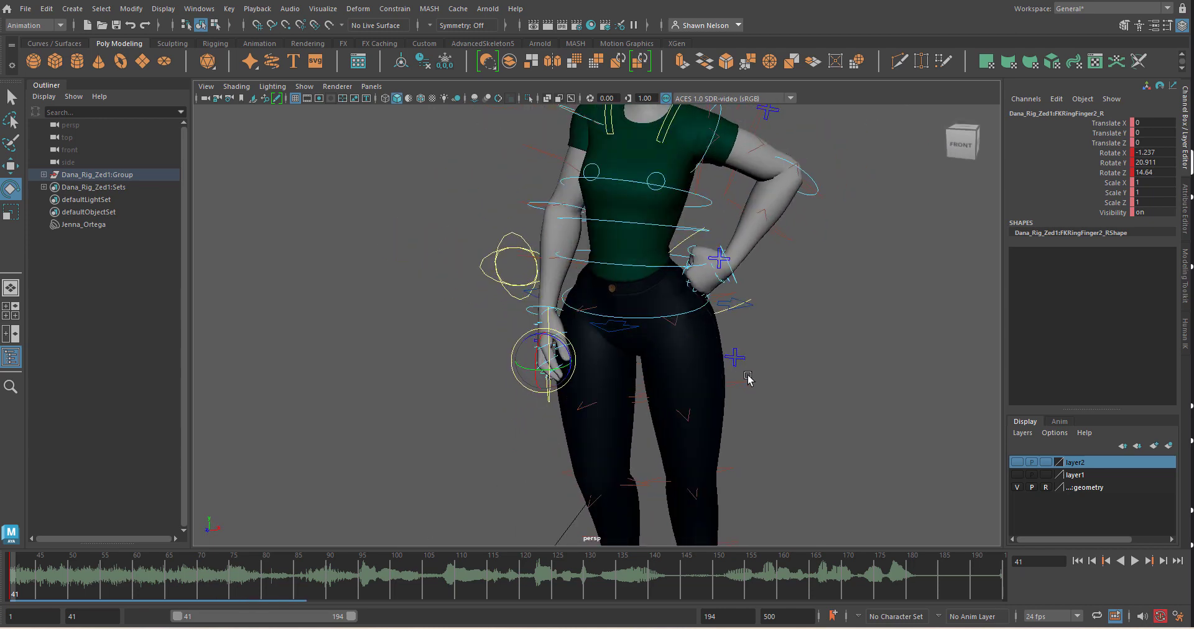
key(space)
drag(767, 439, 769, 463)
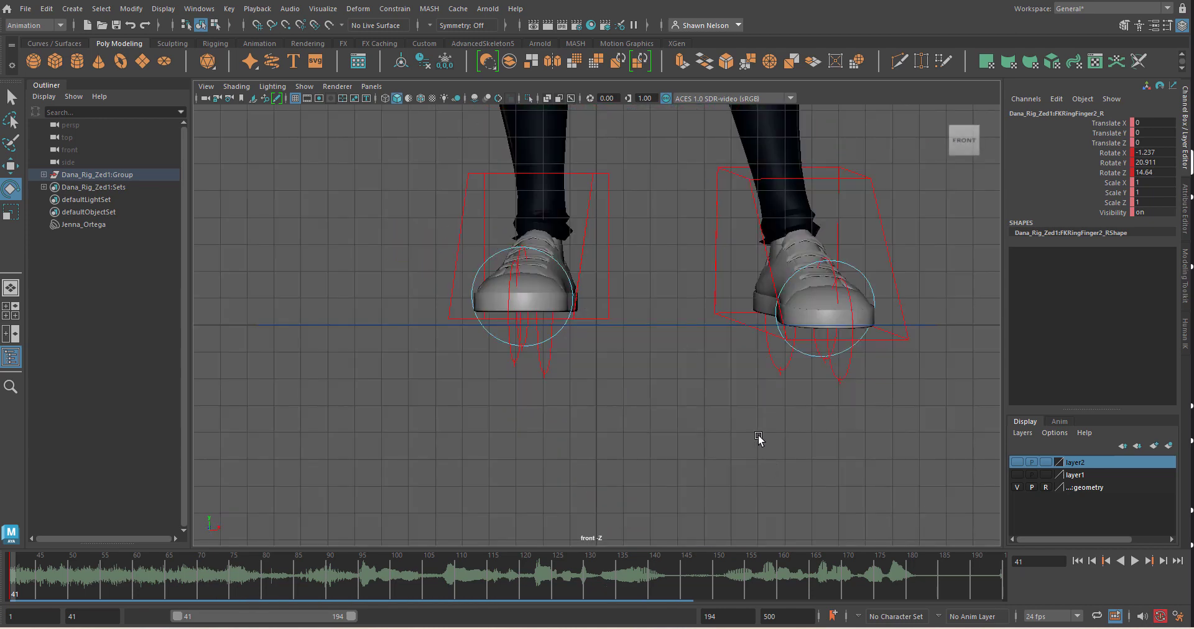
scroll(752, 419, down, 10)
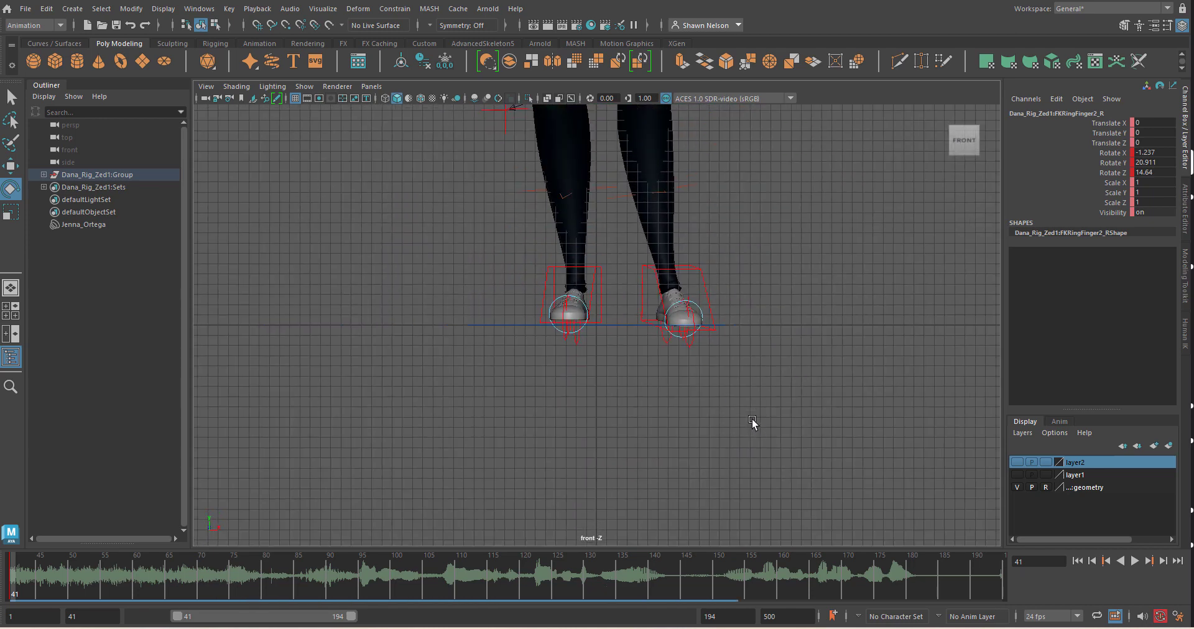
click(714, 207)
alt+middle_drag(685, 178, 696, 346)
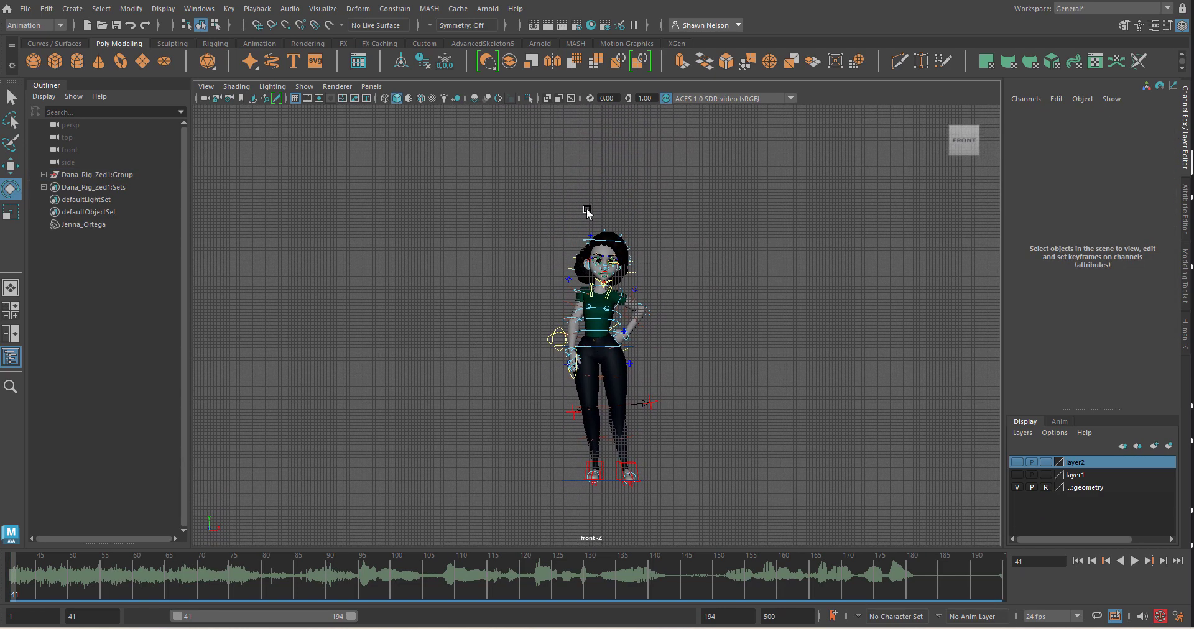
alt+right_drag(587, 213, 698, 384)
Step: Turn the head toward the front by rotating its control to about 5.846, -1.404, -0.333
click(604, 197)
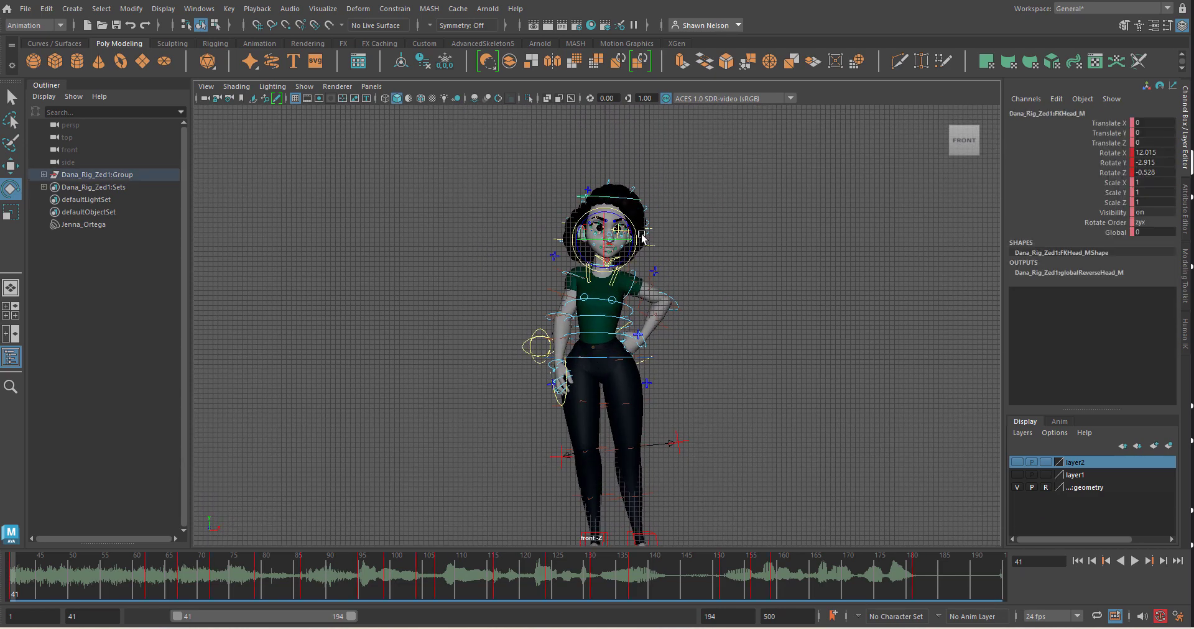
drag(627, 238, 628, 240)
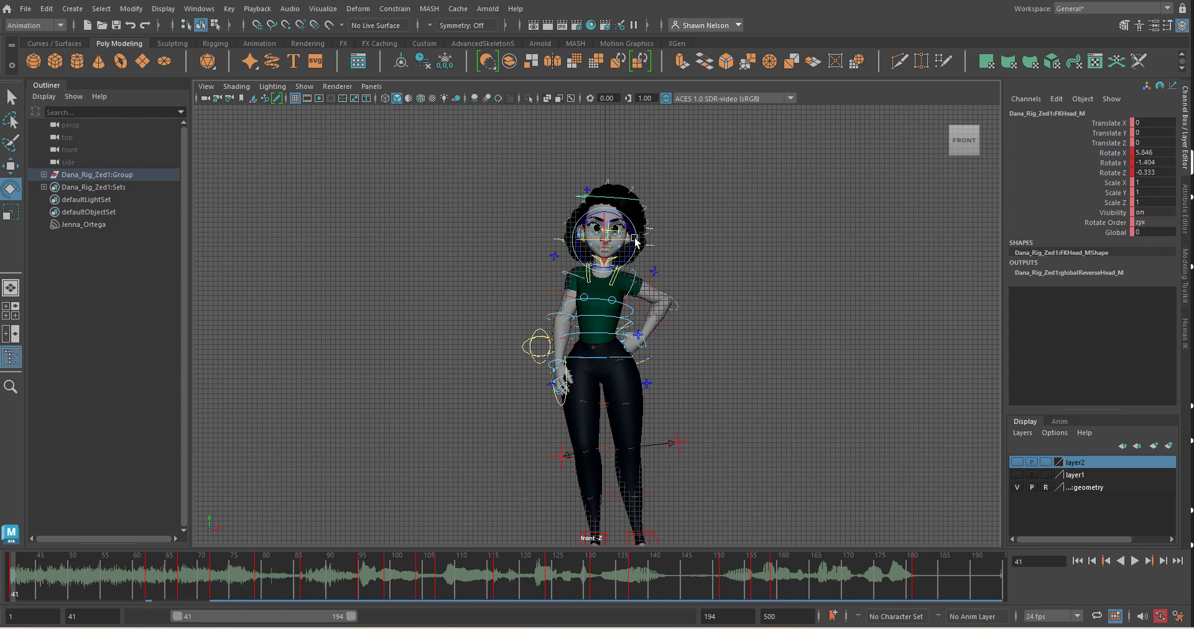
click(658, 264)
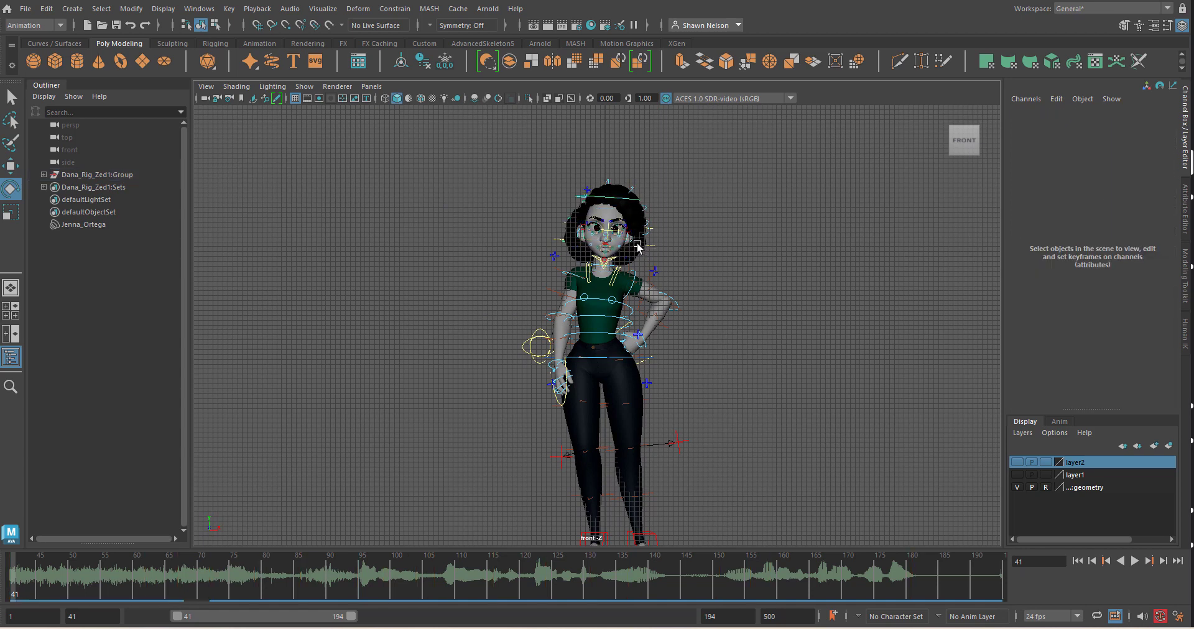
Step: Tilt the head sideways by rotating its control to about 7.539, 5.55, -0.663
click(632, 211)
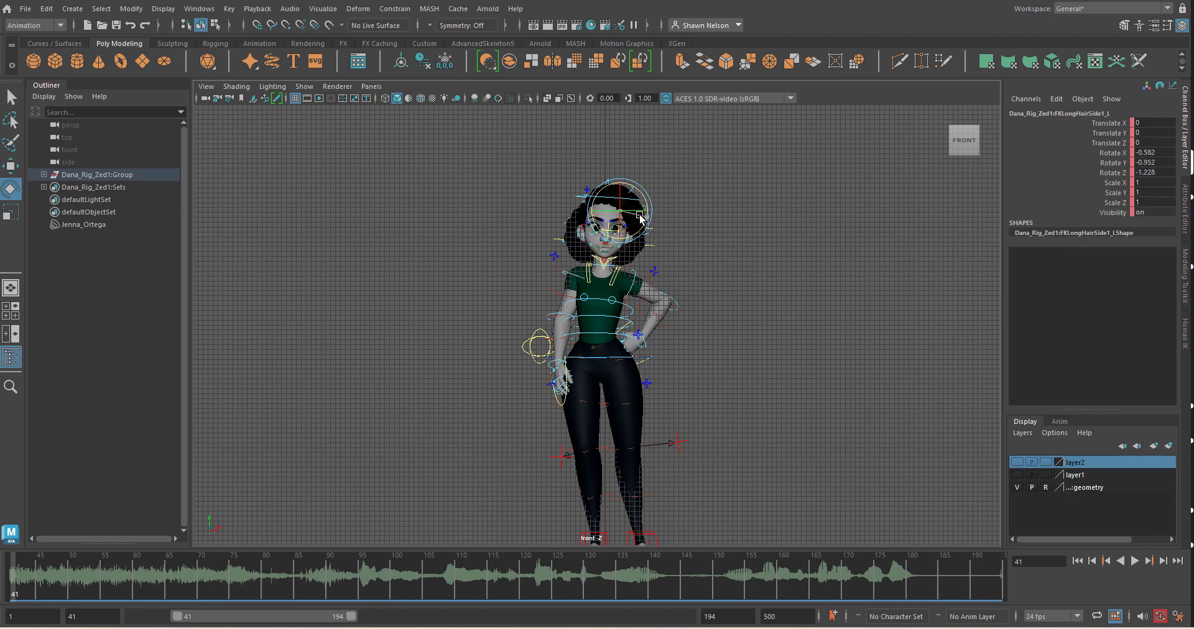
click(650, 233)
scroll(606, 231, up, 3)
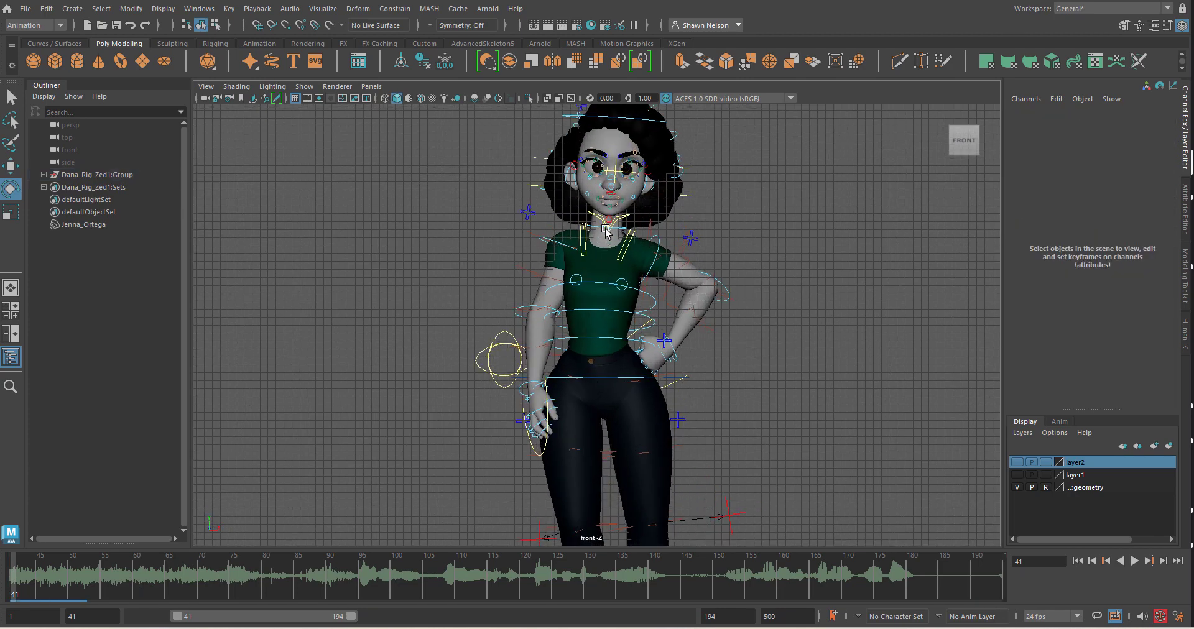
scroll(651, 197, down, 2)
scroll(602, 215, up, 4)
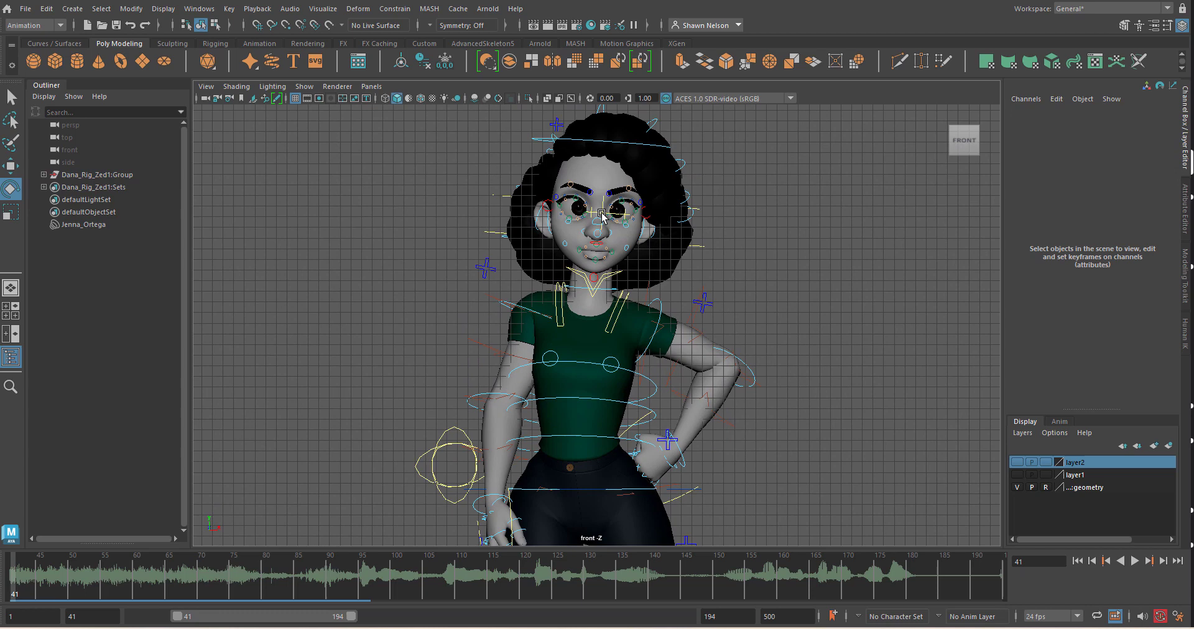
click(629, 143)
drag(619, 219, 613, 210)
click(776, 293)
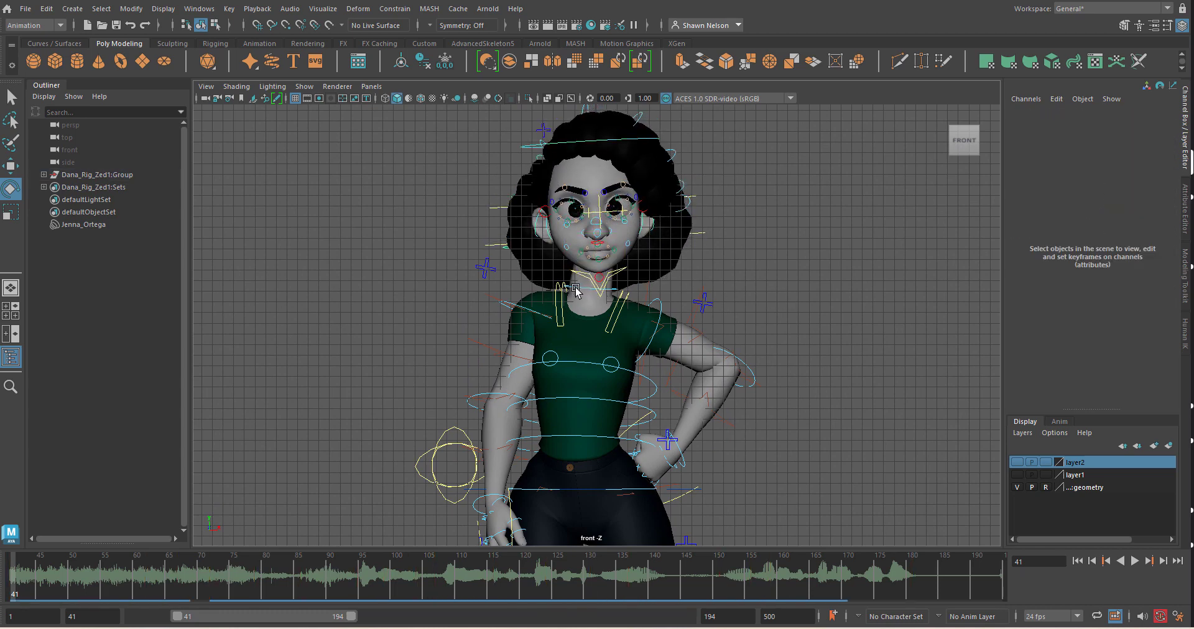
Step: Tilt the neck to about Rotate 0.239, 9.882, 0.648 and counter-rotate the head to about 5.876, -1.279, -0.337
click(611, 283)
drag(617, 283, 611, 277)
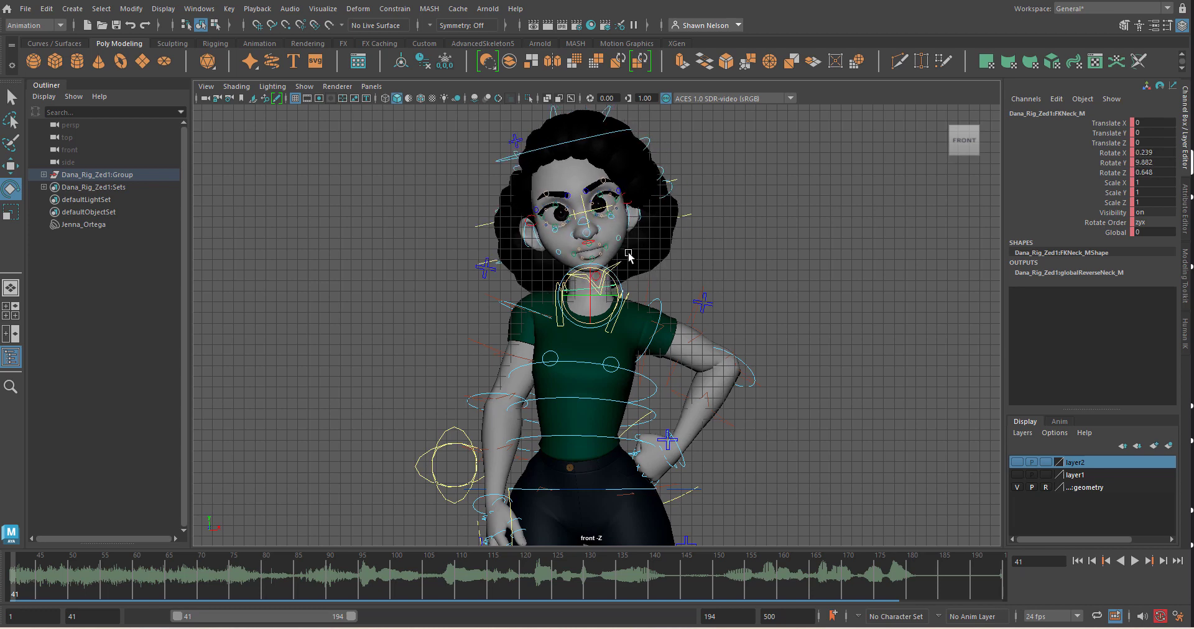
click(612, 156)
click(622, 140)
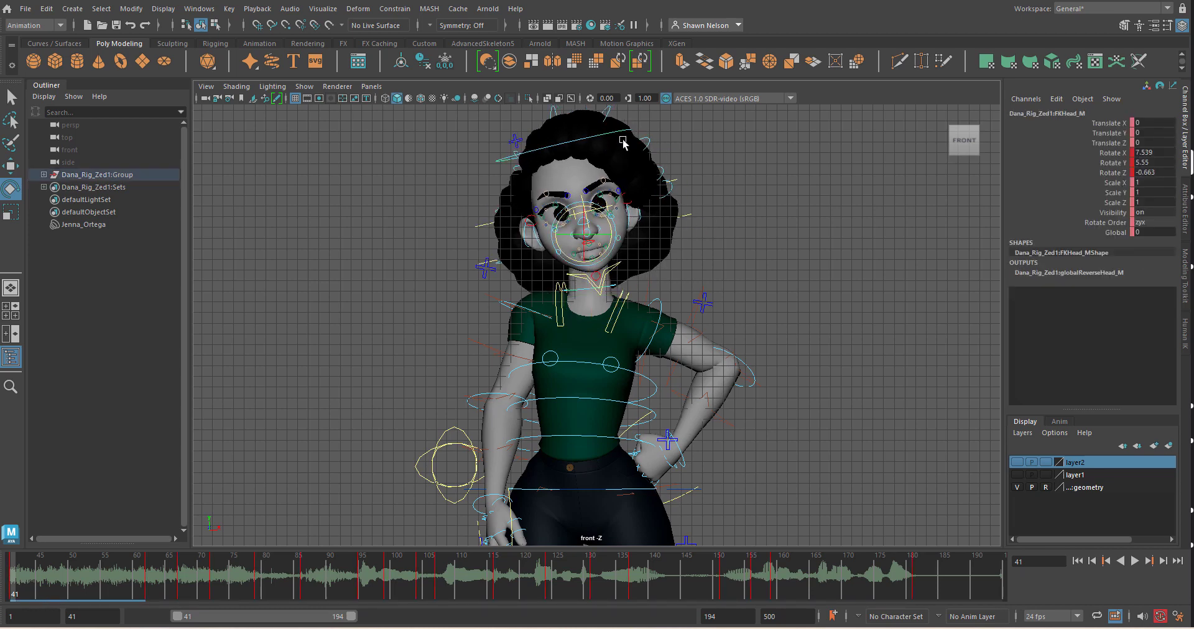
drag(609, 218, 612, 220)
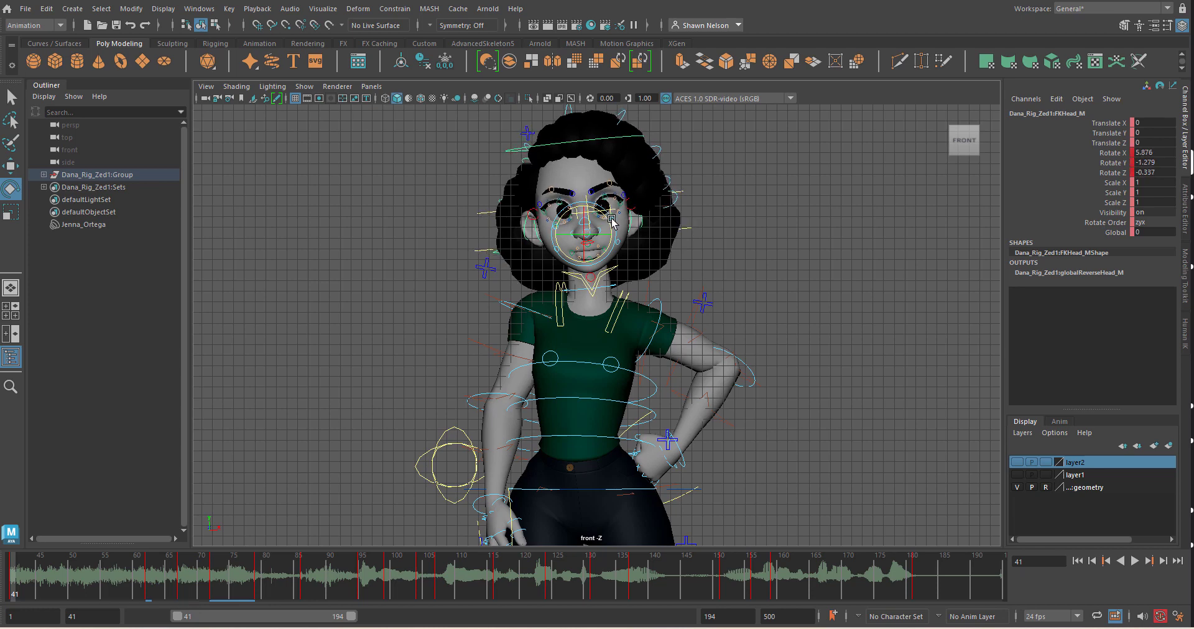
Step: Rotate the left scapula control to about 0.526, 5.398, -14.046 and the right one to about 4.004, -4.261, 14.527
click(613, 321)
drag(609, 329, 613, 333)
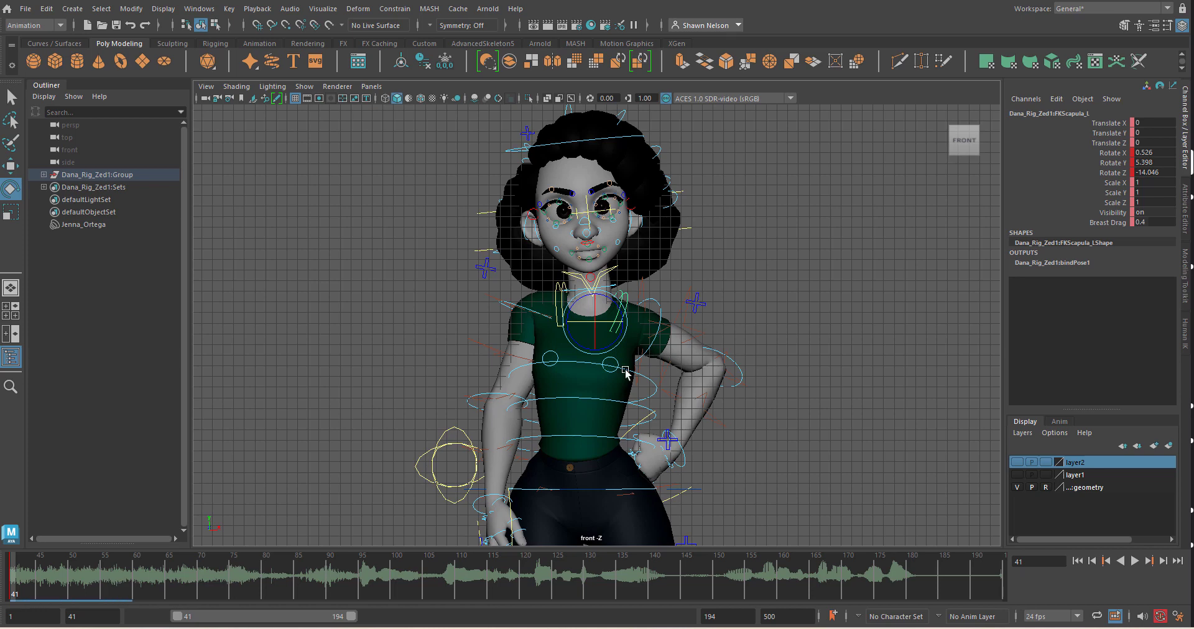
click(559, 300)
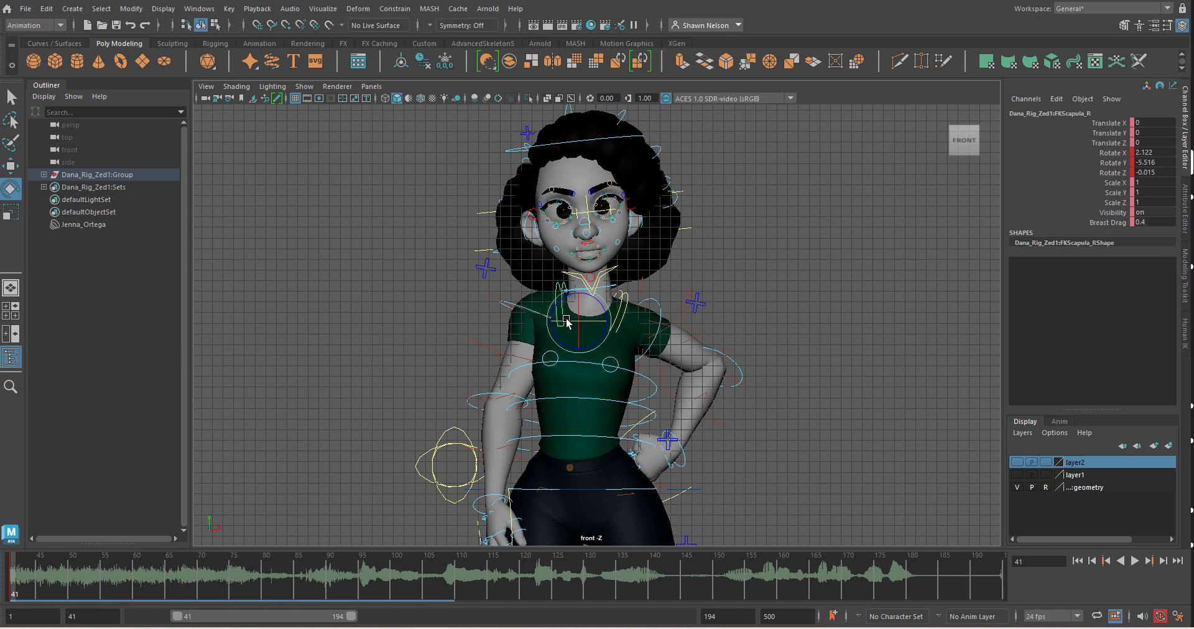
drag(570, 320, 575, 322)
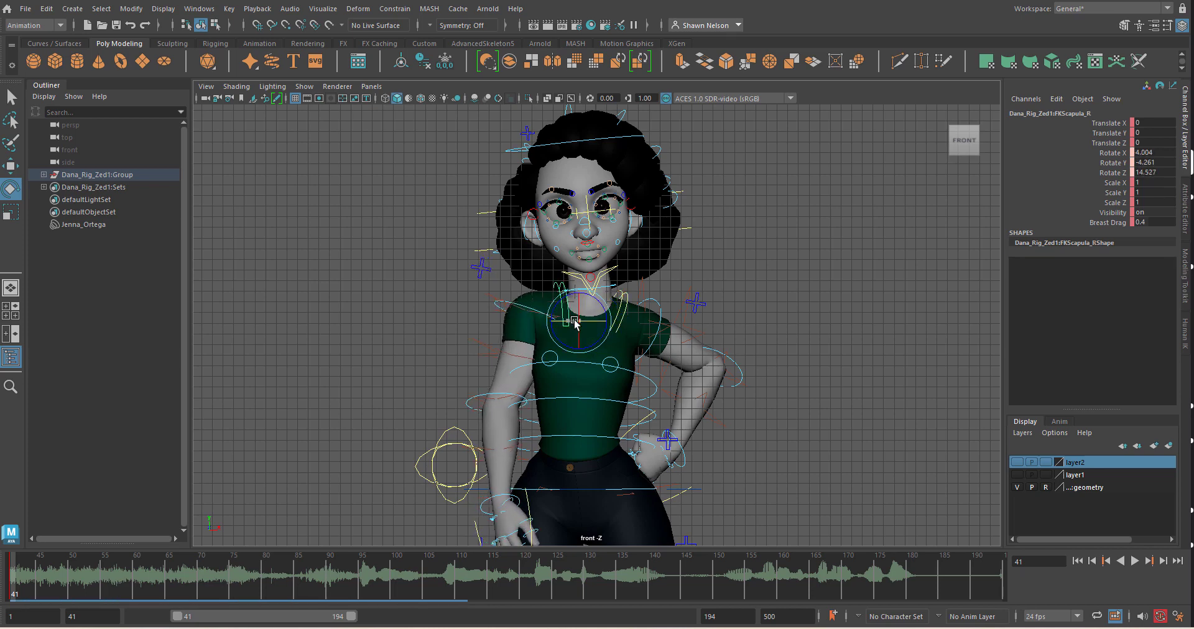
Step: Bring the right arm into a relaxed hang by rotating its shoulder control to about -36.643, 75.72, 30.607
click(527, 324)
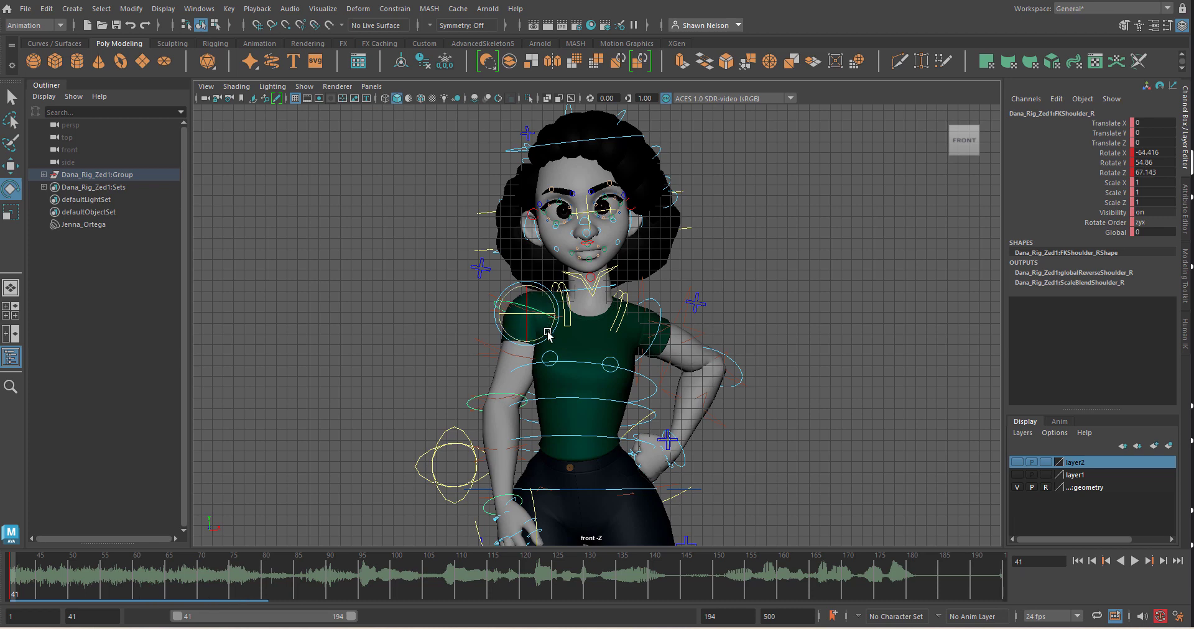
drag(548, 335, 480, 372)
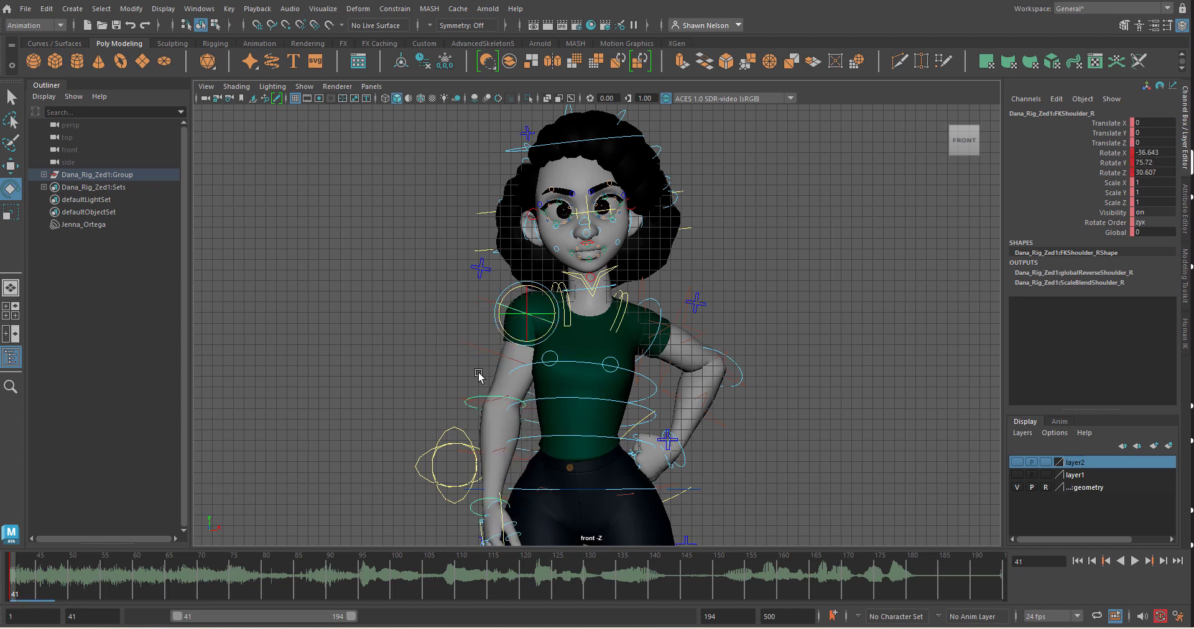
alt+drag(443, 433, 573, 417)
key(space)
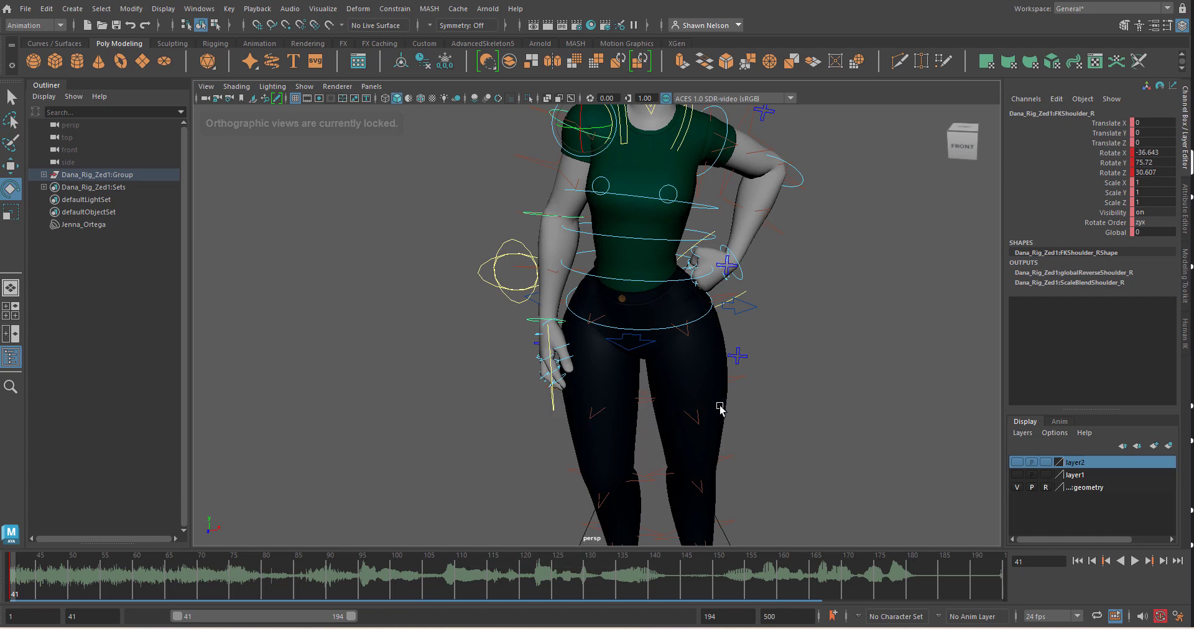
alt+drag(718, 407, 731, 446)
alt+right_drag(731, 446, 699, 365)
Step: Shift the main root control at the hips slightly forward in the side orthographic view
key(space)
drag(706, 391, 751, 395)
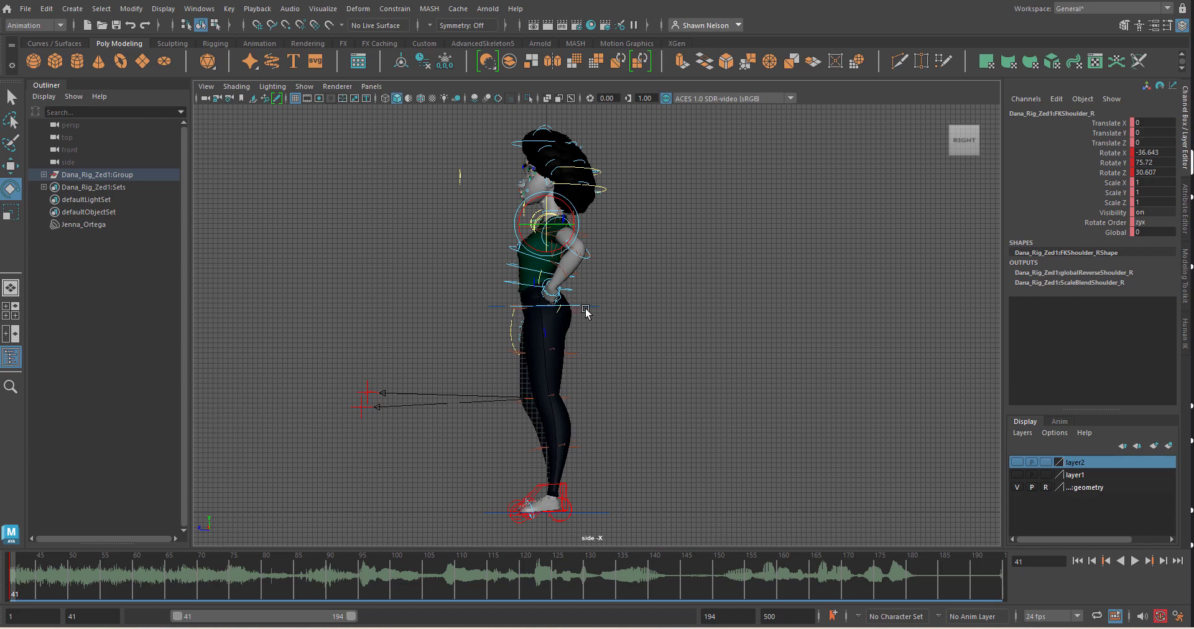
click(587, 312)
key(w)
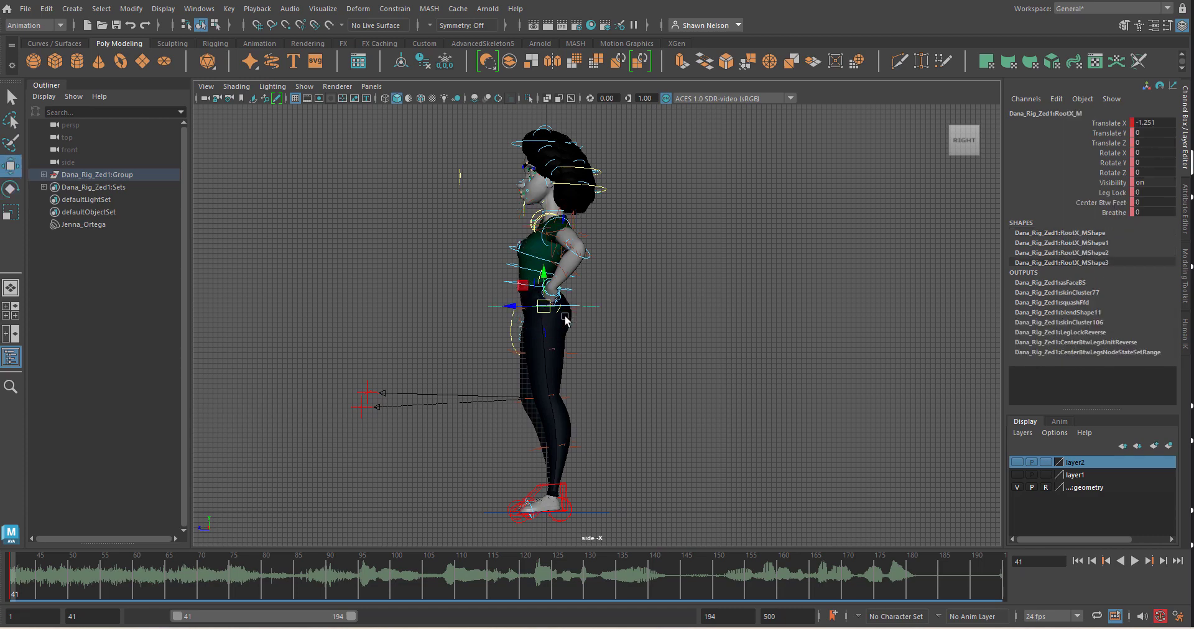
drag(516, 305, 531, 286)
click(485, 293)
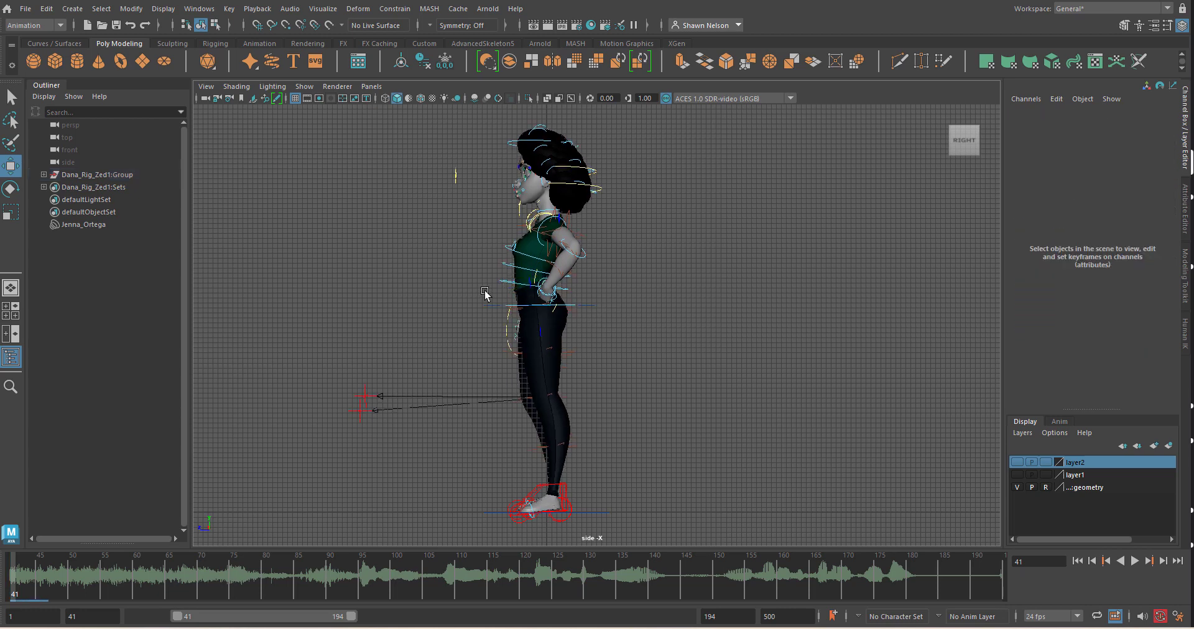
Step: Lean the torso backward from the lower spine by rotating the Spine1 control in the side view
click(506, 284)
key(e)
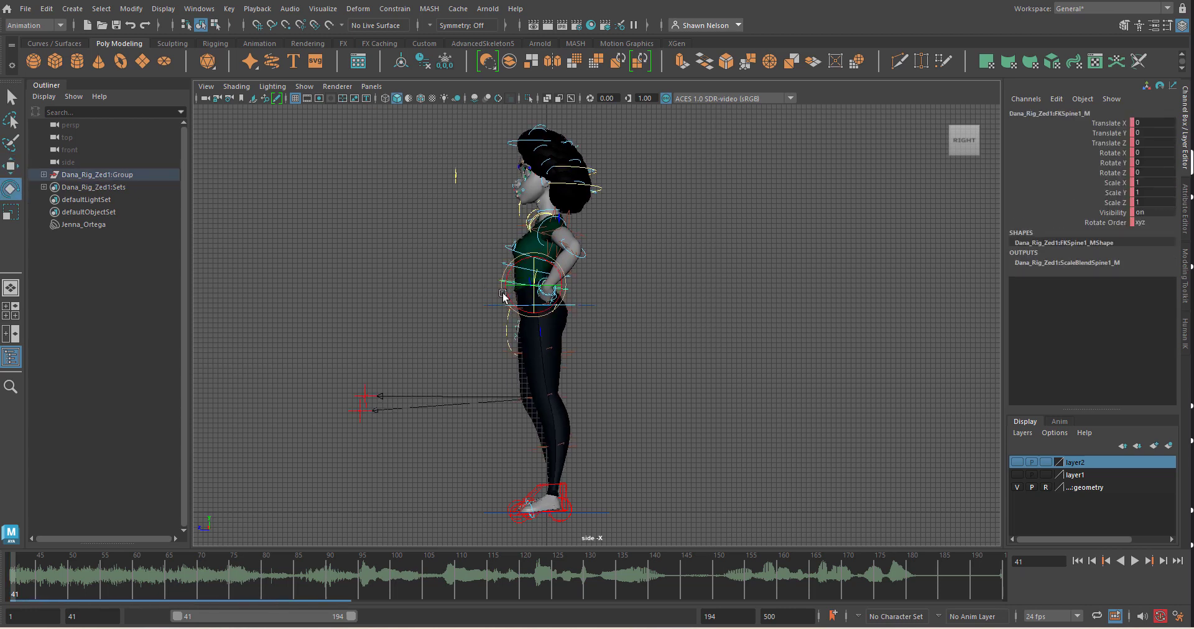
drag(502, 294, 505, 291)
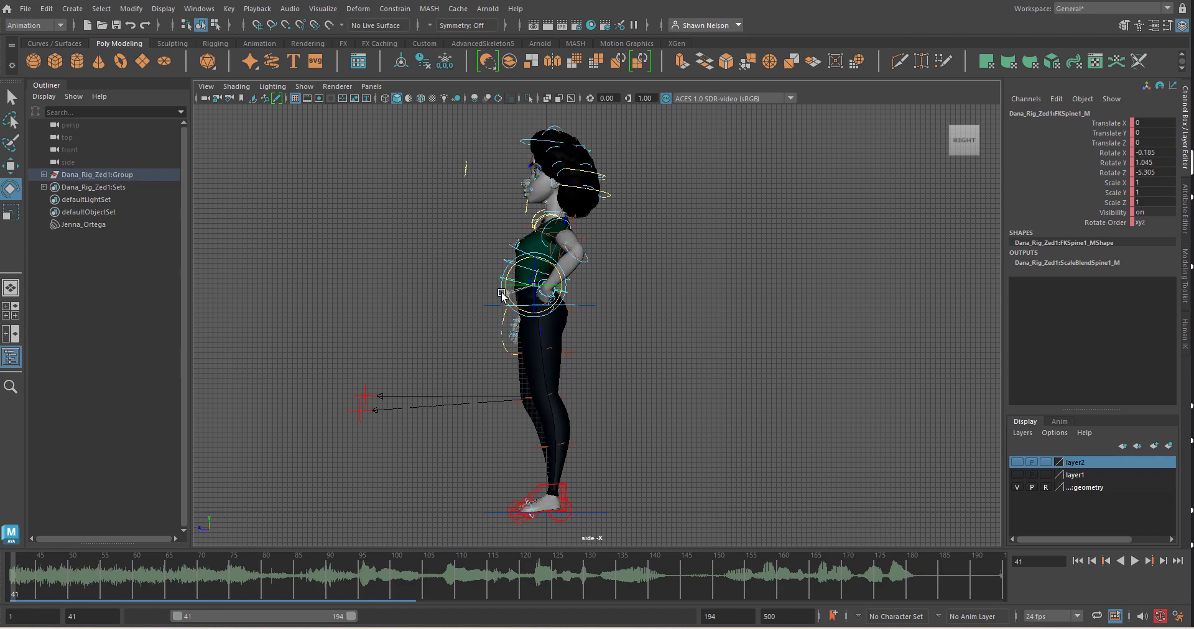
Step: Tip the head forward in the side view by rotating its control to about 4.943, -0.783, 8.861
click(523, 156)
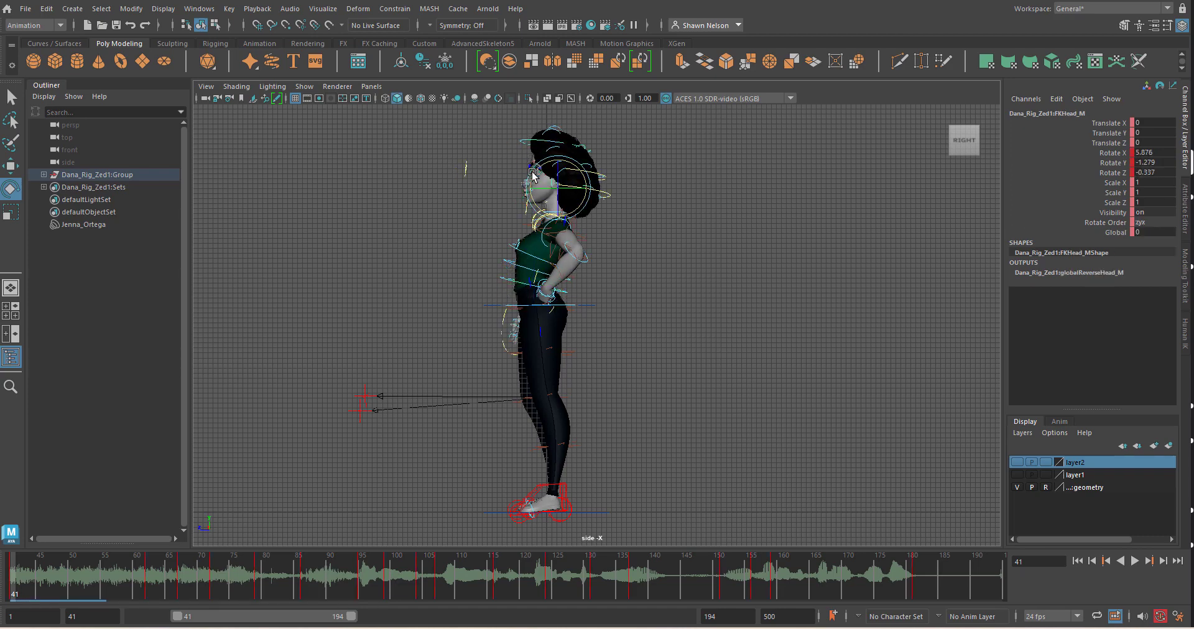
drag(533, 175, 589, 274)
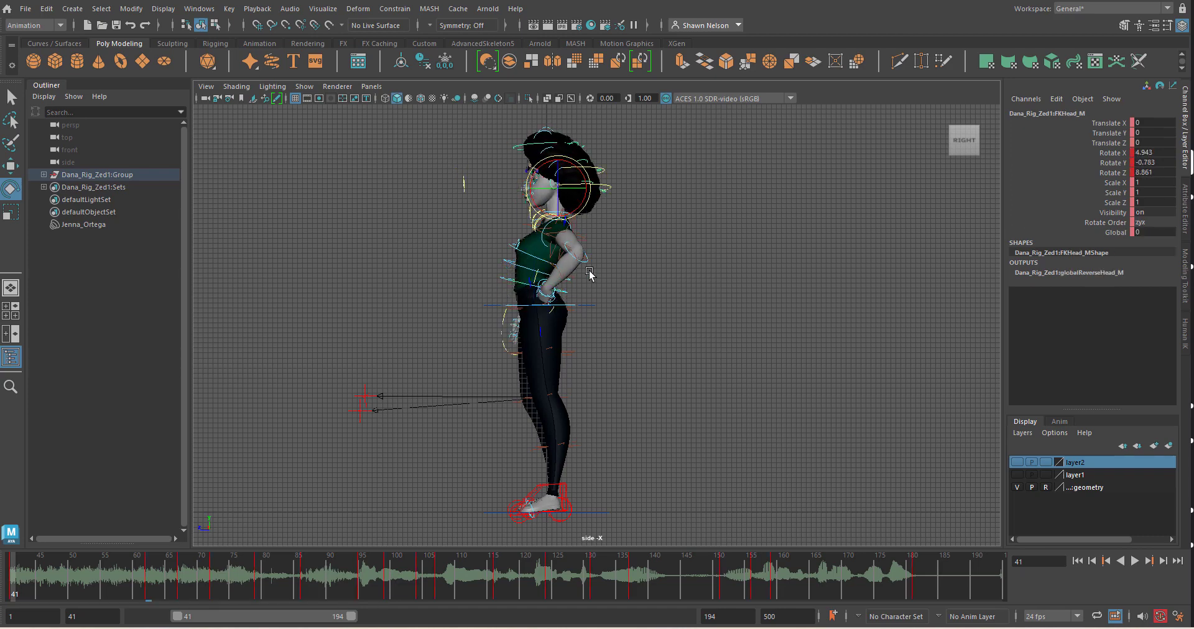
click(643, 322)
Step: Swing the right arm backward by rotating its shoulder control to about -52.498, 76.06, 37.838
key(space)
drag(637, 309, 634, 271)
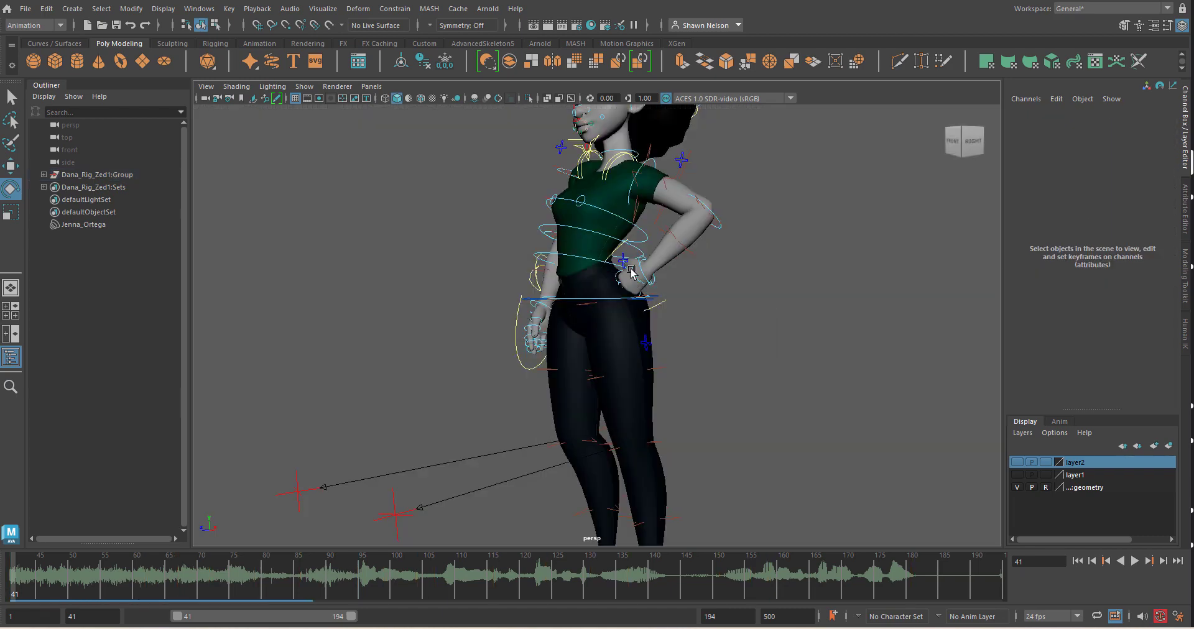
alt+drag(672, 312, 819, 311)
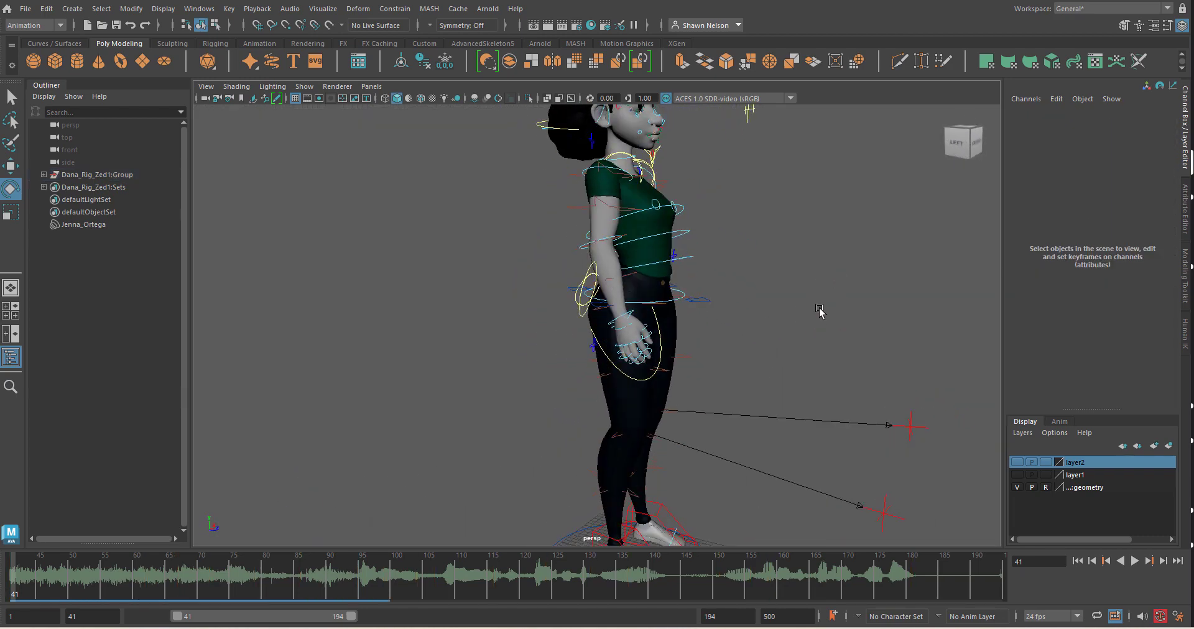
click(609, 165)
drag(633, 167, 633, 171)
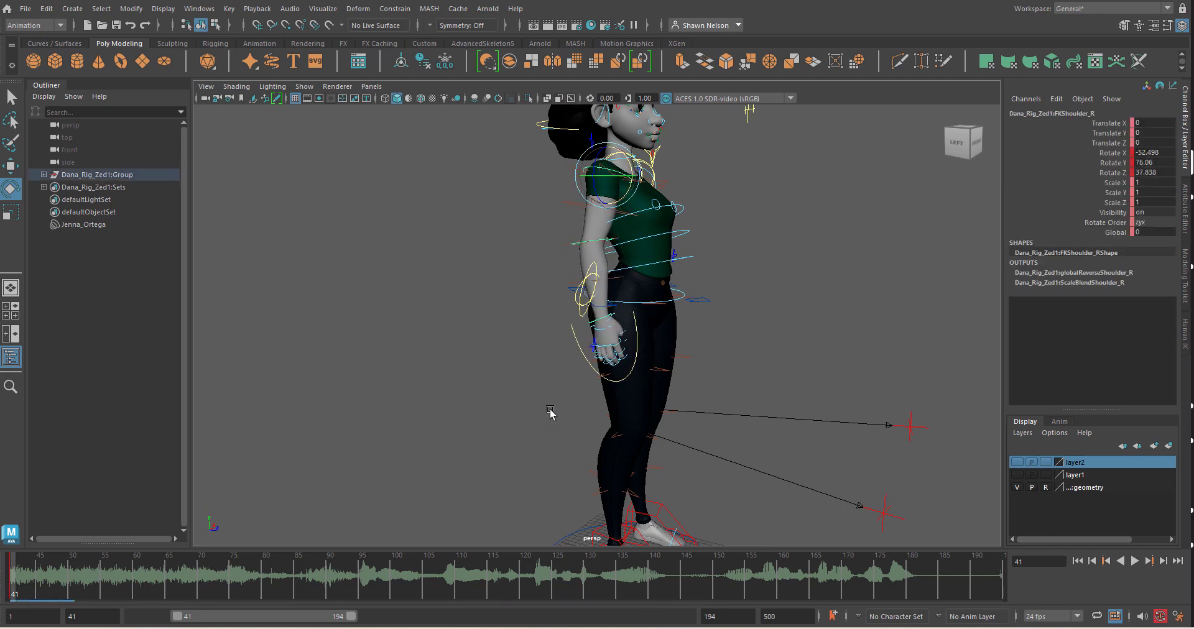
Step: Twist the right hand by rotating its wrist control to about 19.86, -3.373, 2.312
scroll(533, 433, up, 5)
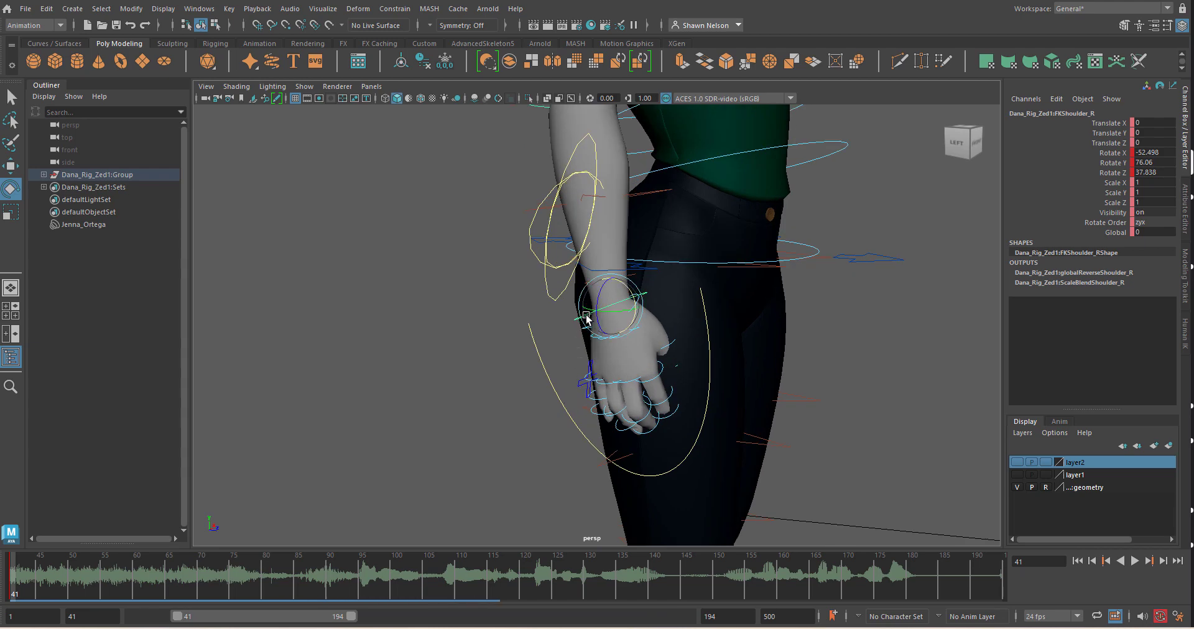
click(586, 314)
drag(610, 314, 611, 314)
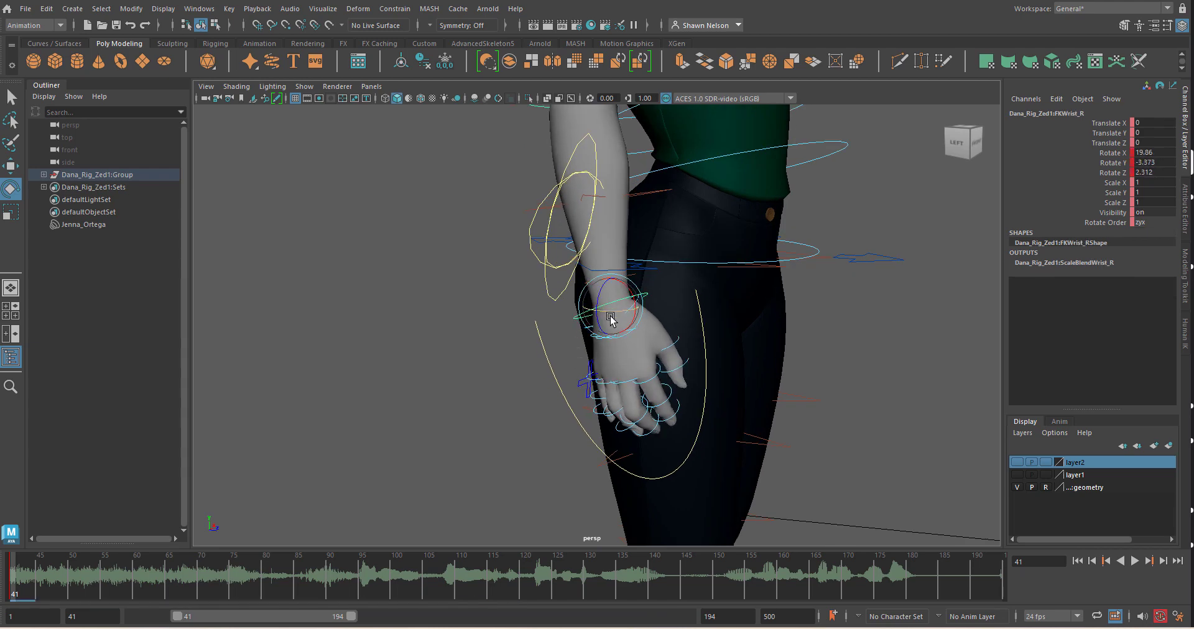
click(924, 421)
Step: Turn the hips sideways with the FK root control in the front view and counter-rotate the lower spine to face the torso forward
scroll(794, 292, down, 4)
alt+drag(794, 293, 778, 440)
alt+right_drag(778, 440, 692, 239)
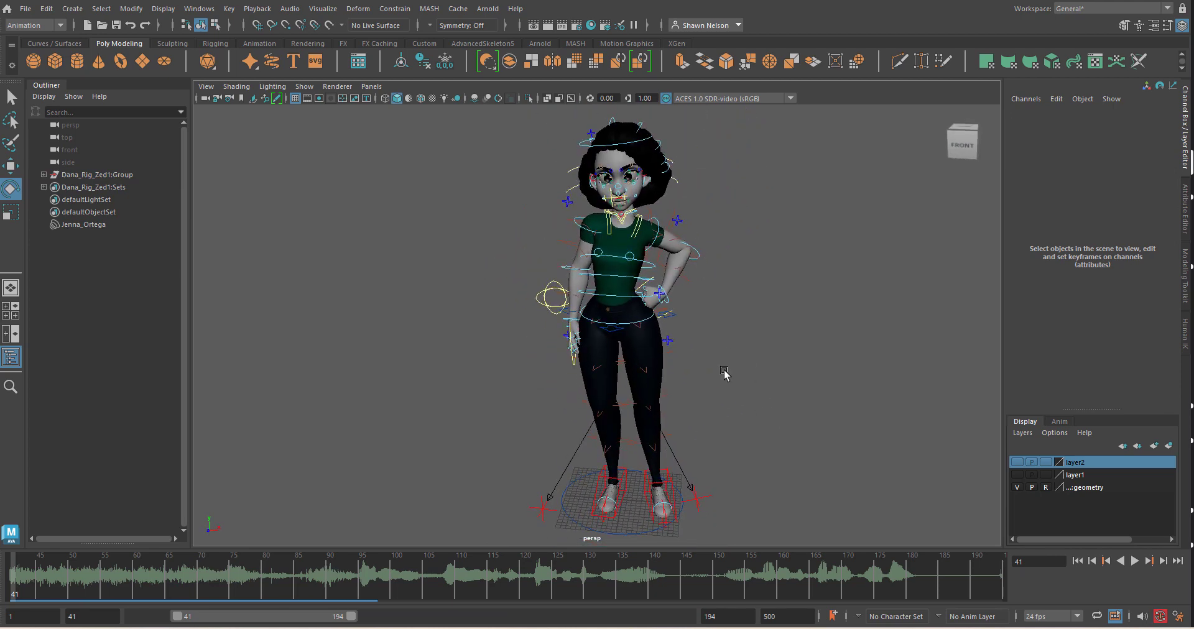
key(space)
drag(725, 401, 725, 413)
scroll(722, 410, down, 5)
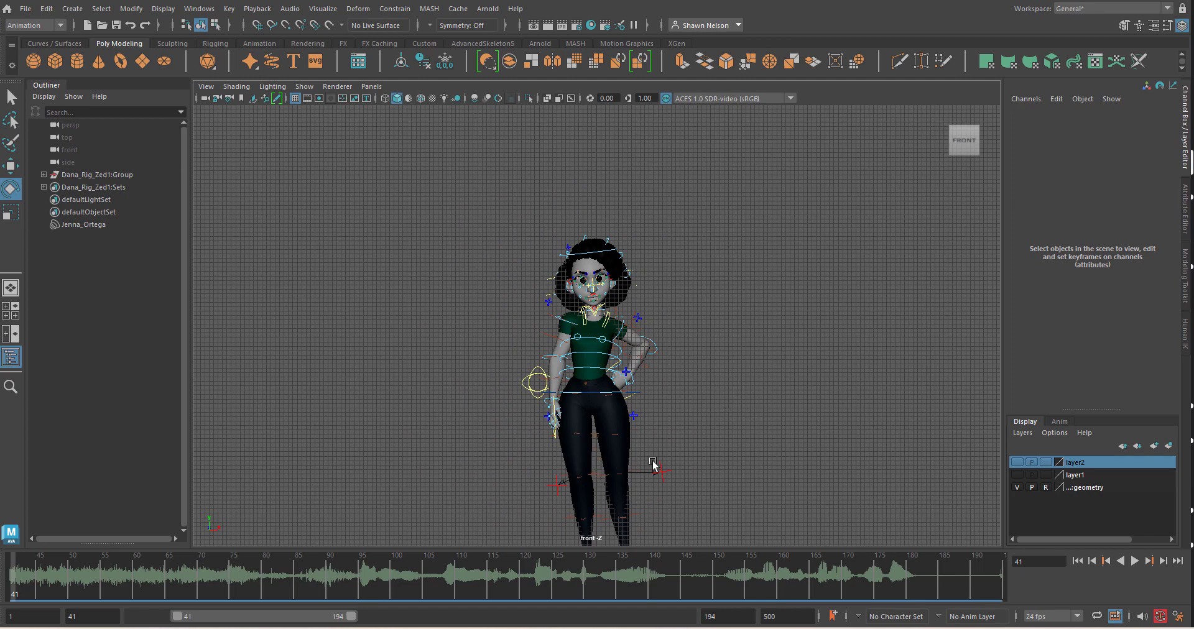
scroll(683, 399, down, 1)
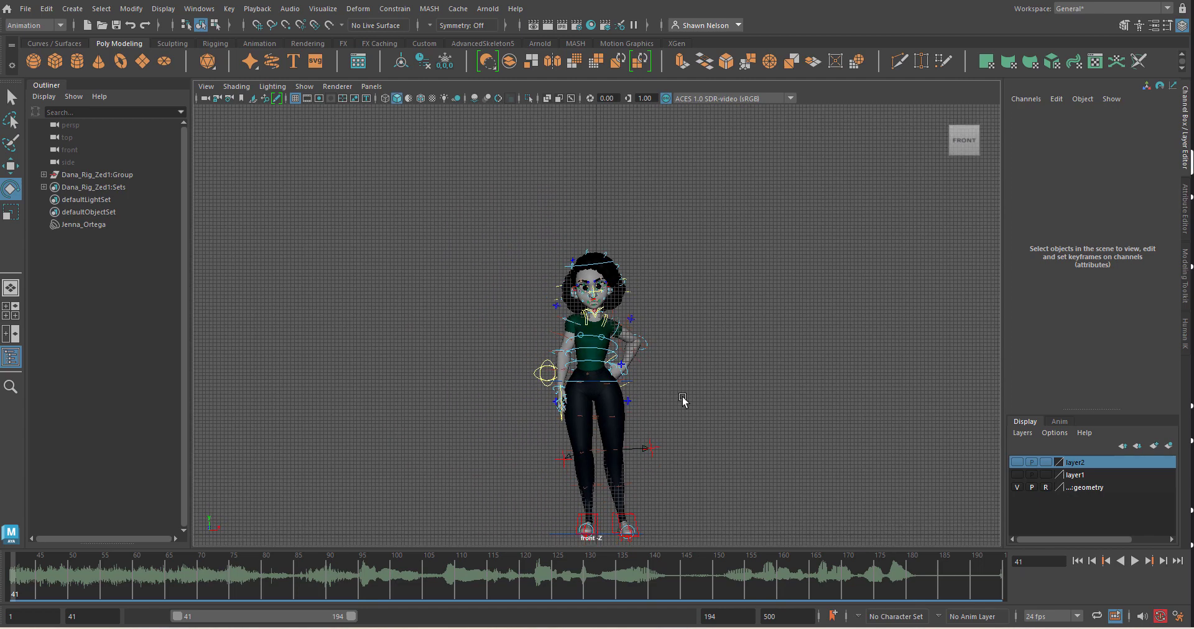
click(606, 383)
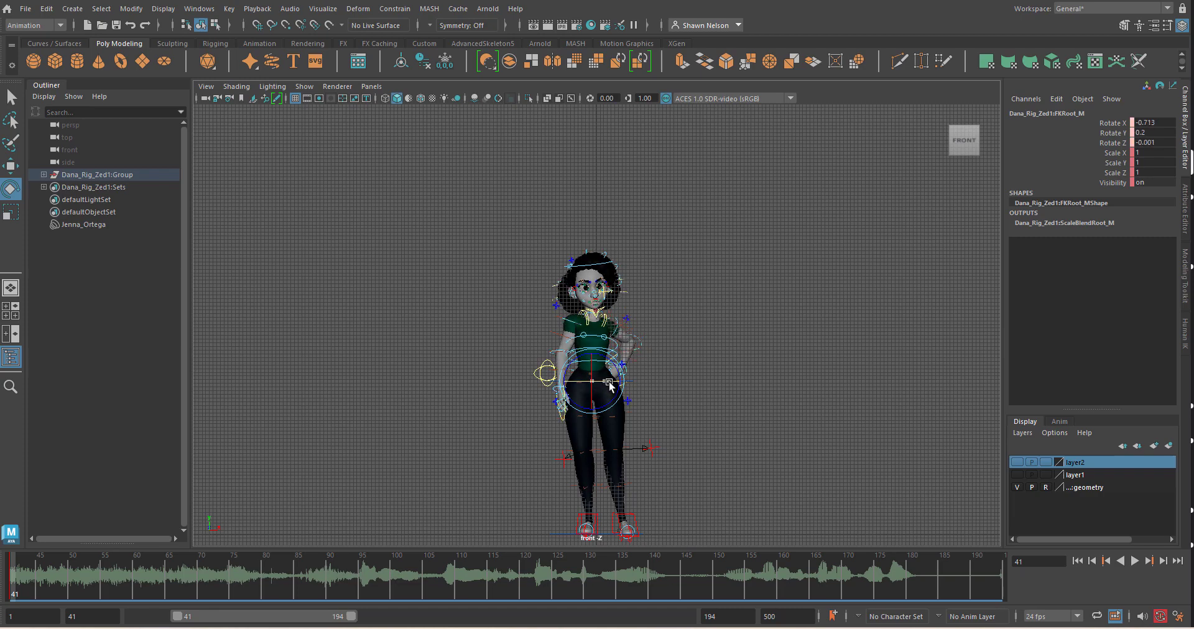
click(600, 372)
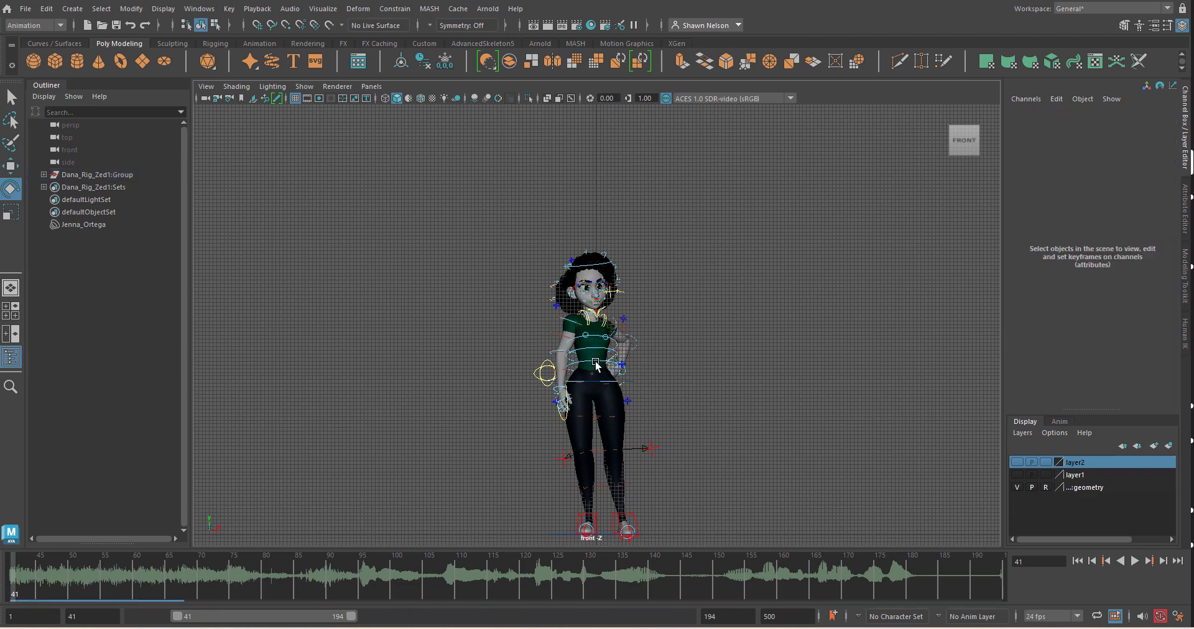
click(611, 367)
drag(612, 367, 604, 366)
click(661, 507)
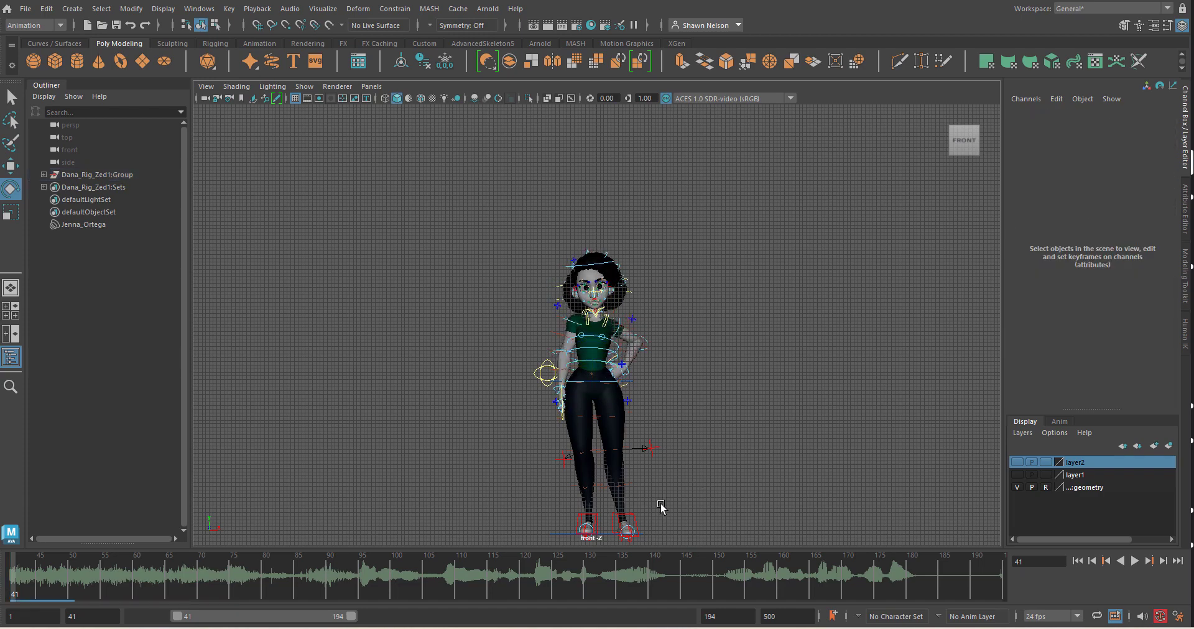
Step: Reposition the left knee's pole vector control with the Move tool and check the pose in the front view
click(634, 520)
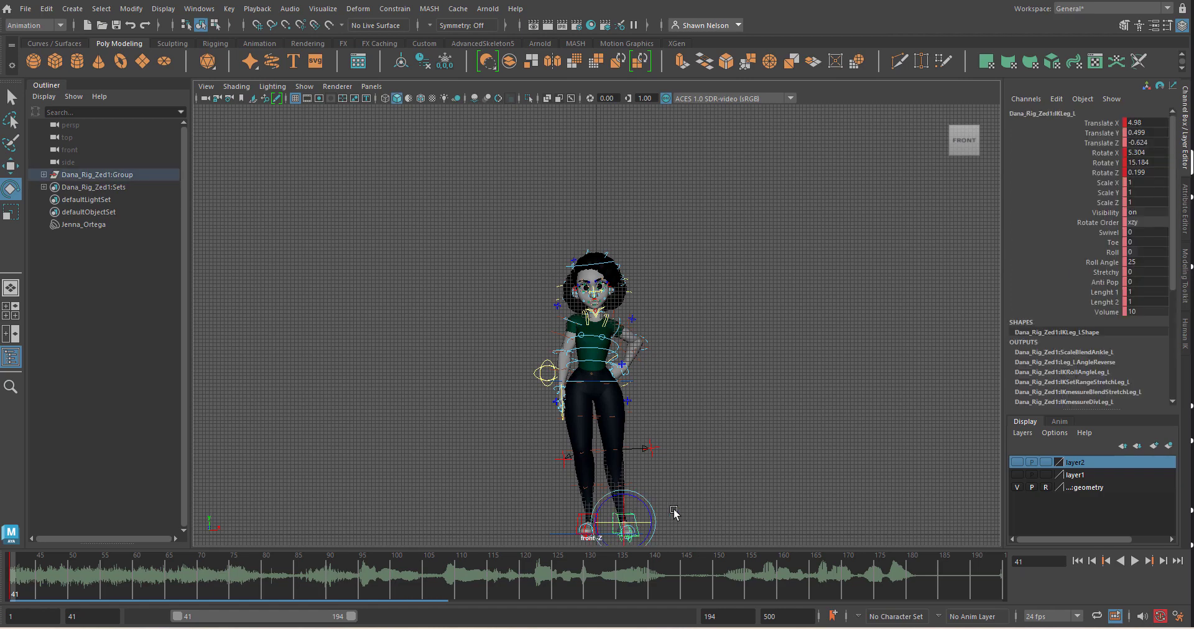
alt+drag(733, 479, 644, 512)
key(space)
key(w)
click(772, 398)
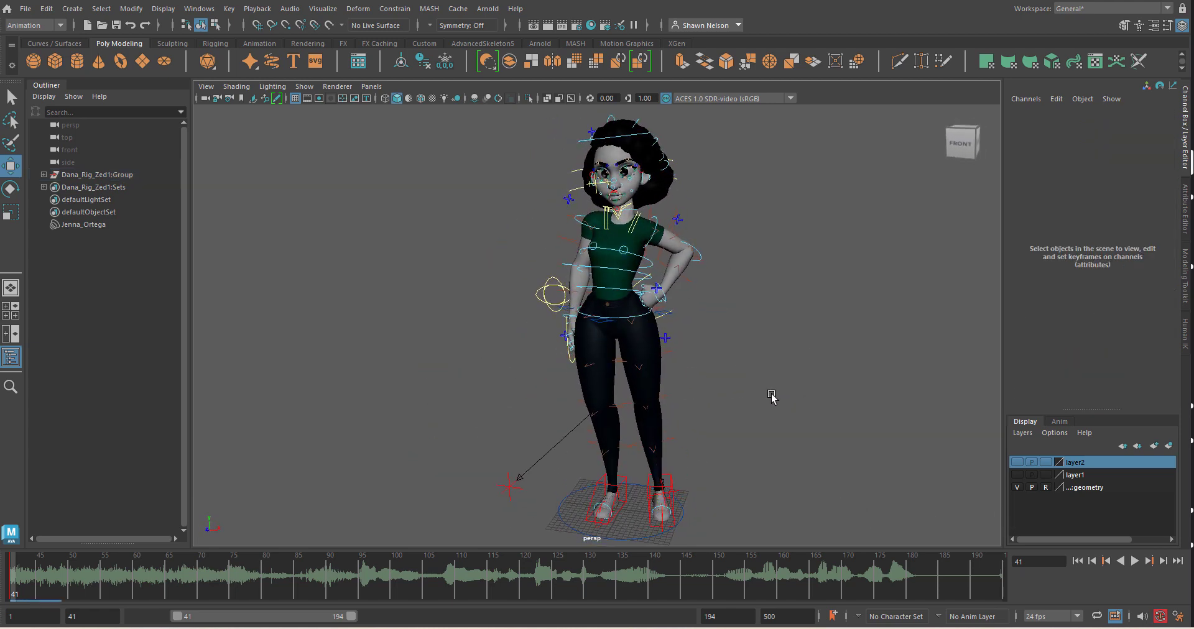
alt+middle_drag(756, 326, 730, 366)
key(space)
drag(710, 363, 721, 406)
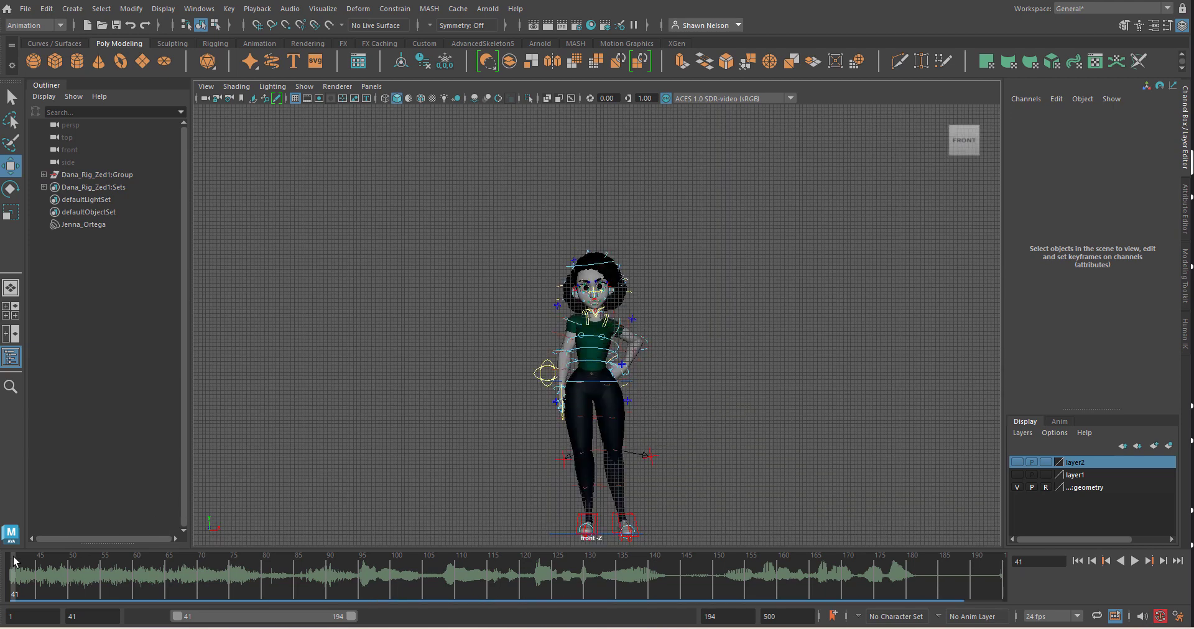
click(304, 86)
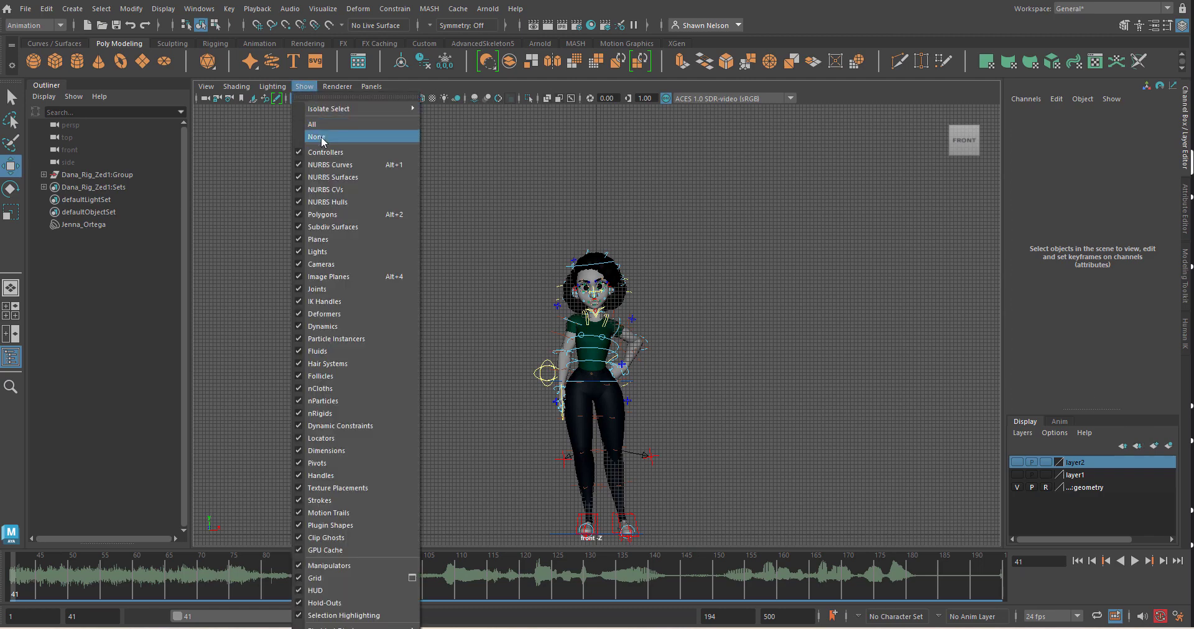
click(322, 137)
click(304, 87)
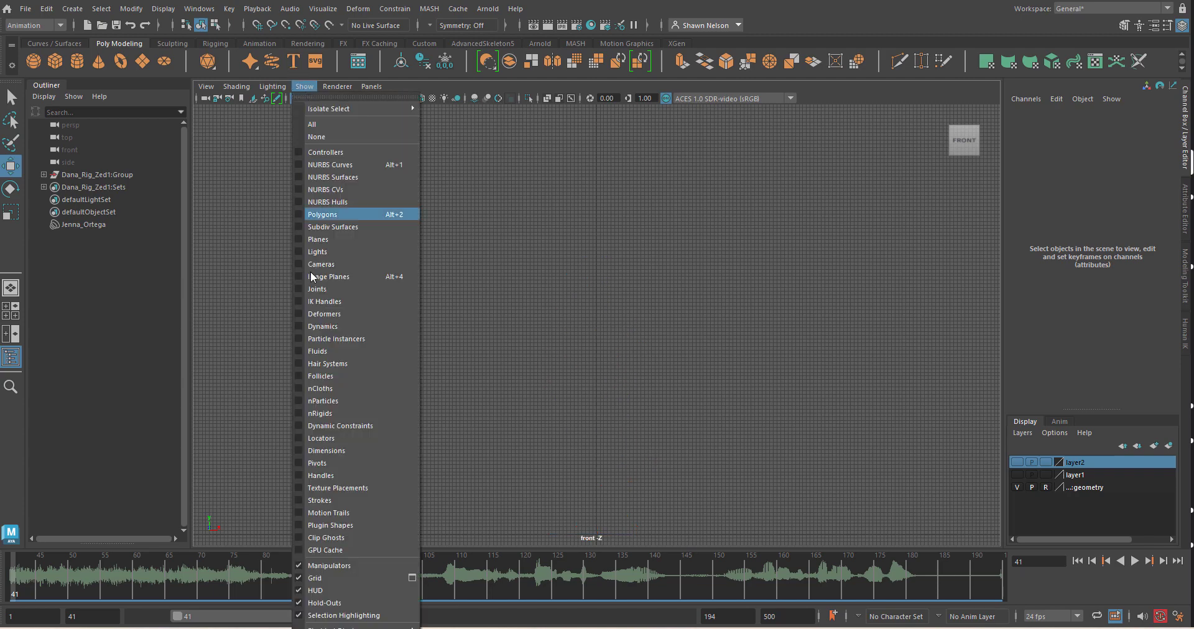
click(1017, 488)
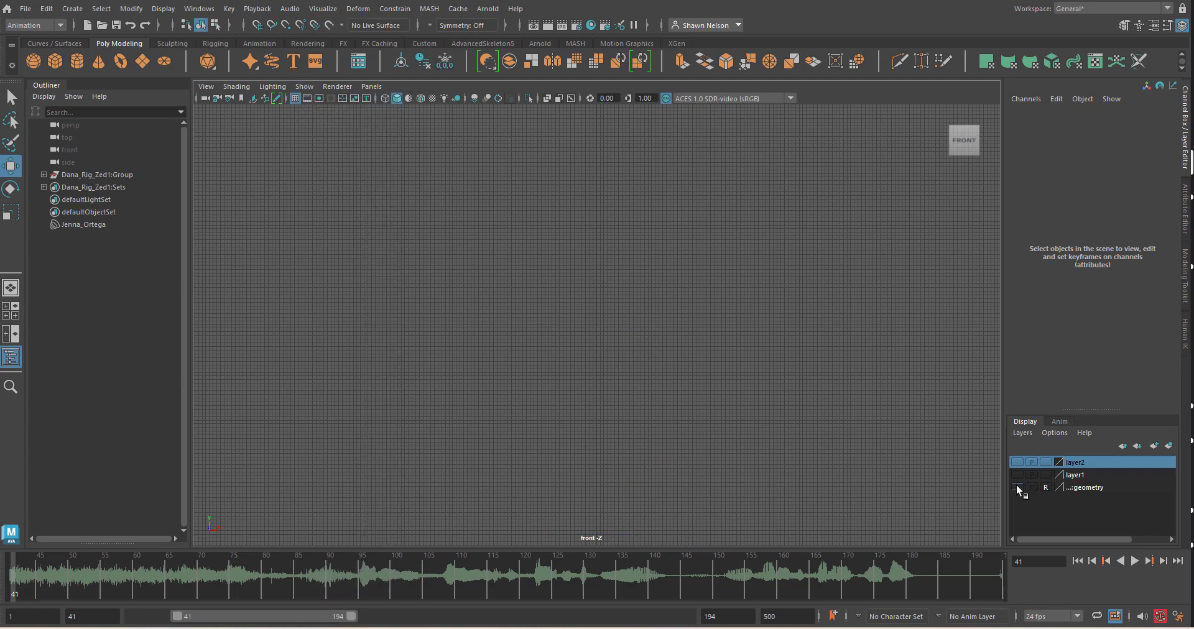
click(308, 88)
click(314, 130)
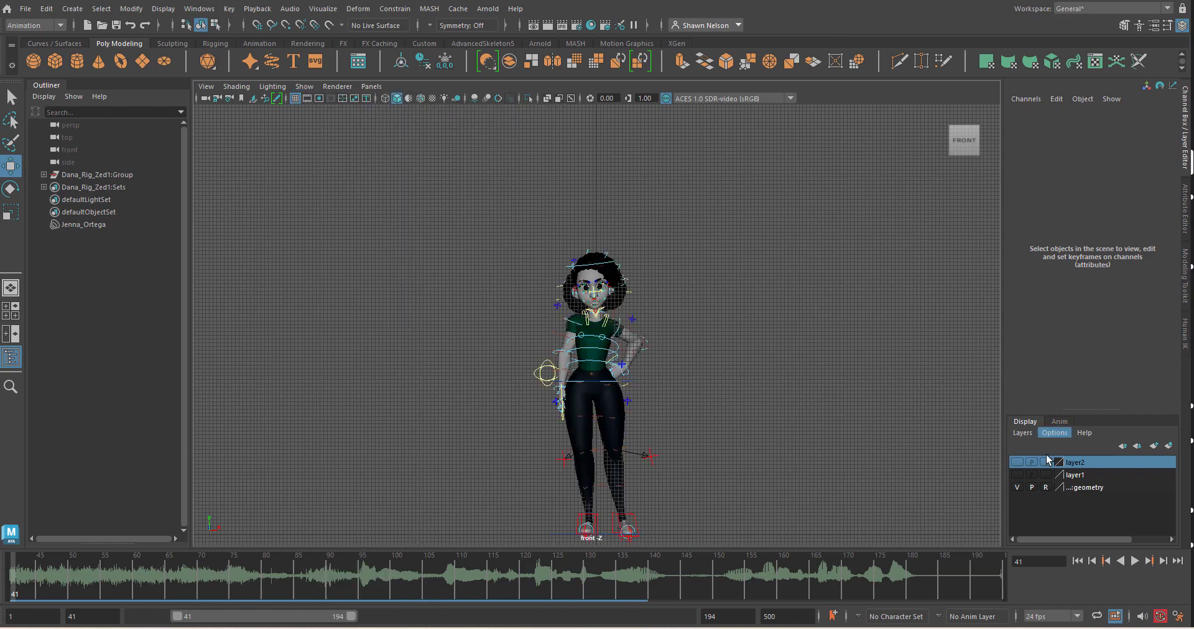
Step: Hide the geometry display layer and box-select all of the character's rig controls in the front view
click(1017, 488)
drag(742, 222, 512, 547)
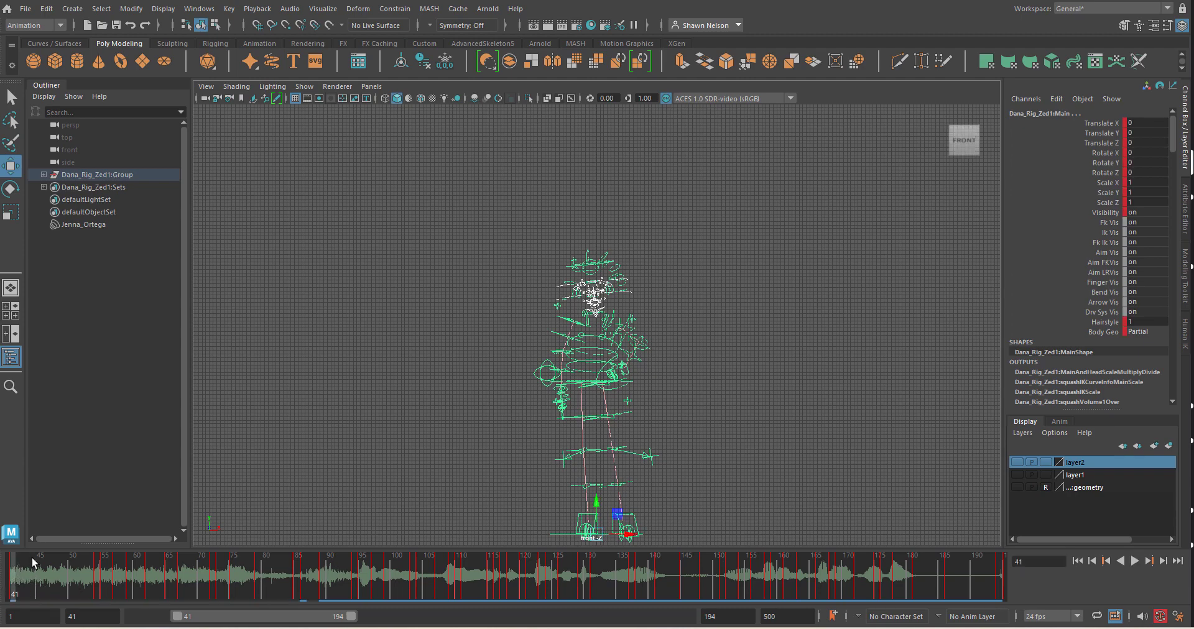
click(410, 416)
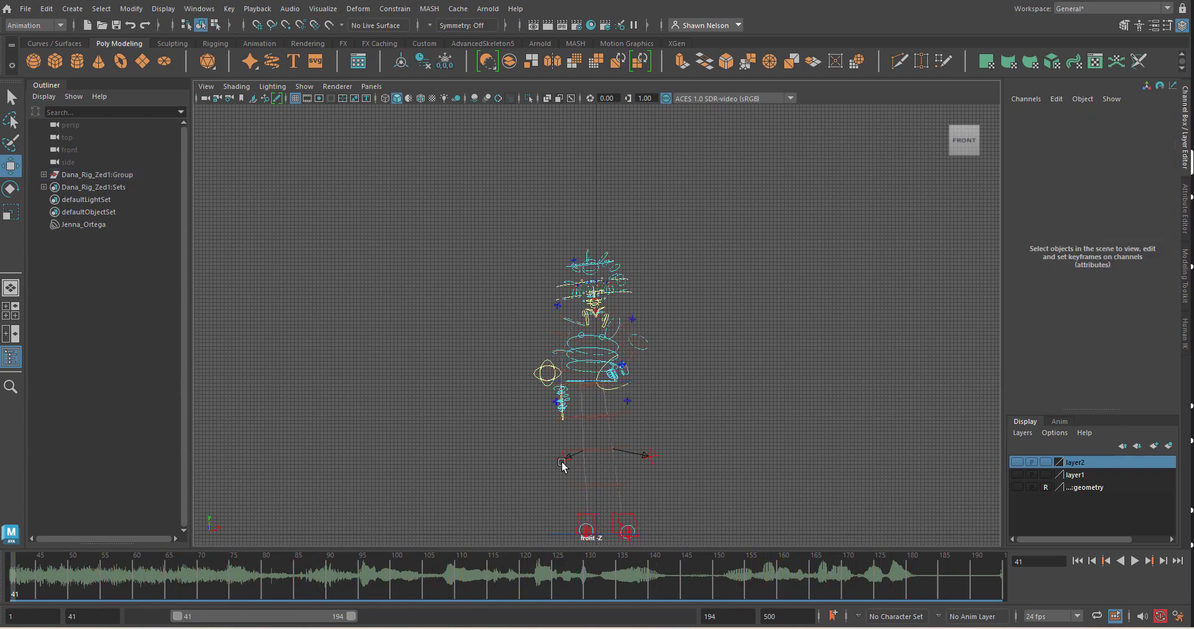
drag(692, 200, 457, 555)
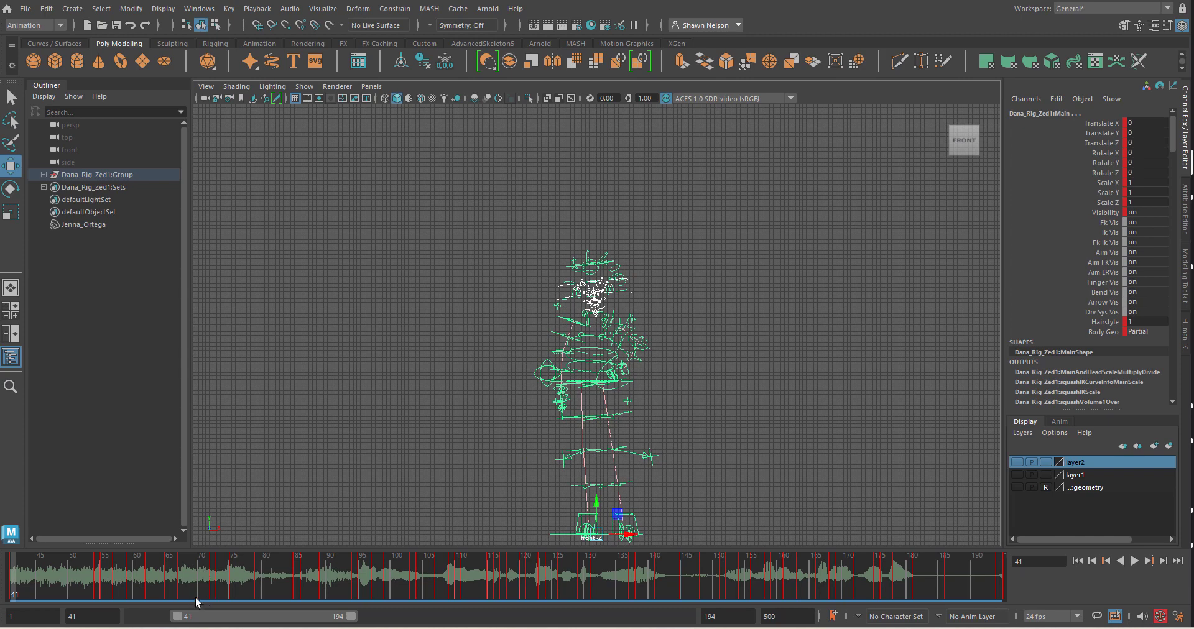
click(633, 283)
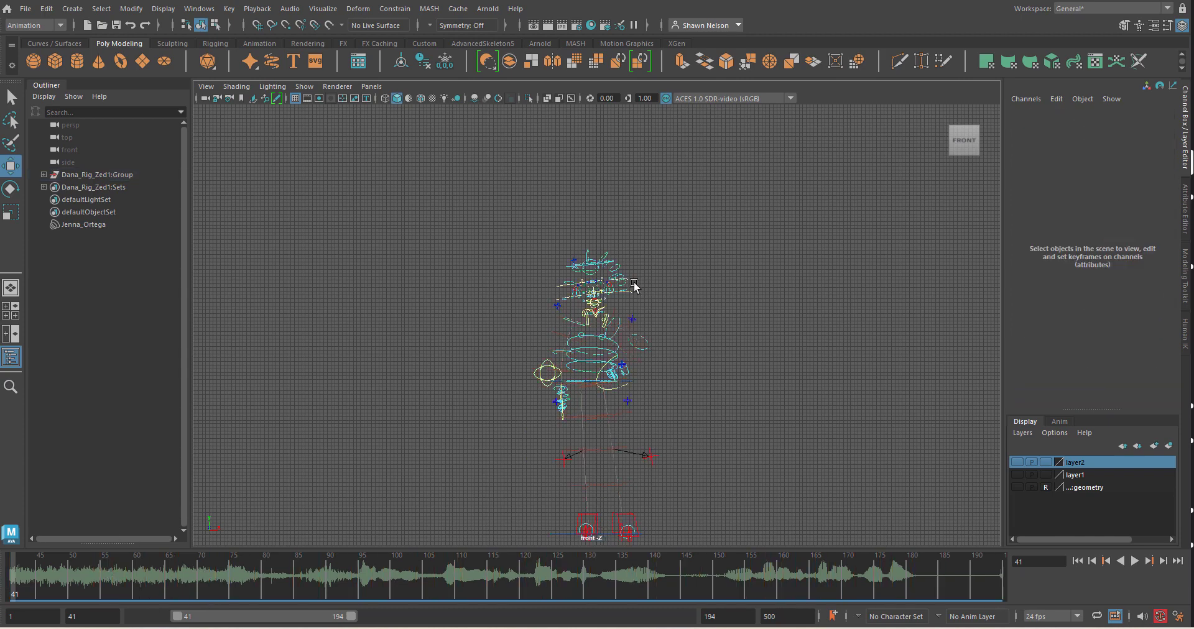
Step: Select the jaw controls in the front view and briefly show layer2 and layer1 to check which controls each contains
scroll(636, 280, up, 8)
alt+middle_drag(736, 231, 769, 354)
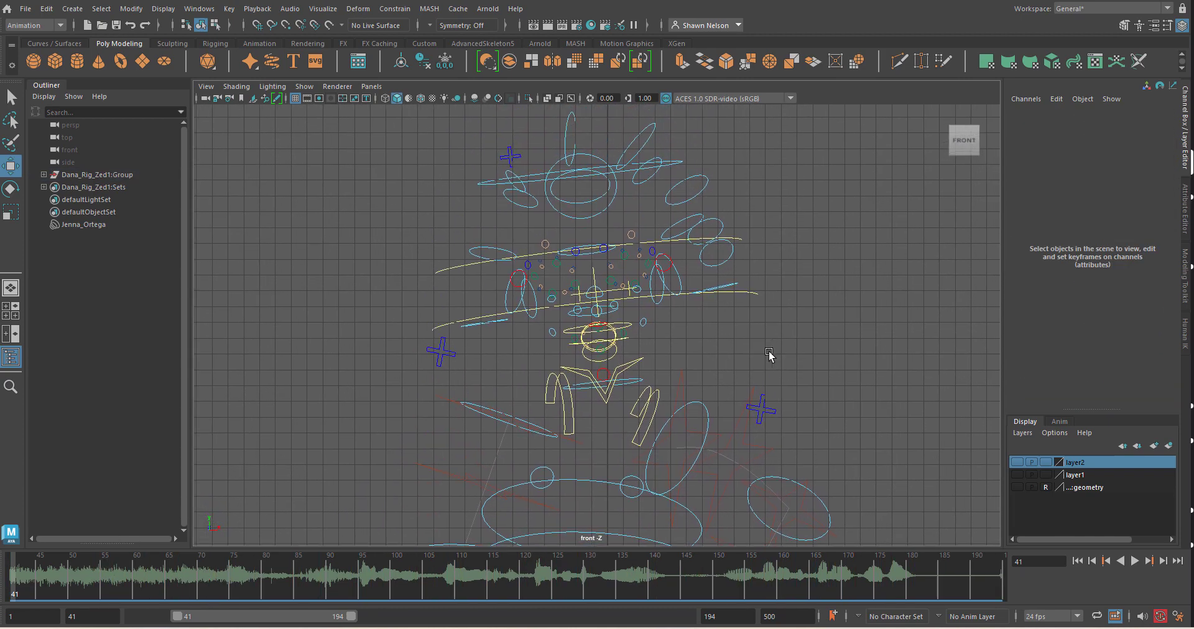
click(604, 405)
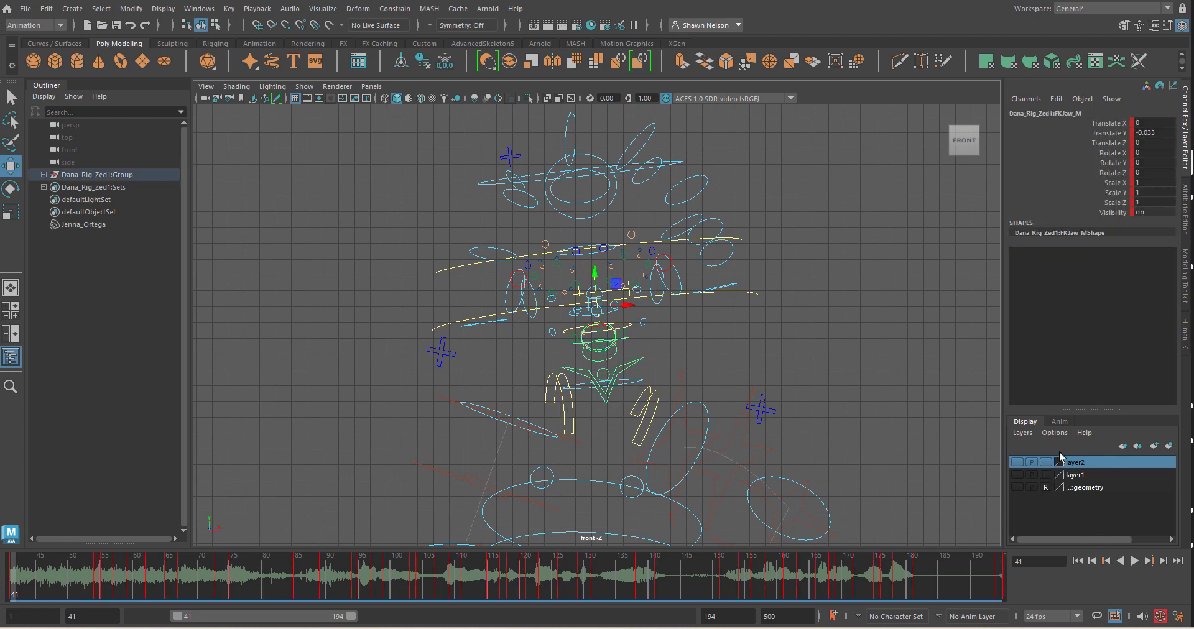
click(1017, 464)
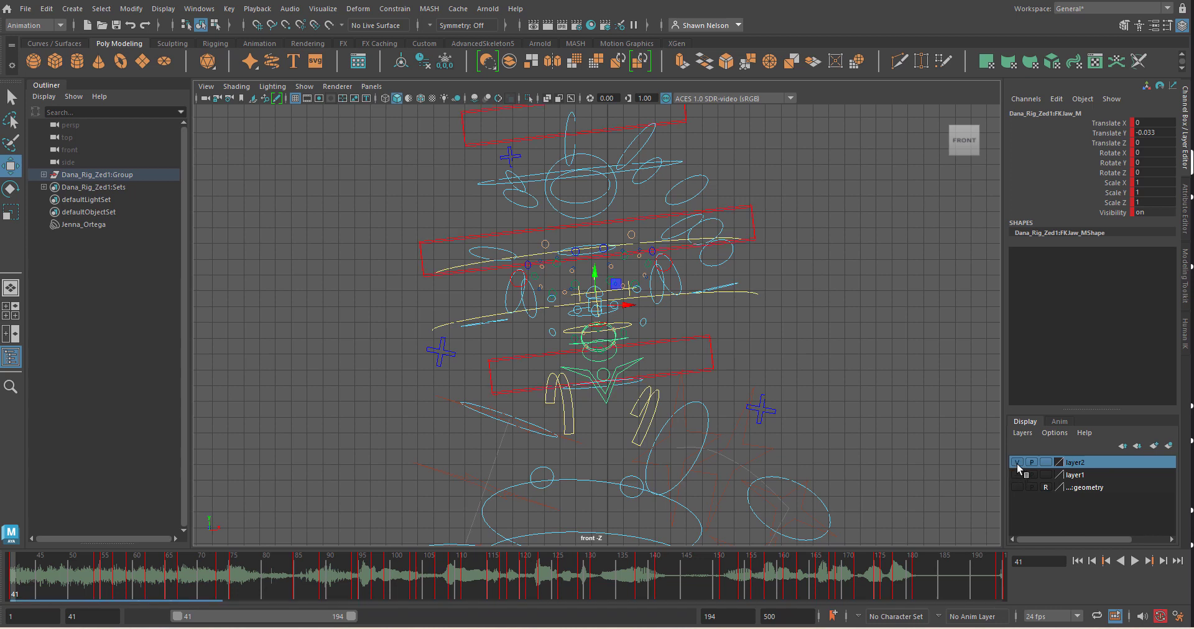
click(1017, 464)
click(1017, 474)
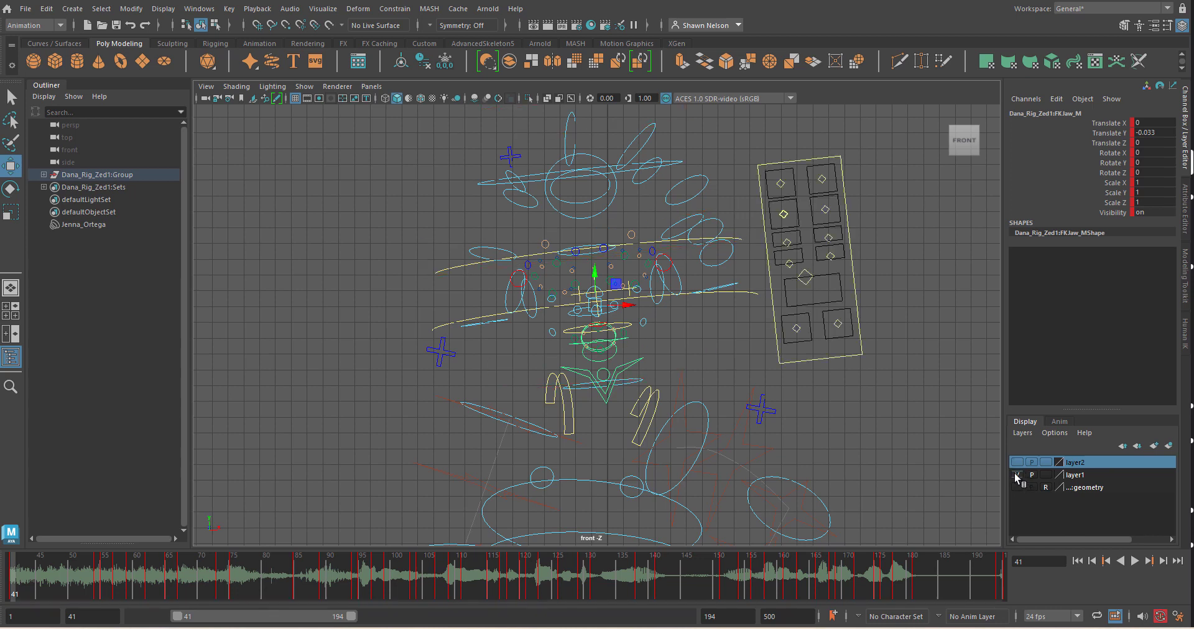
click(1016, 475)
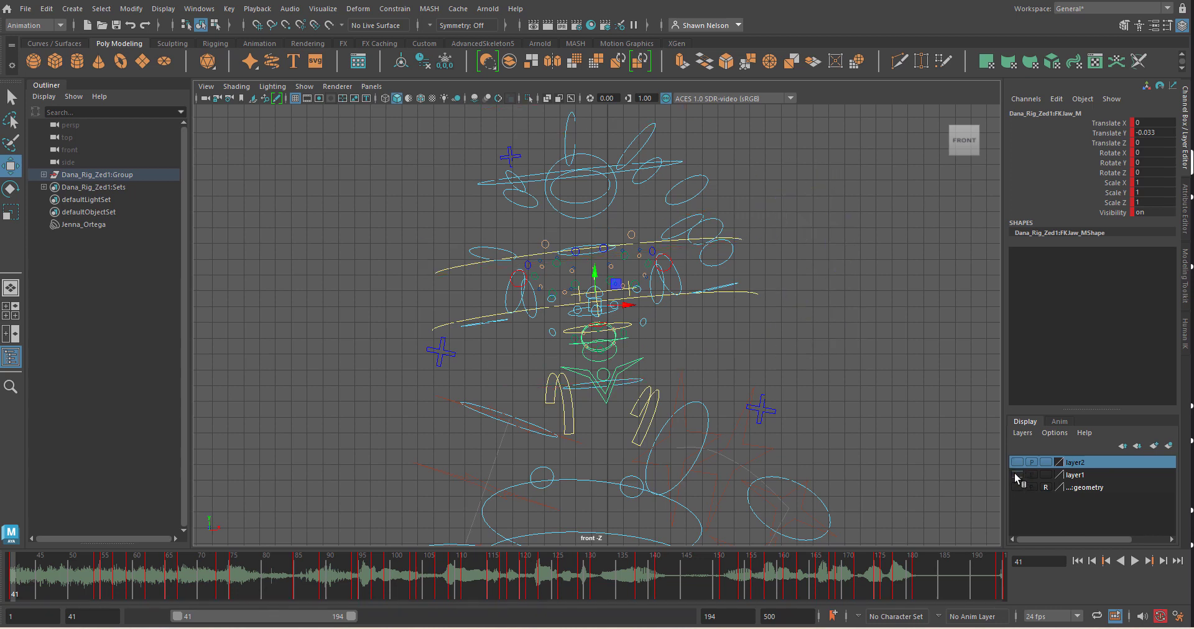
Step: Add the selected jaw controls to the hidden display layer layer2
click(1082, 476)
right_click(1083, 475)
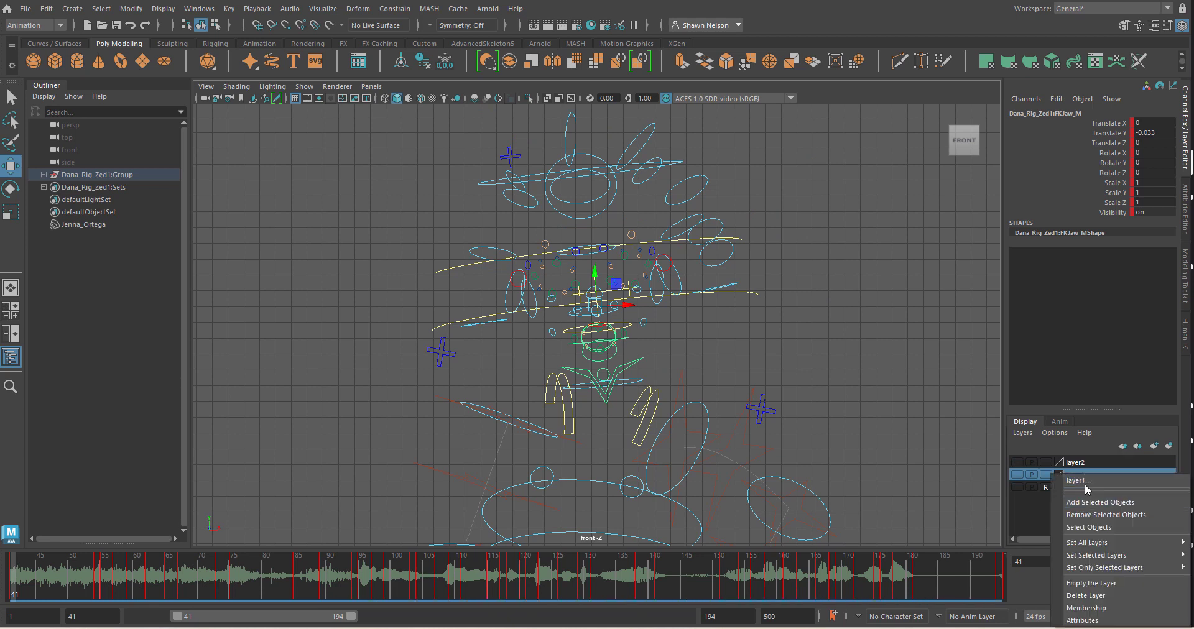
click(1076, 463)
click(1076, 463)
right_click(1076, 464)
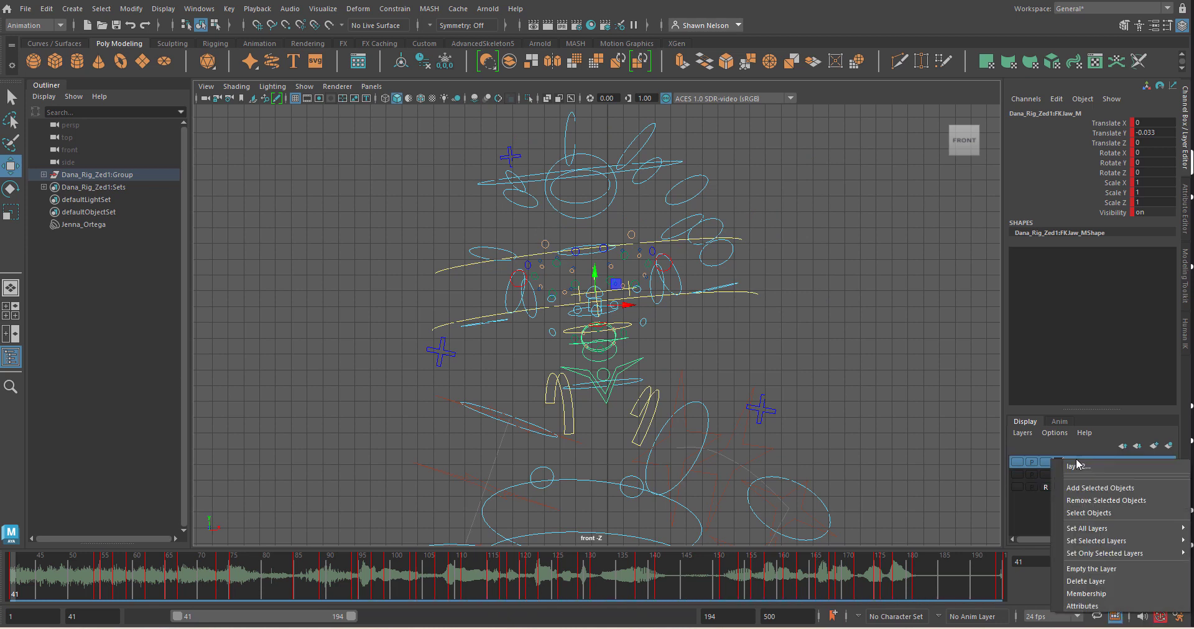
click(1092, 493)
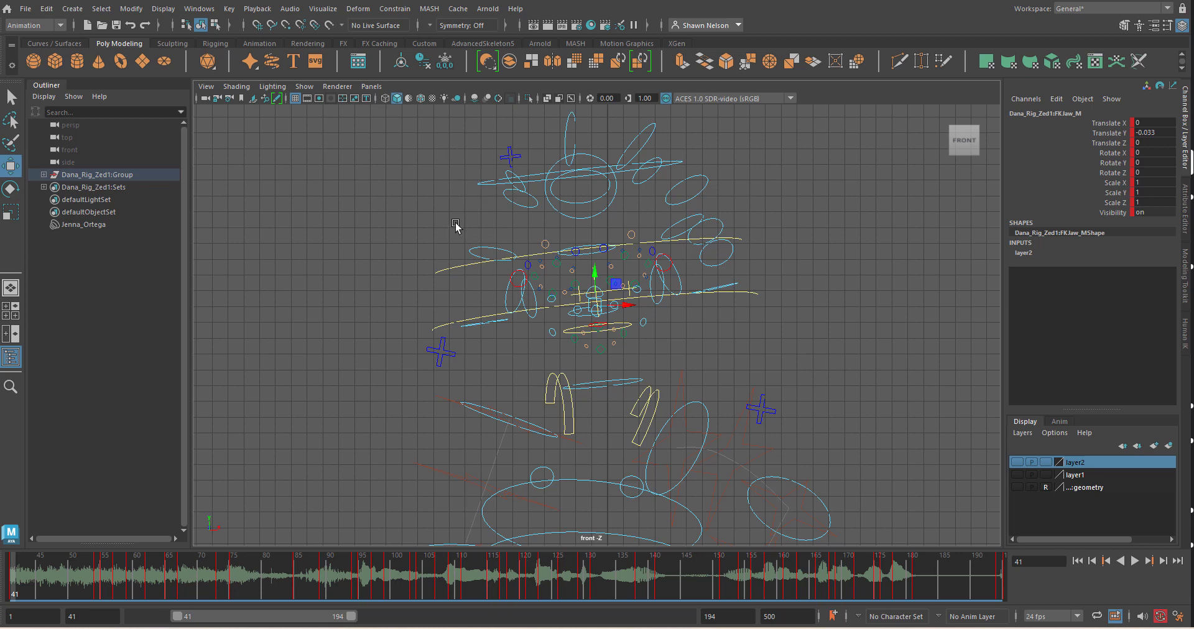
Step: Box-select the facial controls, followed by the hair controls around the upper head circles, and add each selection to layer2
drag(458, 222, 785, 351)
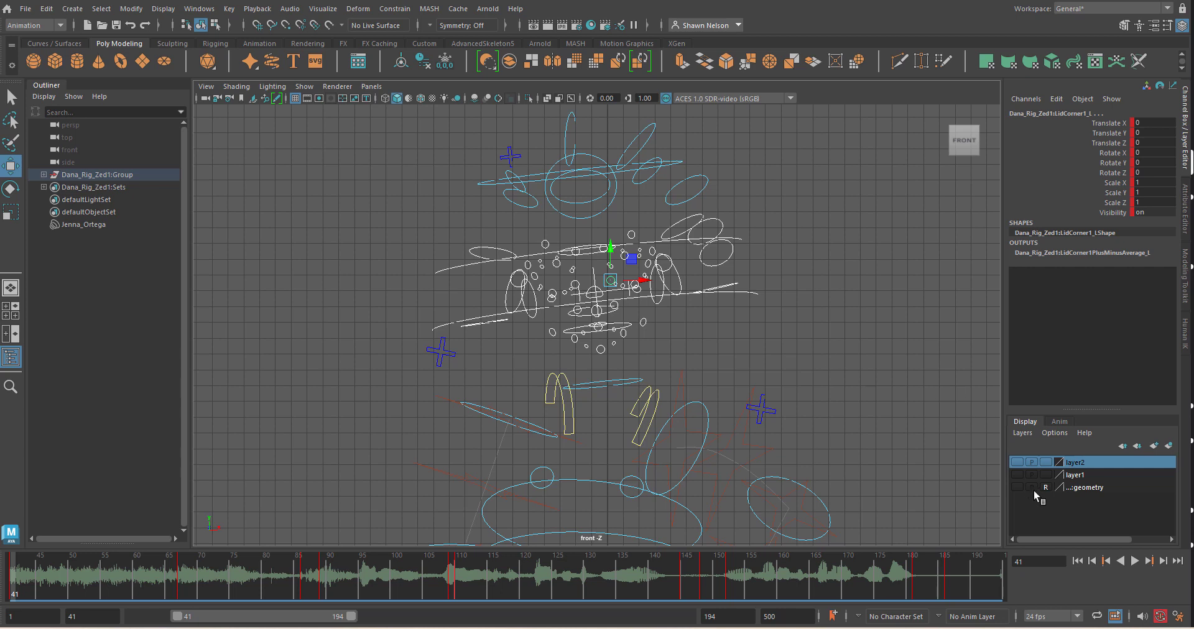
right_click(1079, 470)
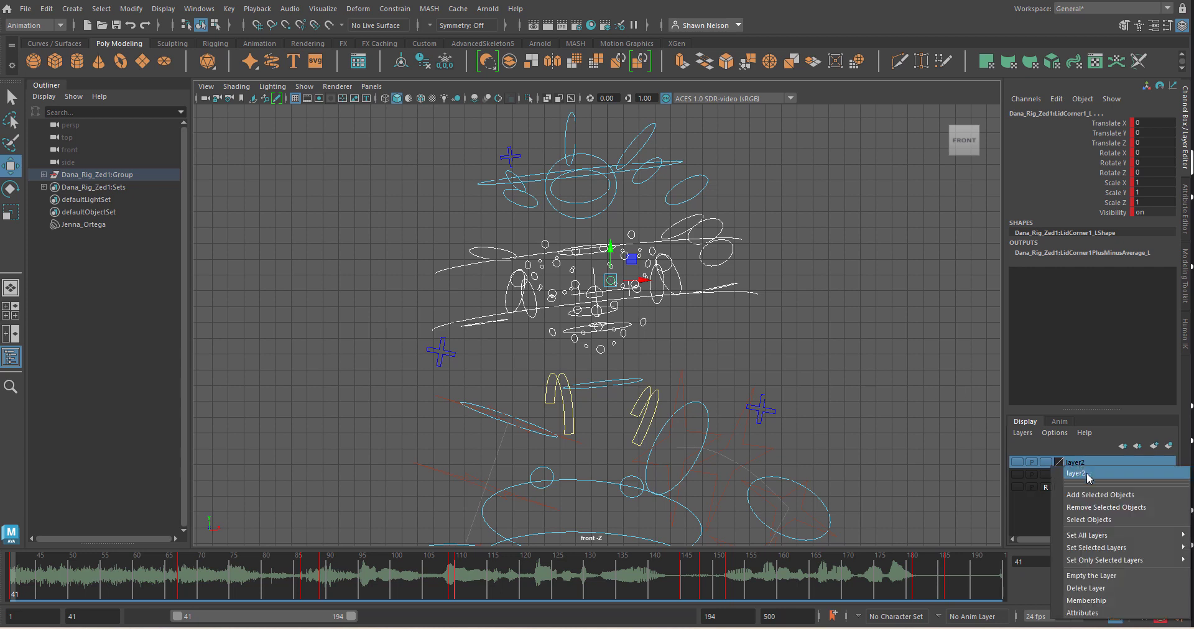
click(1098, 493)
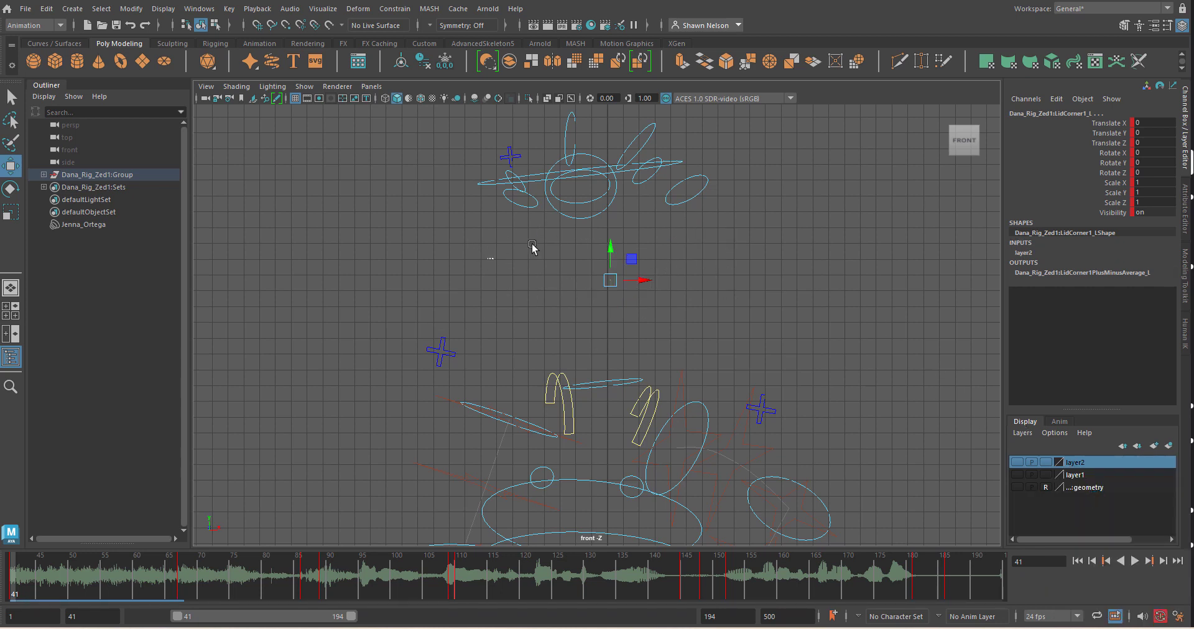
drag(487, 260, 597, 194)
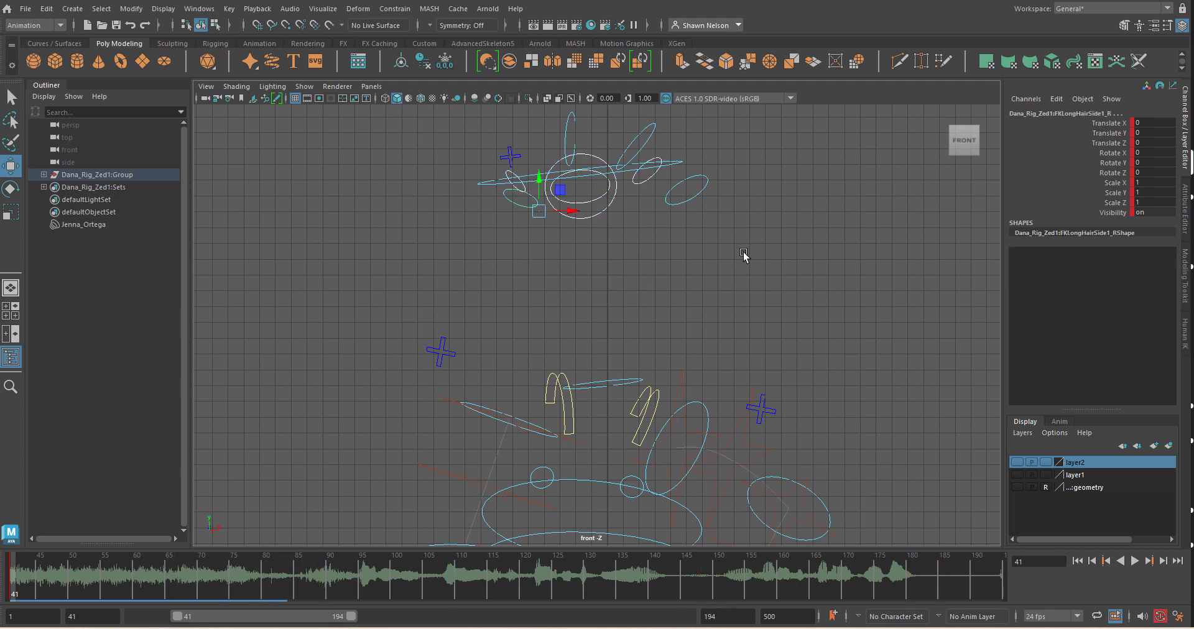
right_click(1064, 464)
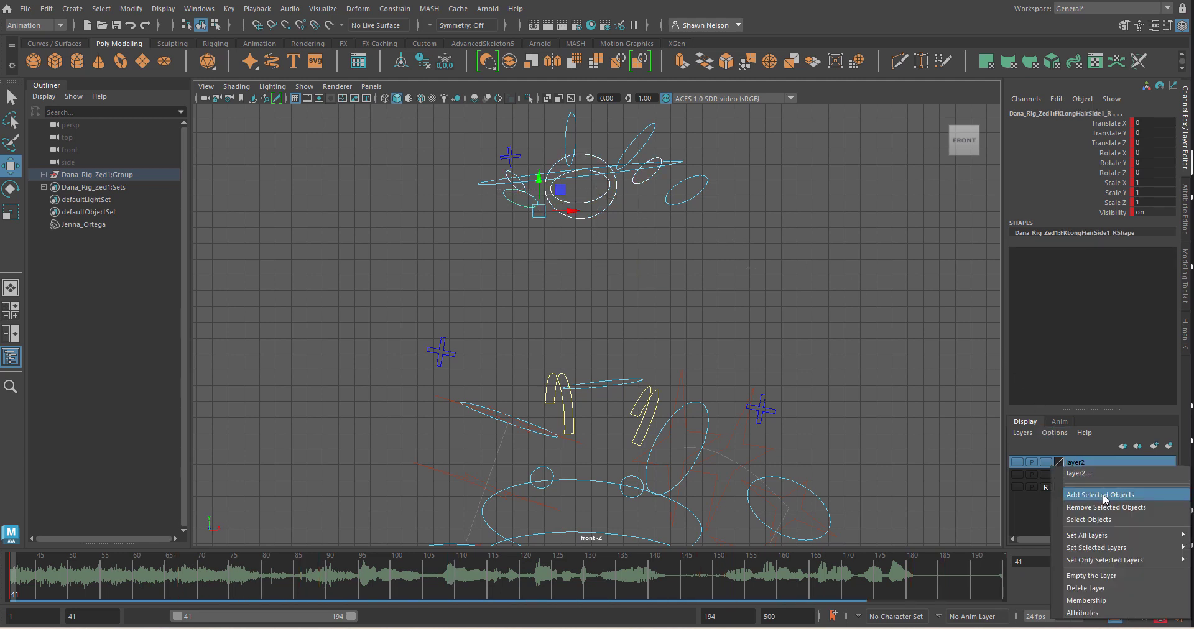
click(1104, 500)
Step: Add the remaining hair bang controls to layer2, briefly showing the layer to check its contents
mouse_move(586, 257)
mouse_down()
mouse_move(701, 195)
mouse_move(715, 160)
mouse_up()
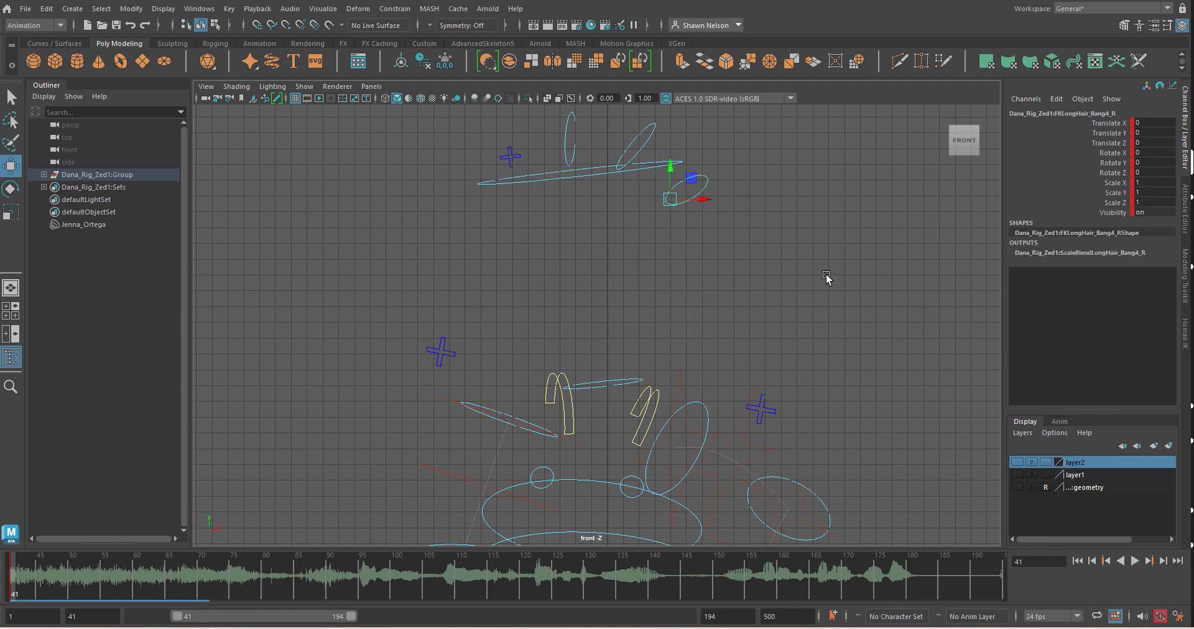
click(1017, 463)
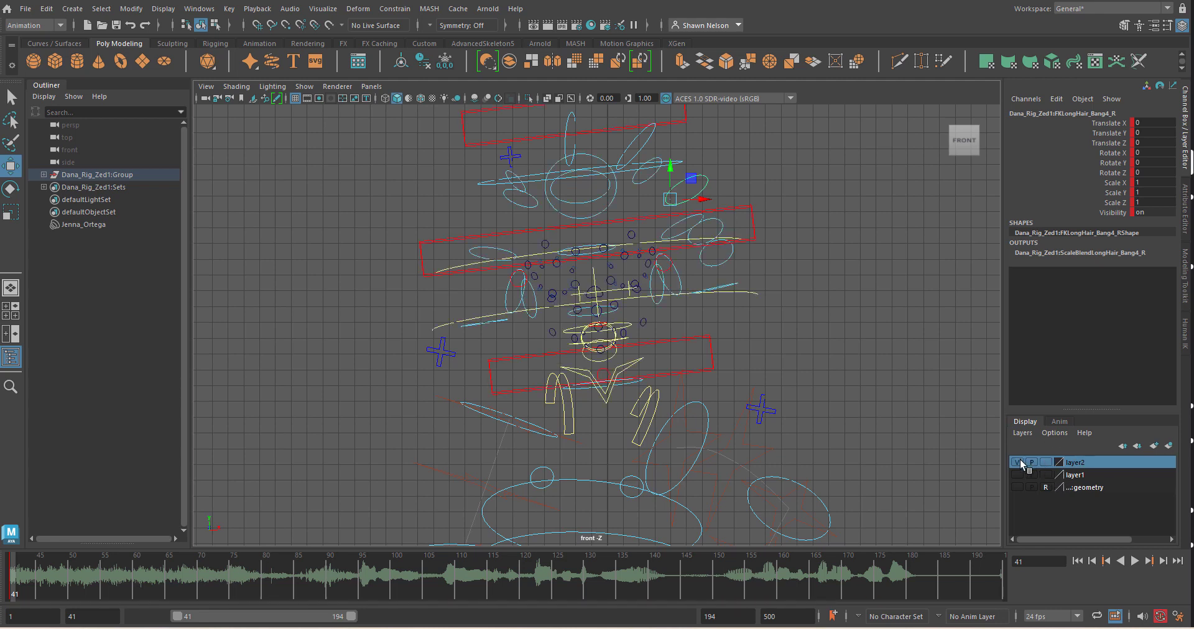
click(1021, 462)
right_click(1076, 466)
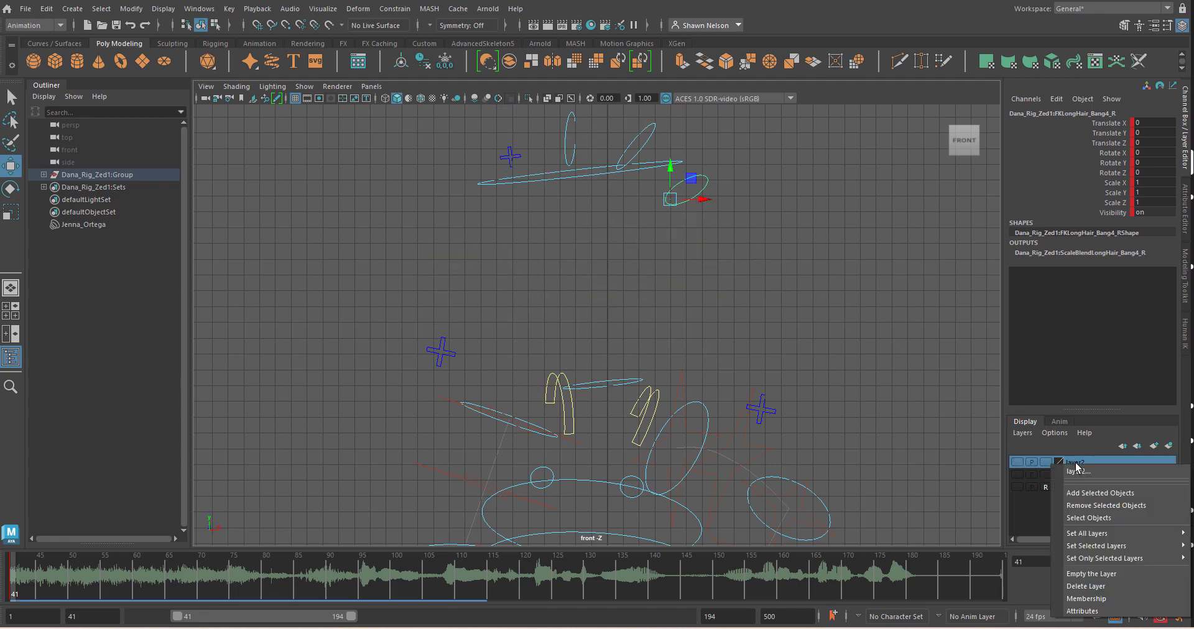
click(1098, 493)
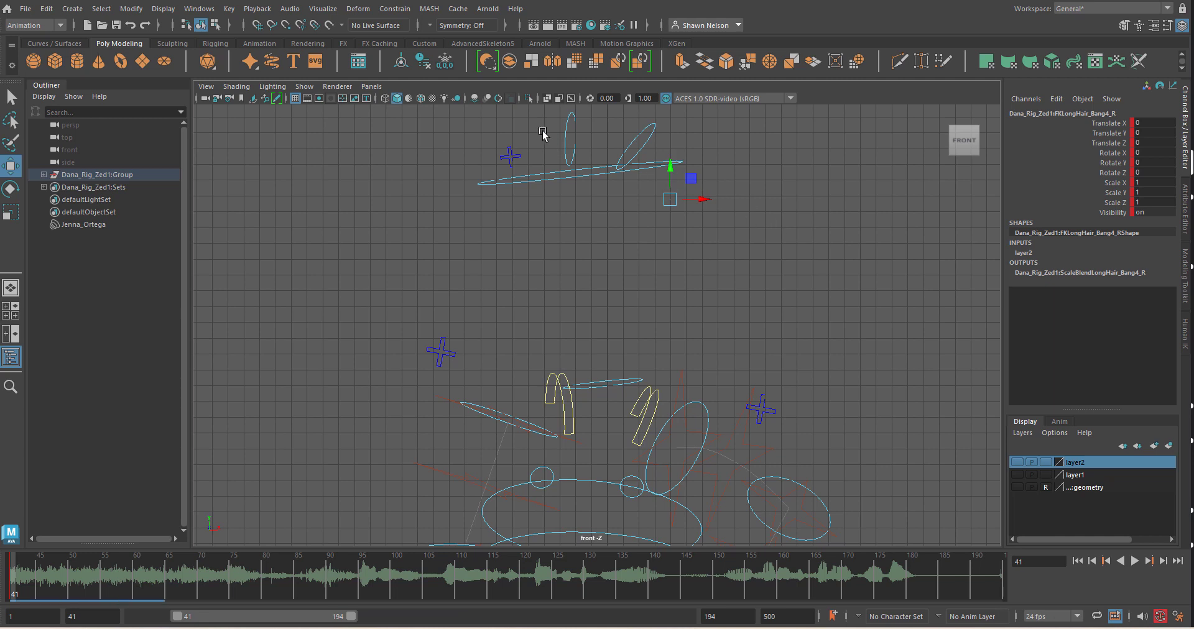
click(652, 138)
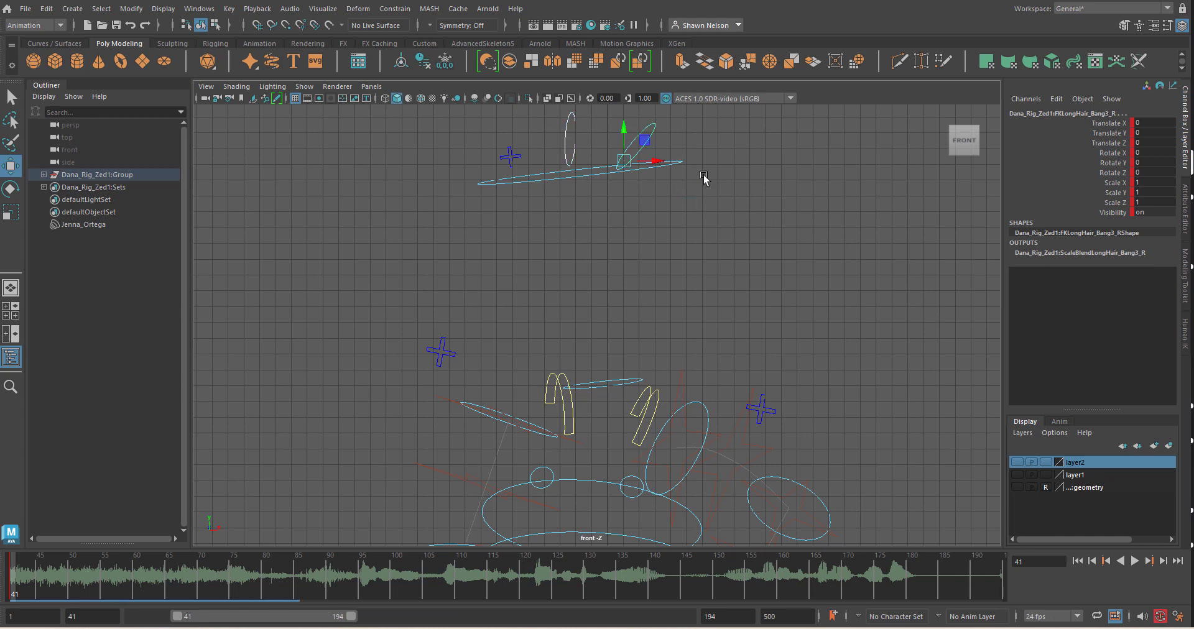
right_click(1075, 467)
click(1090, 493)
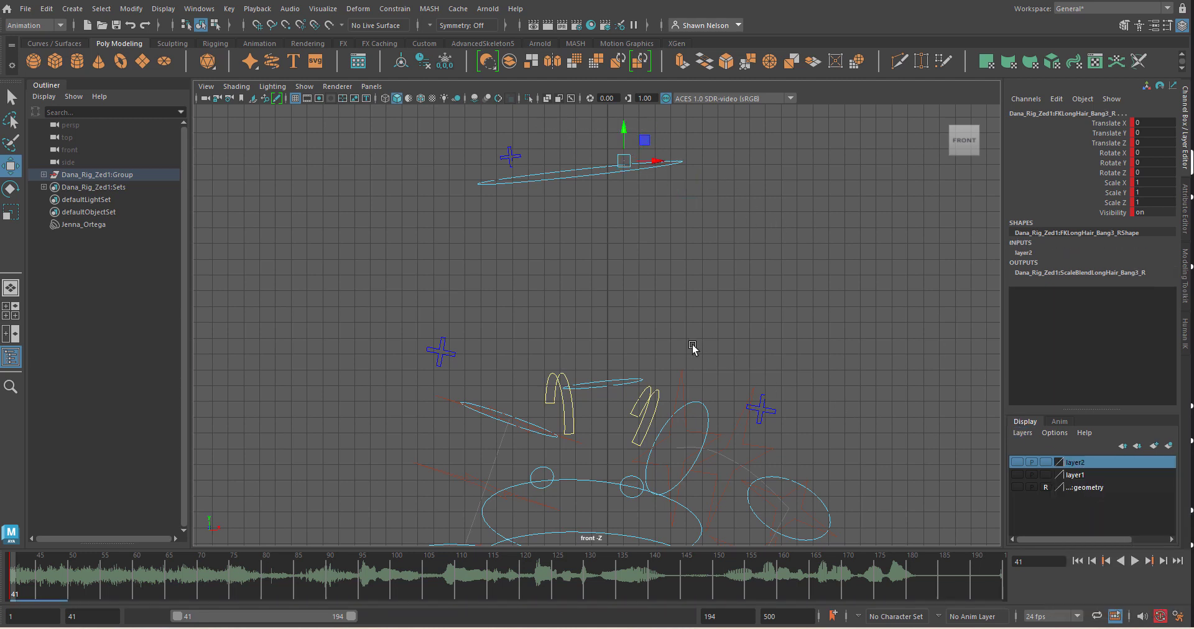
Step: Box-select the upper-body controls, then select only the head control to compare their keys on the timeline
scroll(662, 319, down, 1)
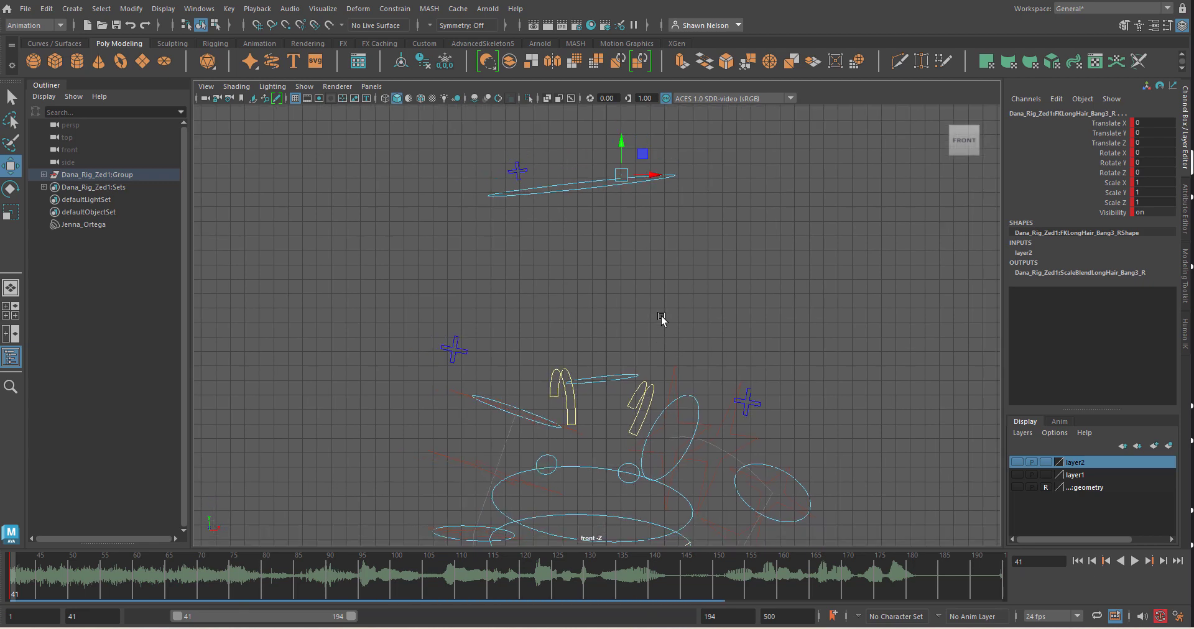
scroll(634, 255, down, 1)
scroll(373, 315, down, 3)
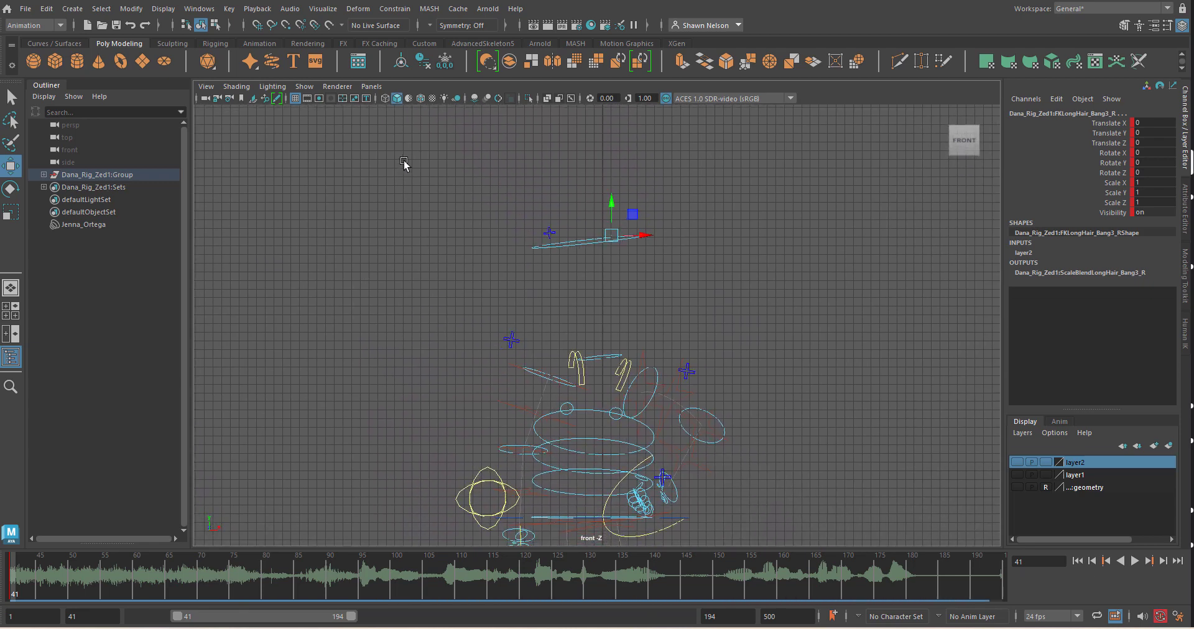
drag(404, 164, 846, 504)
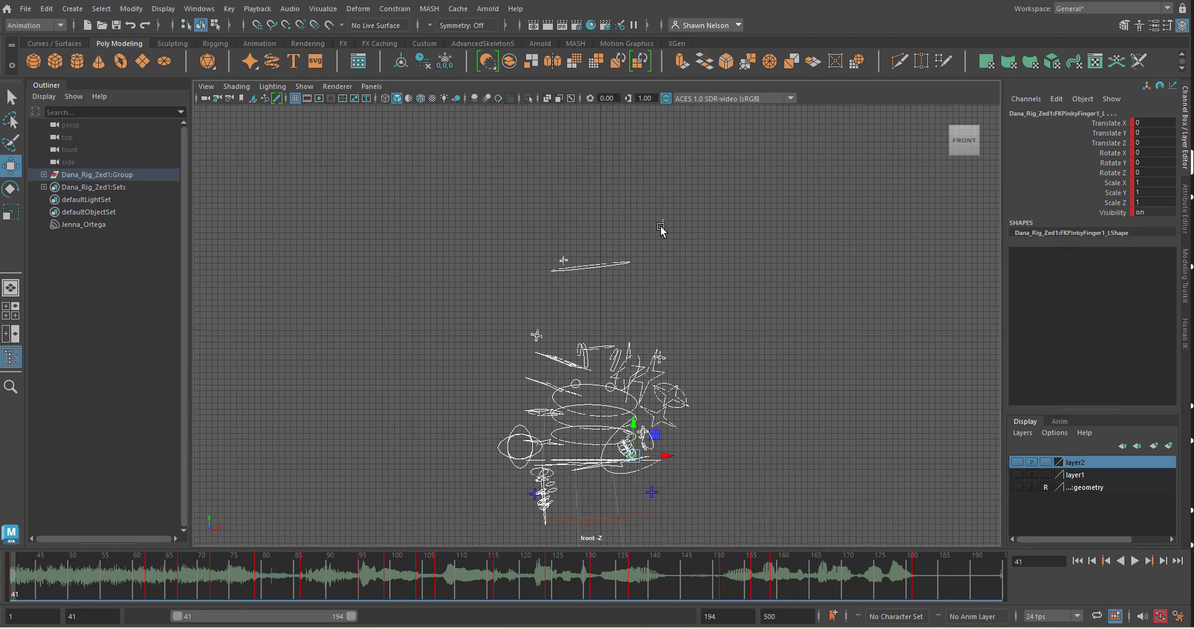
click(618, 293)
click(619, 264)
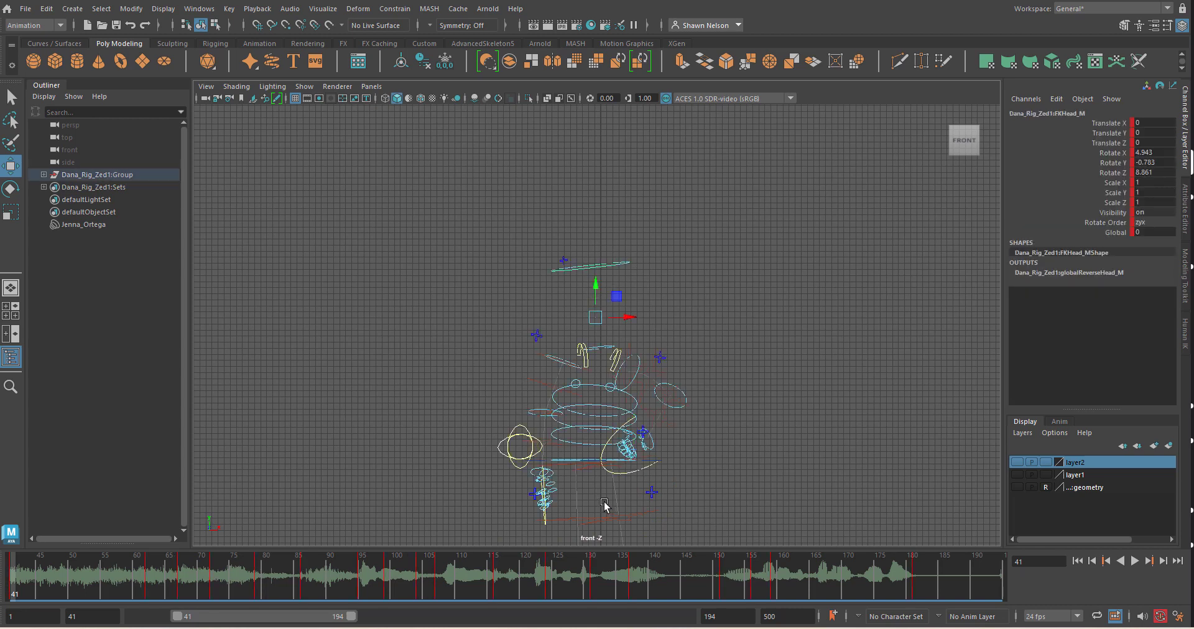
Step: Frame the full rig and box-select all body controls from the shoulders to the feet, leaving out the head control
alt+right_drag(631, 392, 640, 343)
alt+middle_drag(701, 391, 688, 328)
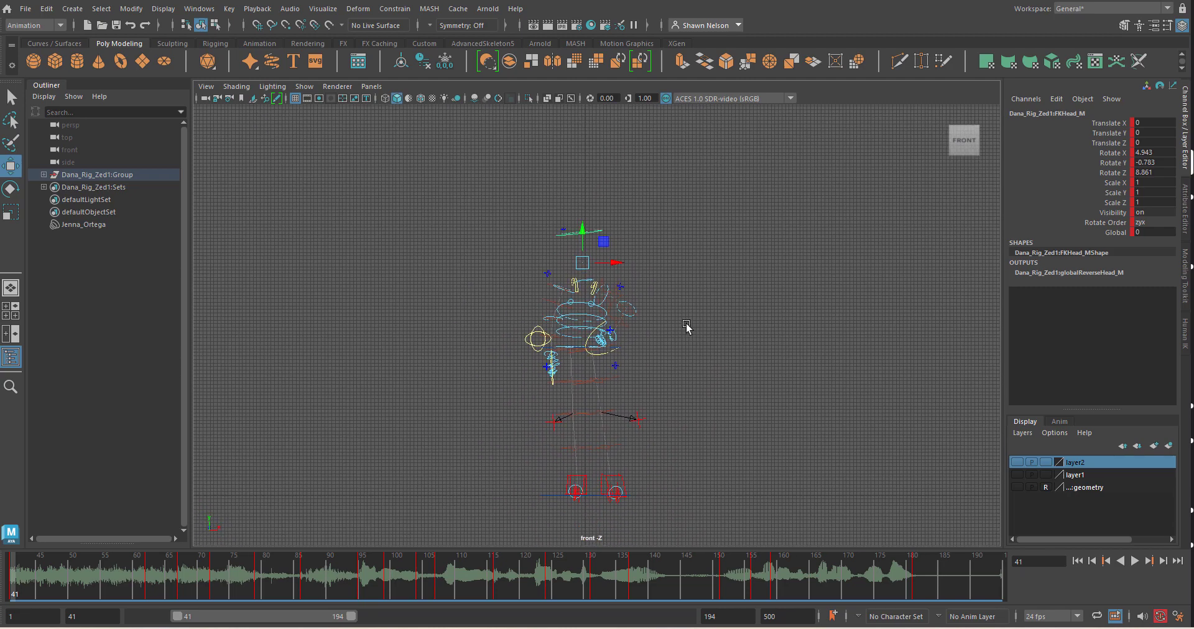
drag(689, 163, 495, 516)
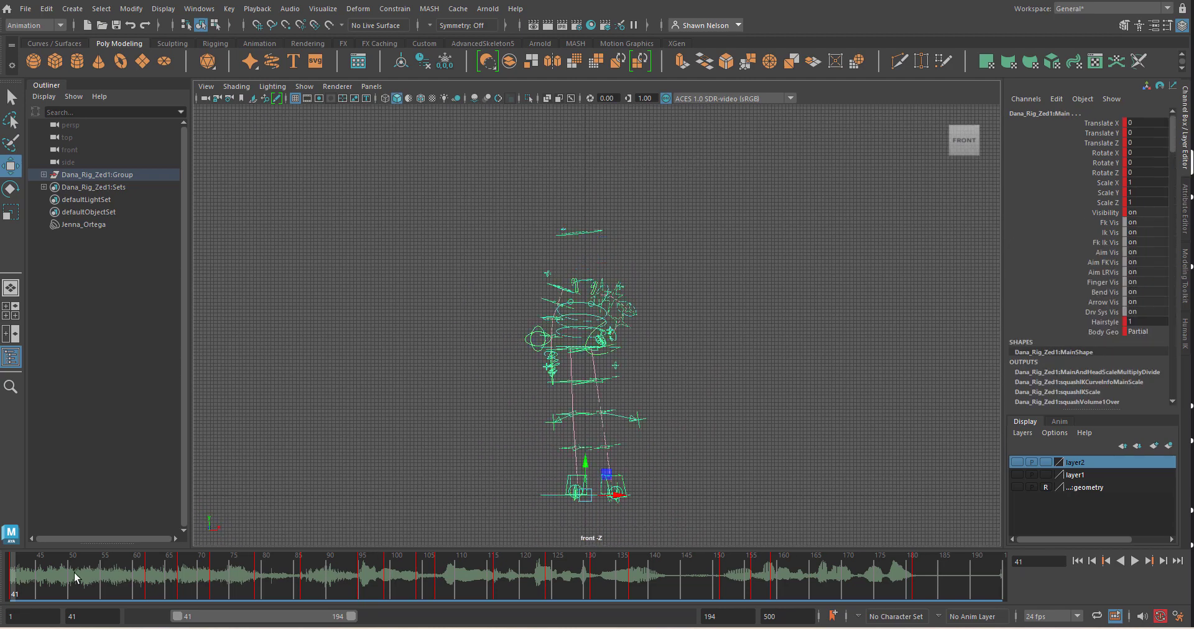
click(504, 304)
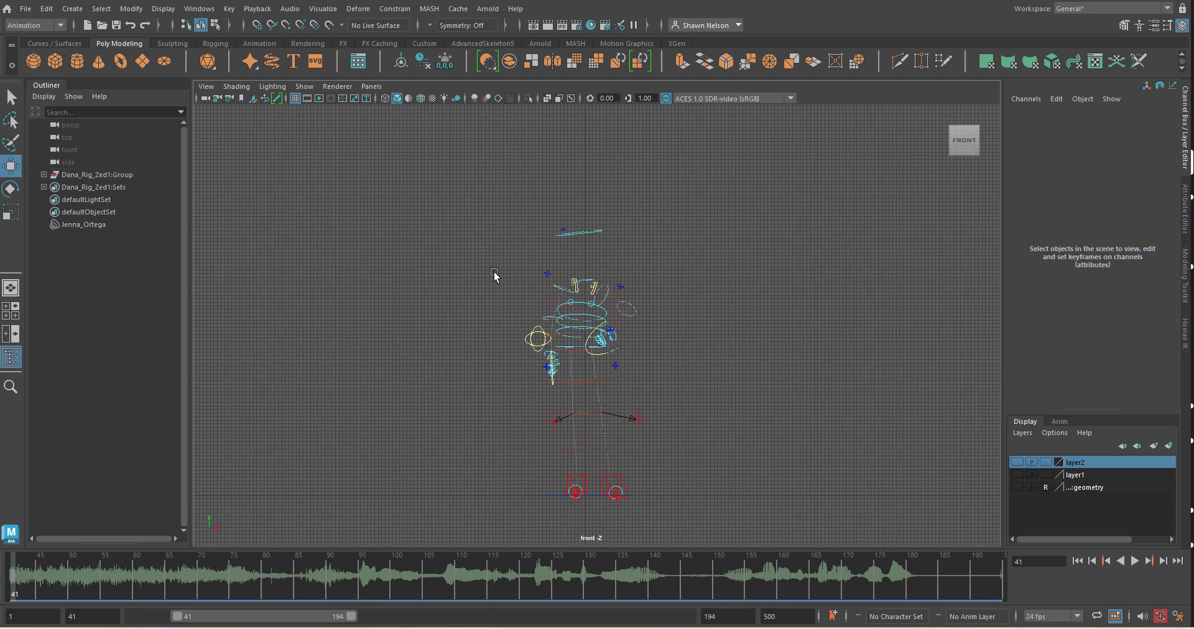
drag(494, 273, 741, 526)
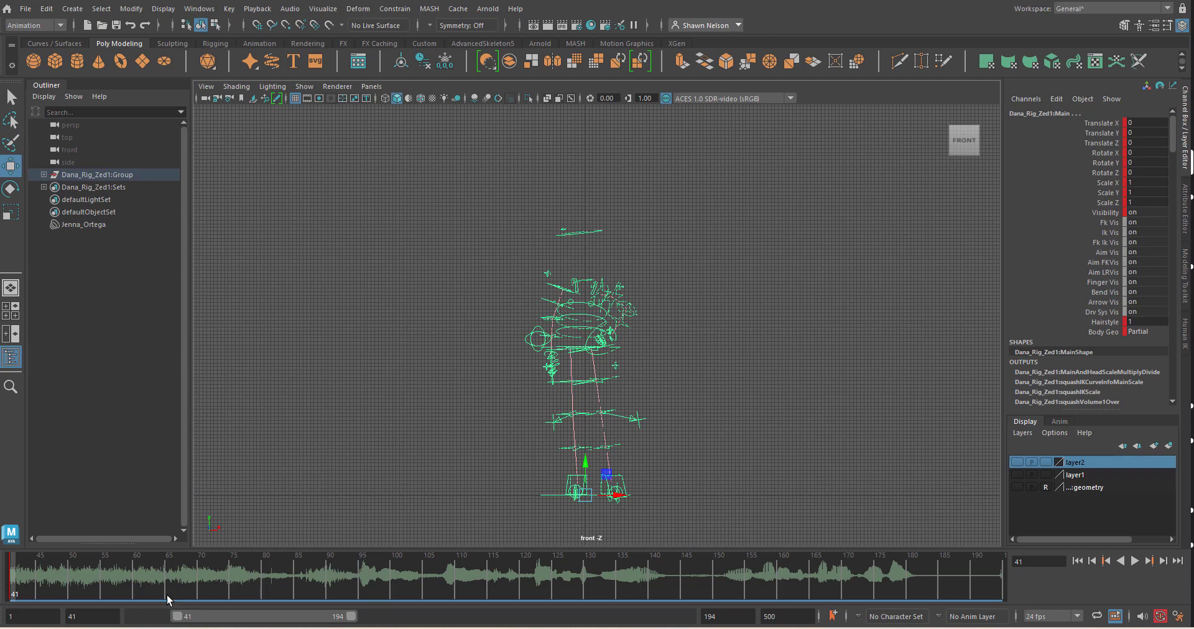
Step: Scrub to frame 67, preview the playback, and shift the playback range to frames 4 to 157
drag(78, 579, 180, 609)
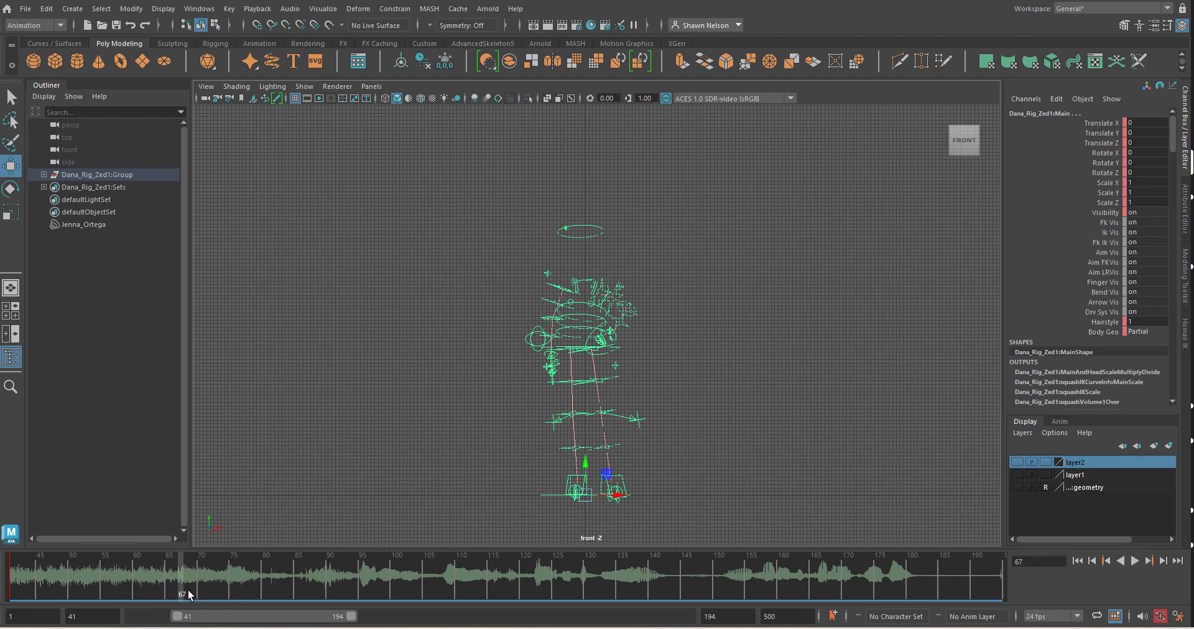
key(alt+v)
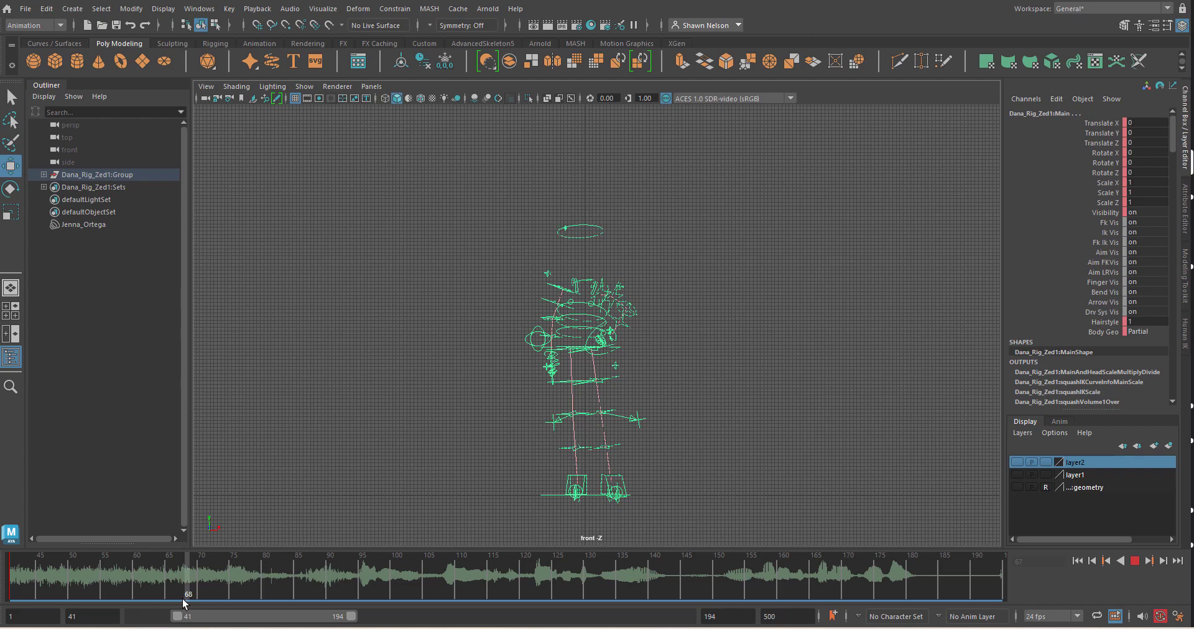
mouse_move(184, 604)
mouse_down()
mouse_move(153, 597)
mouse_move(124, 620)
mouse_move(57, 627)
mouse_up()
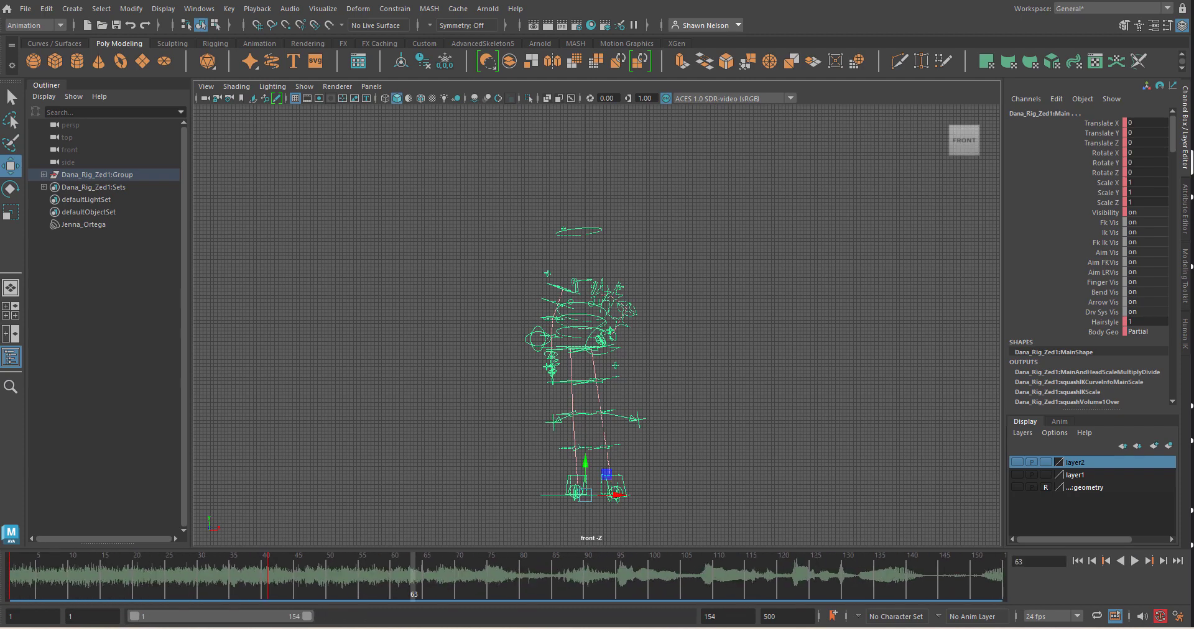
drag(312, 618, 316, 618)
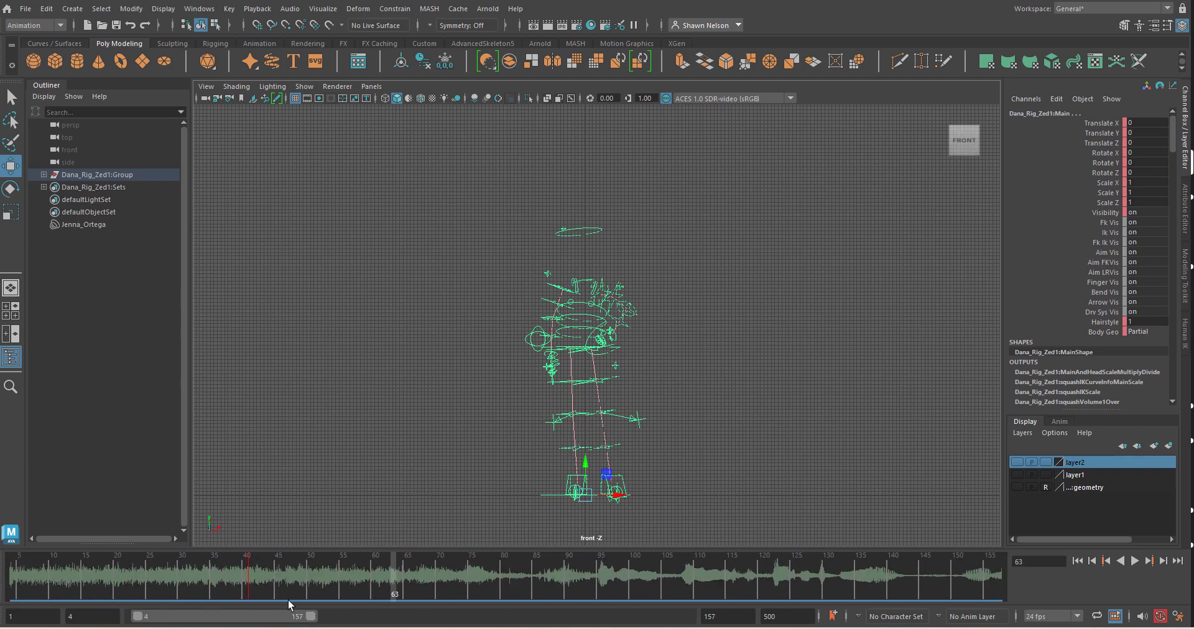
Step: Move the selected controls' key from frame 41 to frame 5, key them at frame 60, and preview the playback
drag(61, 576, 1, 588)
click(250, 580)
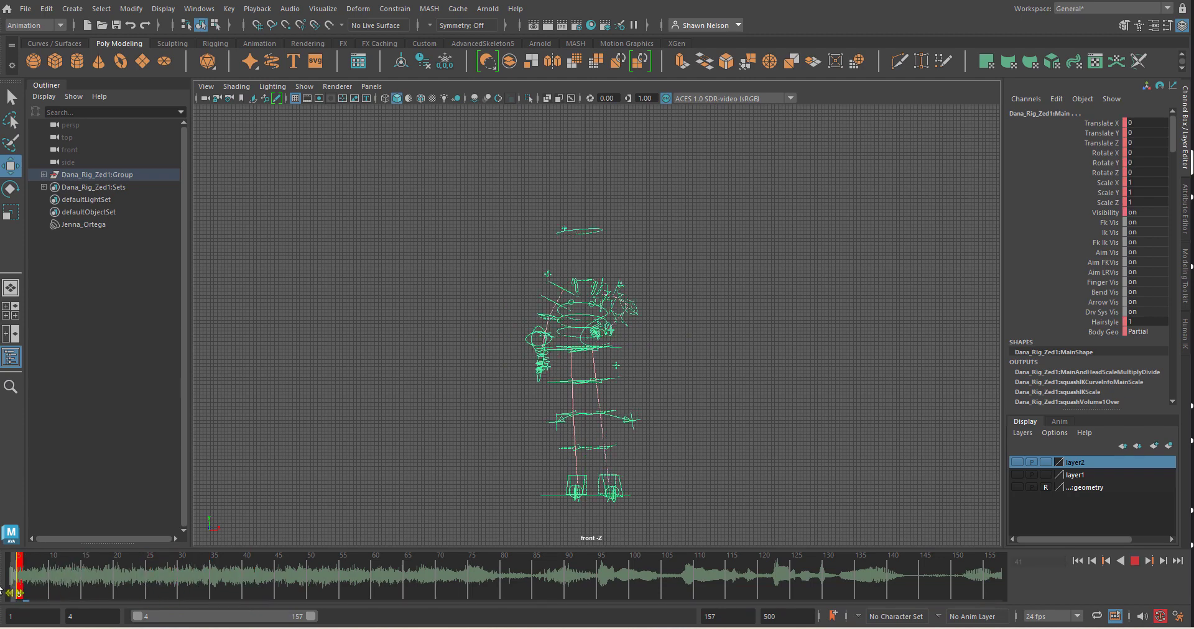
drag(283, 573, 373, 596)
key(s)
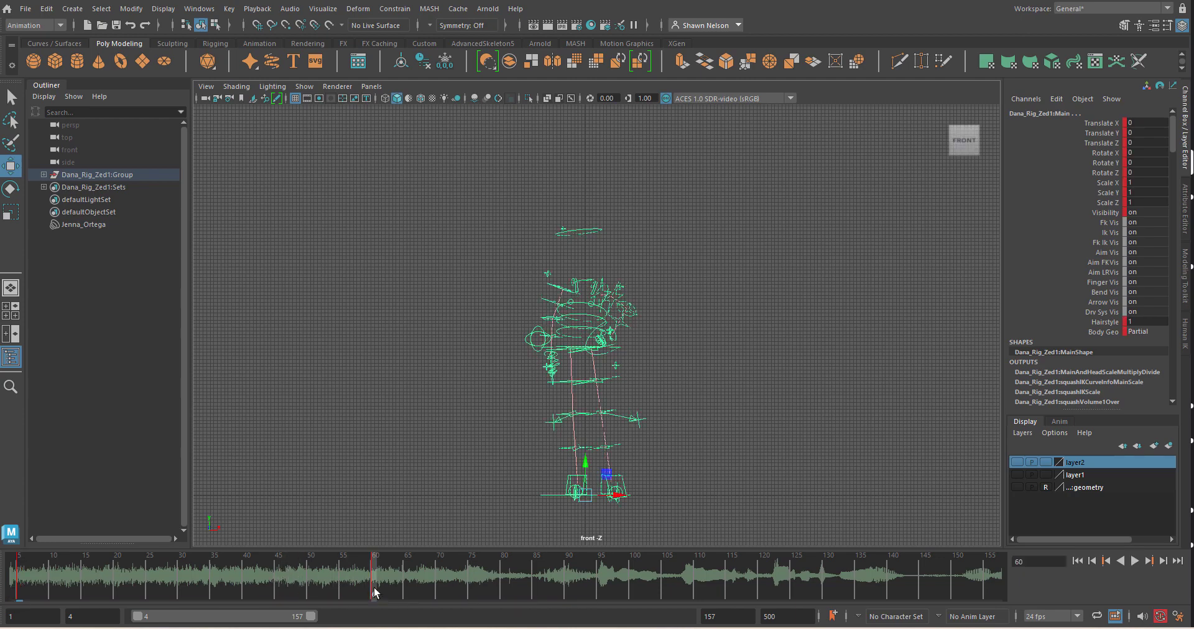
key(alt+v)
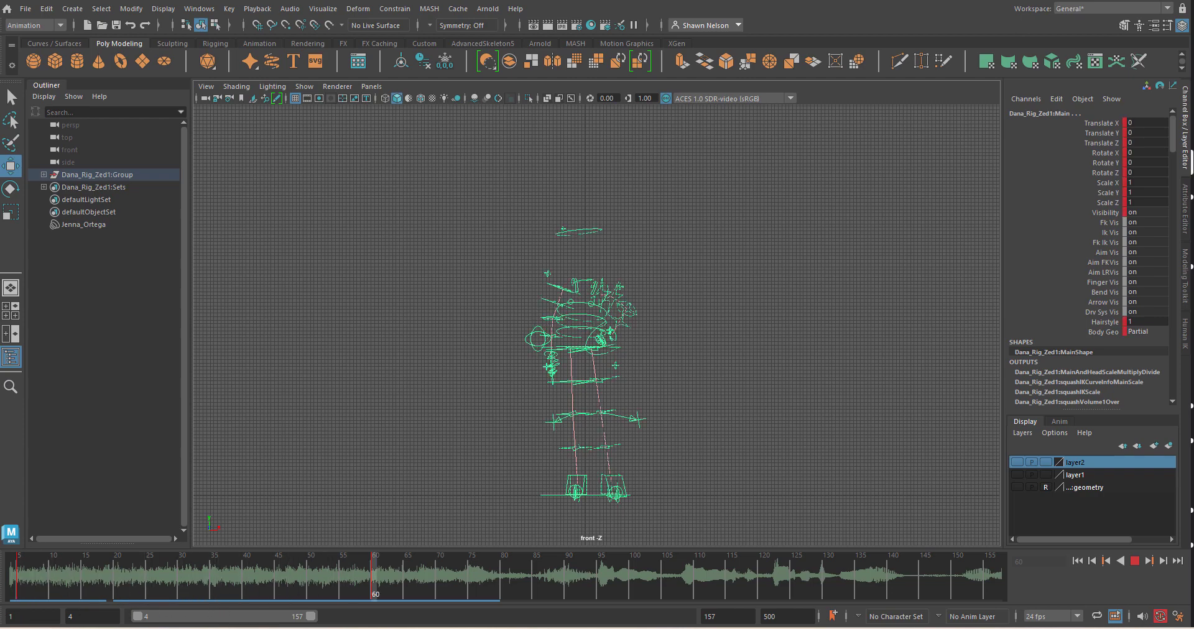
key(alt+v)
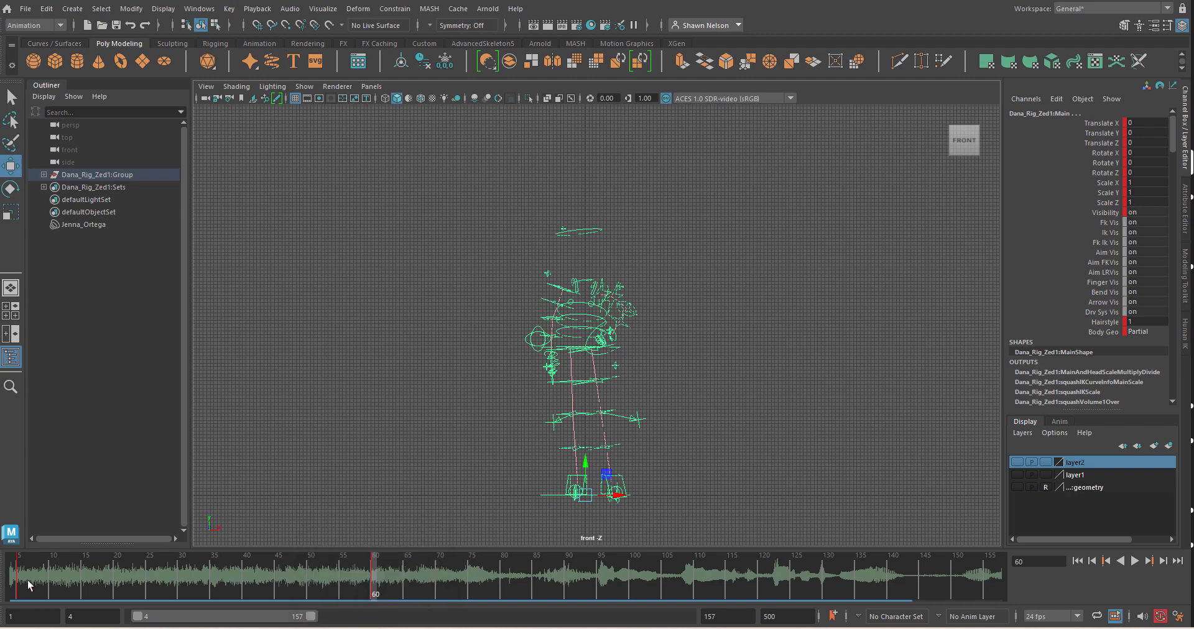
Step: At frame 35, shift the hip root control sideways to Translate X -0.207, and preview the playback
key(alt+v)
click(212, 593)
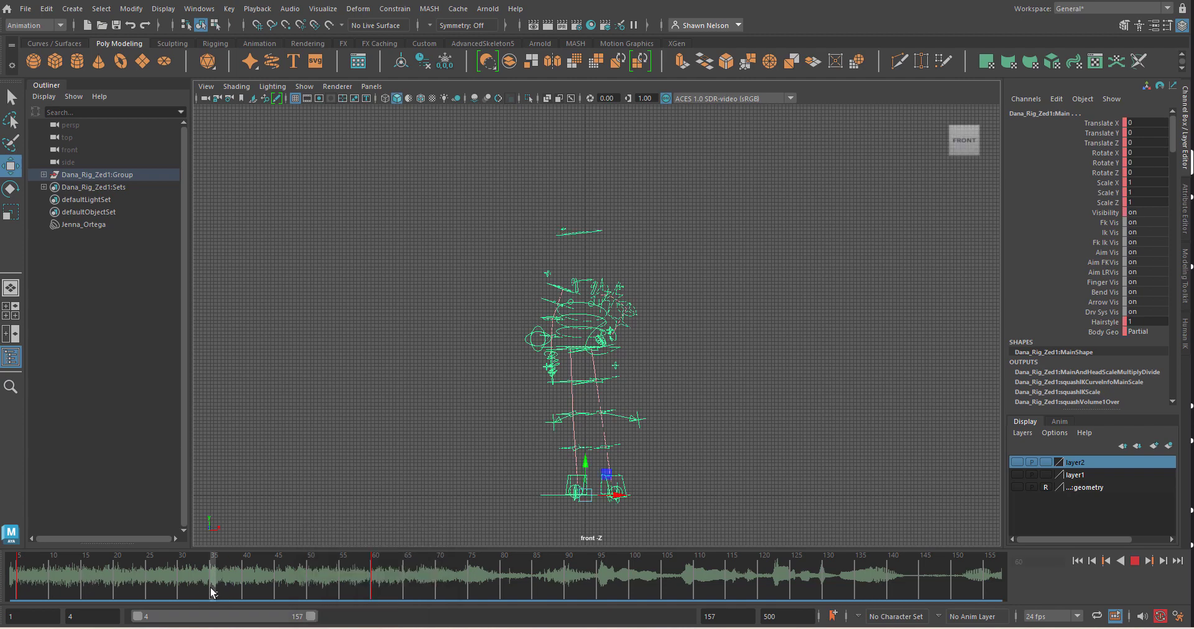
click(568, 363)
click(575, 351)
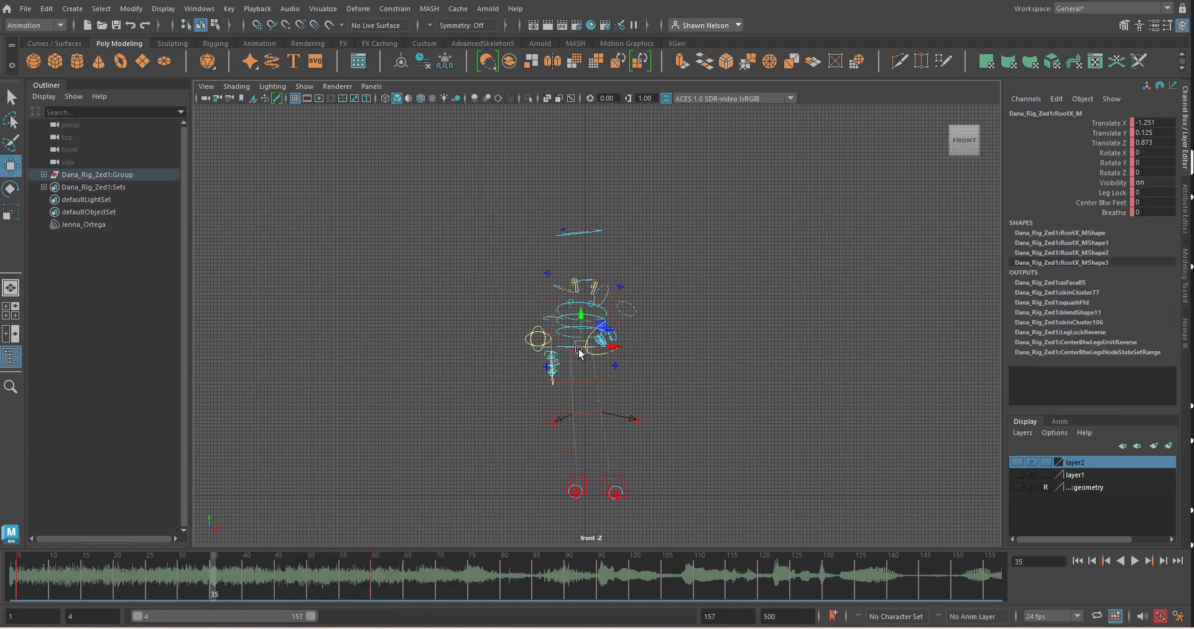
drag(602, 352, 609, 351)
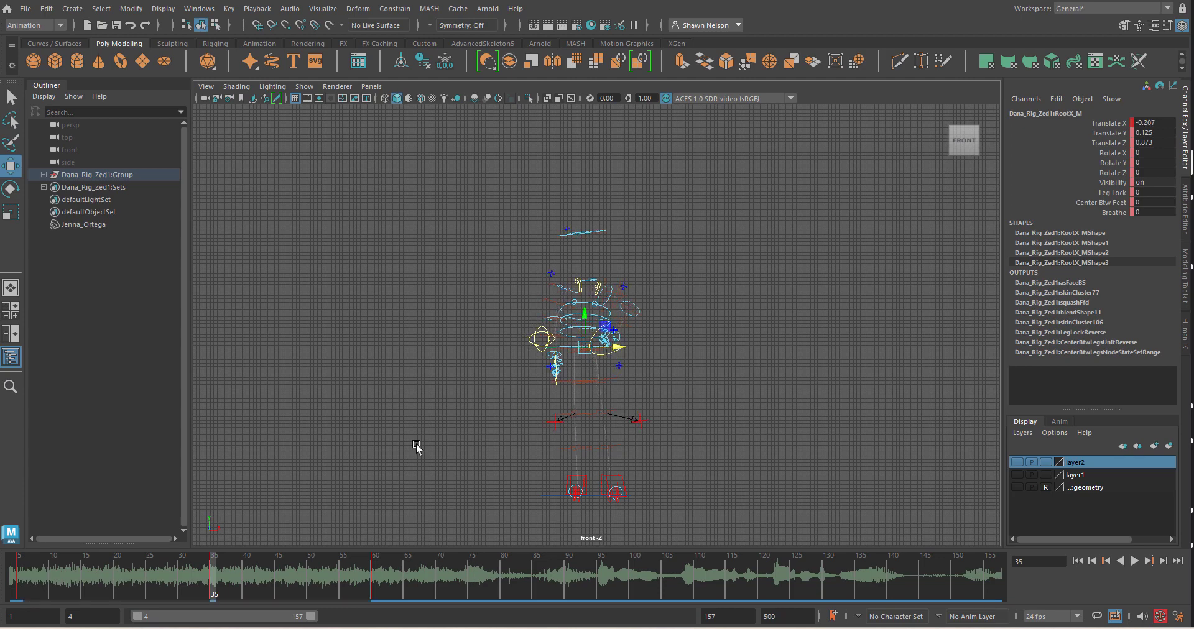
click(28, 573)
key(alt+v)
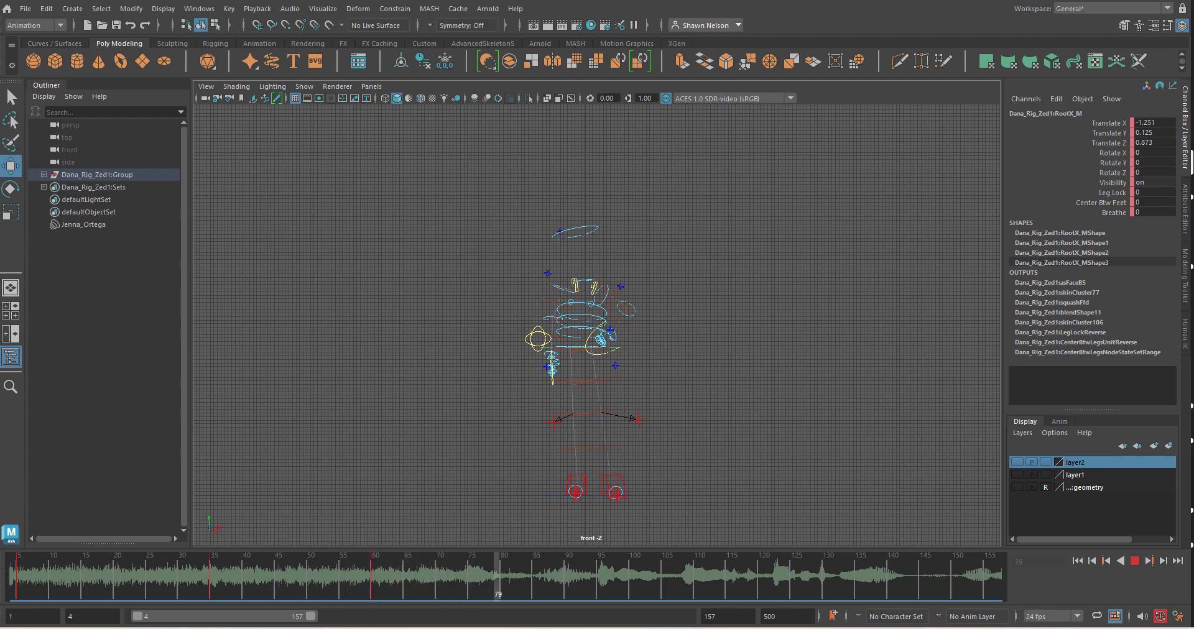
Step: Select the head control, scrub to frame 72 to check its keys, and show the geometry layer
drag(498, 575, 530, 575)
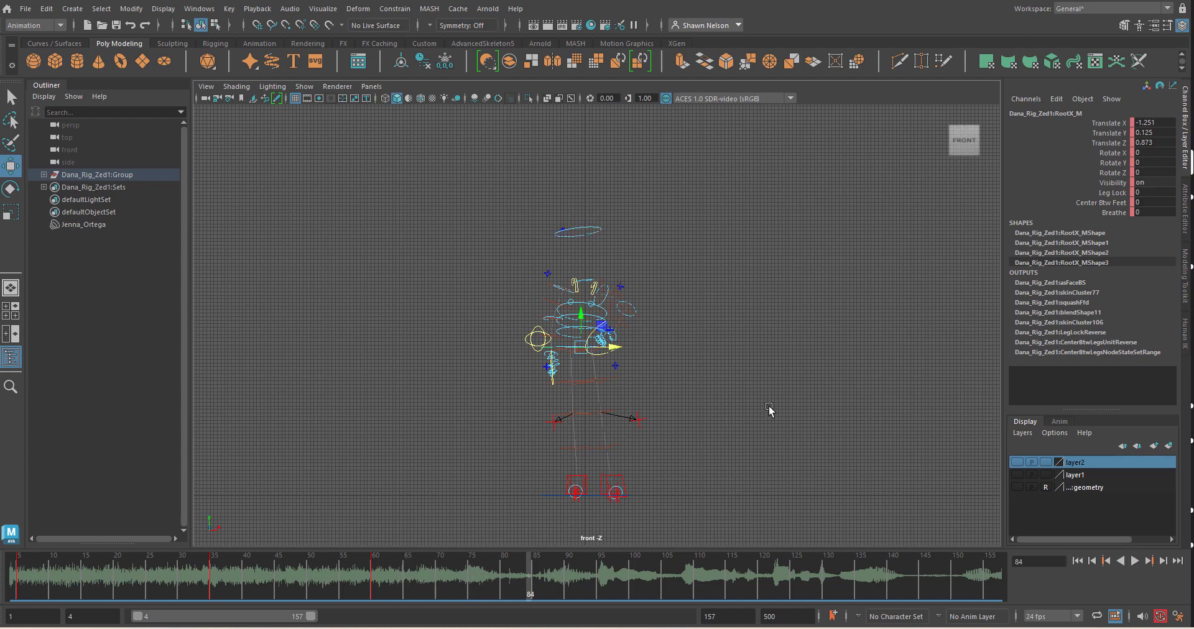
scroll(748, 454, up, 2)
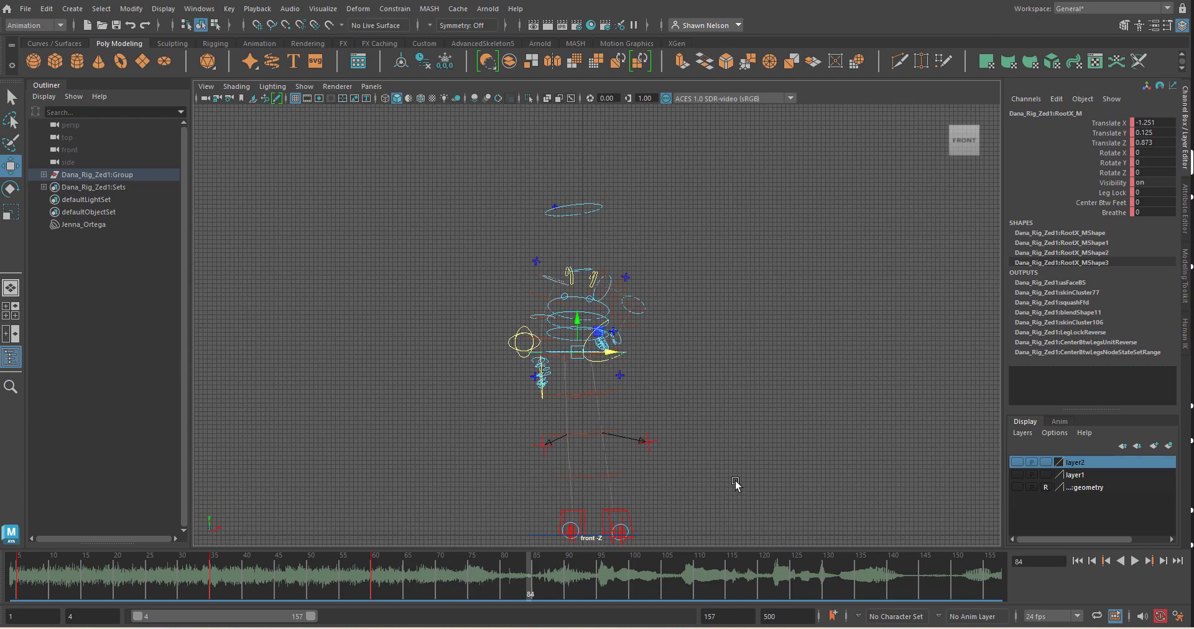
alt+middle_drag(726, 477, 716, 425)
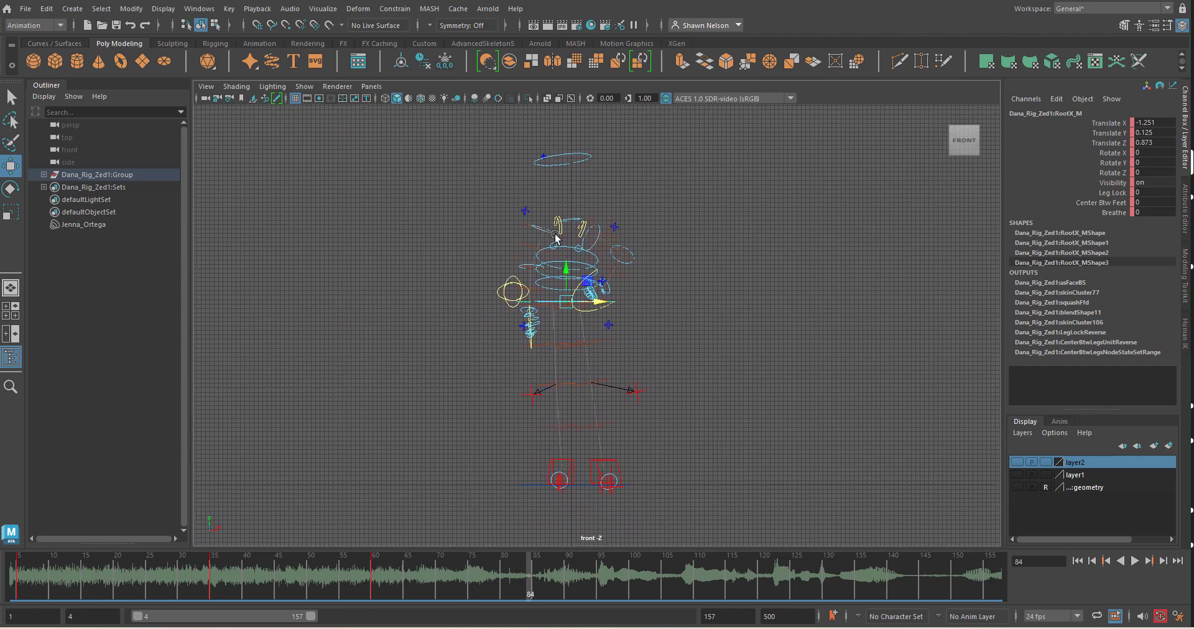
drag(588, 181, 589, 180)
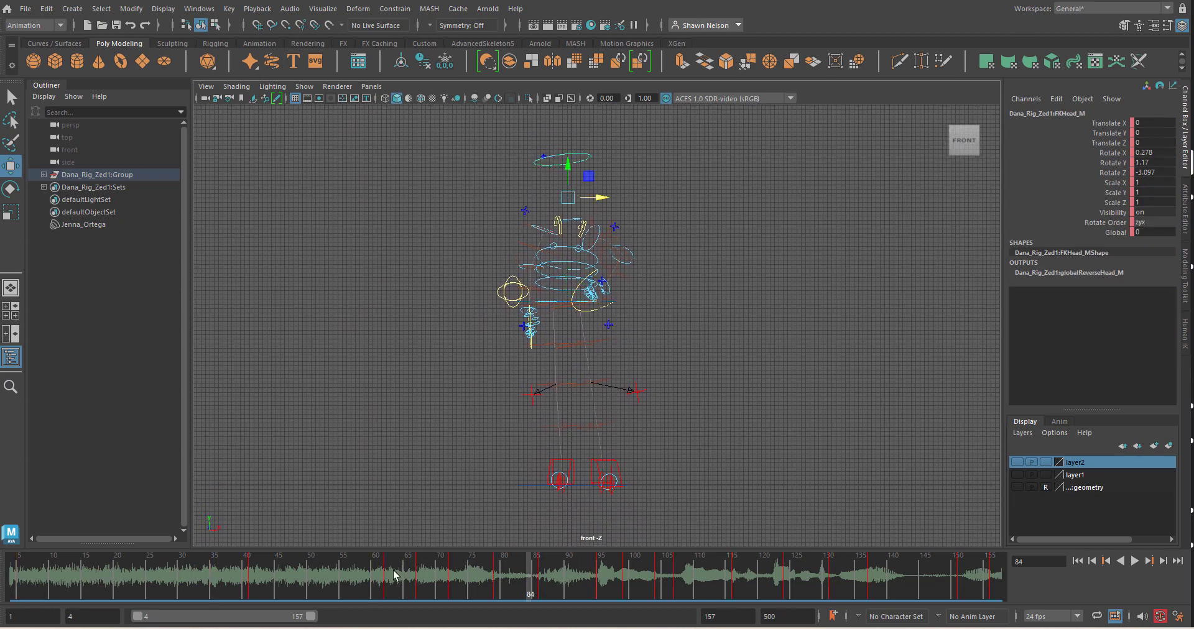
mouse_move(393, 576)
mouse_down()
mouse_move(436, 618)
mouse_move(511, 625)
mouse_move(439, 625)
mouse_move(452, 622)
mouse_up()
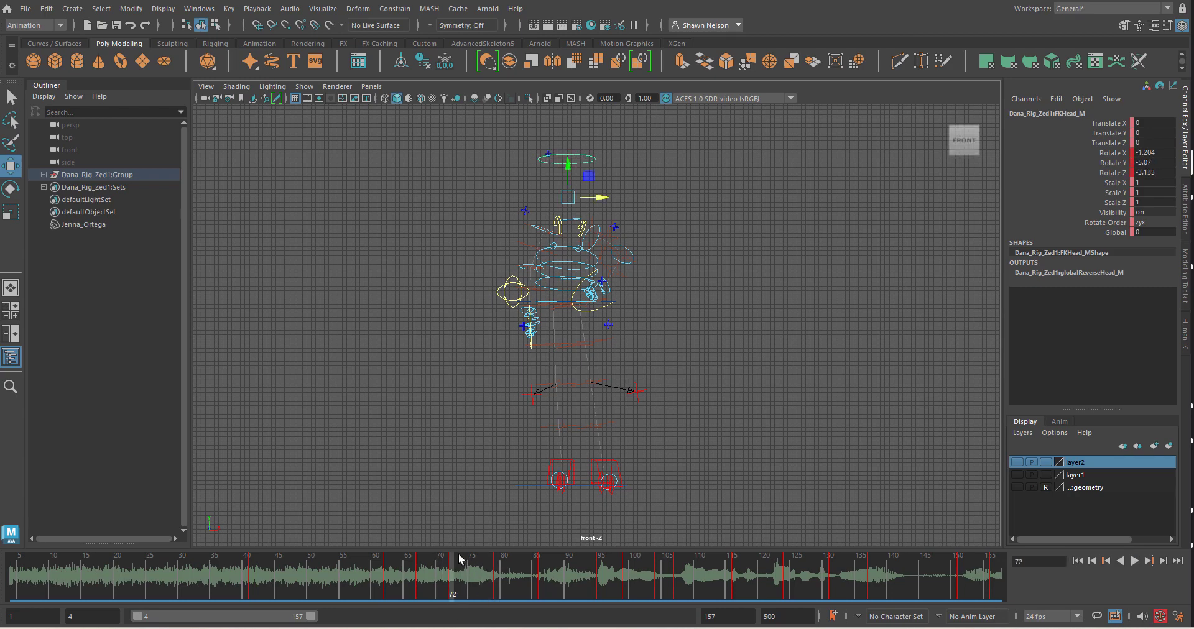
click(1017, 488)
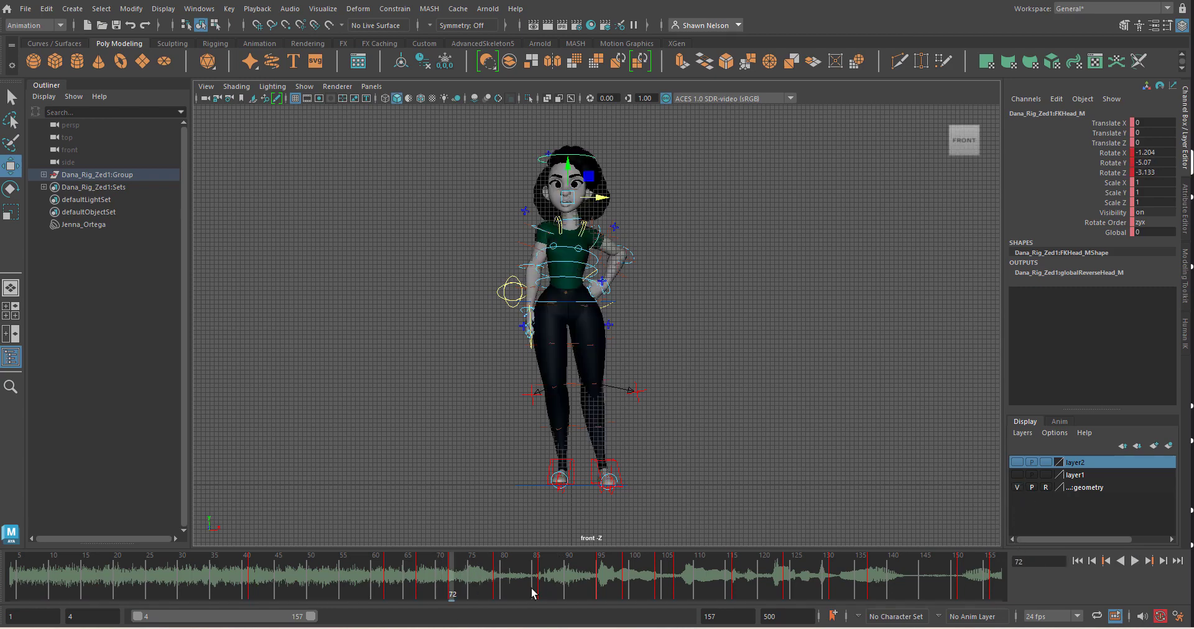
Step: Scrub and play through the head movement with the audio, stop at frame 100, and clear the selection
mouse_move(532, 594)
mouse_down()
mouse_move(359, 601)
mouse_move(509, 625)
mouse_up()
mouse_move(523, 615)
mouse_down()
mouse_move(542, 616)
mouse_move(302, 616)
mouse_move(526, 616)
mouse_up()
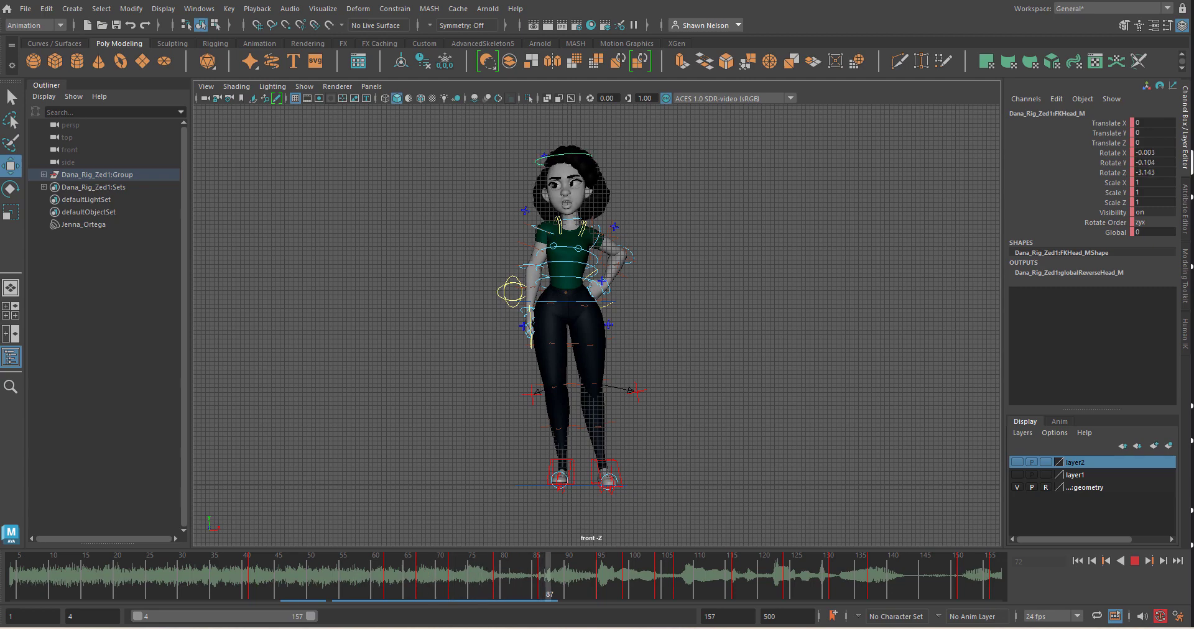
drag(580, 579, 210, 617)
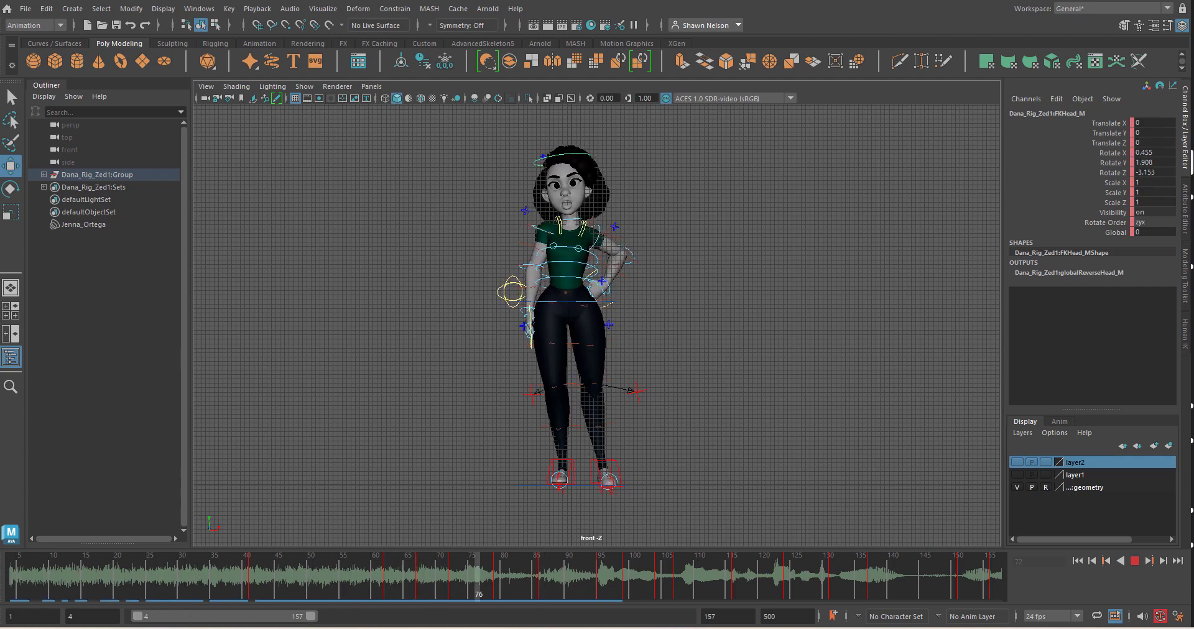
drag(523, 612, 13, 597)
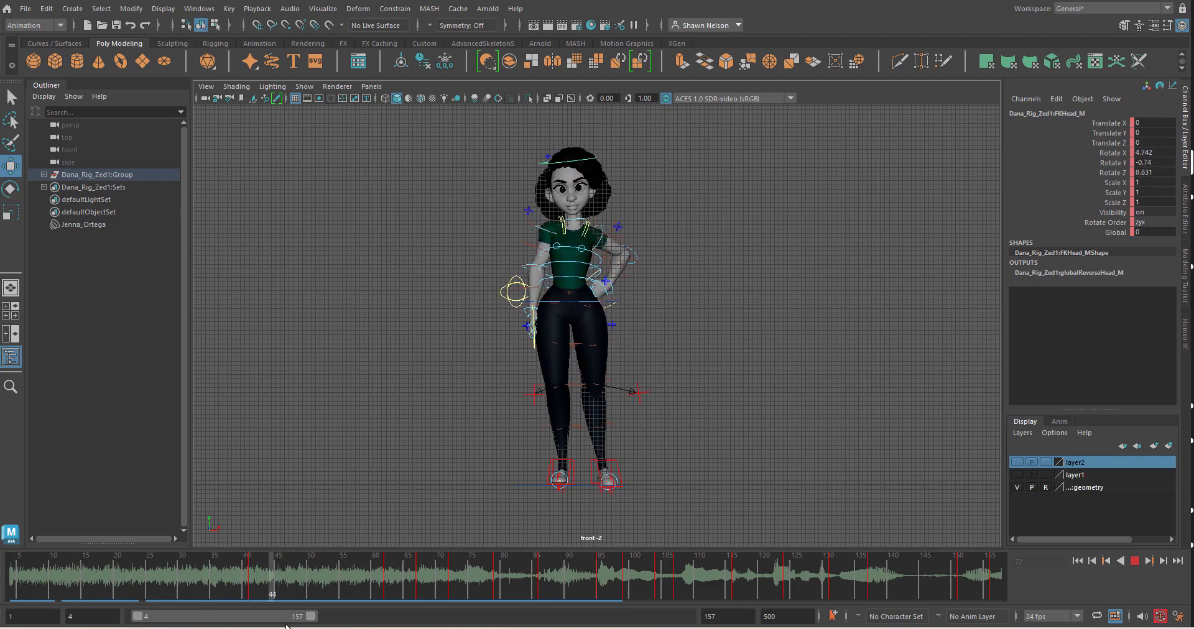
drag(596, 582, 635, 582)
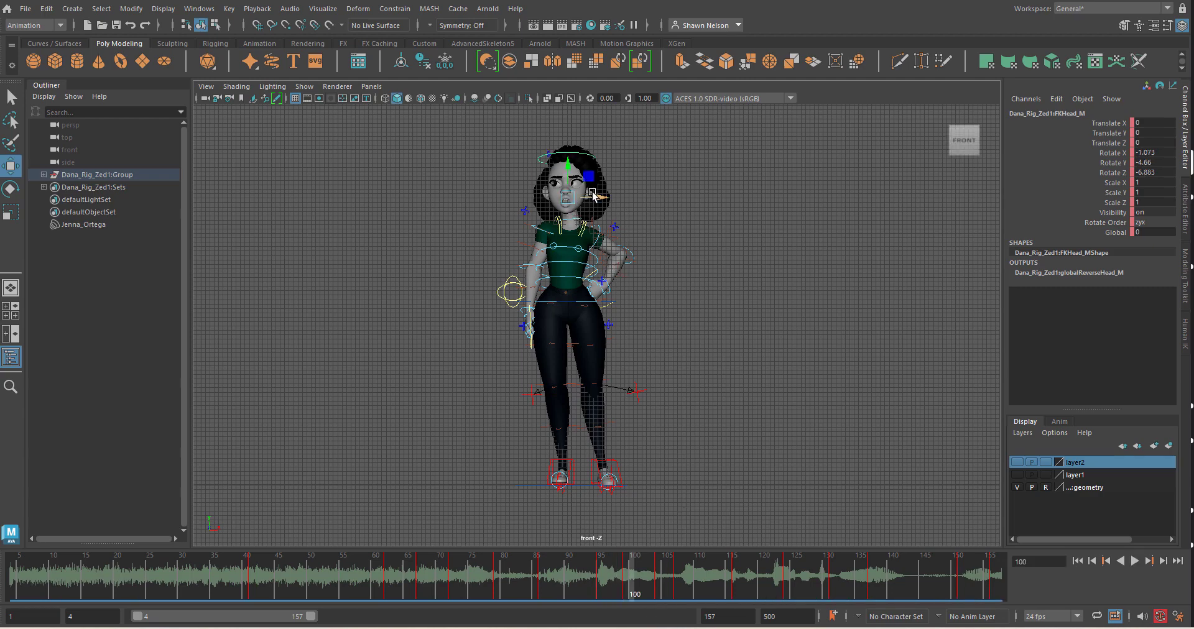
click(711, 352)
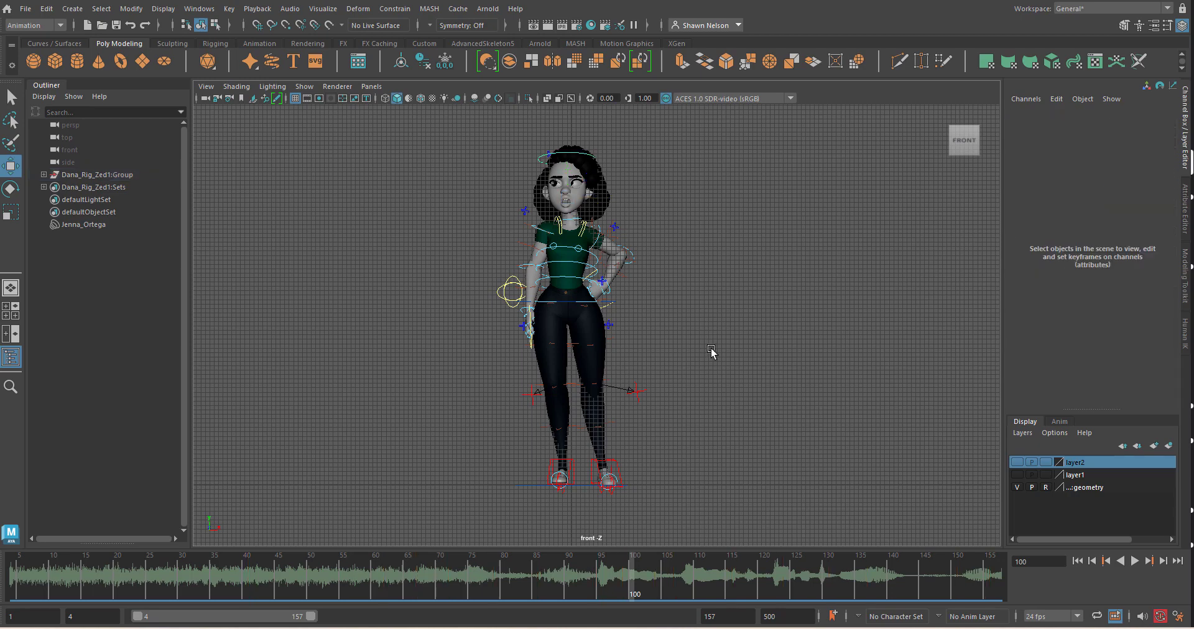
Step: Check the root control's keys, go to frame 95, hide the geometry layer, and box-select all the rig controls
click(566, 303)
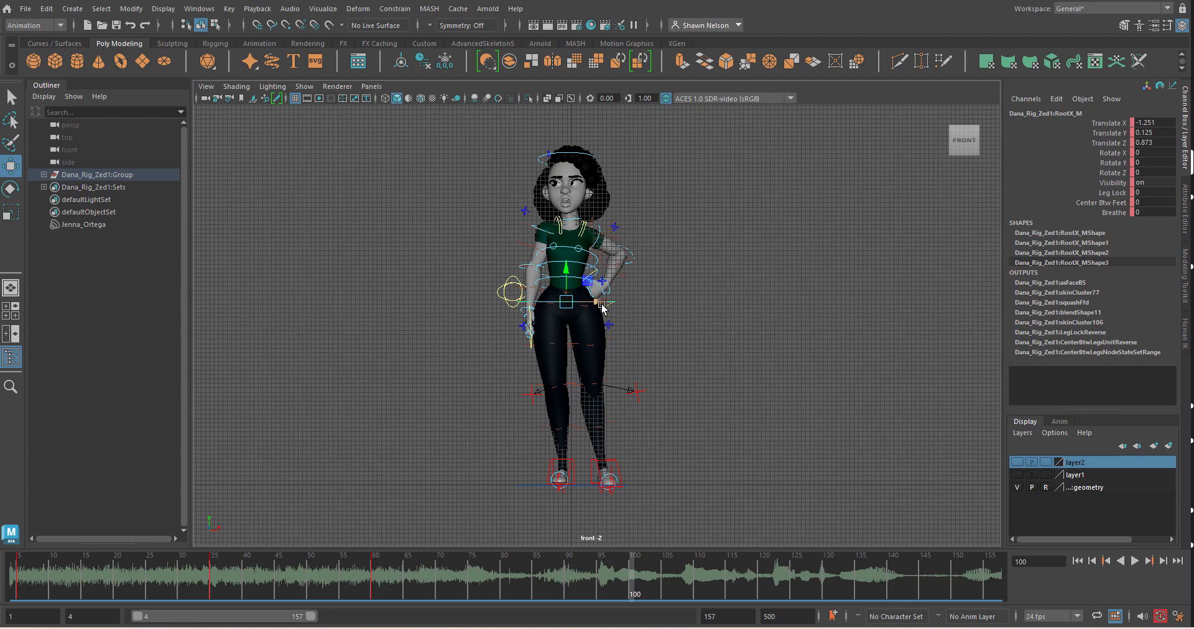
drag(633, 584, 601, 585)
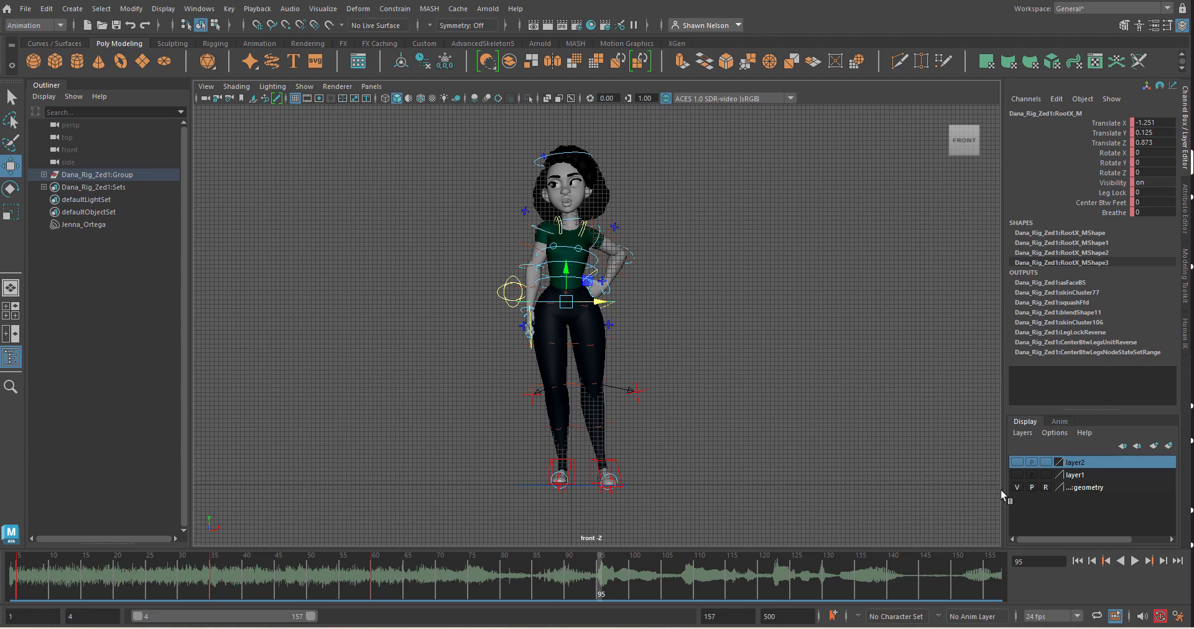
click(1021, 492)
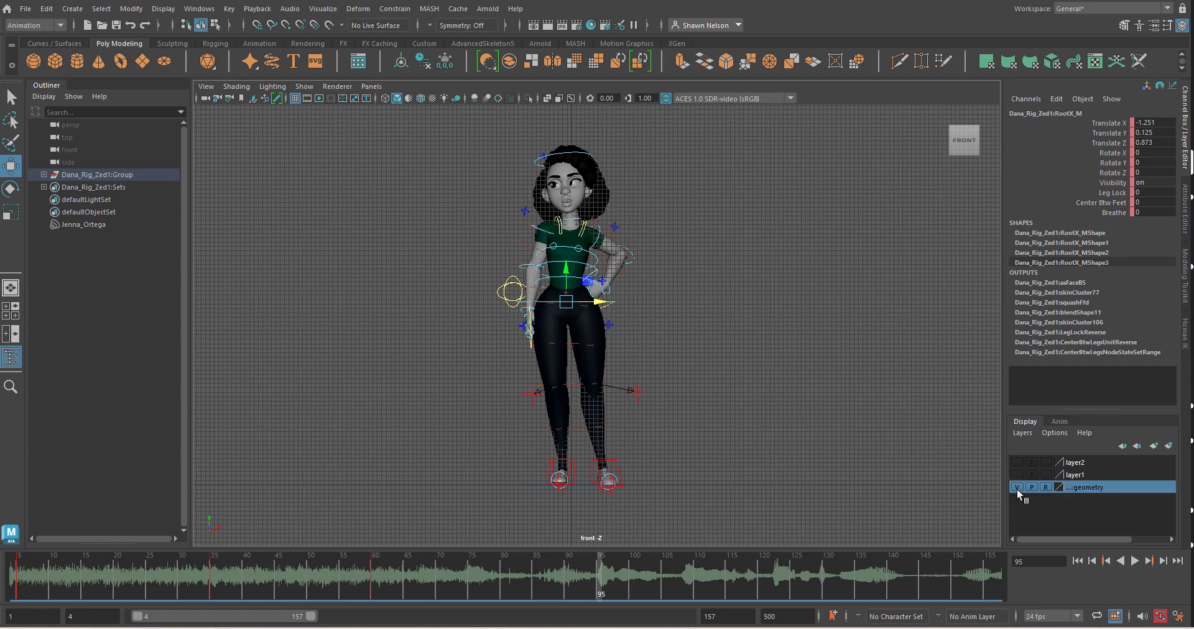
click(1018, 487)
drag(454, 131, 482, 425)
drag(457, 184, 698, 524)
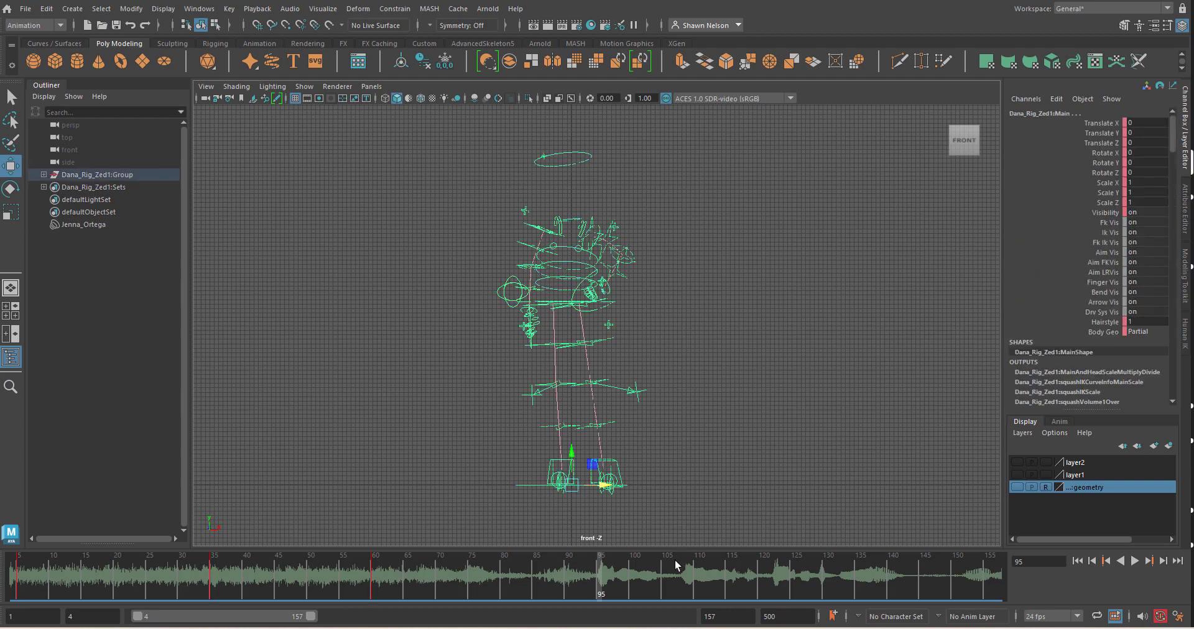
Step: Key all selected controls at frames 95 and 100, previewing the playback between them
key(alt+v)
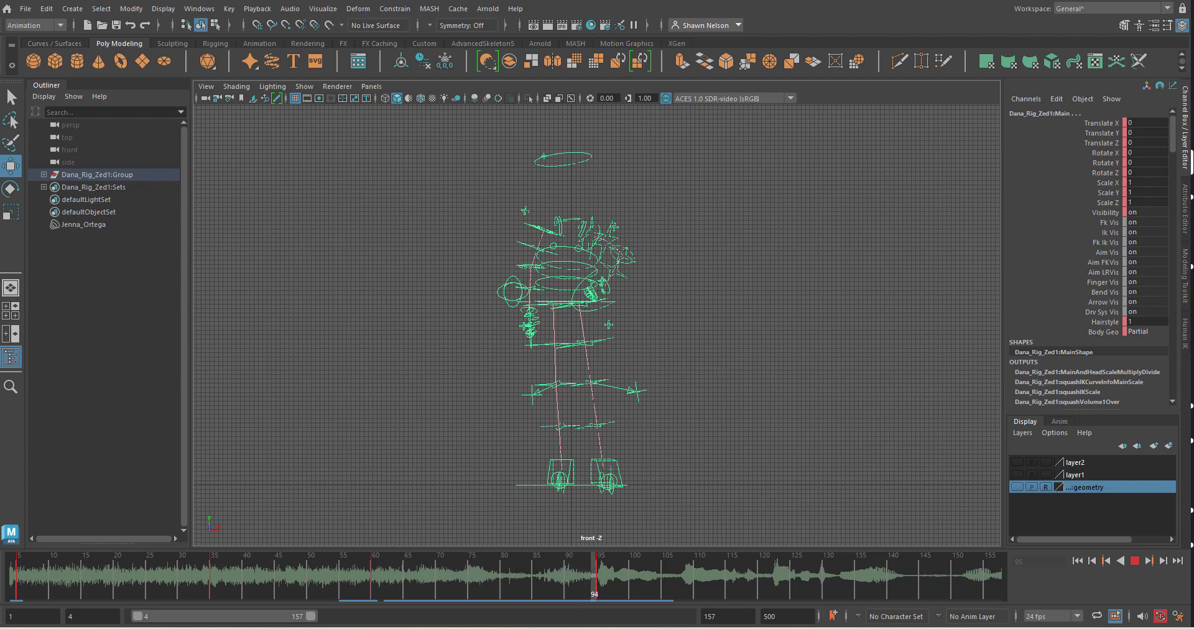
key(alt+v)
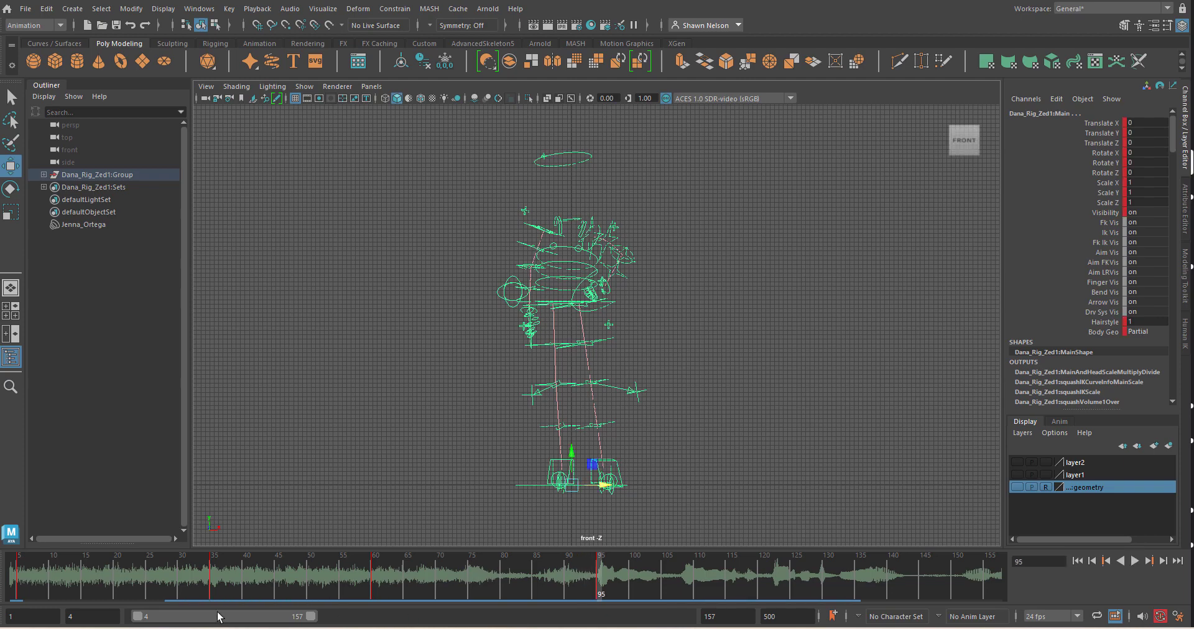
key(alt+v)
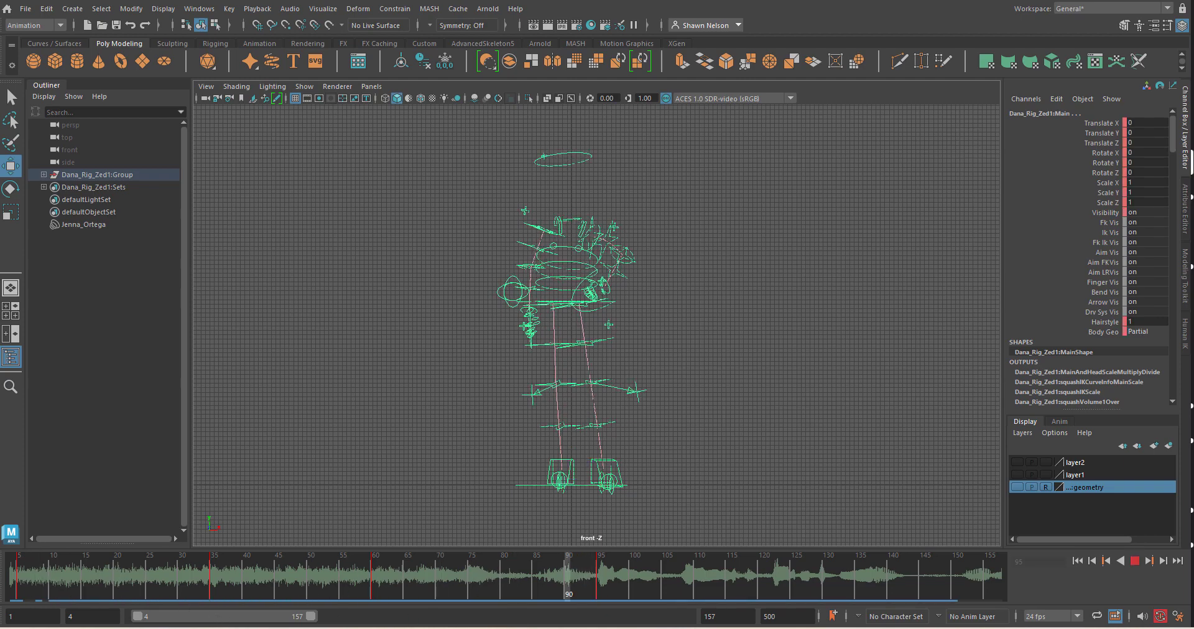
mouse_move(567, 591)
mouse_down()
mouse_move(651, 590)
mouse_move(630, 597)
mouse_up()
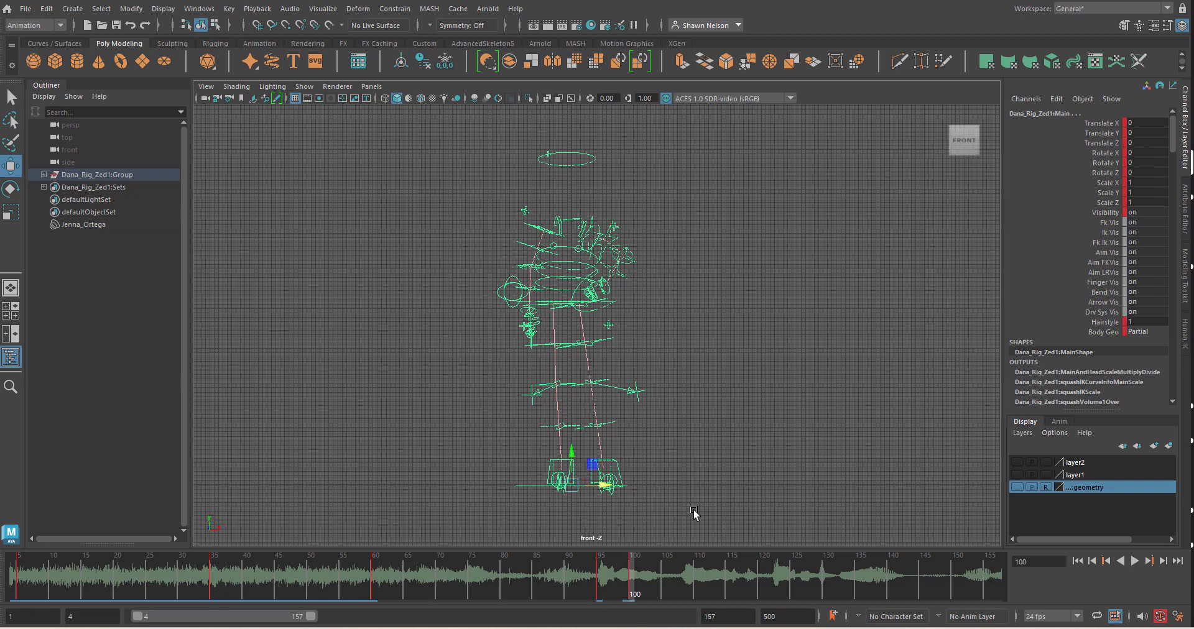
Step: Show the geometry layer again and select the hip root control at frame 100
click(1020, 485)
click(569, 314)
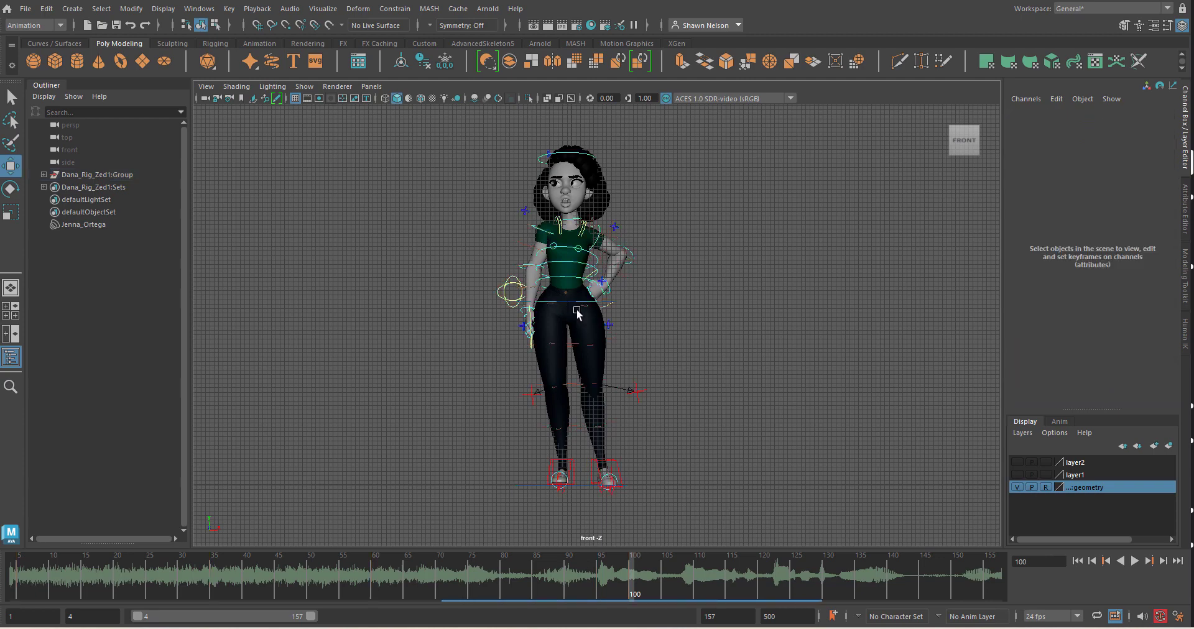
scroll(567, 310, up, 3)
click(546, 293)
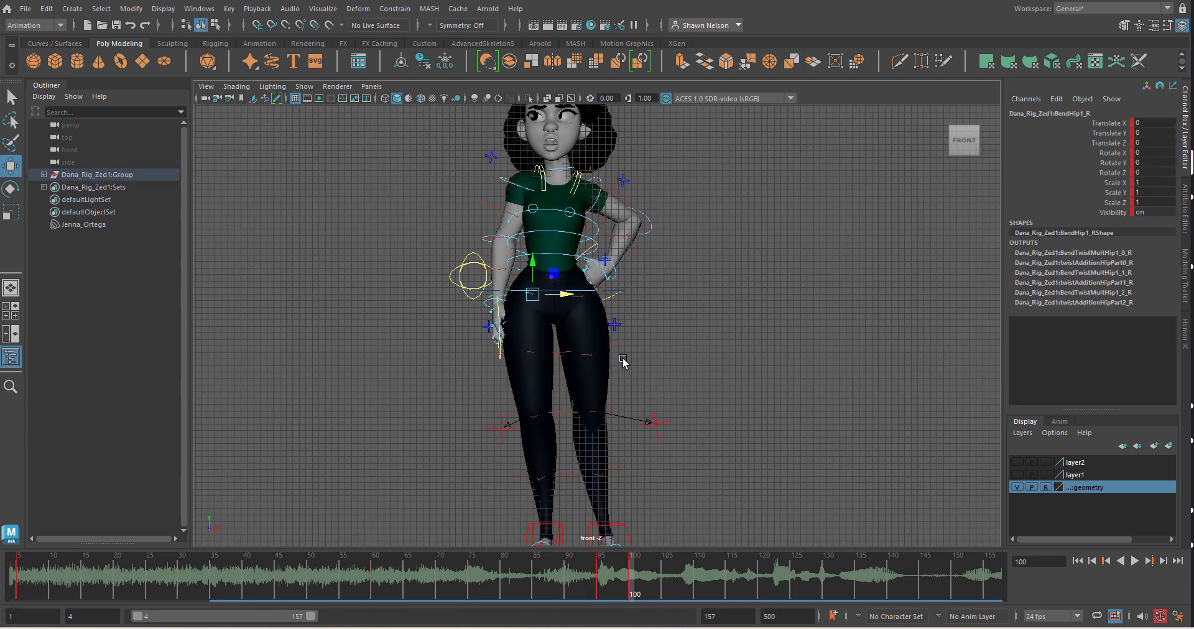
click(719, 387)
scroll(721, 397, down, 1)
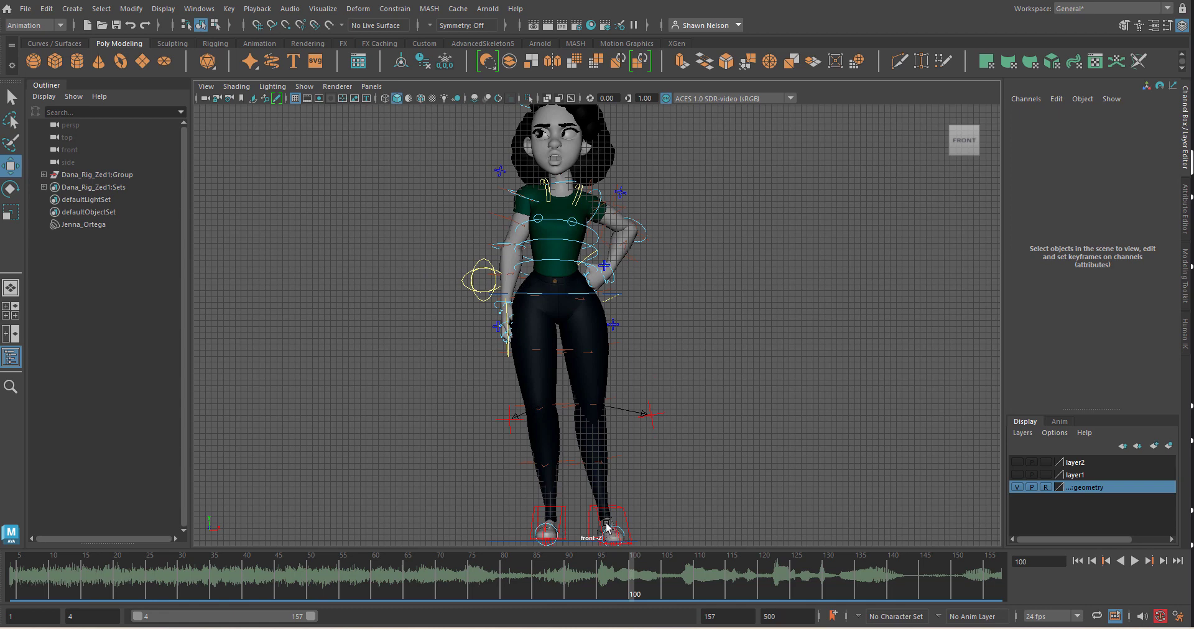
scroll(654, 503, down, 1)
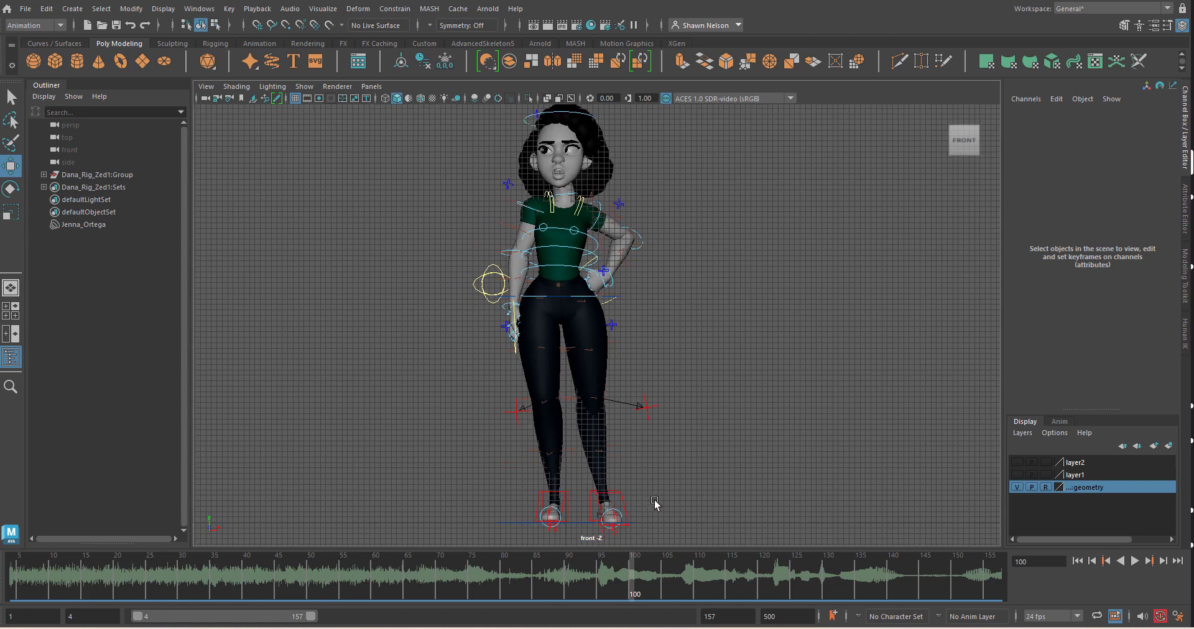
click(557, 298)
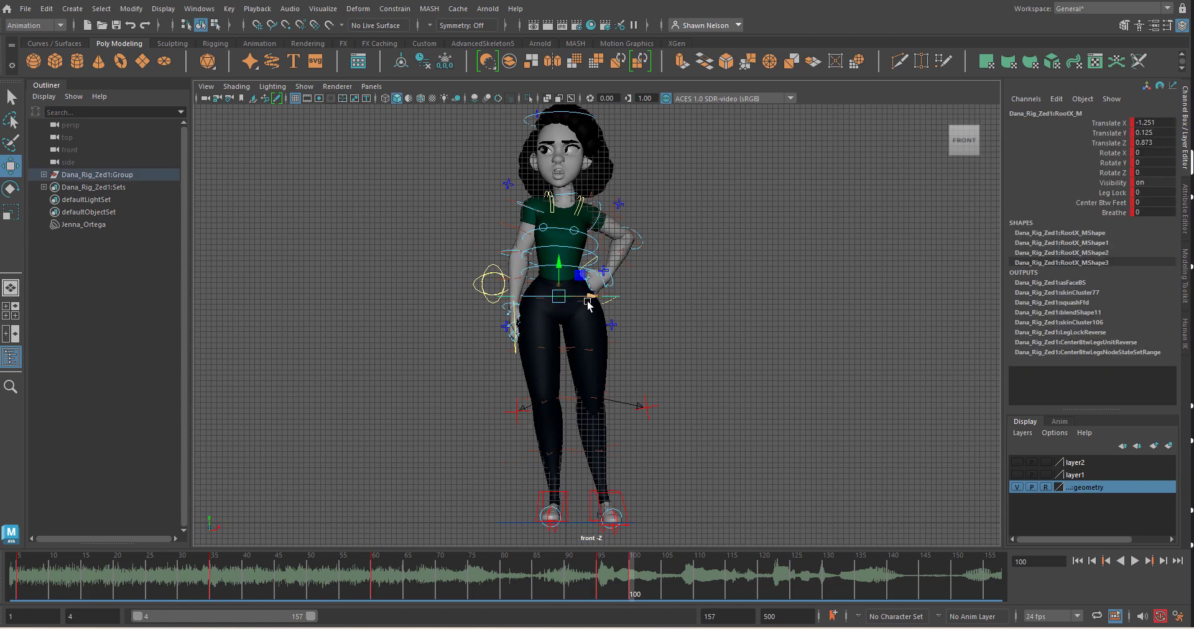
Step: In the perspective view, shift the hip root control at frame 100 to Translate X 6.992 and Translate Z -0.115
key(space)
drag(588, 303, 586, 267)
alt+drag(766, 359, 674, 378)
alt+drag(587, 490, 715, 460)
alt+drag(704, 398, 585, 435)
click(707, 413)
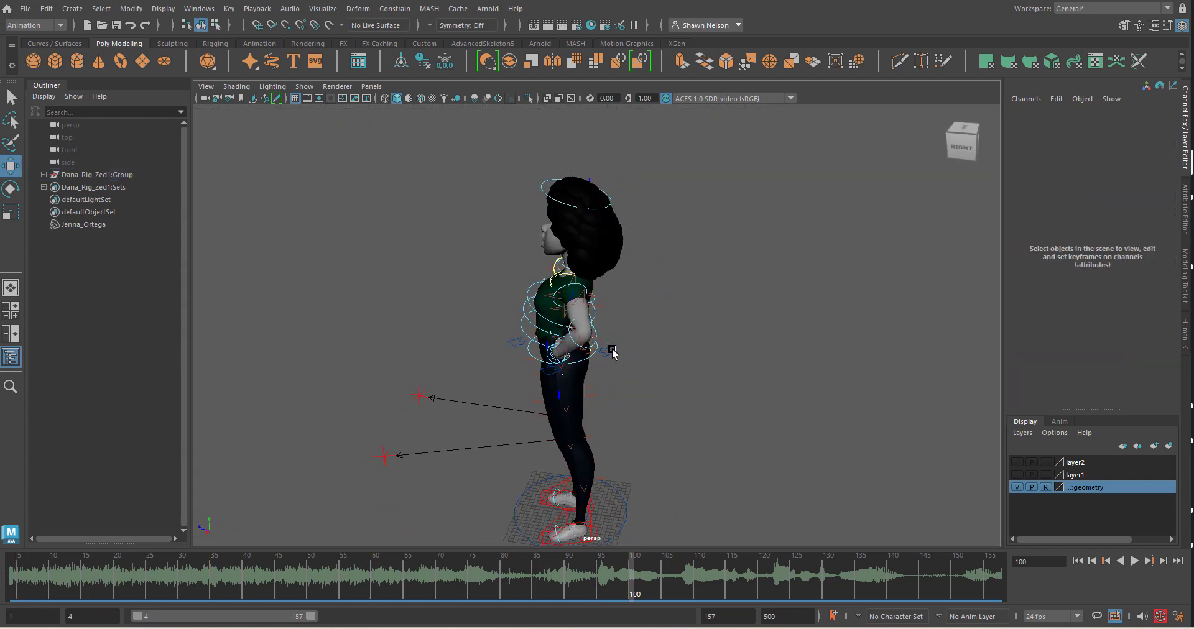
click(611, 350)
drag(552, 365, 552, 381)
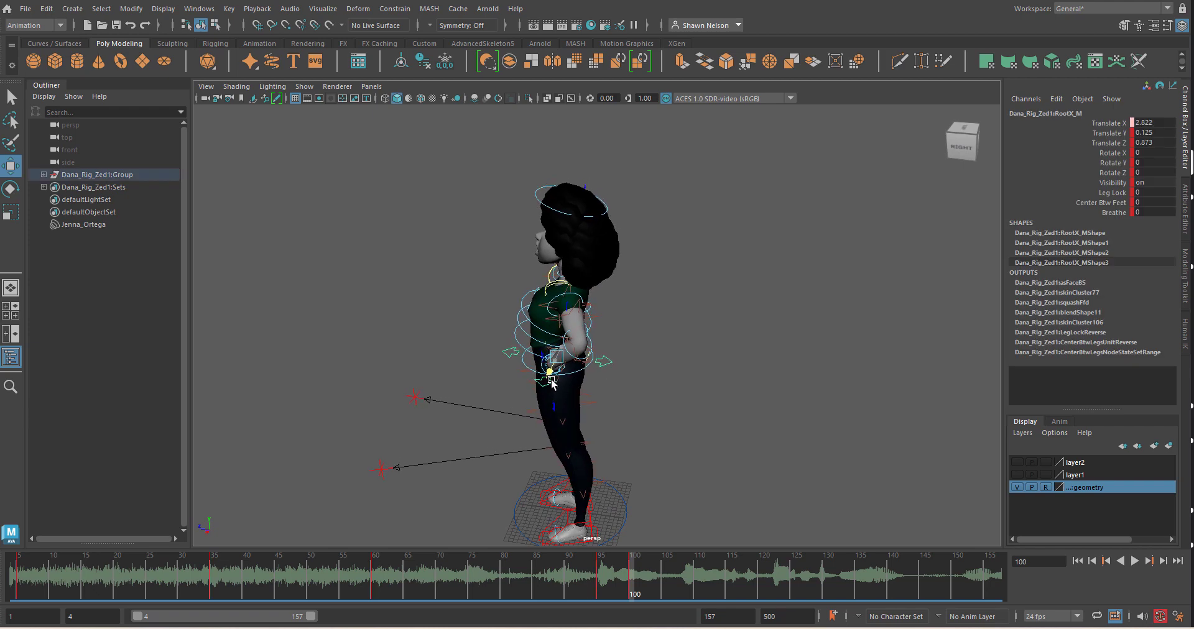
alt+drag(555, 465, 581, 396)
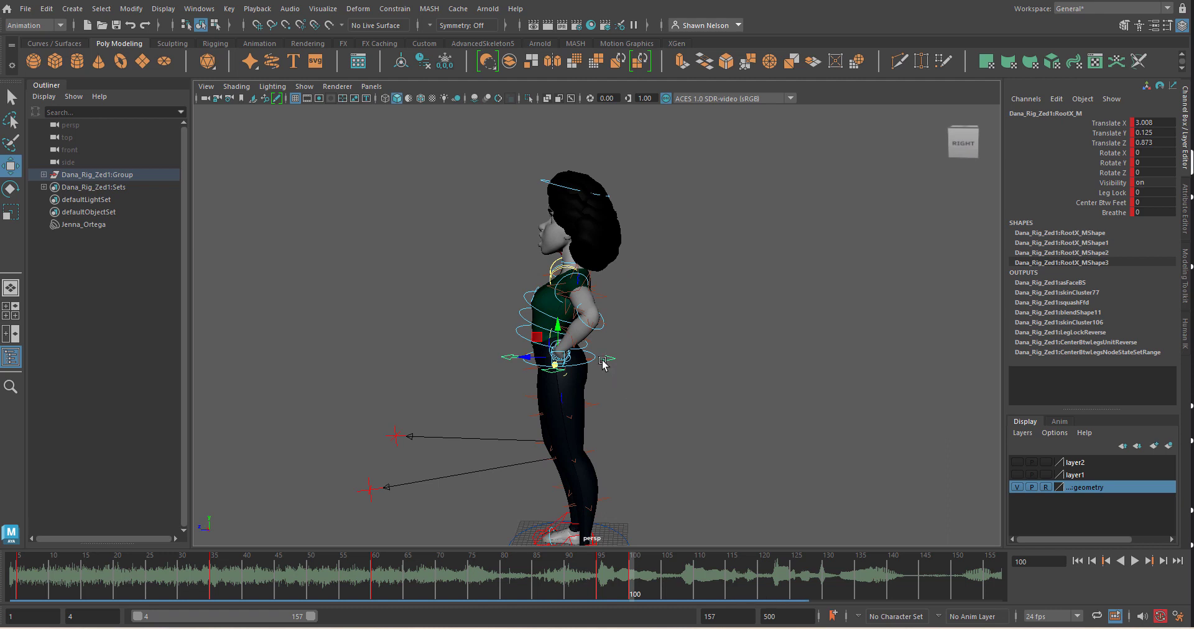
drag(546, 362, 625, 410)
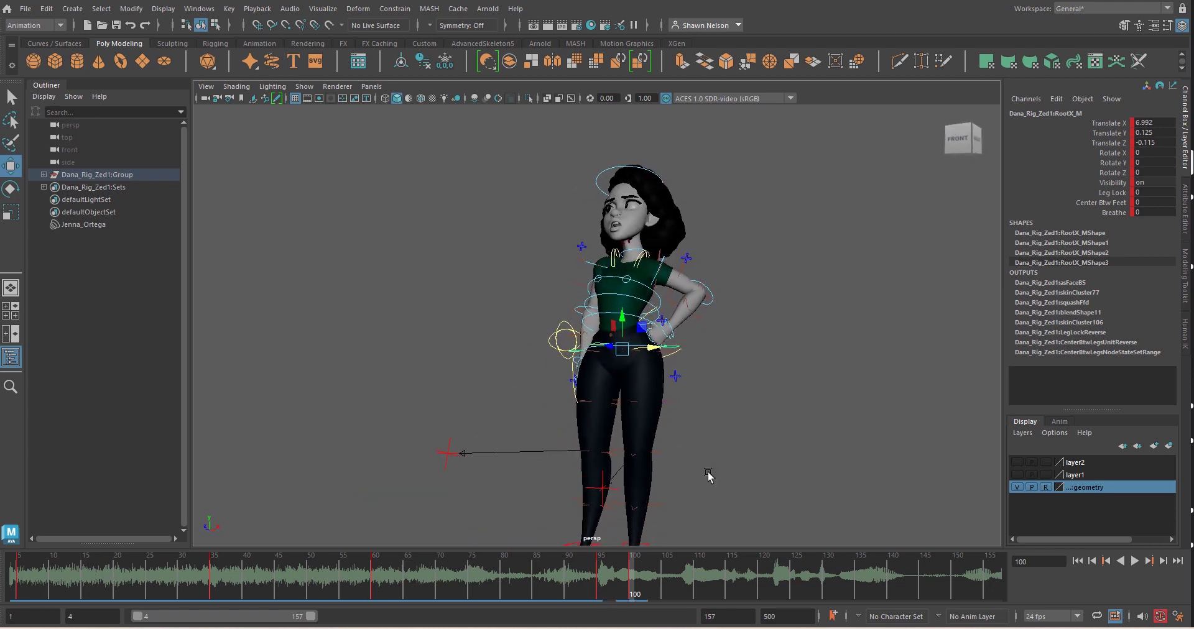
Step: Raise the right foot IK control to Translate Y 0.971 and rotate it to X 7.714, Y -7.623, Z -1.039
alt+right_drag(708, 474, 672, 462)
alt+drag(673, 464, 701, 474)
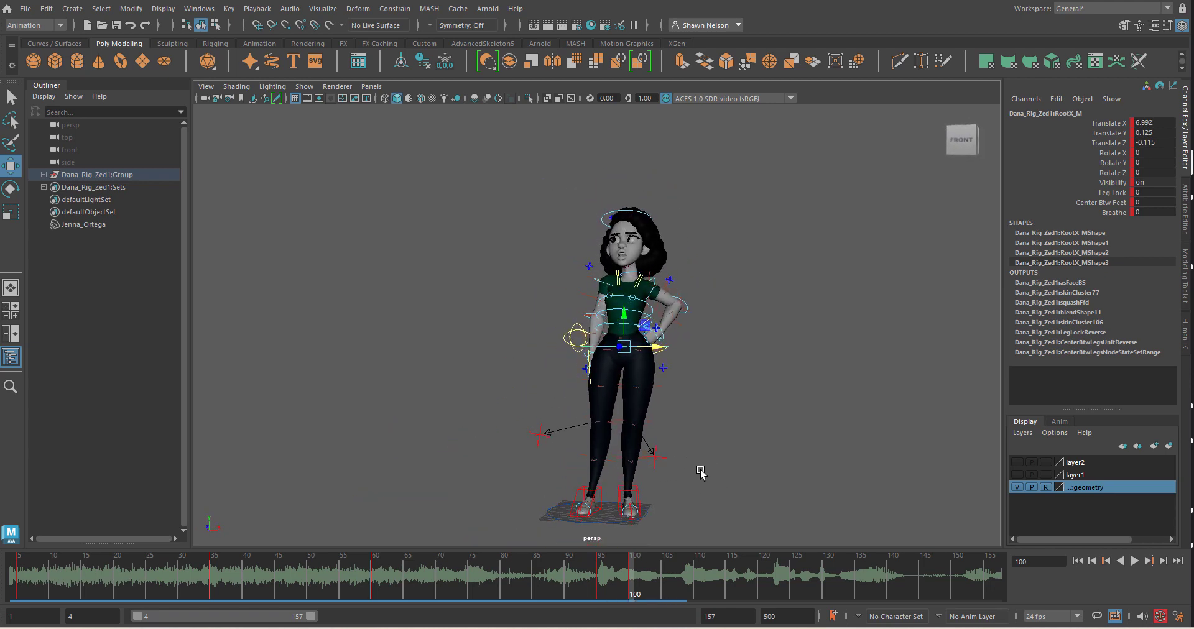
click(598, 501)
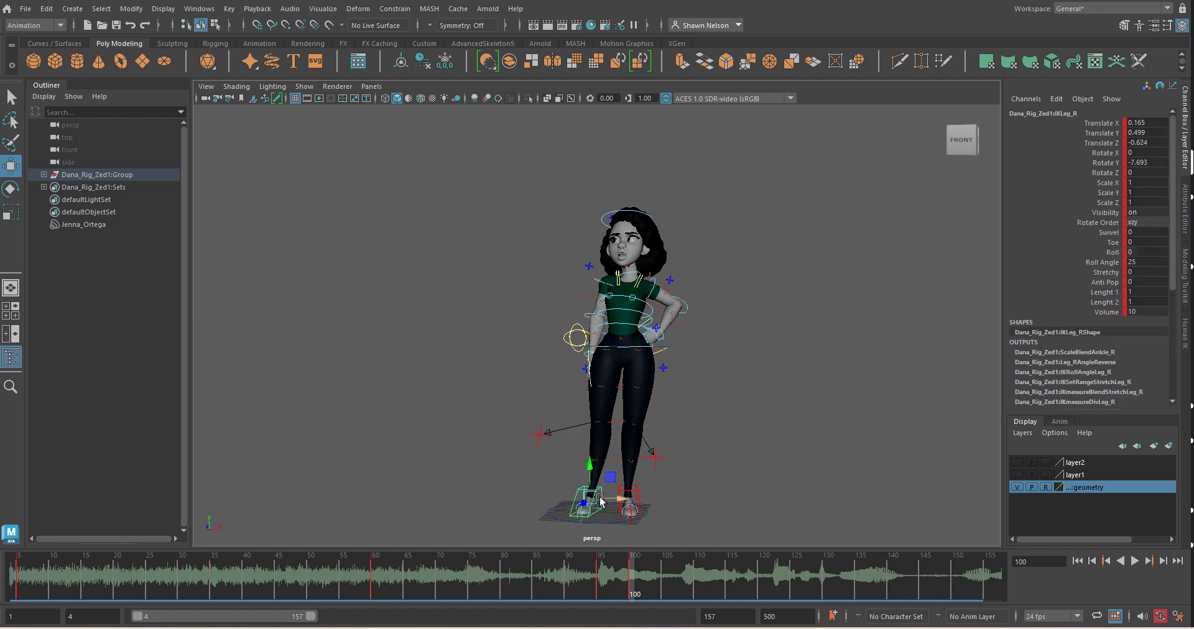
key(e)
drag(583, 488, 590, 470)
key(w)
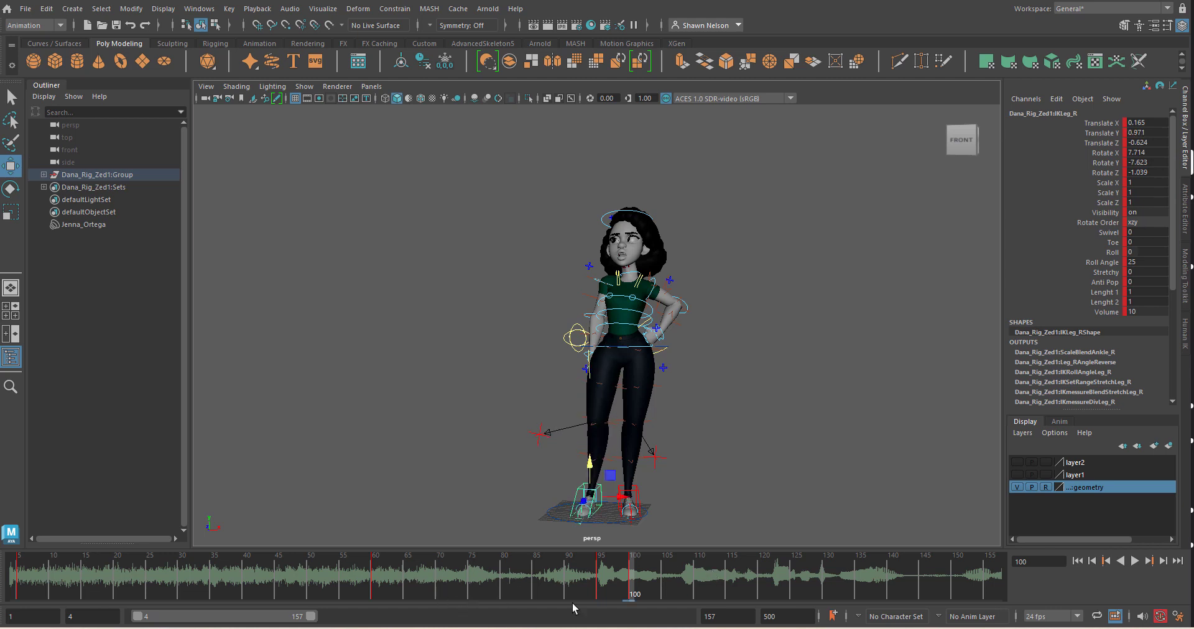
Step: Raise the hip root control at frame 97 to Translate Y 0.75, key it, and preview the playback
mouse_move(629, 590)
mouse_down()
mouse_move(598, 591)
mouse_move(638, 598)
mouse_move(598, 598)
mouse_move(627, 608)
mouse_move(614, 598)
mouse_up()
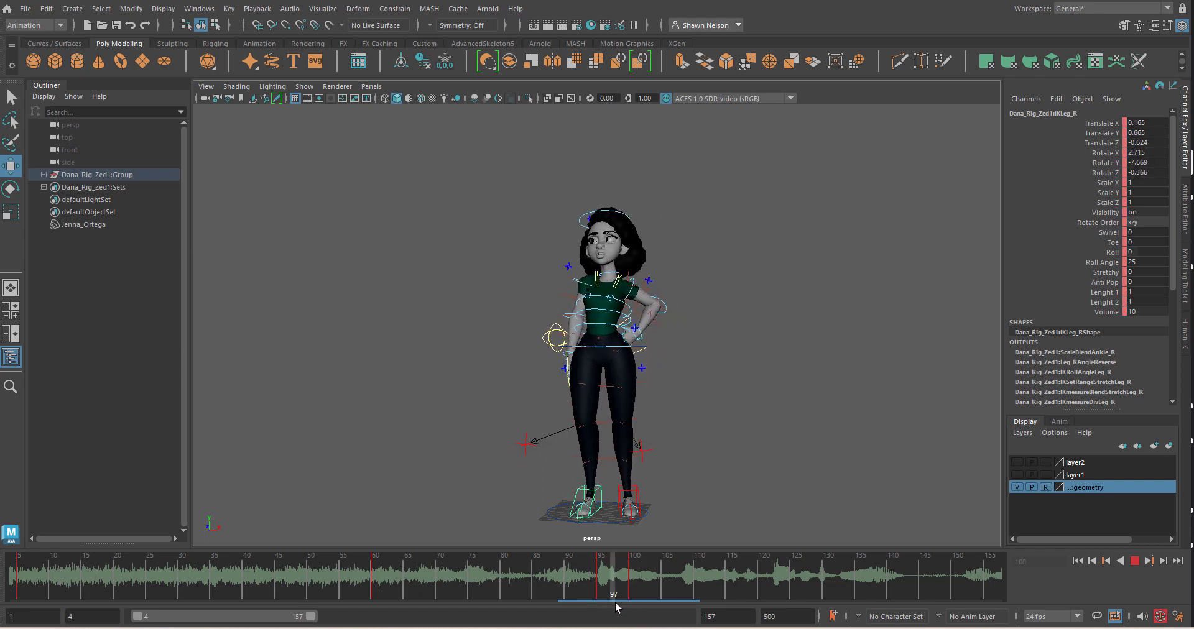
click(605, 350)
drag(607, 326, 603, 327)
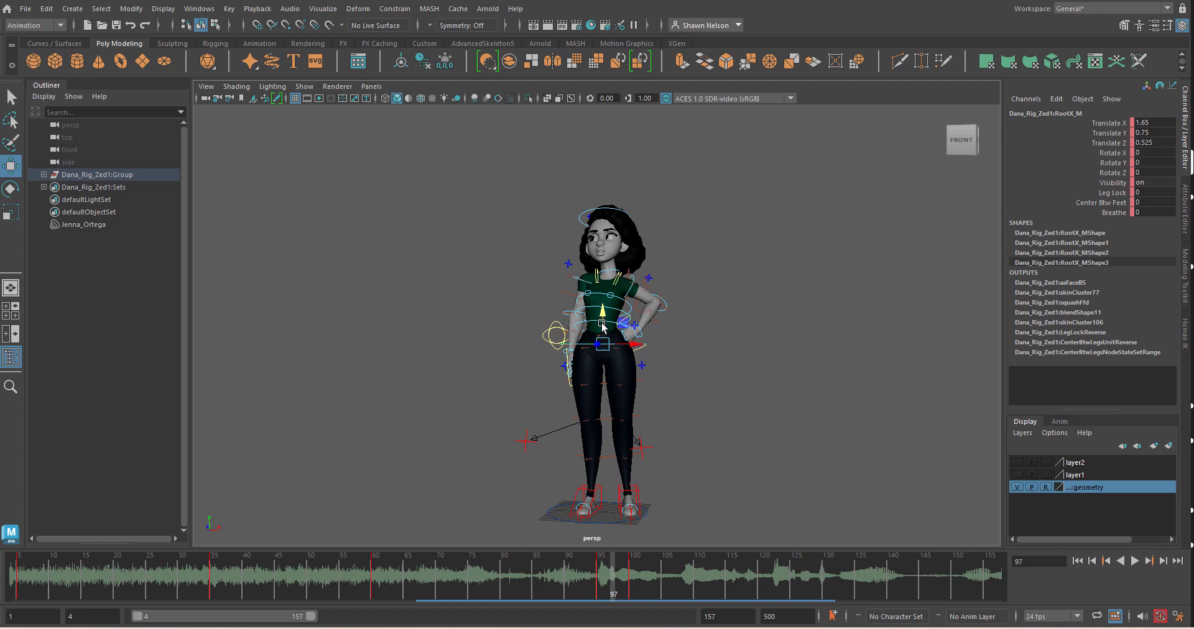
key(s)
key(alt+v)
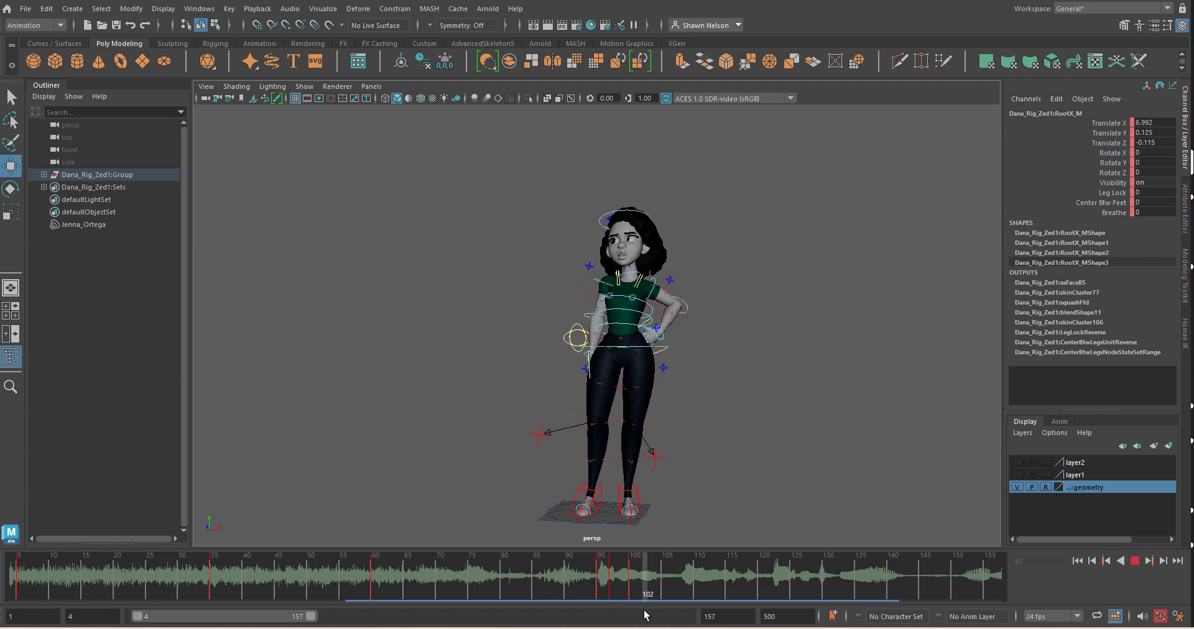
Step: In the front view at frame 100, shift the hip root control to Translate X 4.254 and Translate Y 0.239
mouse_move(661, 599)
mouse_down()
mouse_move(594, 588)
mouse_move(639, 594)
mouse_up()
click(1106, 562)
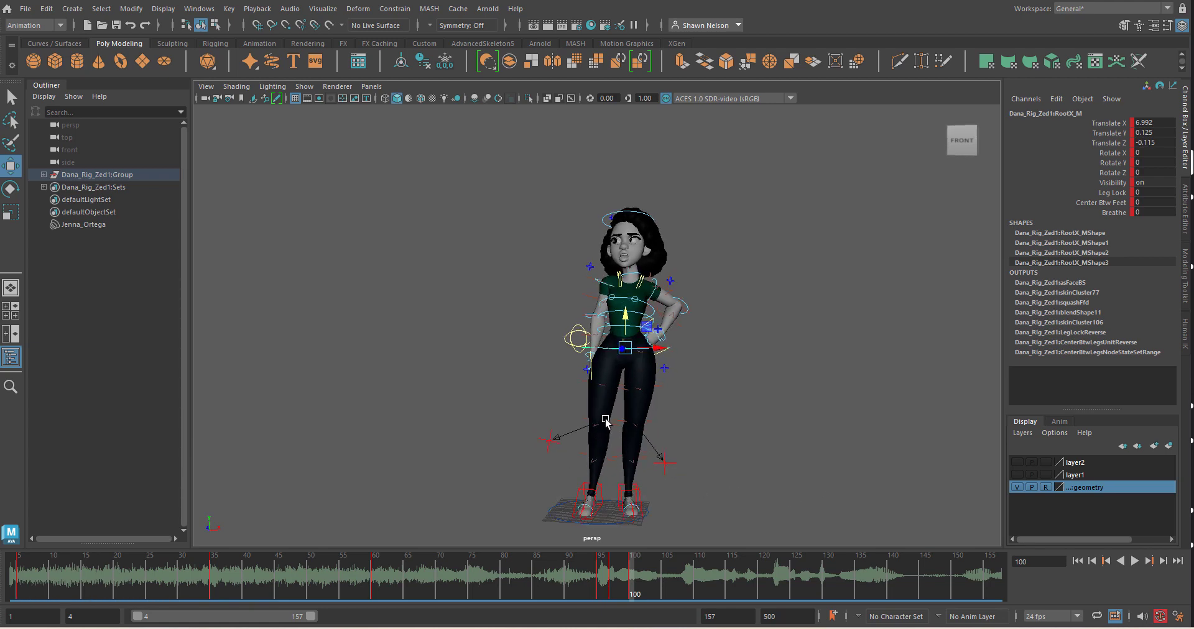
key(space)
drag(606, 420, 616, 440)
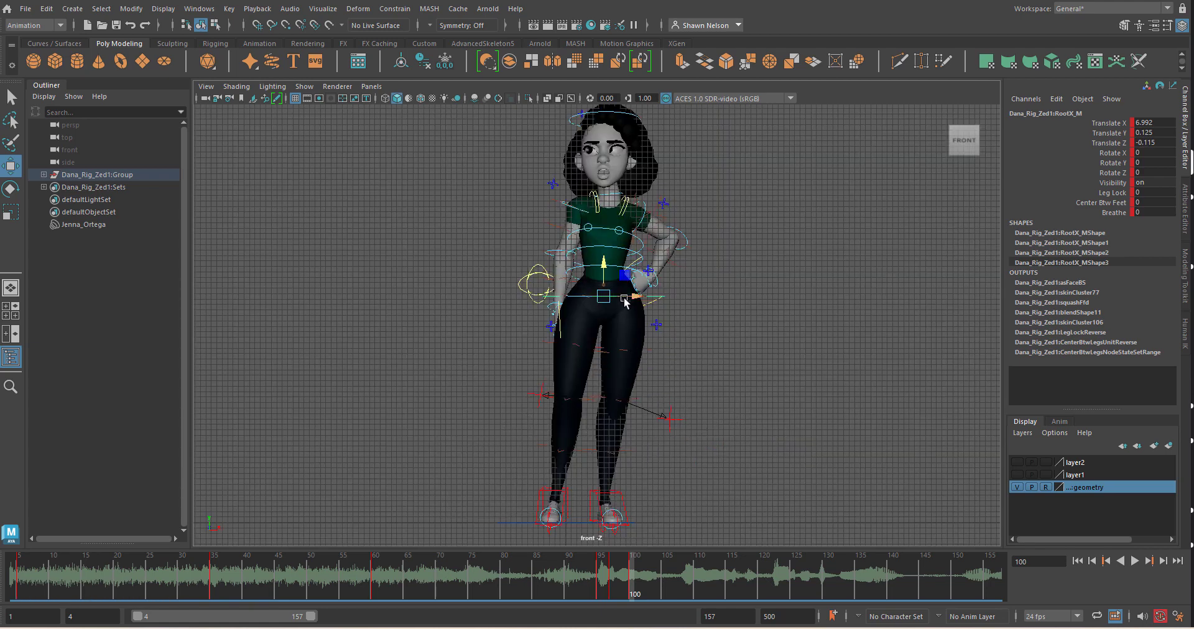
drag(605, 298, 626, 299)
mouse_move(620, 584)
mouse_down()
mouse_move(602, 579)
mouse_move(633, 591)
mouse_up()
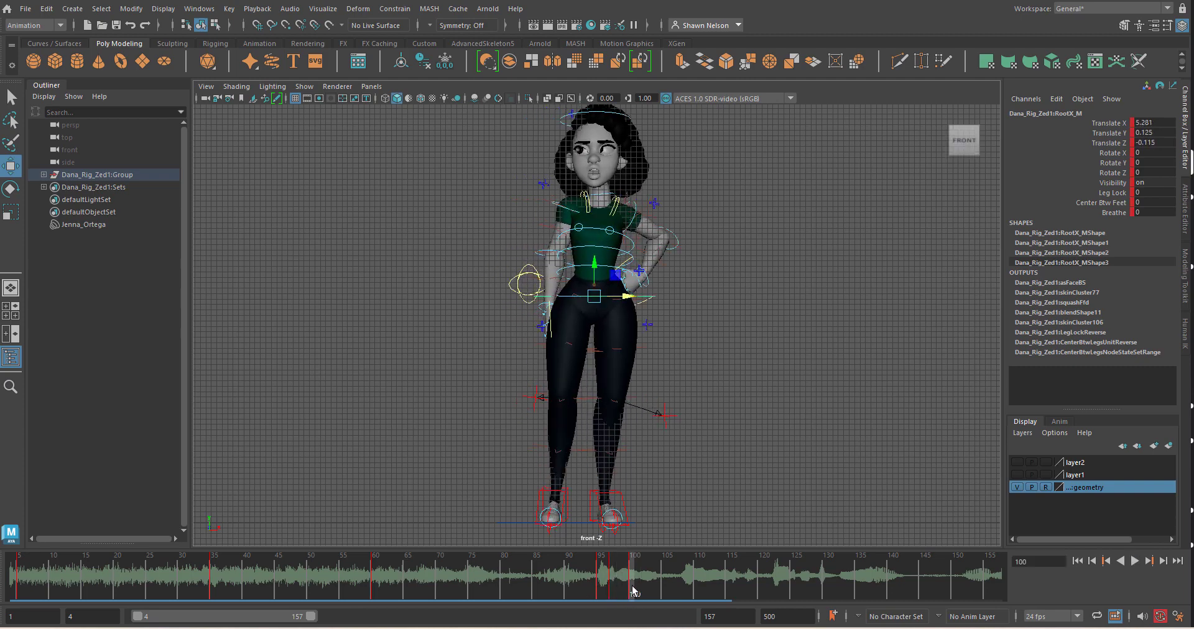
drag(625, 299, 583, 270)
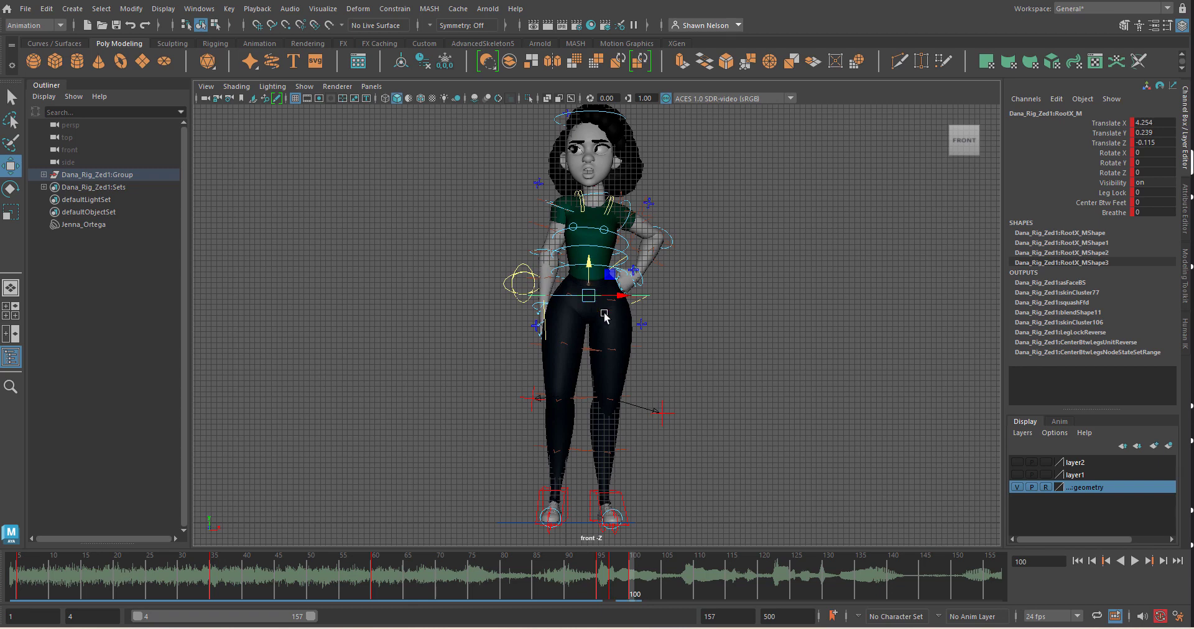
Step: Rotate the hip root control at frame 100 to Rotate Y -25.33 and scrub through the motion to check it
key(e)
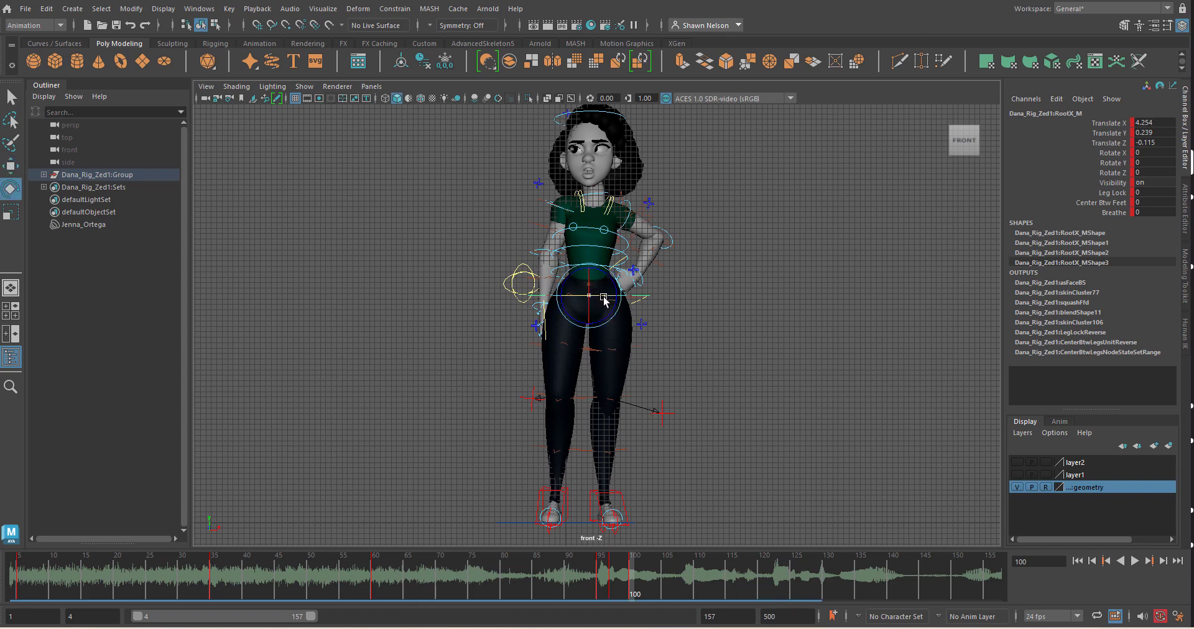
mouse_move(604, 299)
mouse_down()
mouse_move(594, 302)
mouse_move(617, 303)
mouse_up()
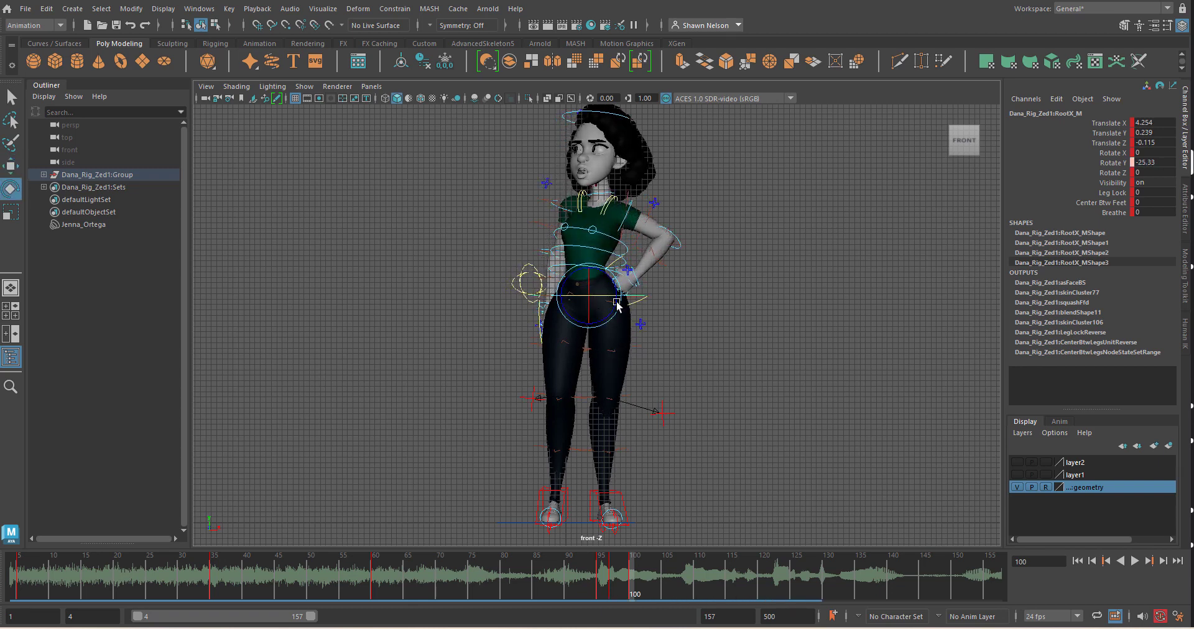
click(678, 342)
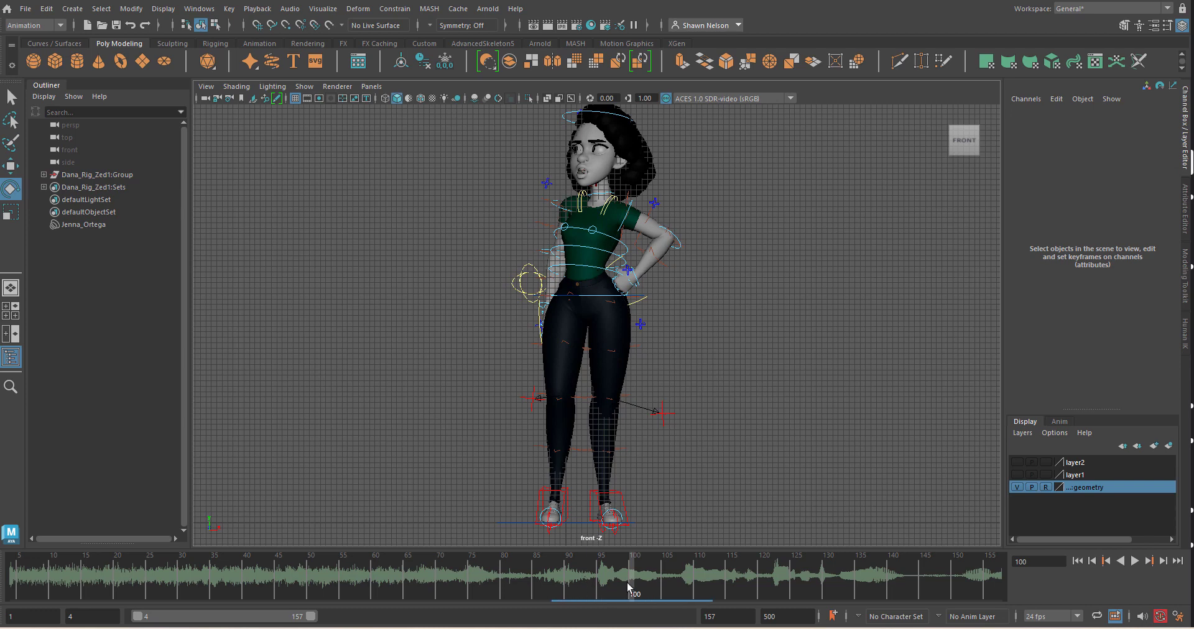
drag(635, 580, 671, 623)
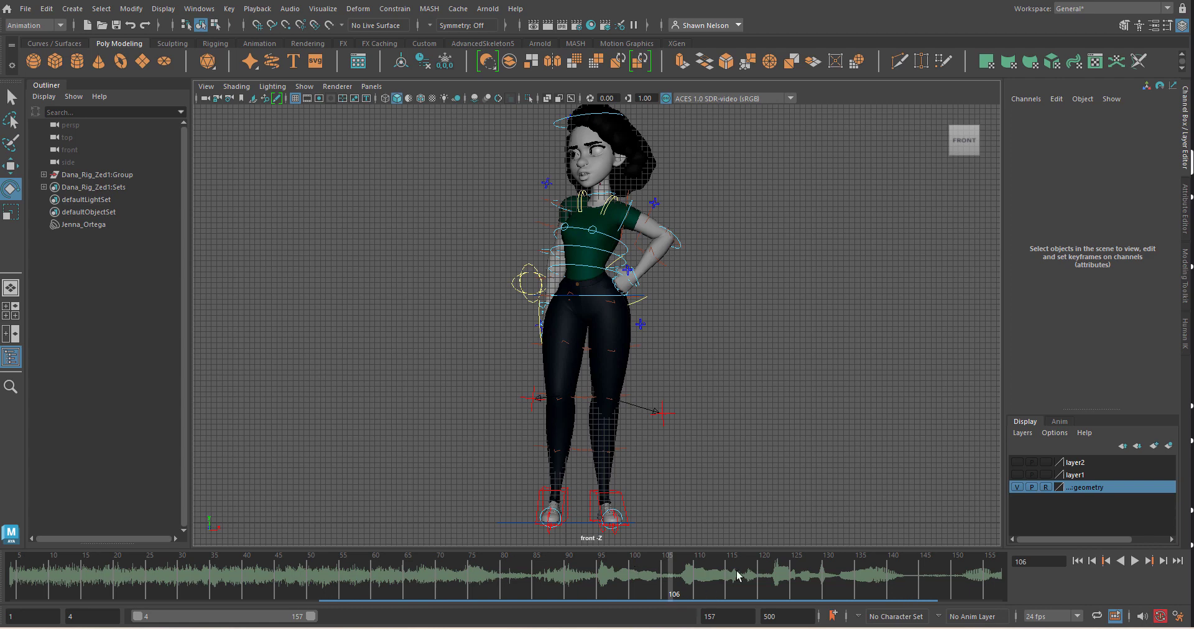
Step: Hide the geometry layer, select all the rig controls, and hold the frame 100 pose by keying it at frame 142
click(1016, 487)
drag(454, 174, 753, 544)
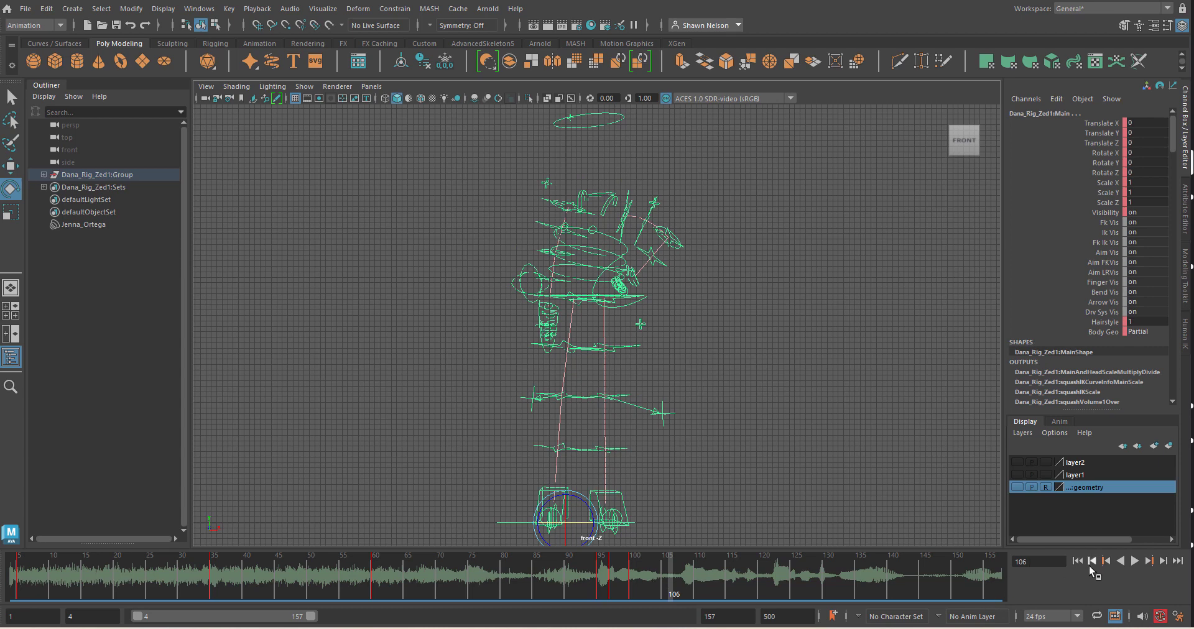
click(1105, 563)
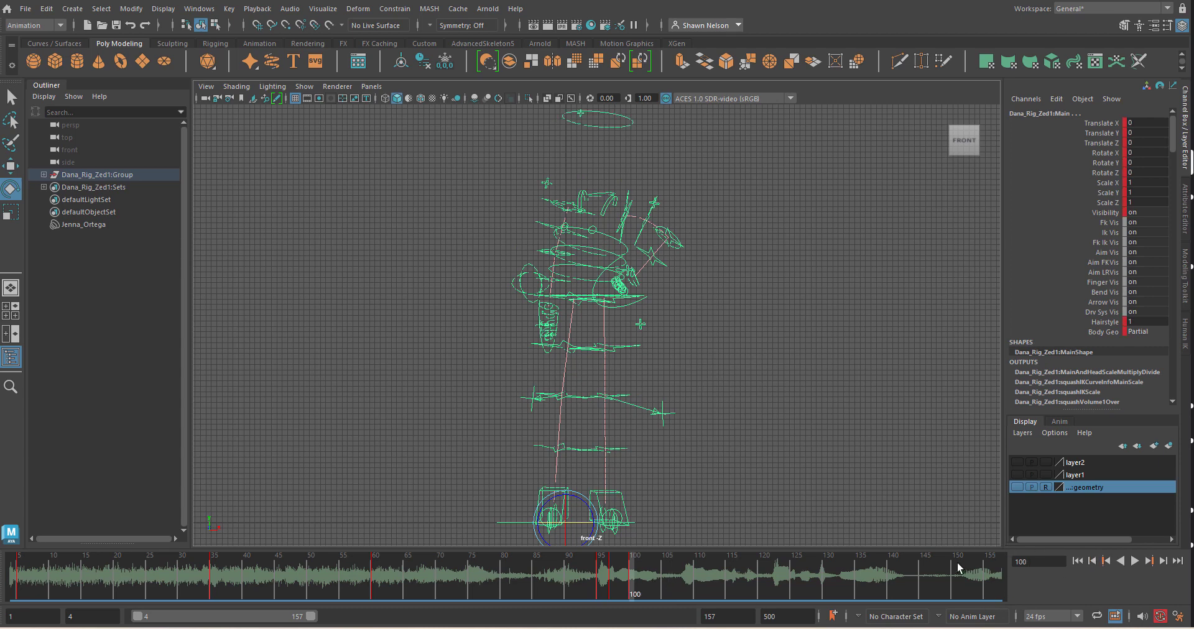
click(299, 579)
key(alt+v)
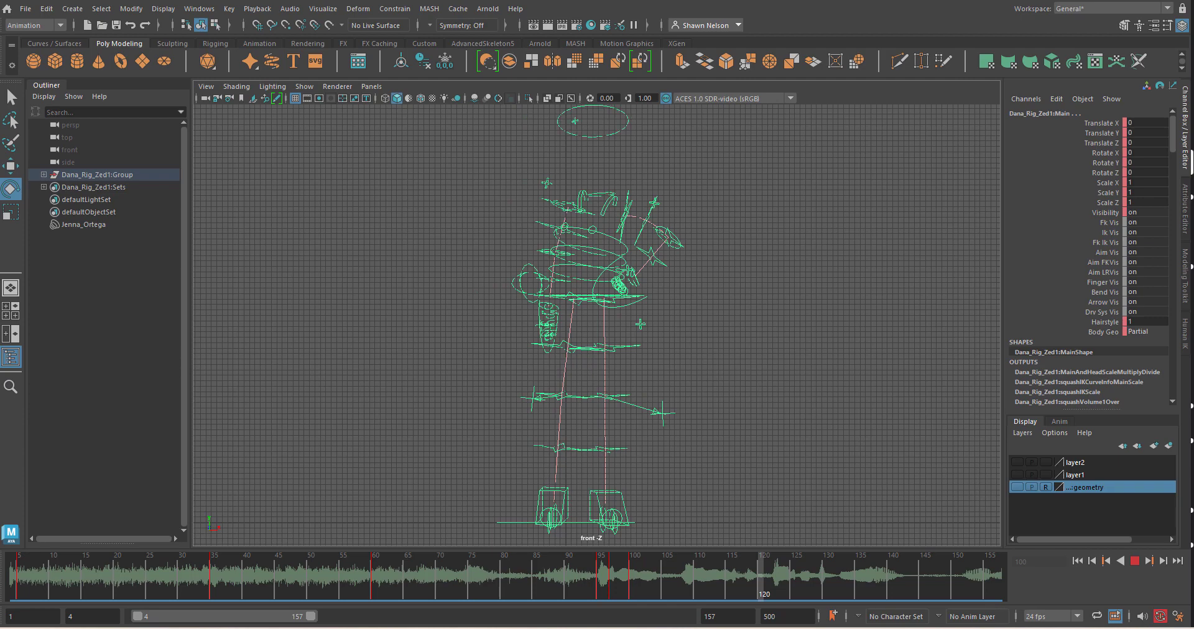
drag(764, 627, 901, 606)
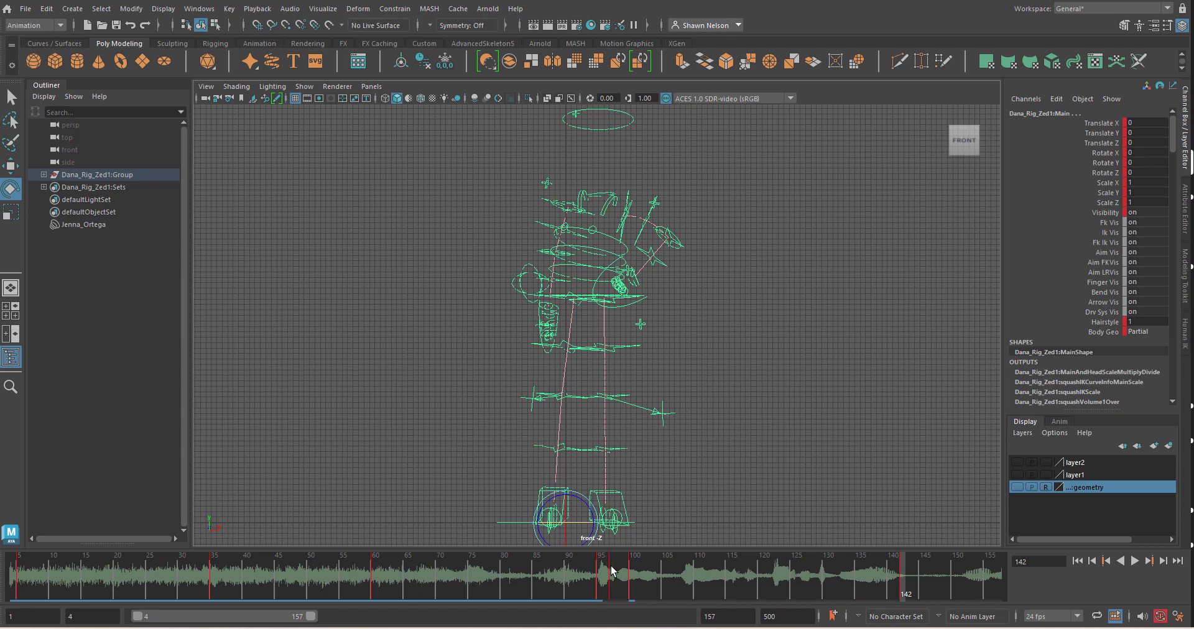
Step: Extend the end of the playback range to frame 372 and preview the audio to reach the next pose point at frame 145
drag(898, 589, 570, 599)
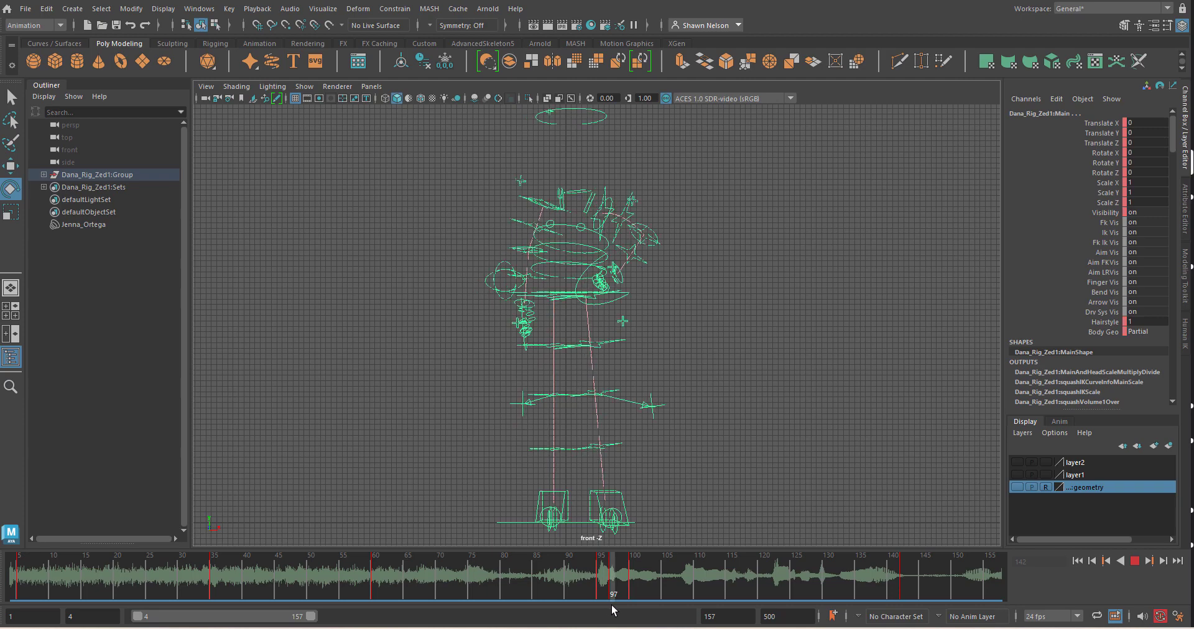
key(Escape)
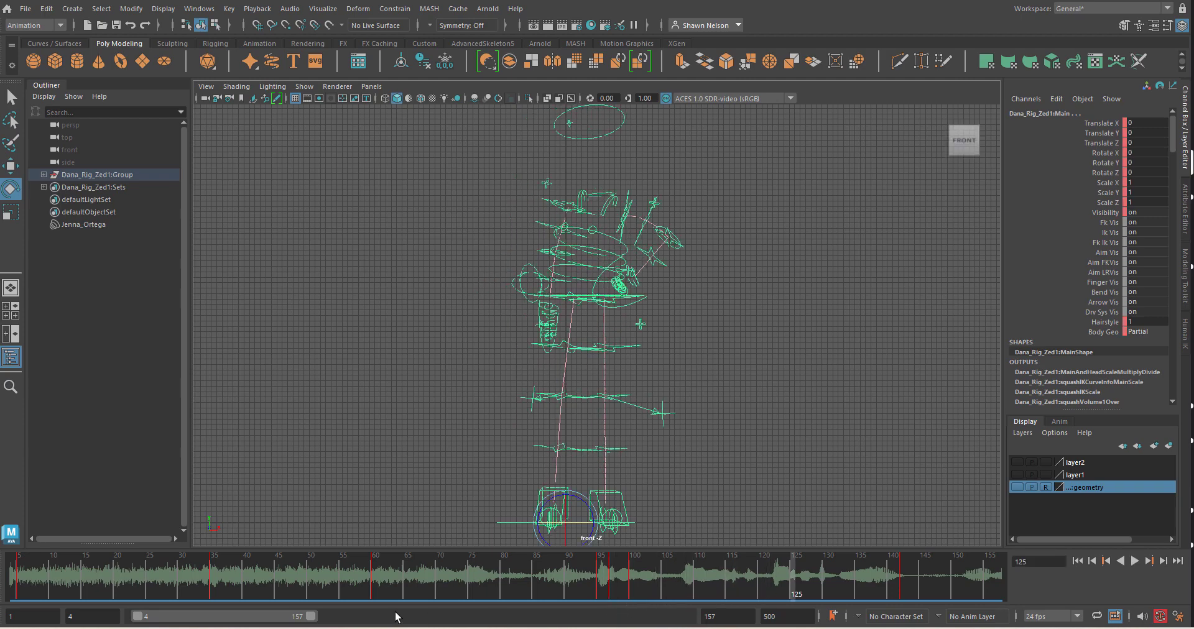
drag(318, 618, 546, 617)
key(alt+v)
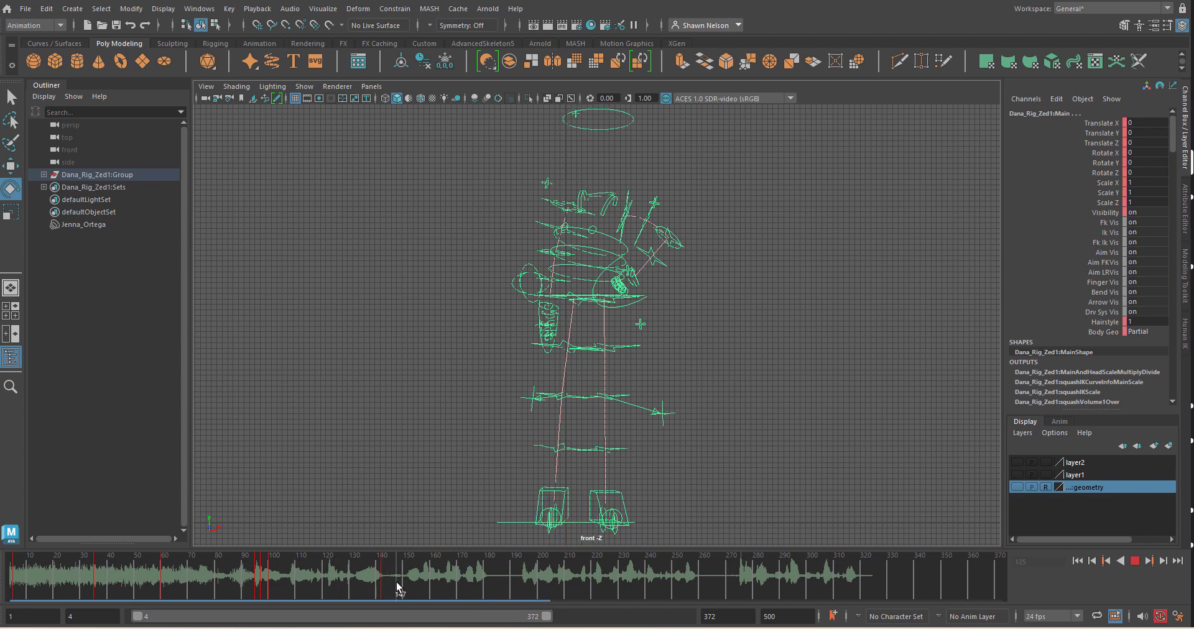
drag(415, 586, 373, 598)
mouse_move(390, 602)
mouse_down()
mouse_move(380, 600)
mouse_move(390, 611)
mouse_up()
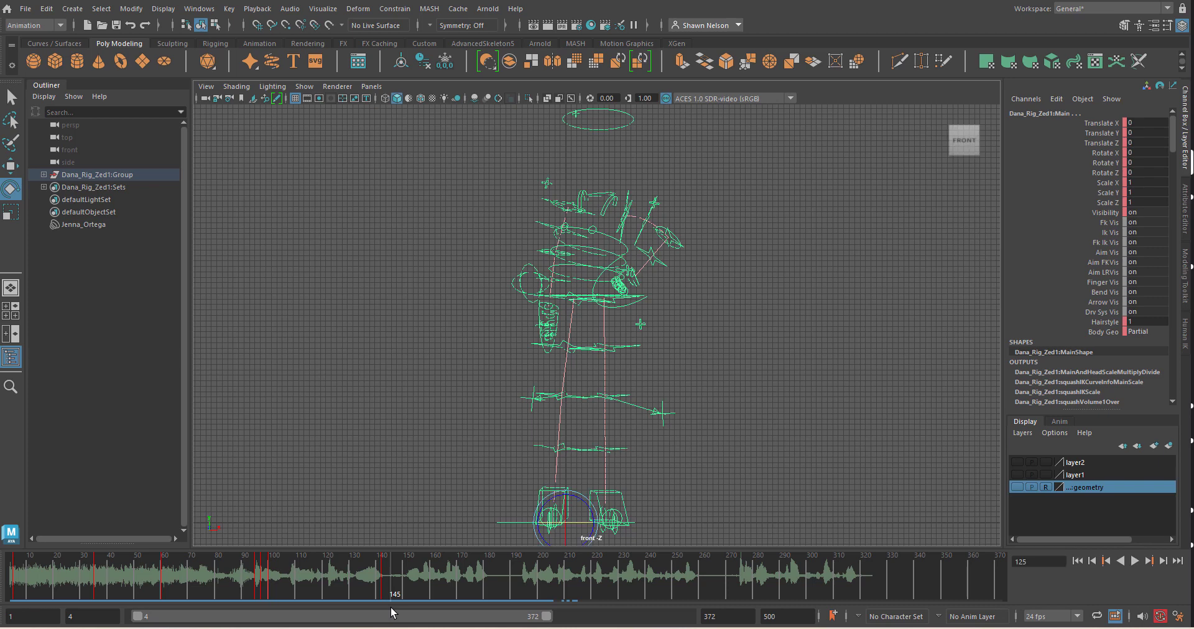
Step: Show the geometry layer and set the hip root control at frame 145 to Translate X 1.288, Translate Y 0.581 and Rotate Y -46.12
click(643, 327)
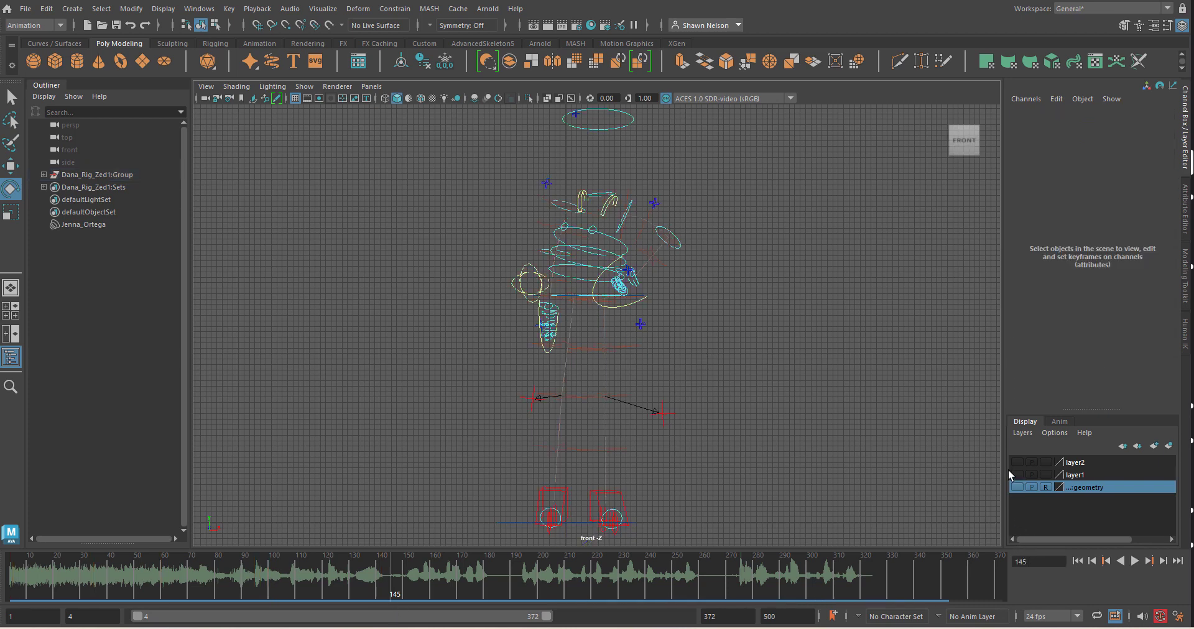
click(1017, 487)
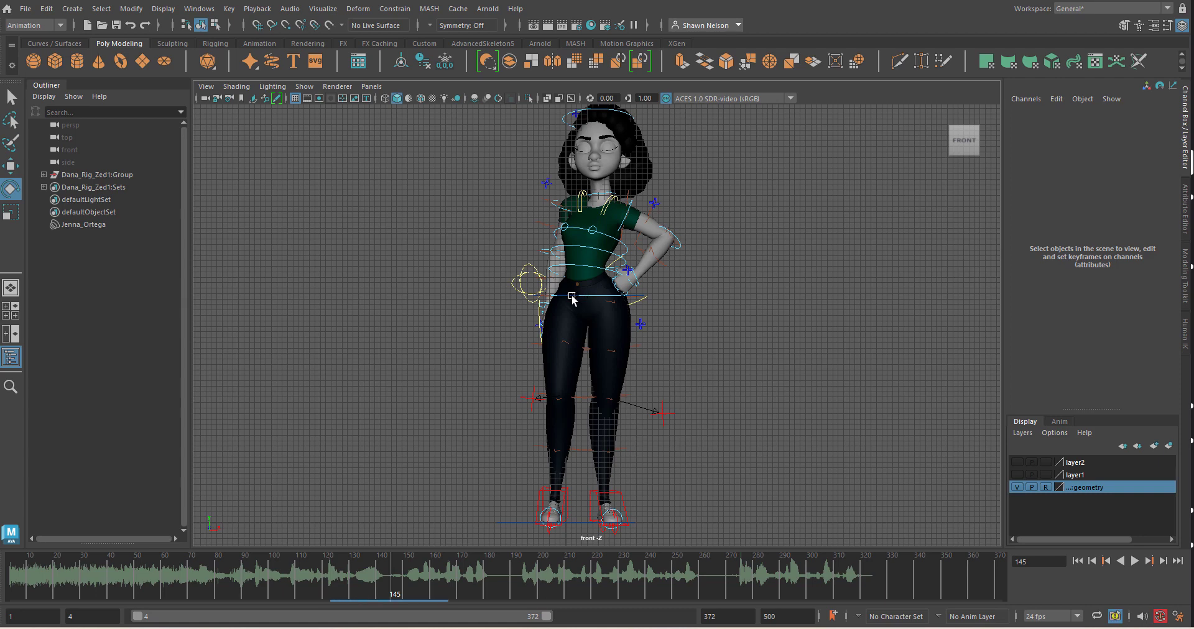
click(572, 298)
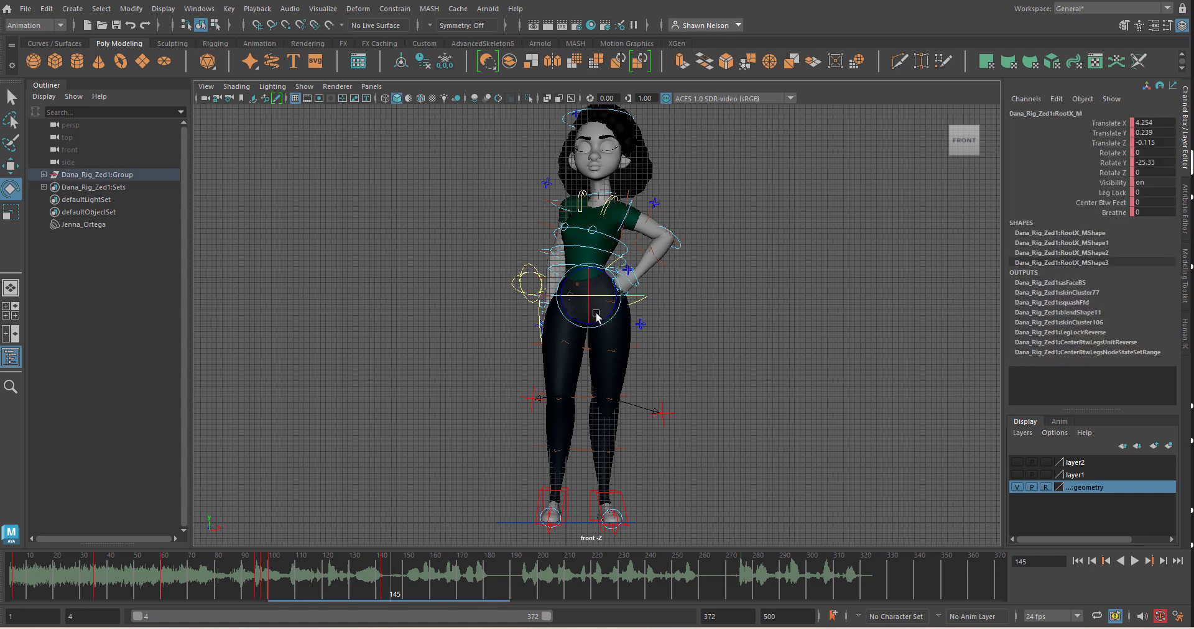
key(w)
drag(617, 297, 585, 297)
key(e)
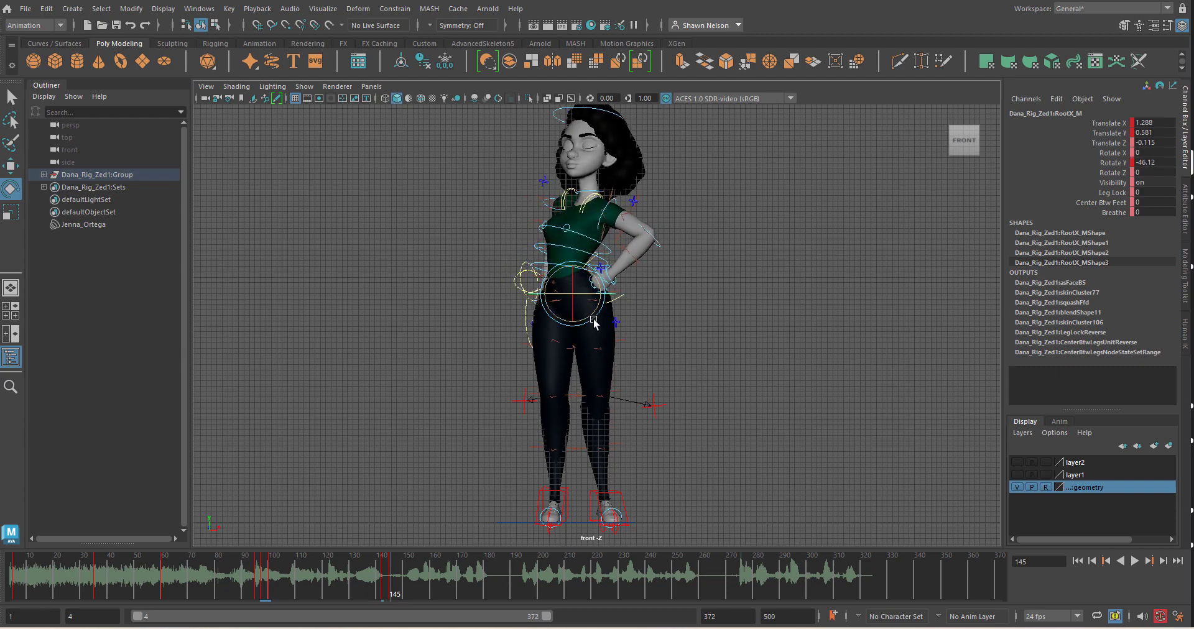
Step: In the perspective view, set the right foot IK control at frame 145 to Translate X -2.544 and Rotate Y -21.229, and go to frame 150
mouse_move(648, 426)
alt+mouse_down()
mouse_move(684, 429)
mouse_move(657, 423)
alt+mouse_up()
key(space)
alt+drag(692, 479, 592, 484)
click(589, 477)
key(w)
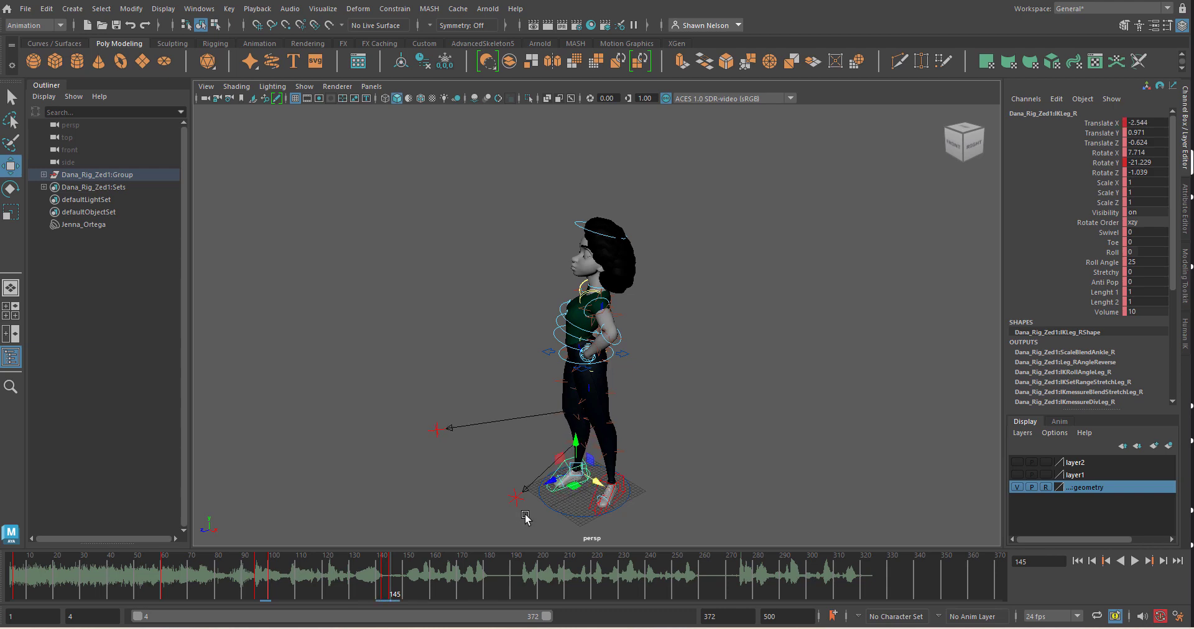
alt+drag(526, 518, 623, 492)
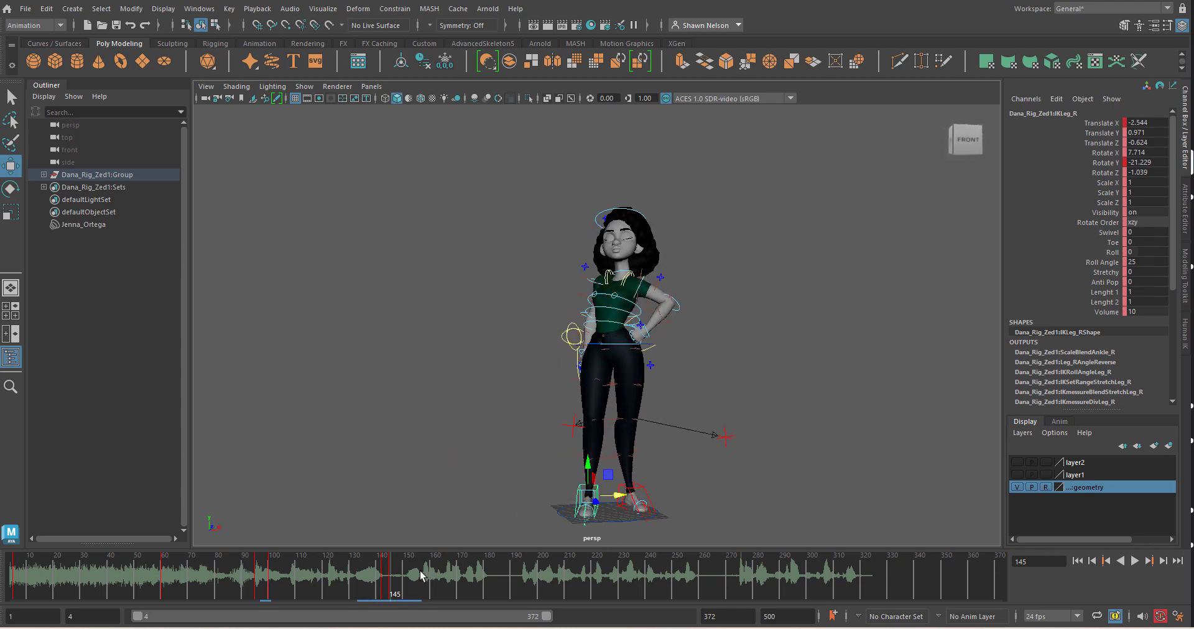
drag(391, 581, 405, 610)
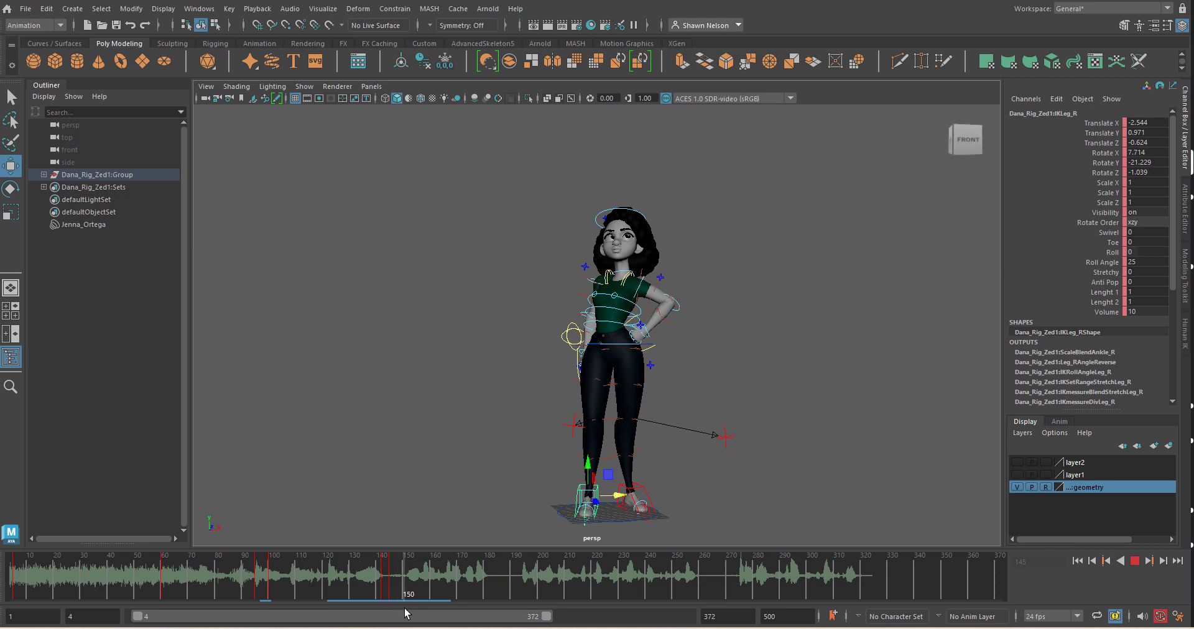
click(602, 346)
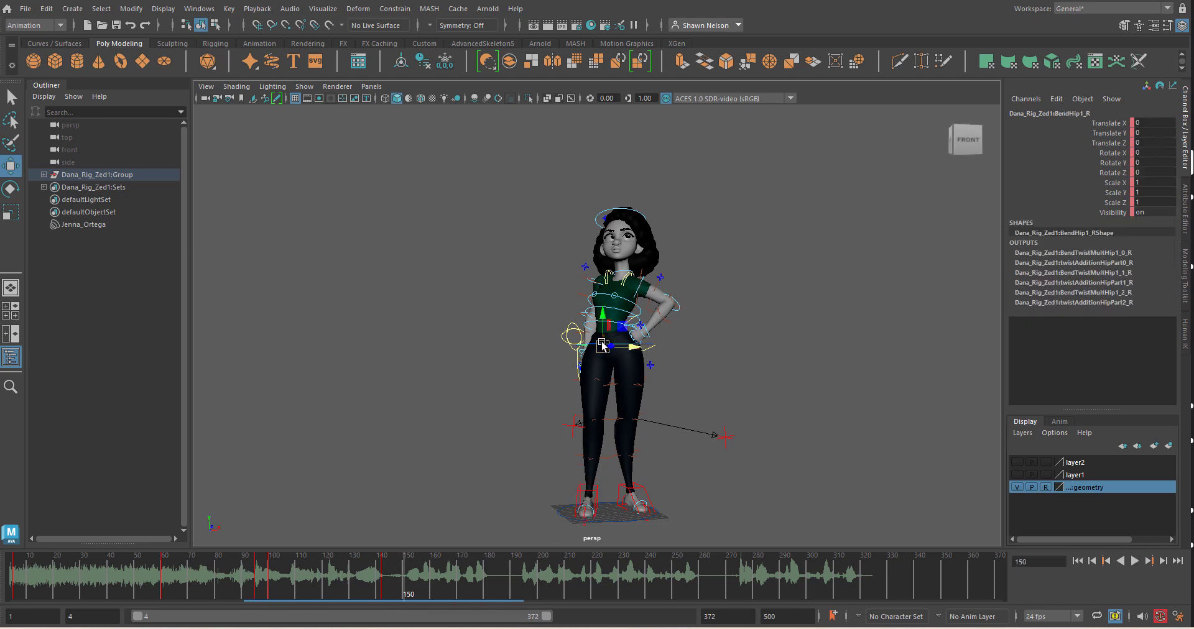
drag(602, 319, 608, 329)
key(ctrl+z)
Step: Select the hip root control and lower it to Translate Y -0.594 at frame 150
alt+right_drag(631, 382, 768, 434)
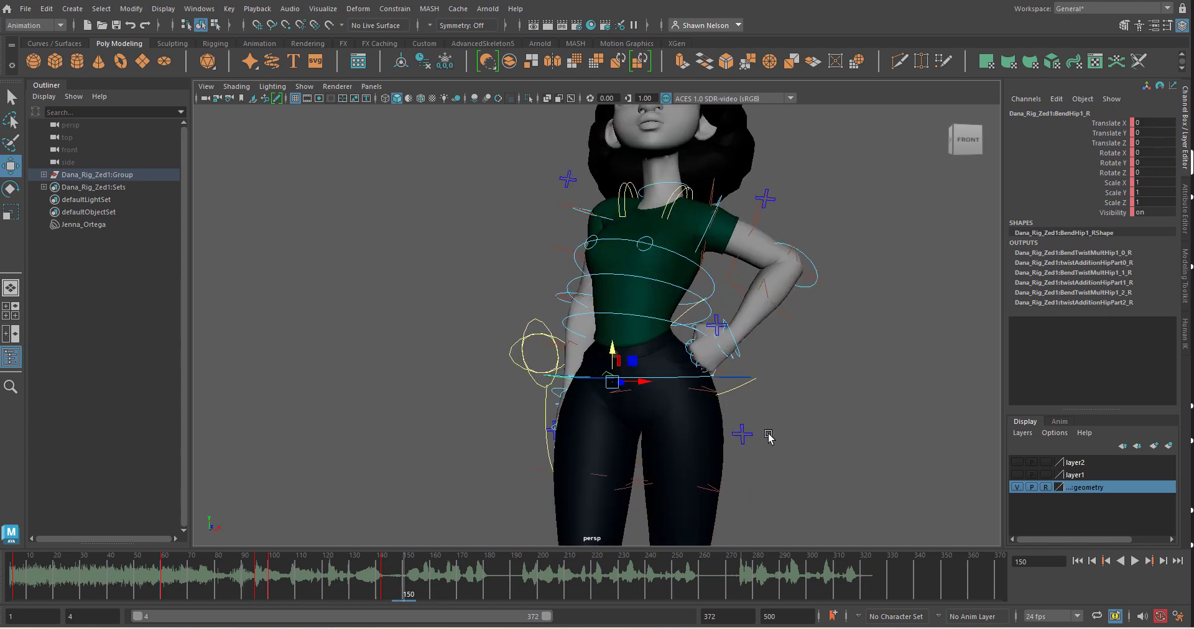
click(623, 382)
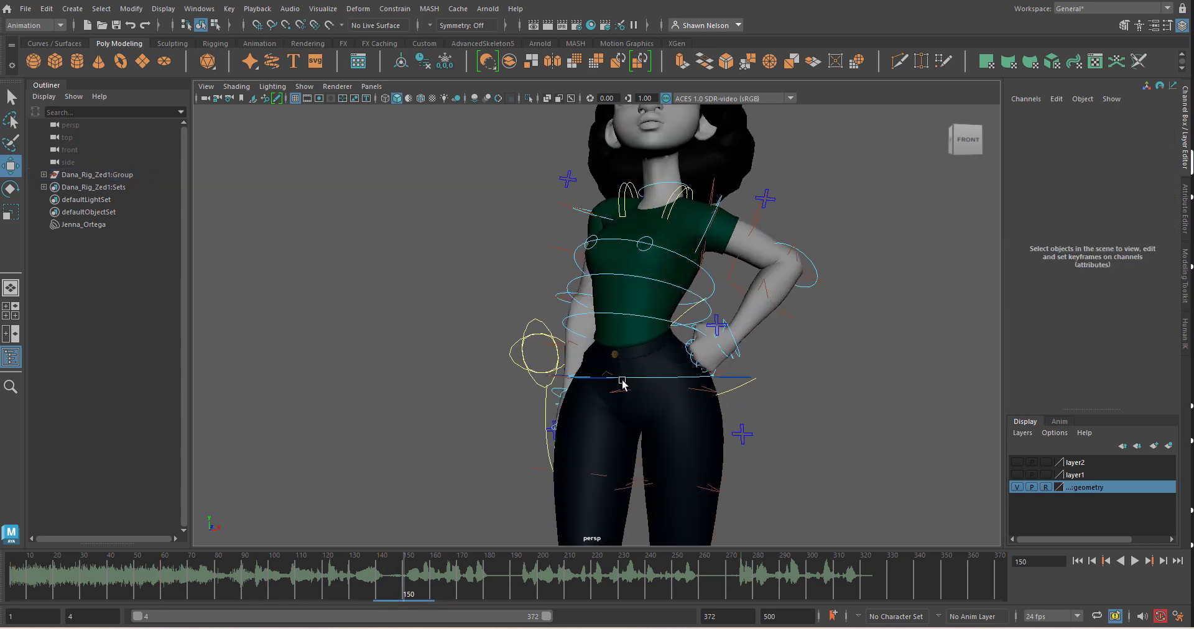
click(736, 380)
scroll(669, 377, down, 8)
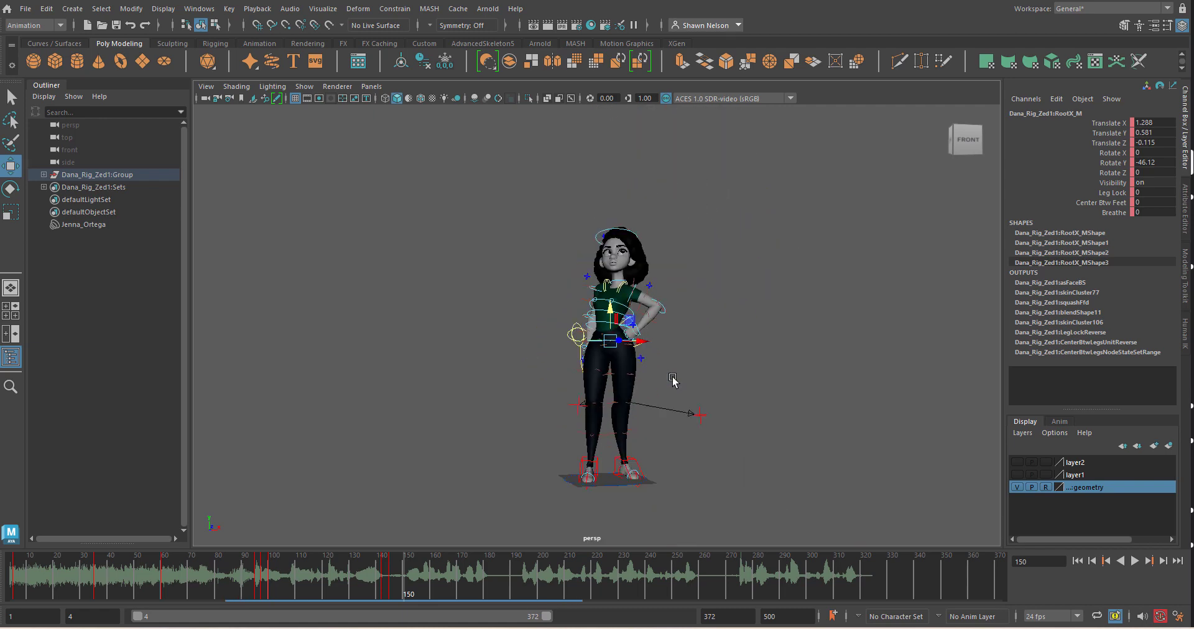
scroll(669, 380, up, 4)
scroll(664, 380, down, 1)
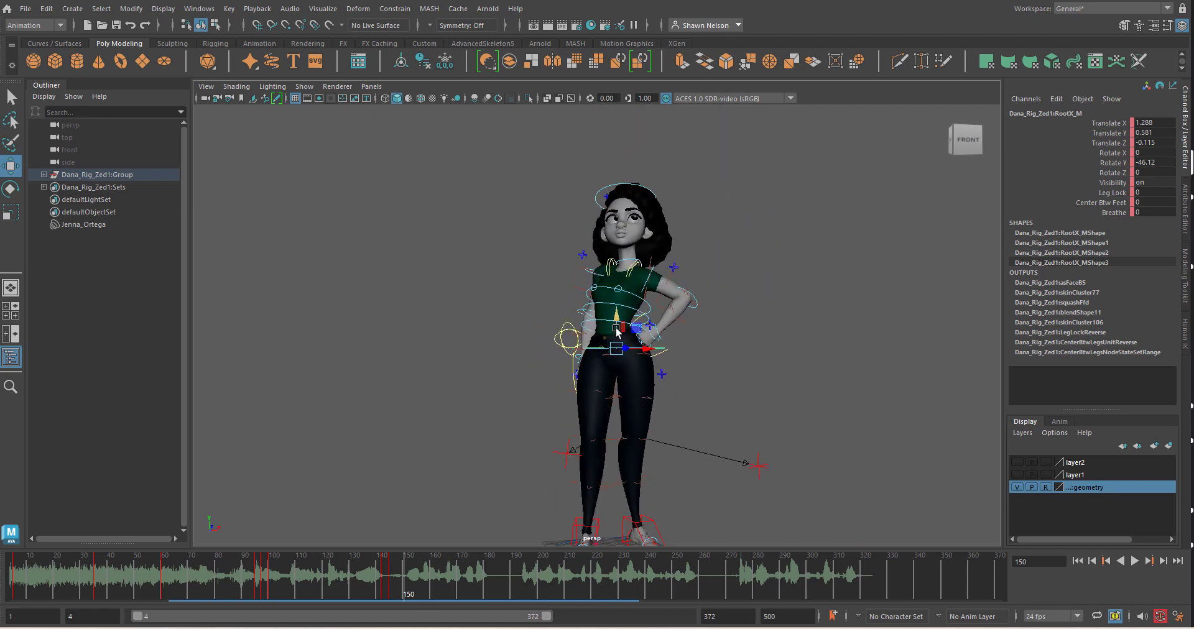
mouse_move(618, 321)
mouse_down()
mouse_move(616, 332)
mouse_move(615, 322)
mouse_up()
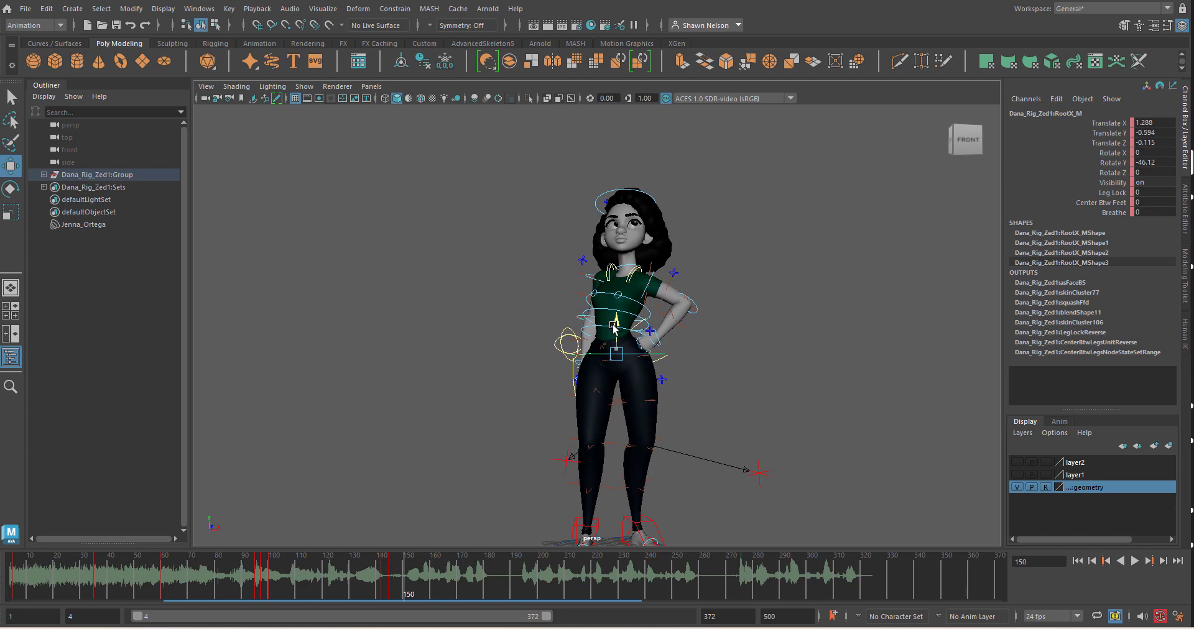
Step: Examine the right foot IK control's placement against the ground up close in the side view, and return to the perspective view
click(601, 529)
key(space)
drag(631, 529, 686, 525)
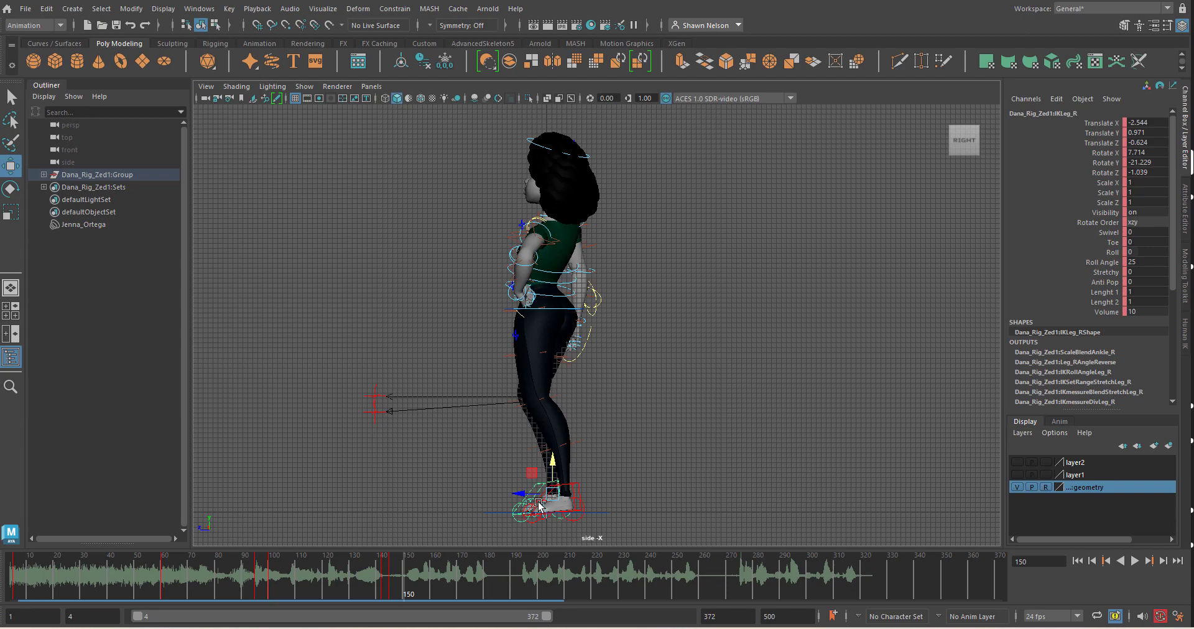
key(f)
alt+drag(523, 476, 555, 479)
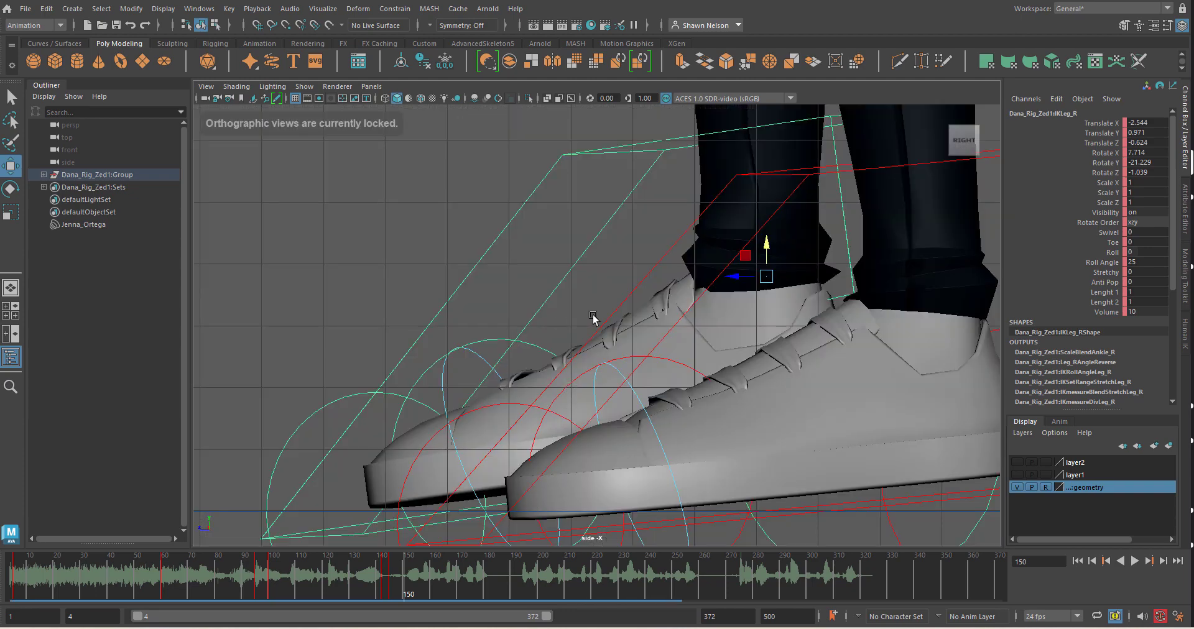
scroll(593, 318, down, 5)
key(space)
drag(603, 312, 607, 300)
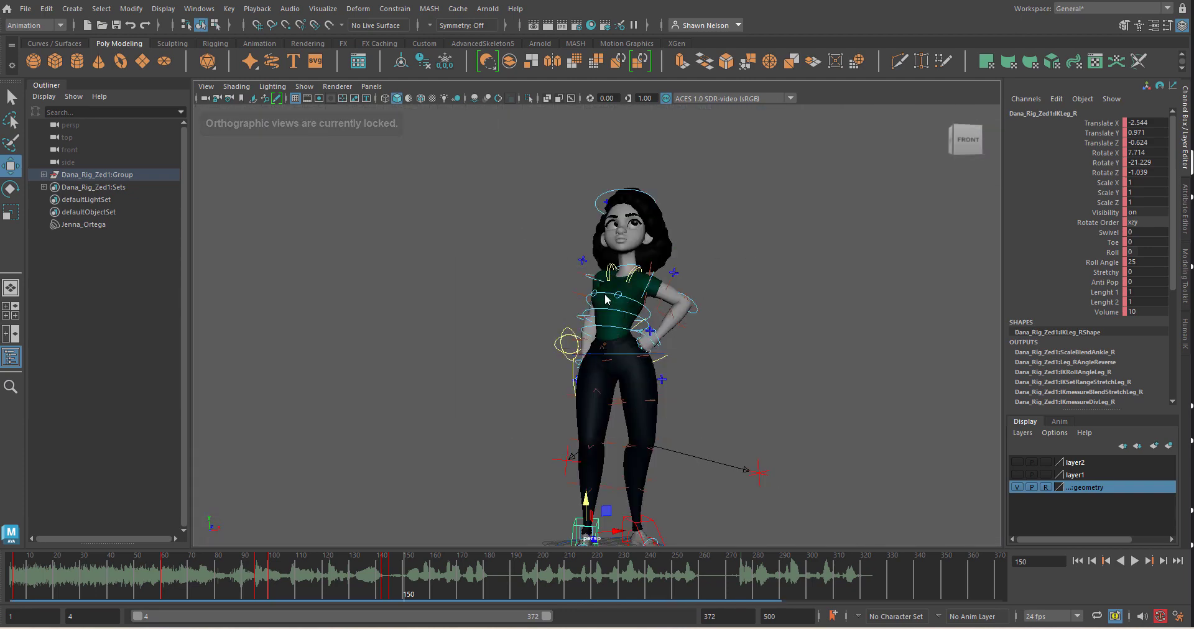
Step: Flatten the right foot IK control onto the ground at frame 150 with Translate Y 0.041, Rotate X 0.356, Rotate Y -19.75 and Rotate Z -2.612
key(f)
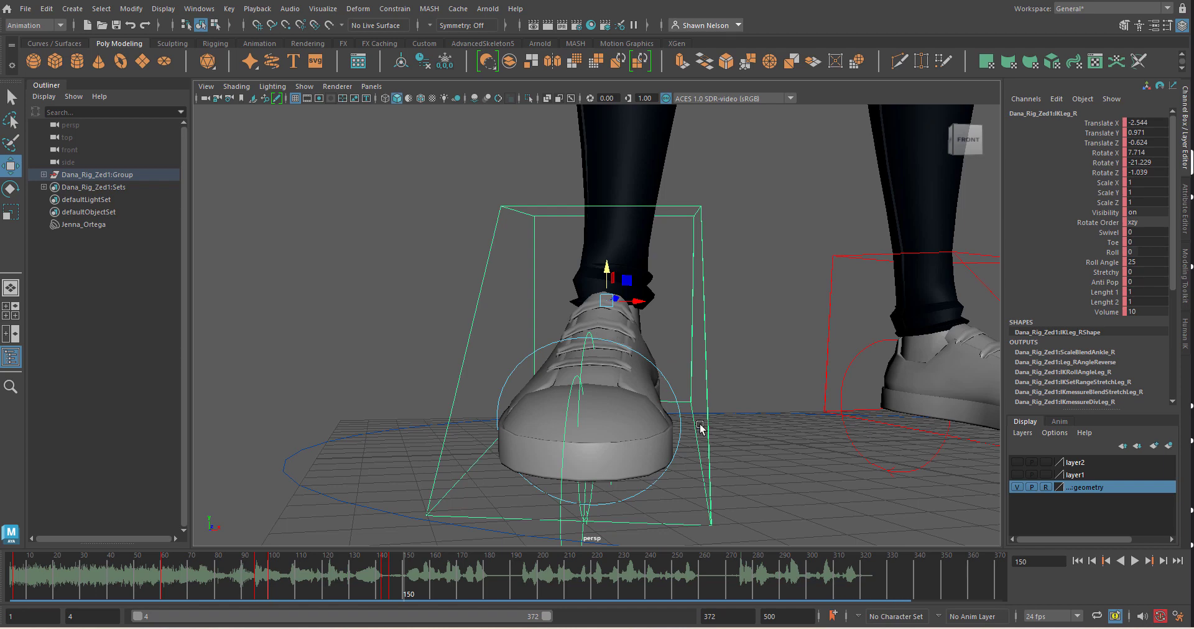
alt+drag(700, 428, 587, 418)
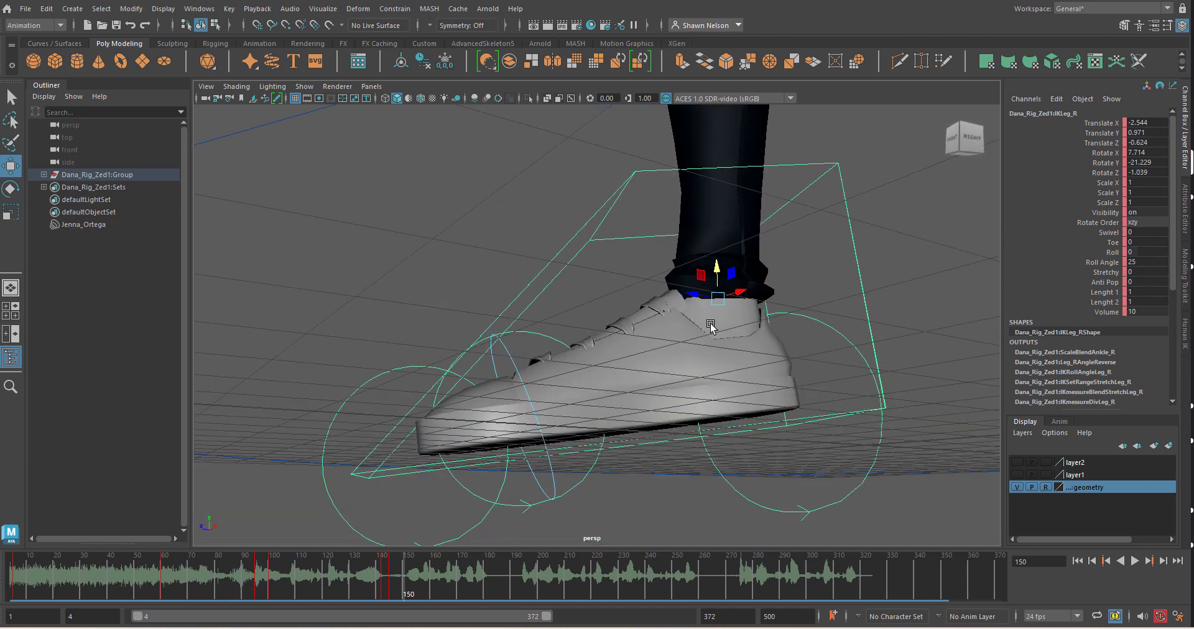
key(e)
drag(747, 291, 682, 327)
key(w)
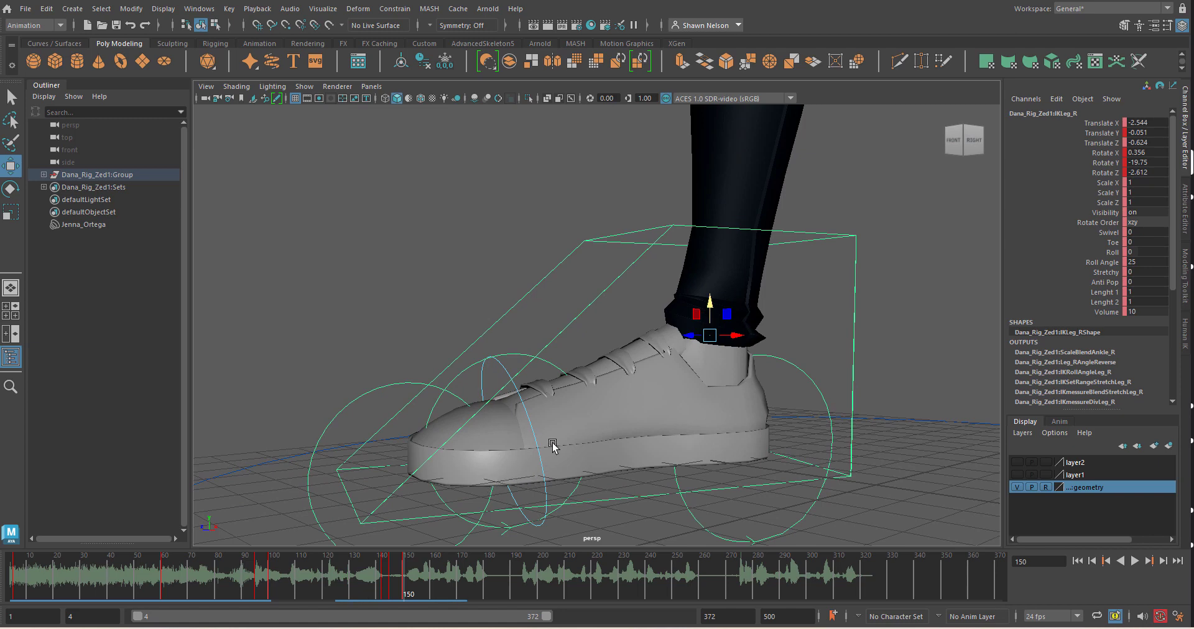
drag(709, 300, 701, 299)
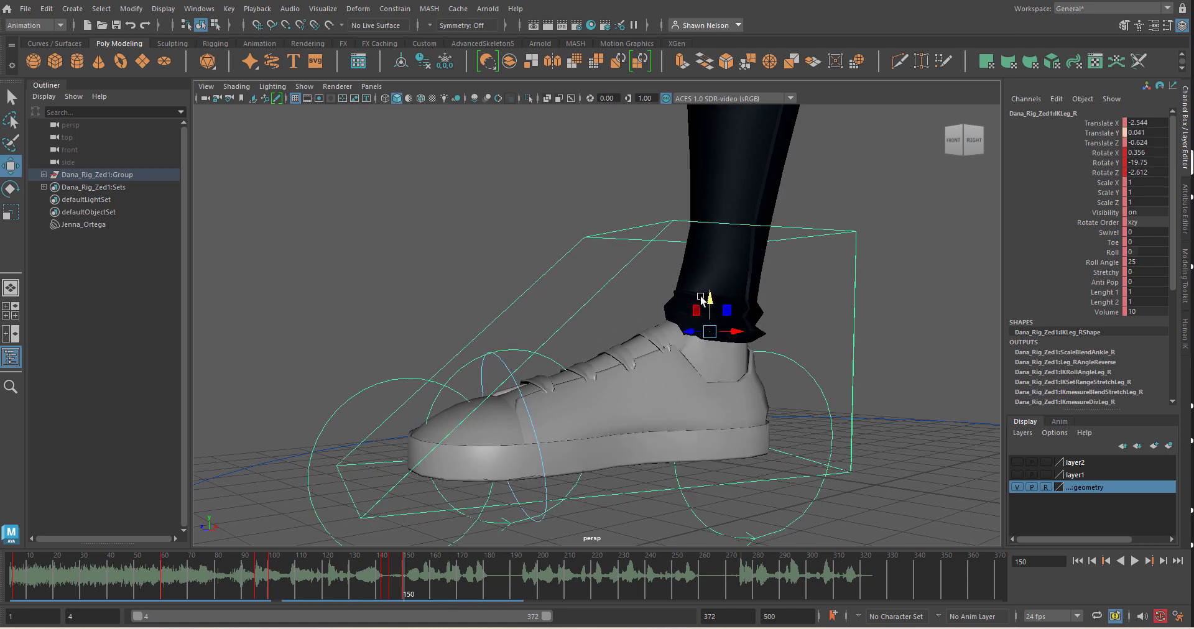
scroll(676, 321, down, 8)
scroll(674, 362, down, 5)
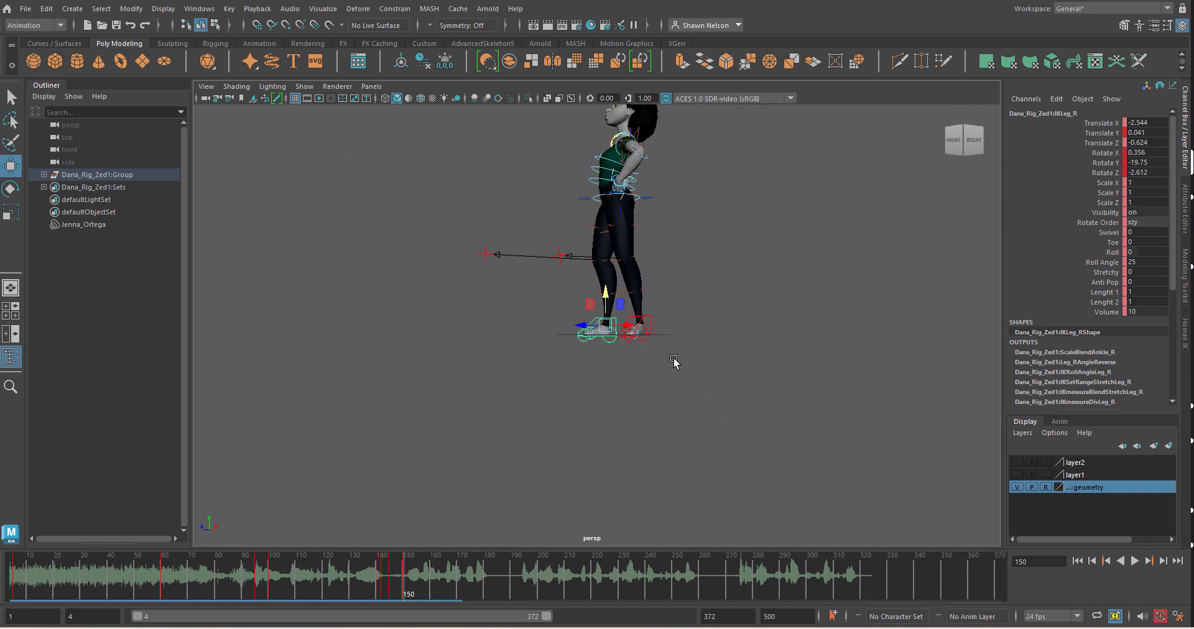
Step: Check the timing around frame 150, and shift the hip root control sideways to Translate X -2.423 at that frame
alt+drag(571, 396, 632, 432)
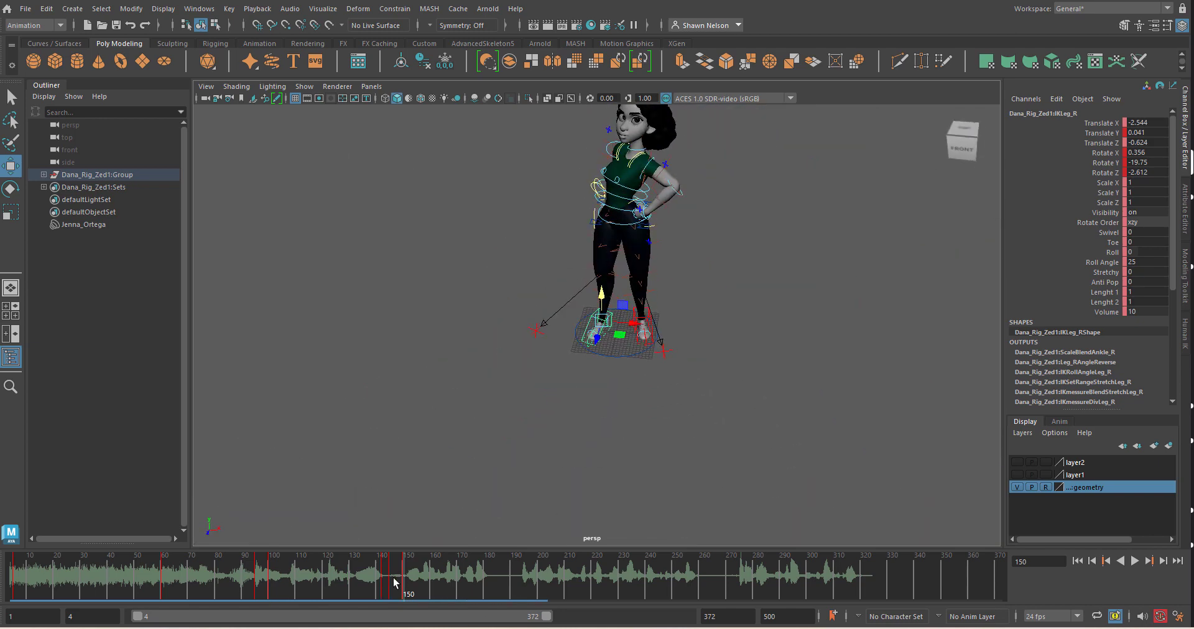
drag(388, 585, 408, 627)
click(601, 223)
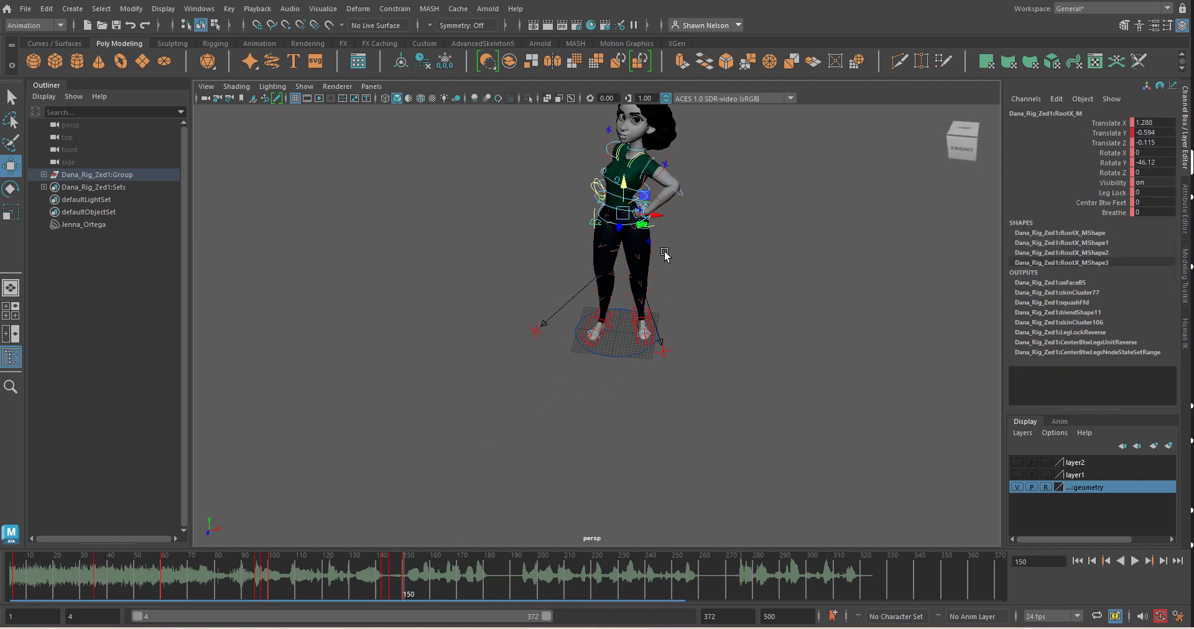
drag(429, 581, 437, 583)
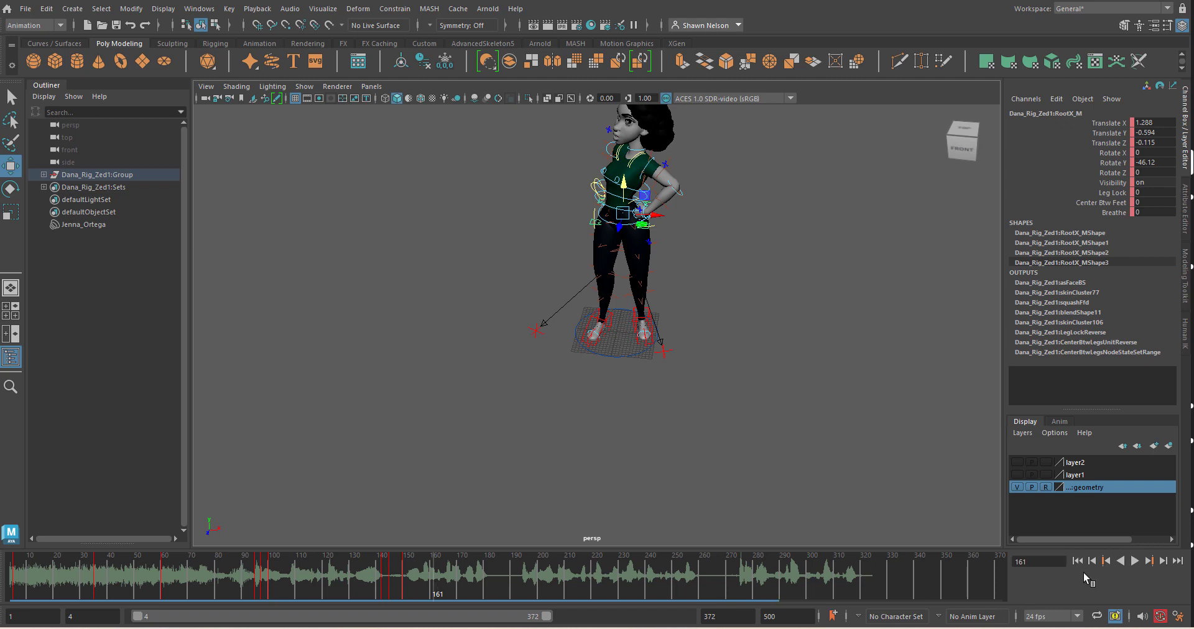
click(1107, 561)
drag(654, 219, 640, 221)
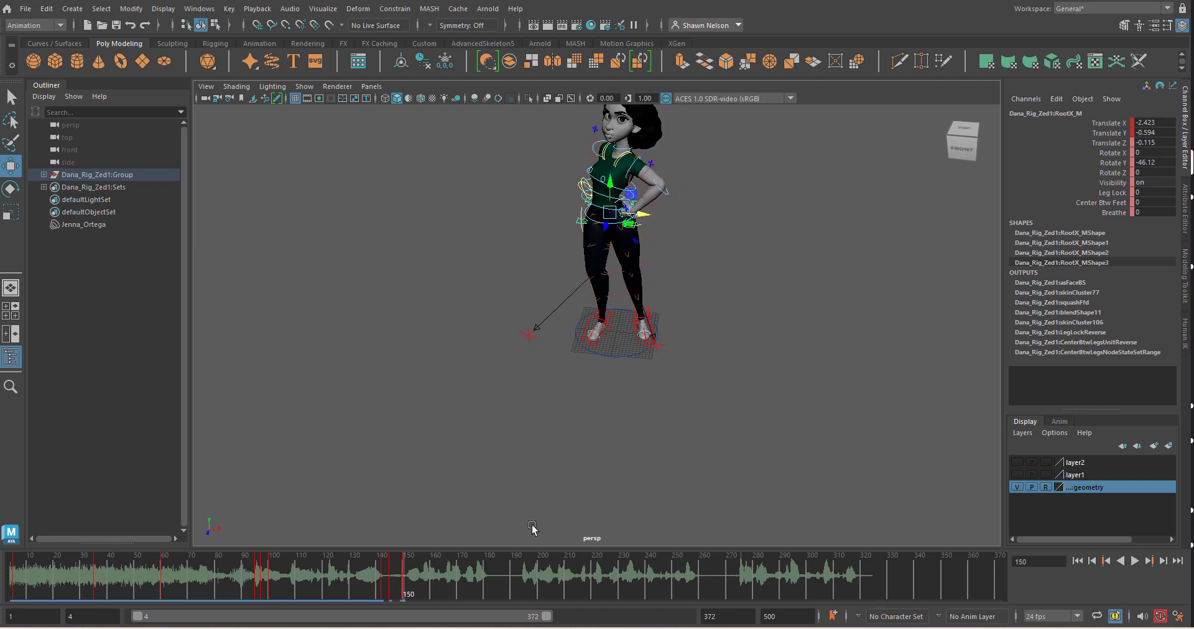
Step: Scrub back to frame 8 and play the animation to review the full-body weight shifts
drag(388, 577, 23, 594)
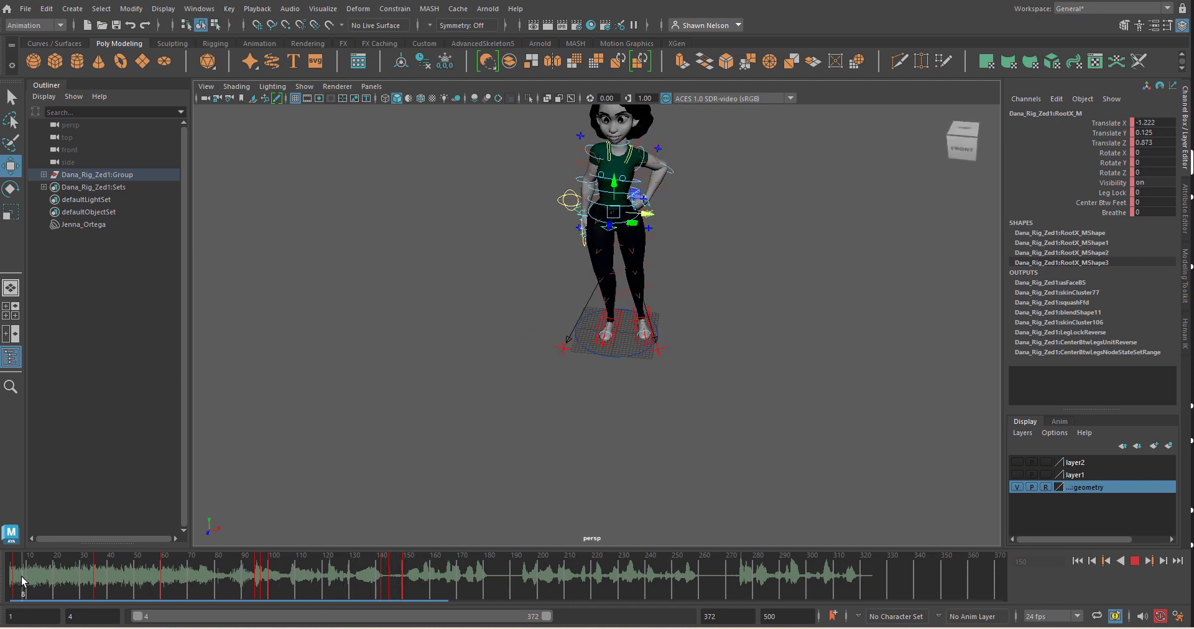
alt+drag(518, 390, 540, 370)
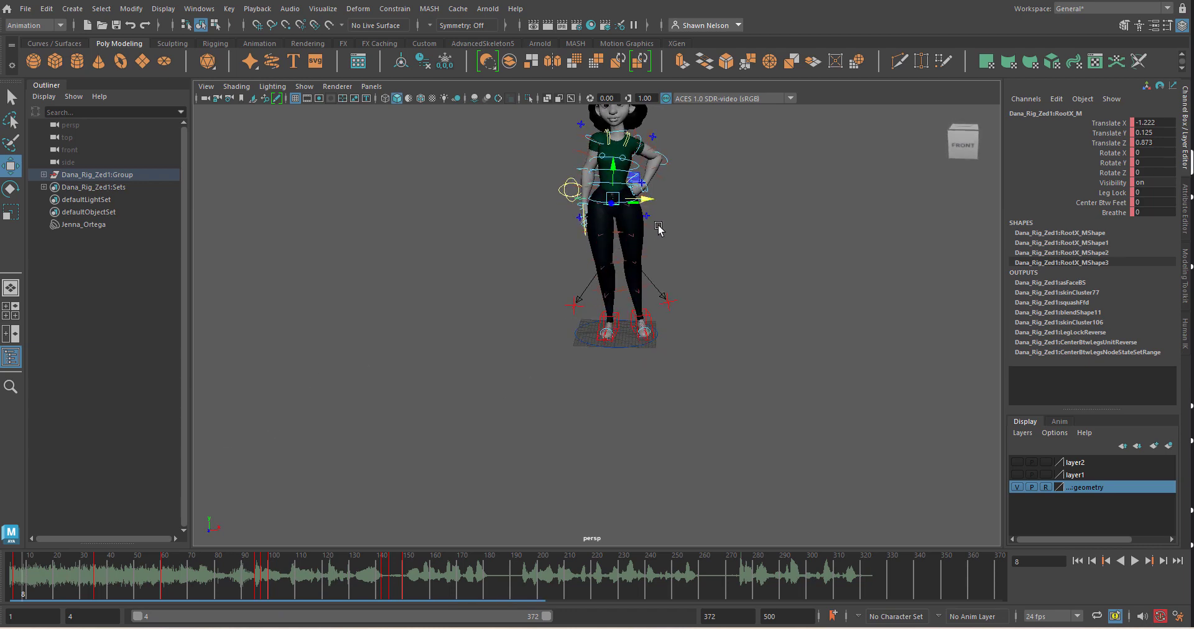
alt+middle_drag(658, 227, 620, 357)
alt+right_drag(620, 357, 680, 455)
alt+drag(680, 455, 680, 454)
alt+right_drag(679, 463, 671, 445)
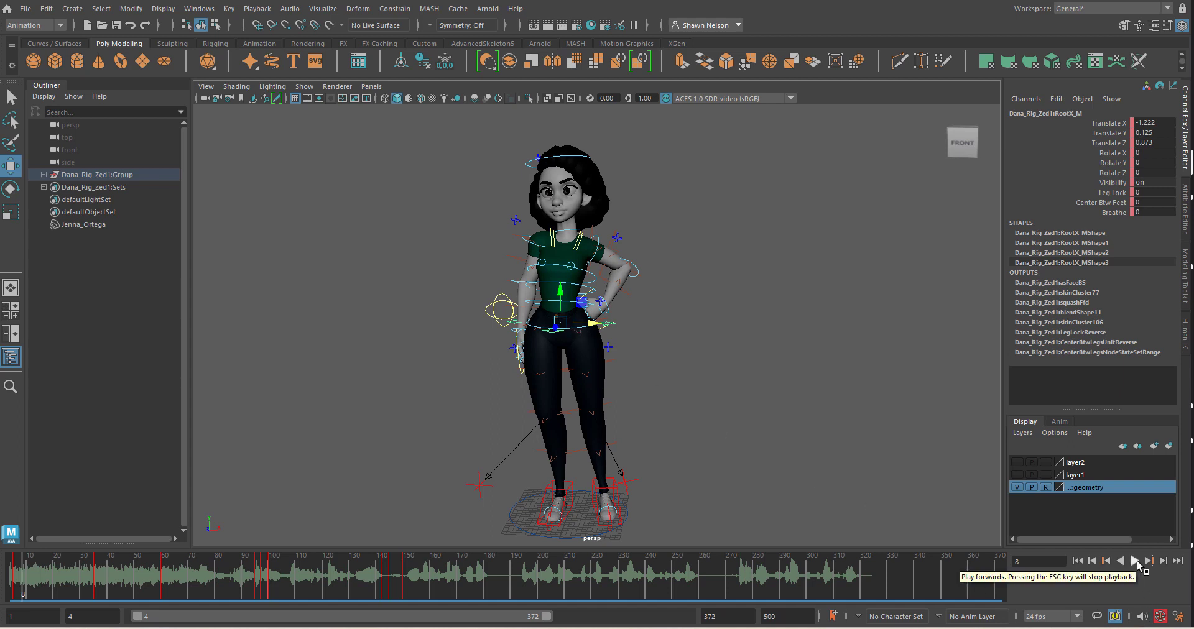
click(1135, 561)
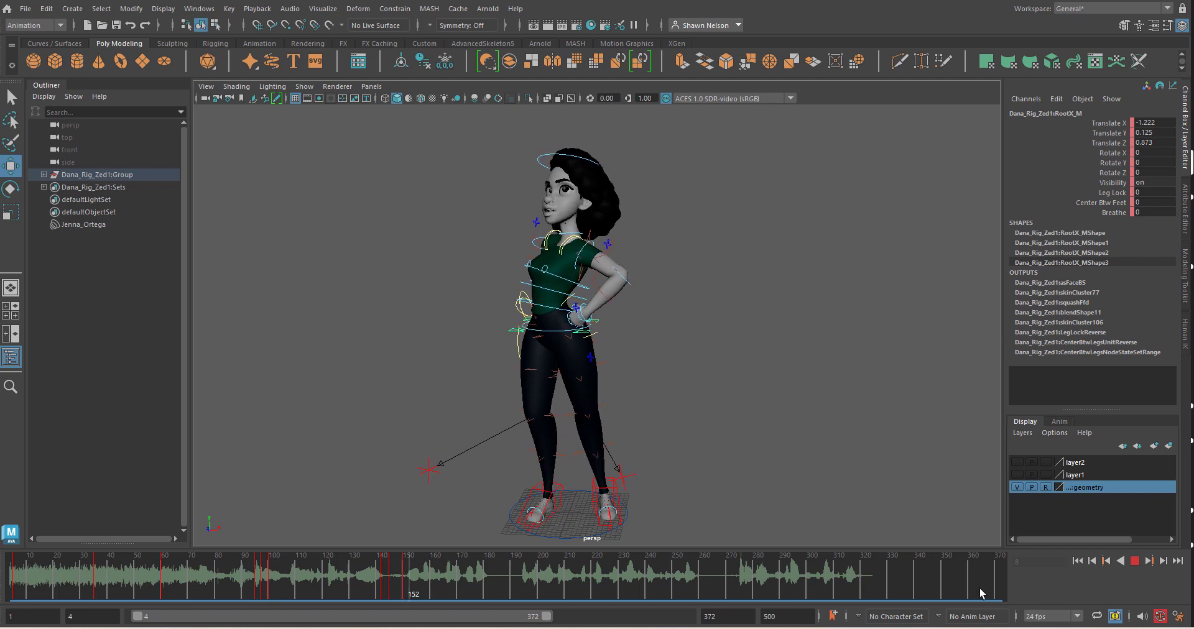
Step: Try Realtek Digital Output, Zone Wireless and WH-CH510 as the Windows sound output, and switch back to Speakers (Realtek(R) Audio)
click(1108, 628)
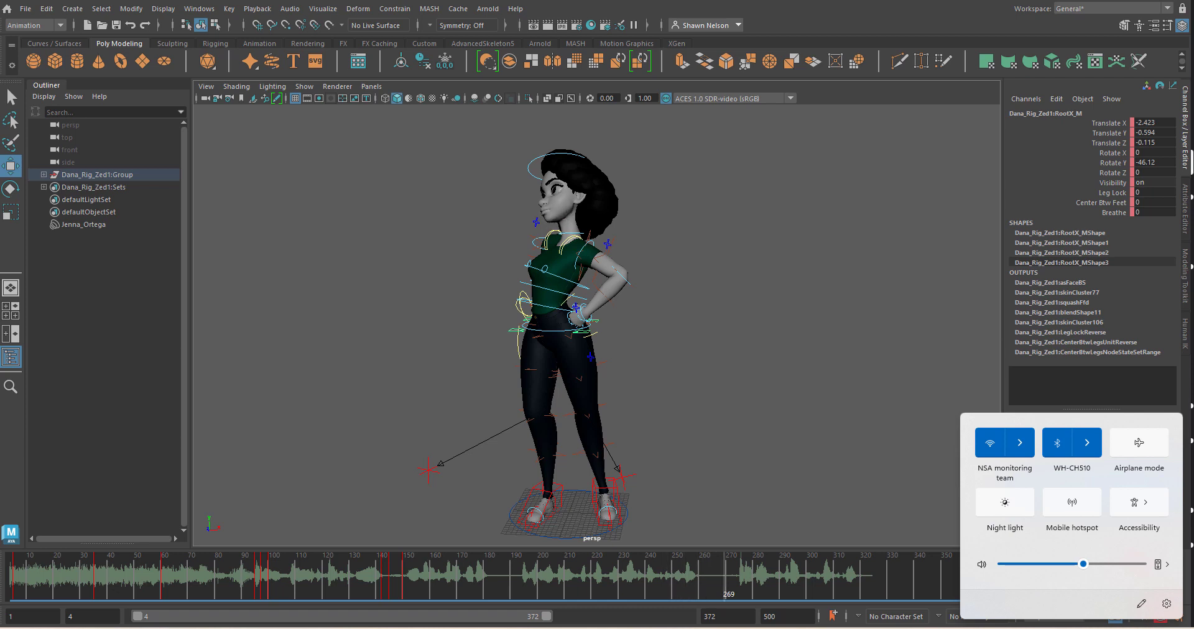
click(1109, 628)
click(1108, 628)
click(1163, 565)
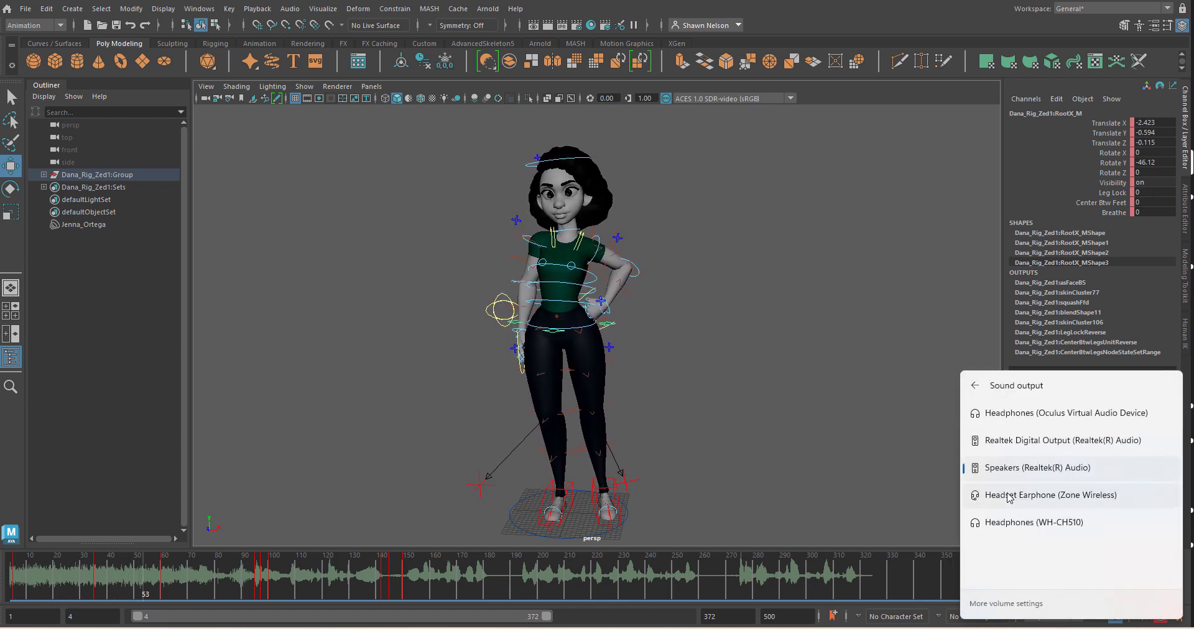
click(1019, 441)
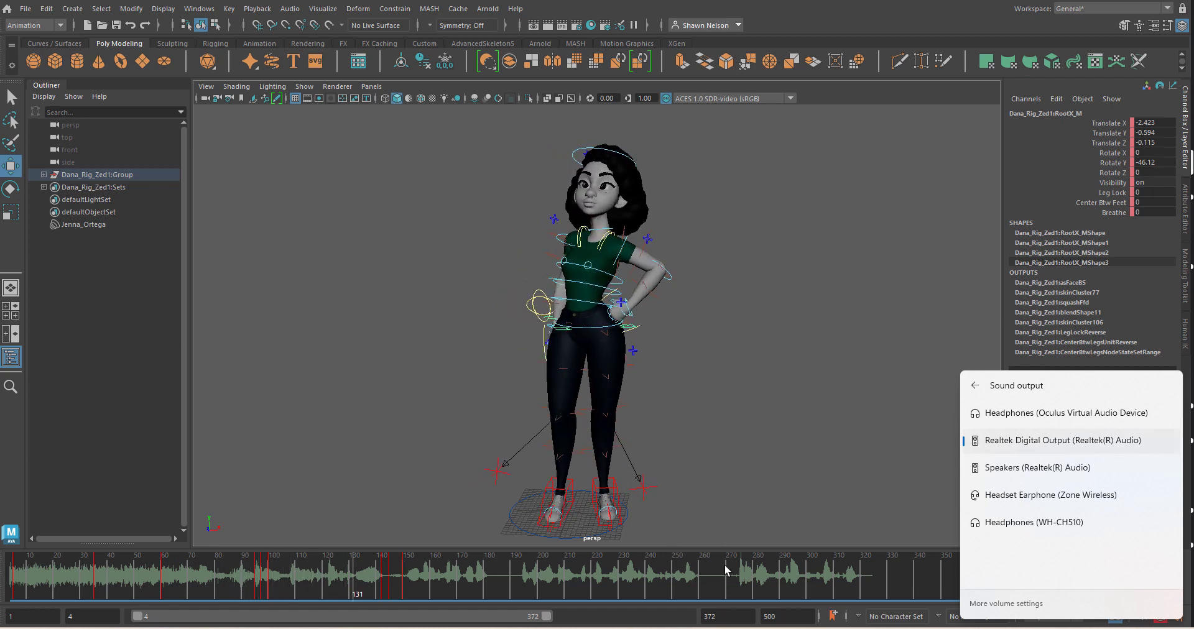
click(1020, 498)
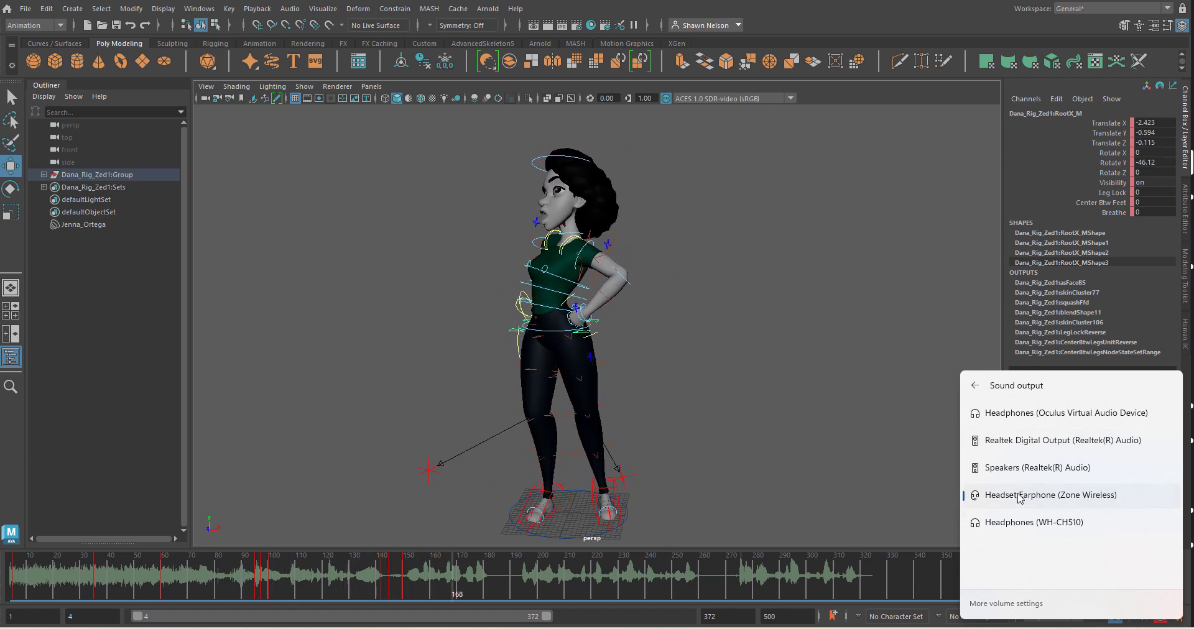
click(1034, 528)
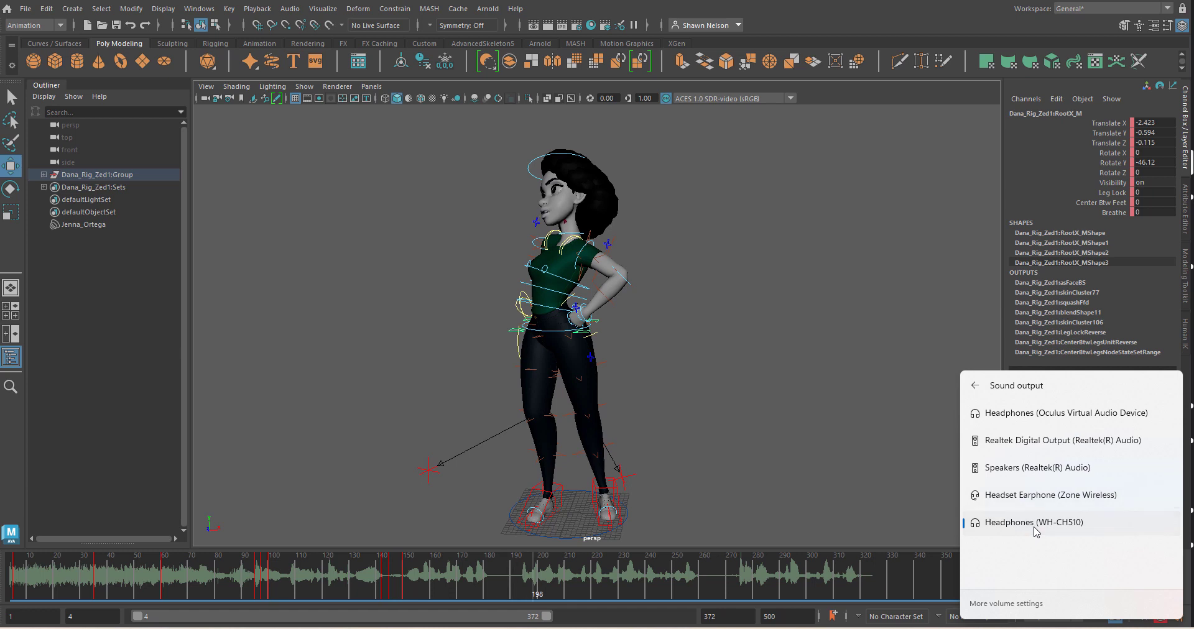
click(1019, 473)
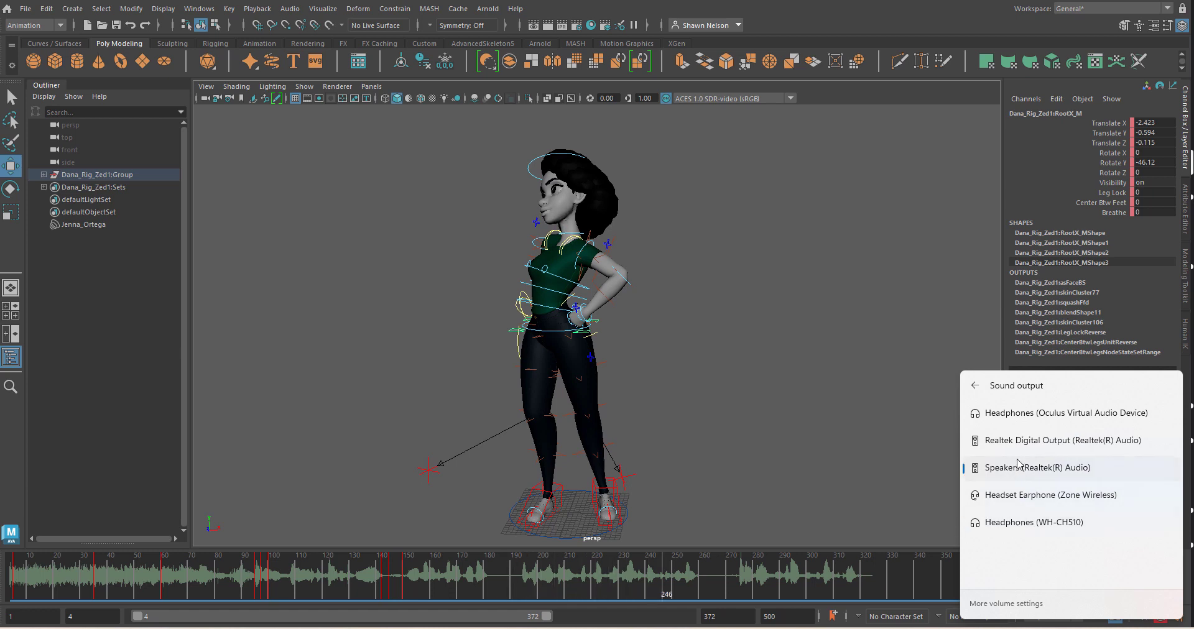
Step: Reselect the Jenna_Ortega sound for the timeline, adjust its playback volume and stop playback
right_click(717, 575)
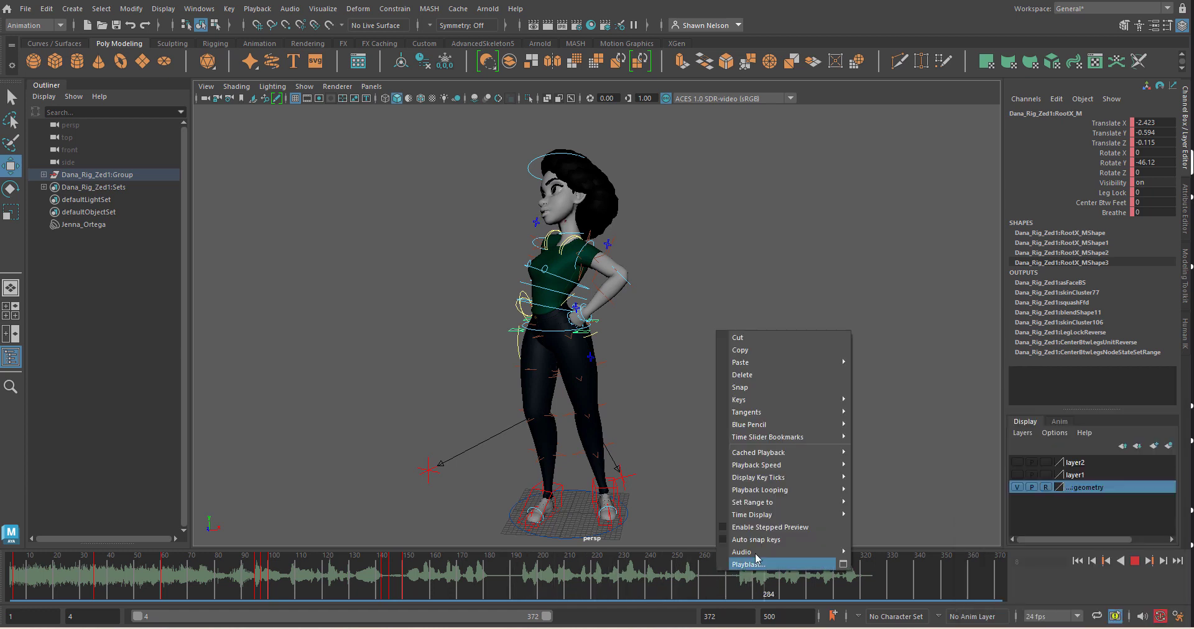
mouse_move(757, 554)
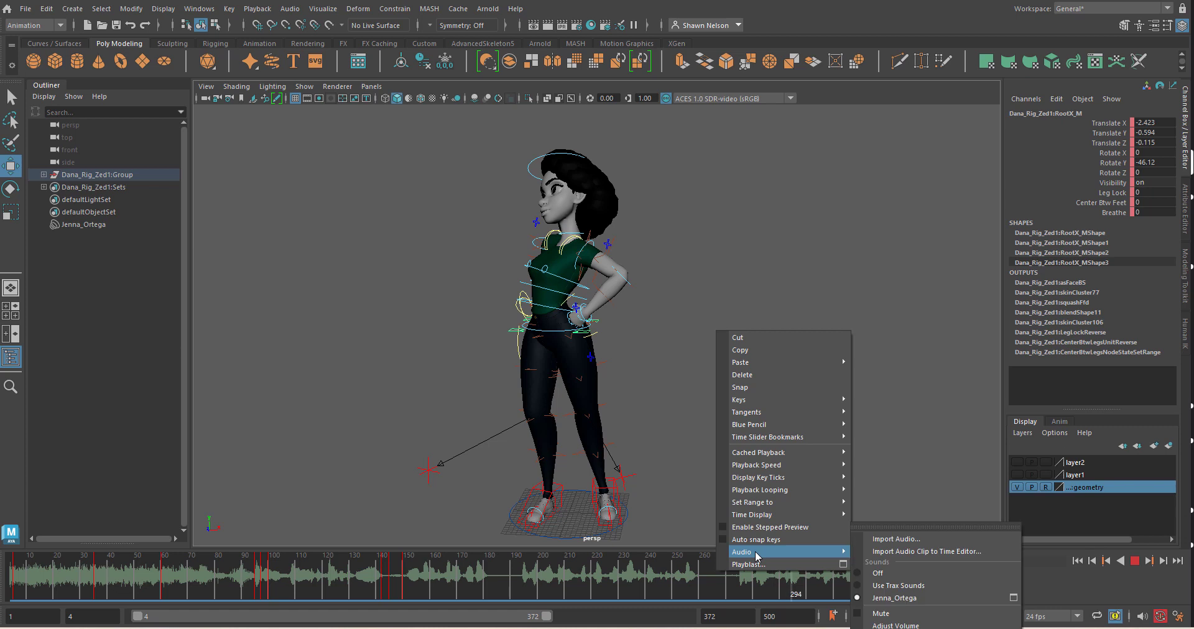
click(901, 598)
right_click(898, 585)
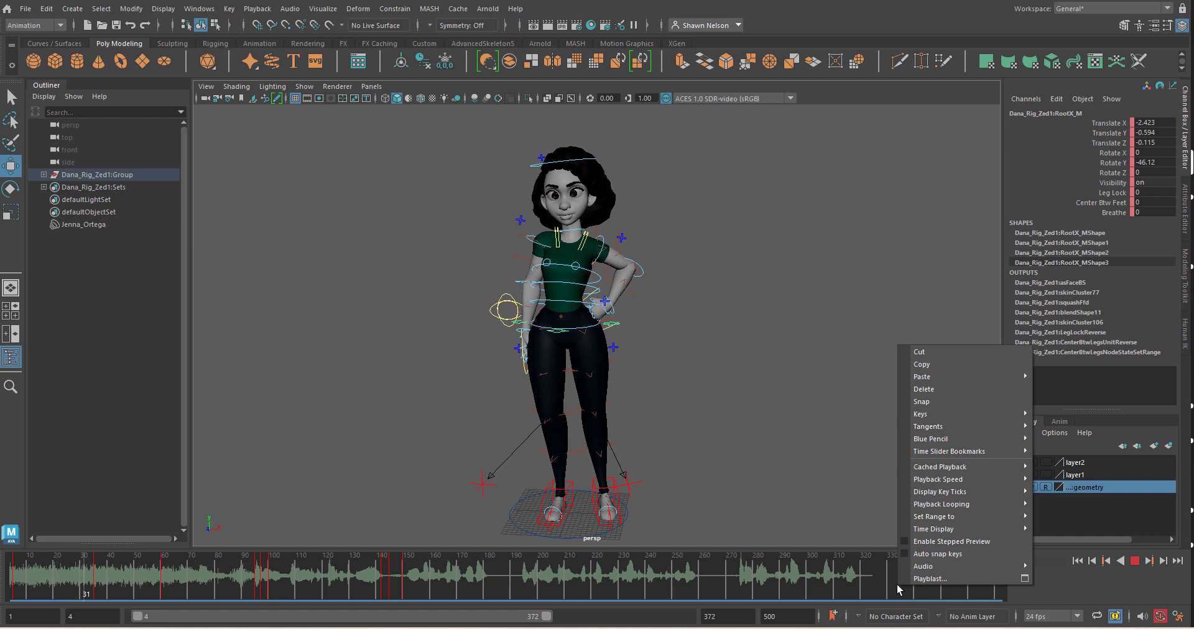
mouse_move(953, 565)
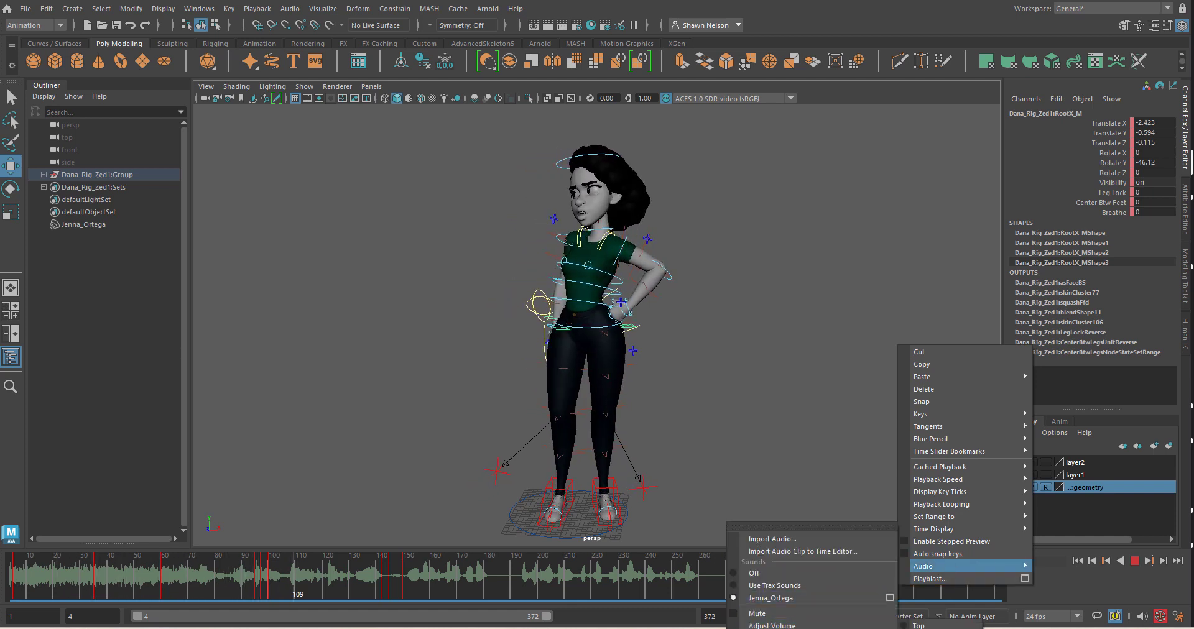
click(789, 625)
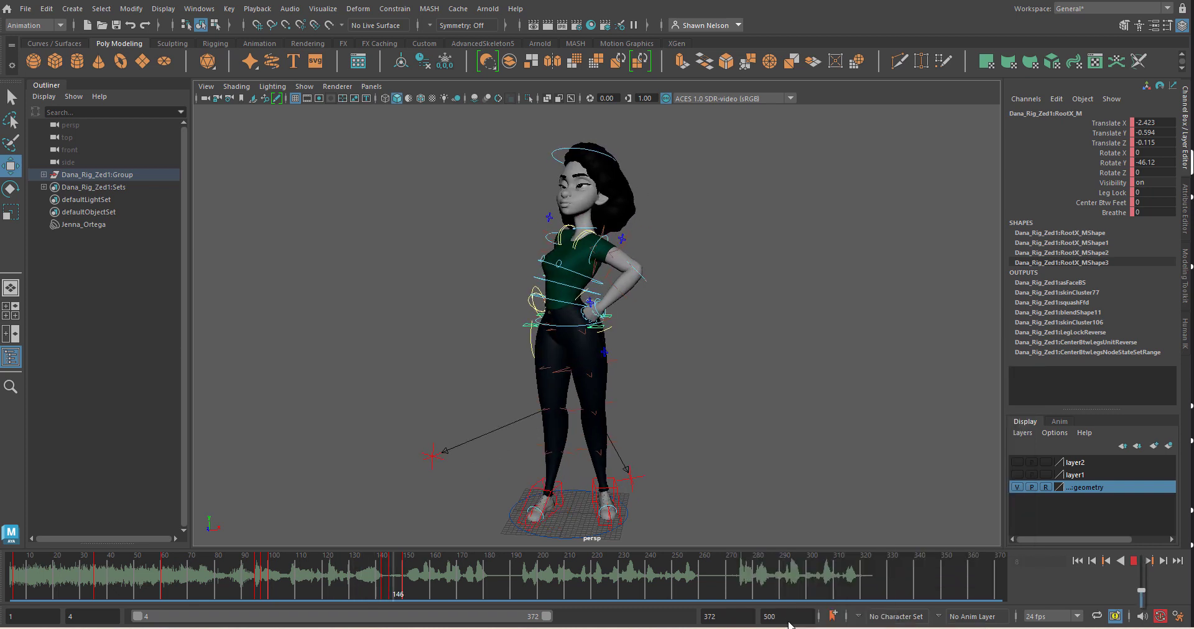
drag(1141, 571, 1136, 595)
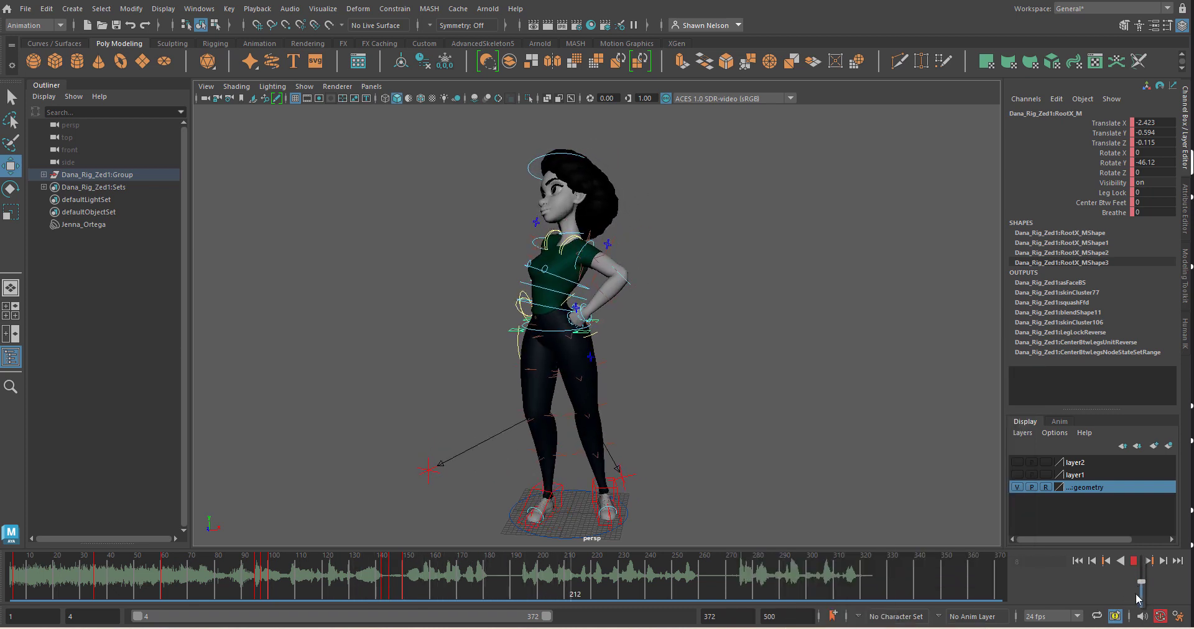
click(1135, 562)
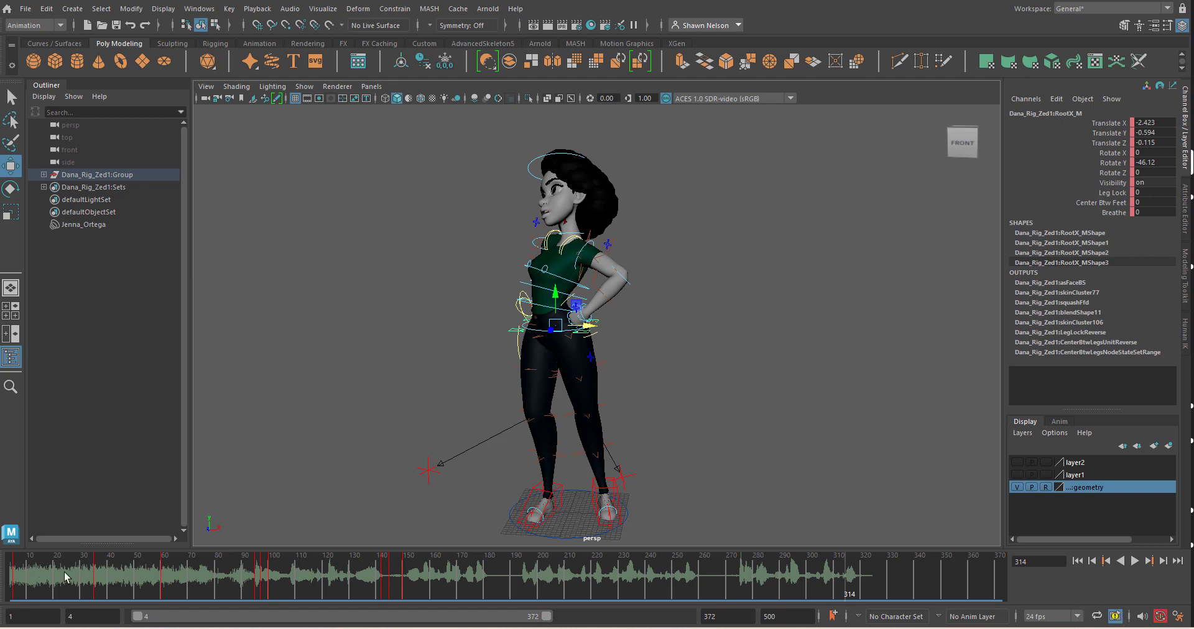
Step: Scrub through the timeline, return to frame 150 and rotate the FKSpine1 control to Rotate X 33.768, Rotate Y 1.897 and Rotate Z 3.149
drag(65, 574, 508, 625)
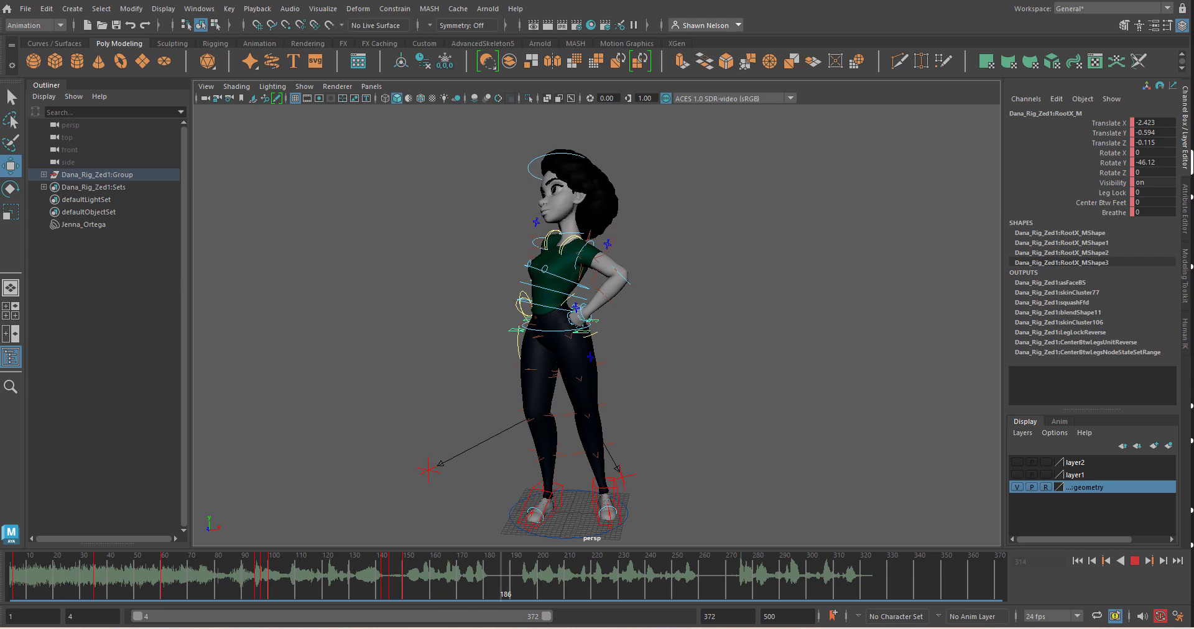
drag(507, 579, 410, 578)
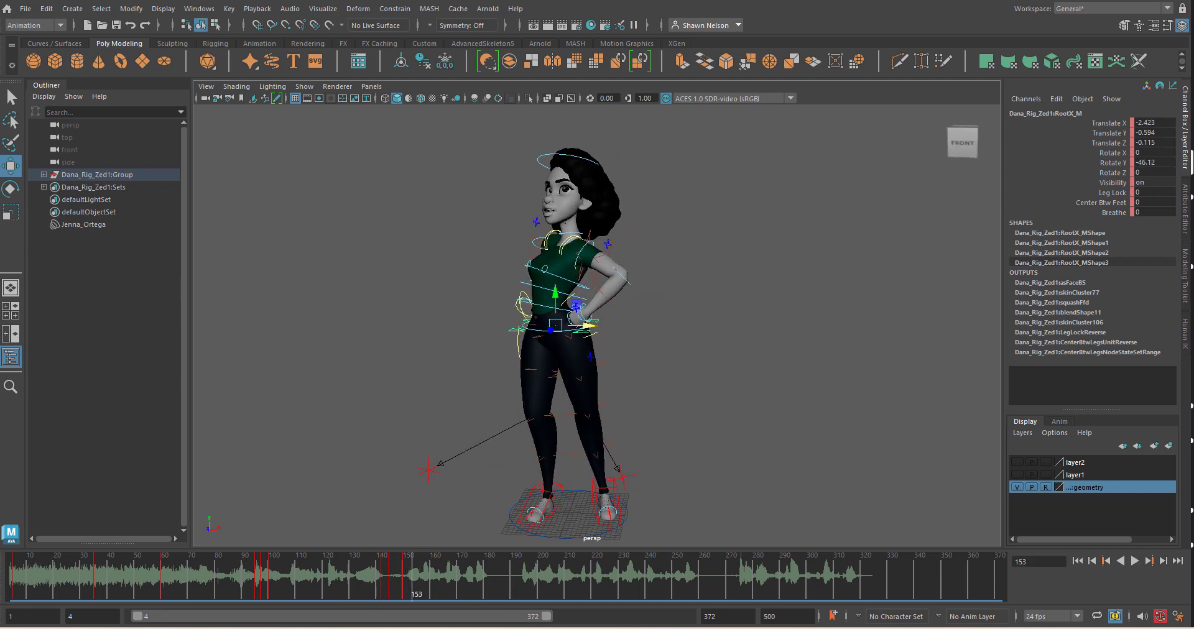
click(1106, 562)
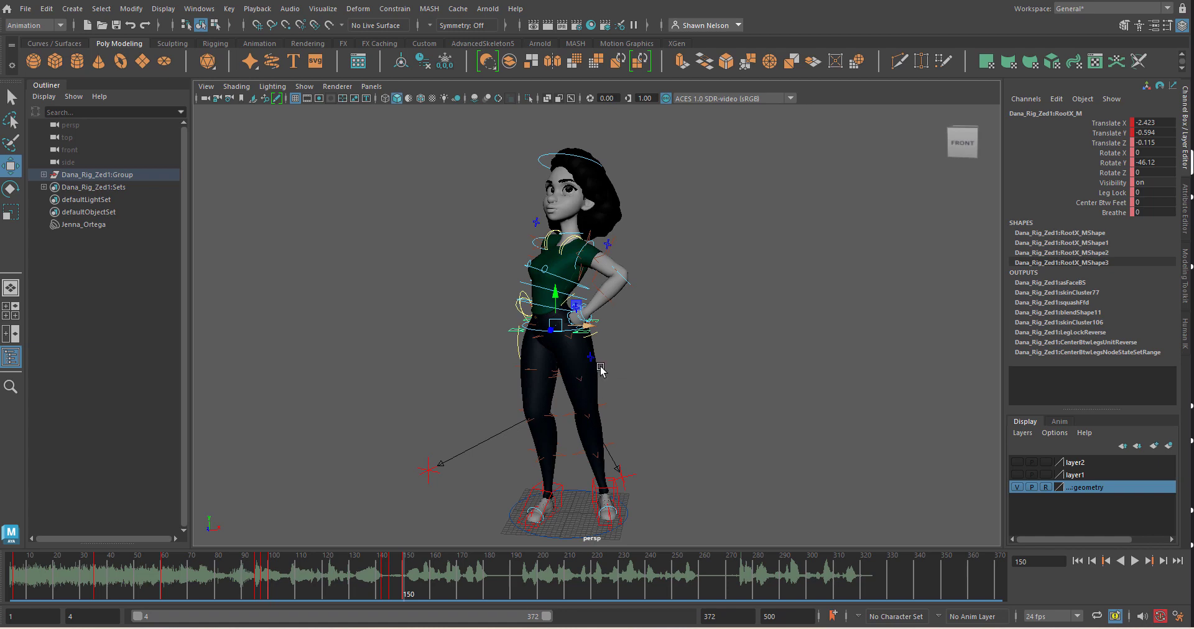
mouse_move(597, 334)
alt+right_down()
mouse_move(626, 367)
mouse_move(618, 340)
alt+right_up()
alt+middle_drag(618, 340, 757, 392)
alt+drag(662, 385, 716, 393)
alt+middle_drag(778, 401, 703, 355)
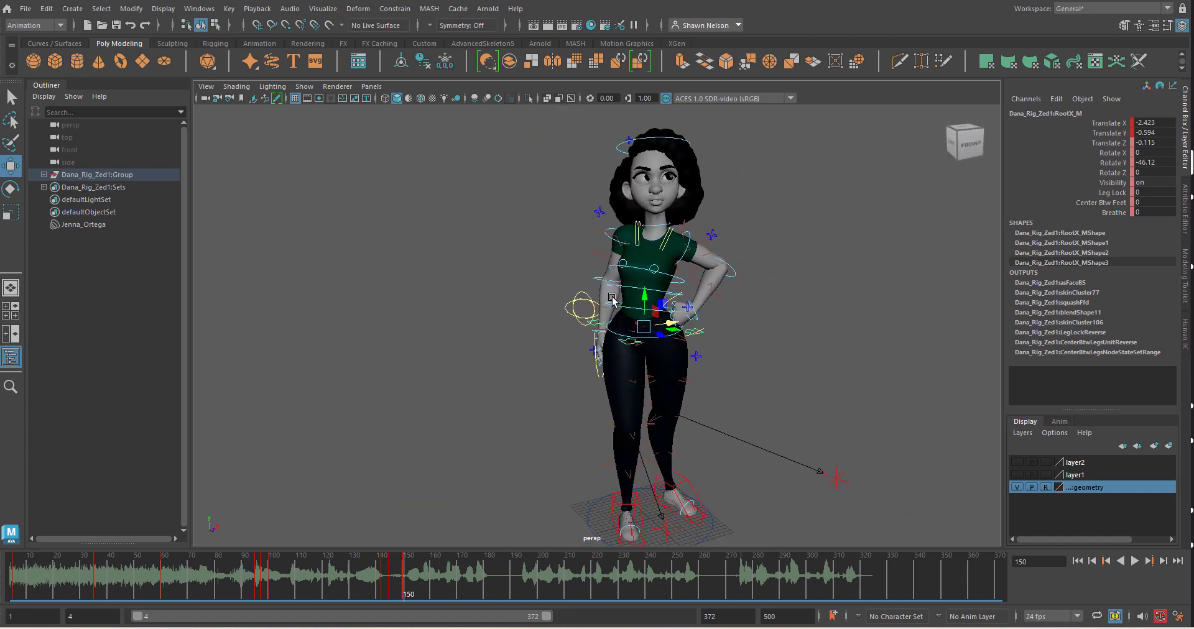
click(623, 309)
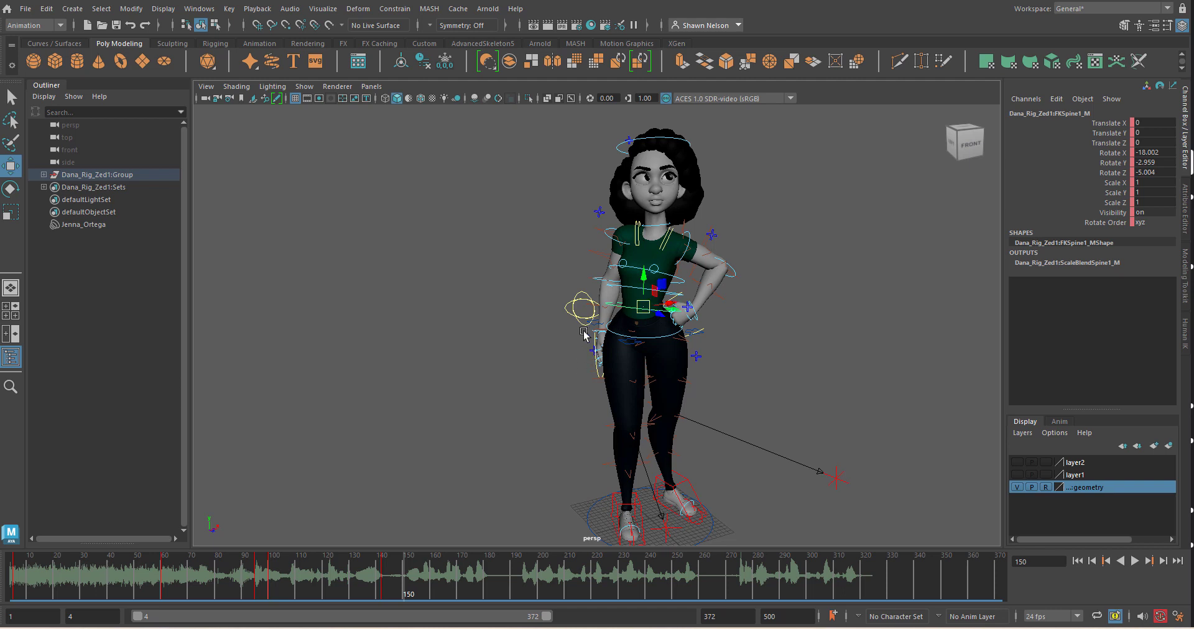
key(e)
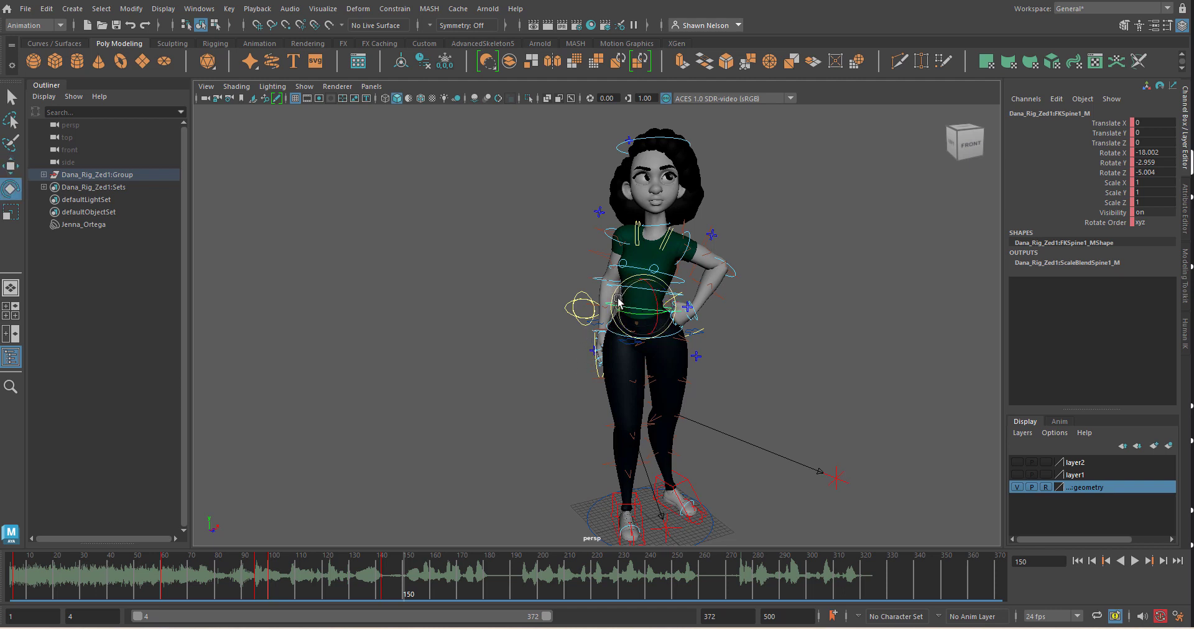
drag(618, 301, 667, 309)
alt+drag(782, 378, 759, 357)
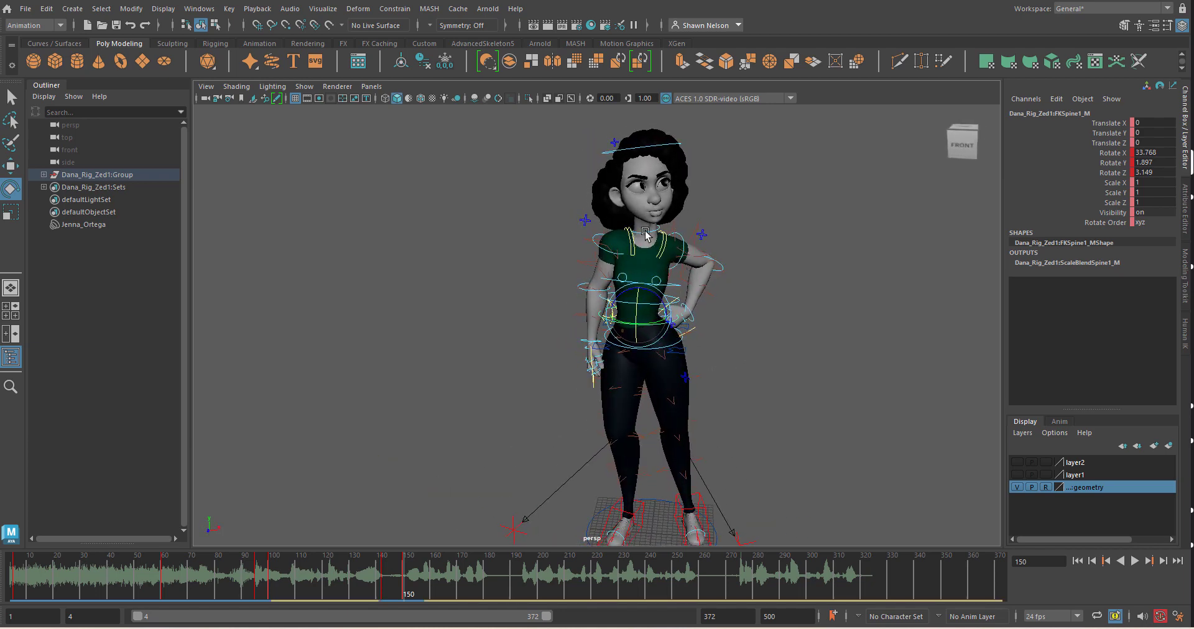
Step: Key the neck FK control at frame 150 with Rotate X 13.33, Rotate Y 8.792 and Rotate Z -0.207, and scrub through the transition
click(657, 239)
key(s)
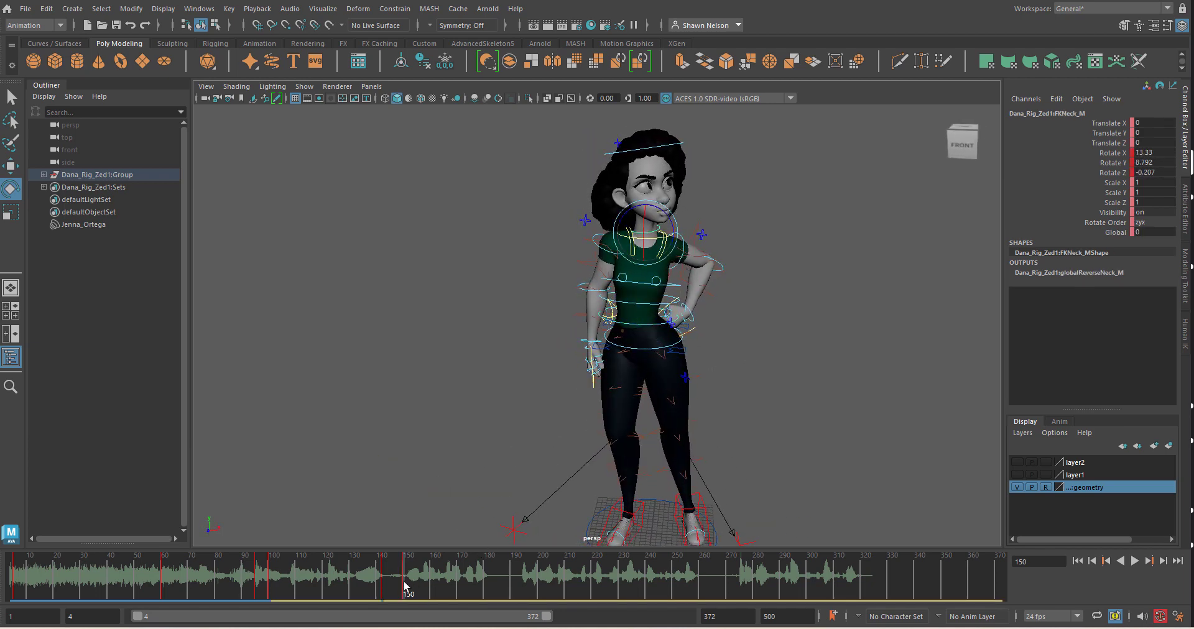
drag(403, 584, 320, 602)
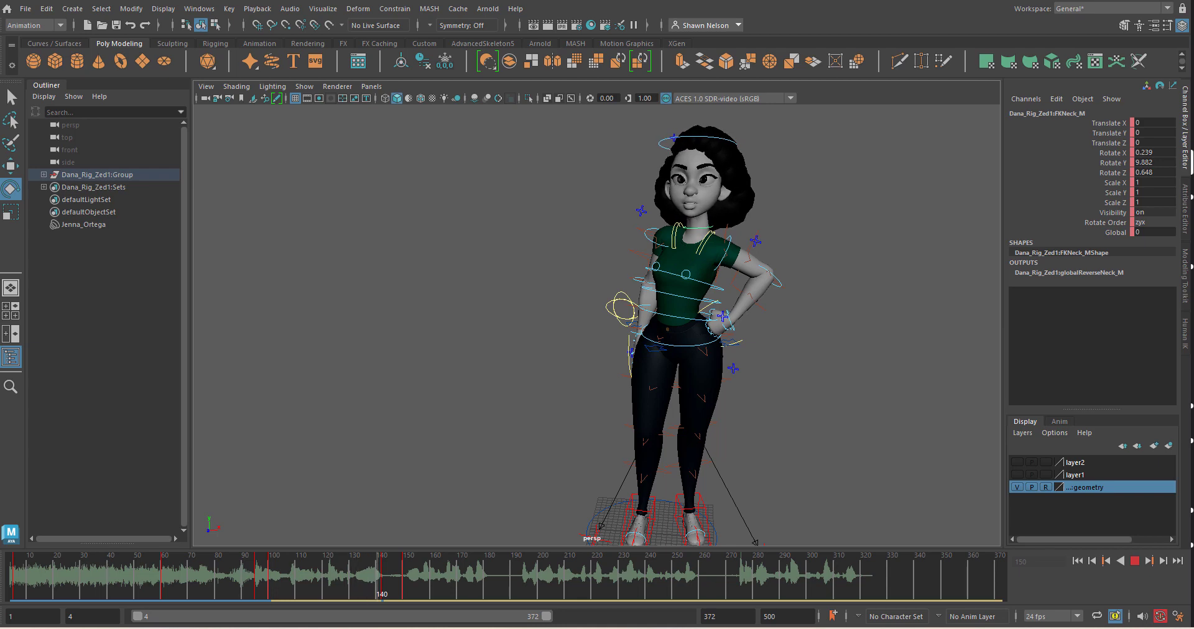
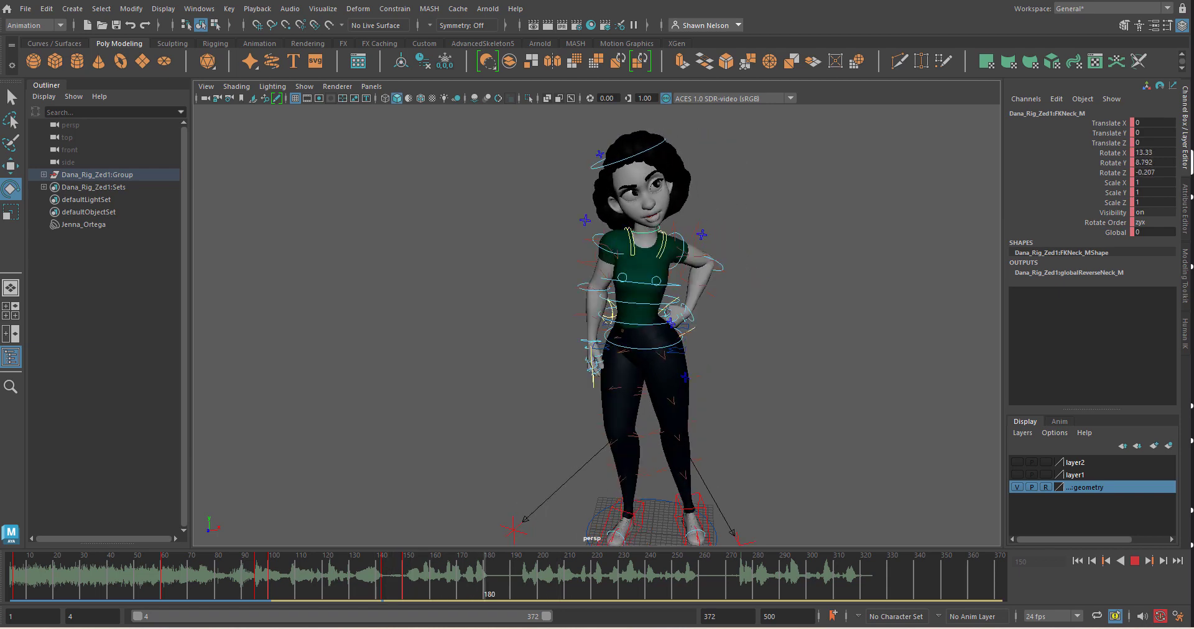
Step: Stop at frame 182, hide the geometry layer, switch to the front view and key all of the rig's body controls
key(Escape)
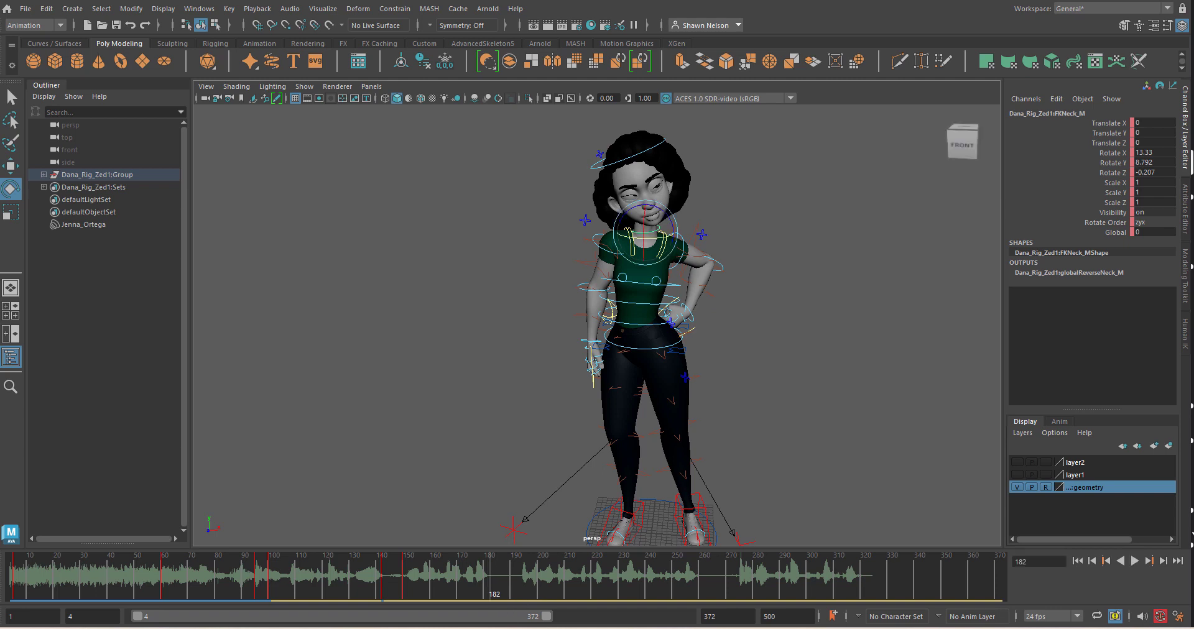
click(1018, 489)
alt+right_drag(883, 352, 842, 343)
key(space)
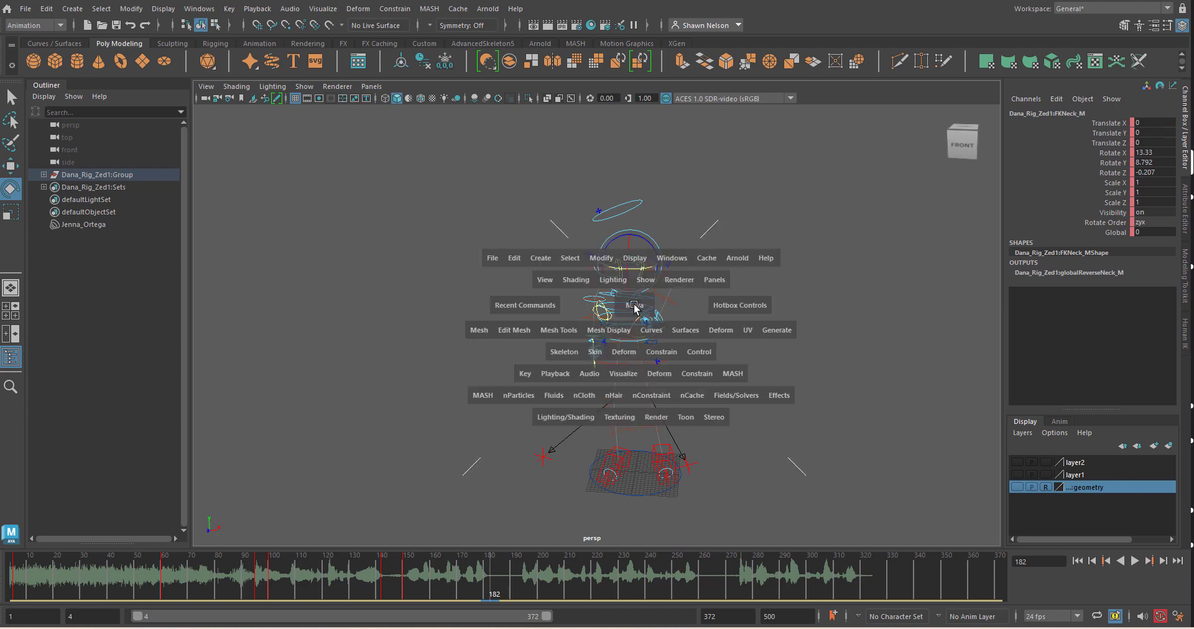
drag(635, 307, 638, 344)
alt+right_drag(637, 347, 638, 335)
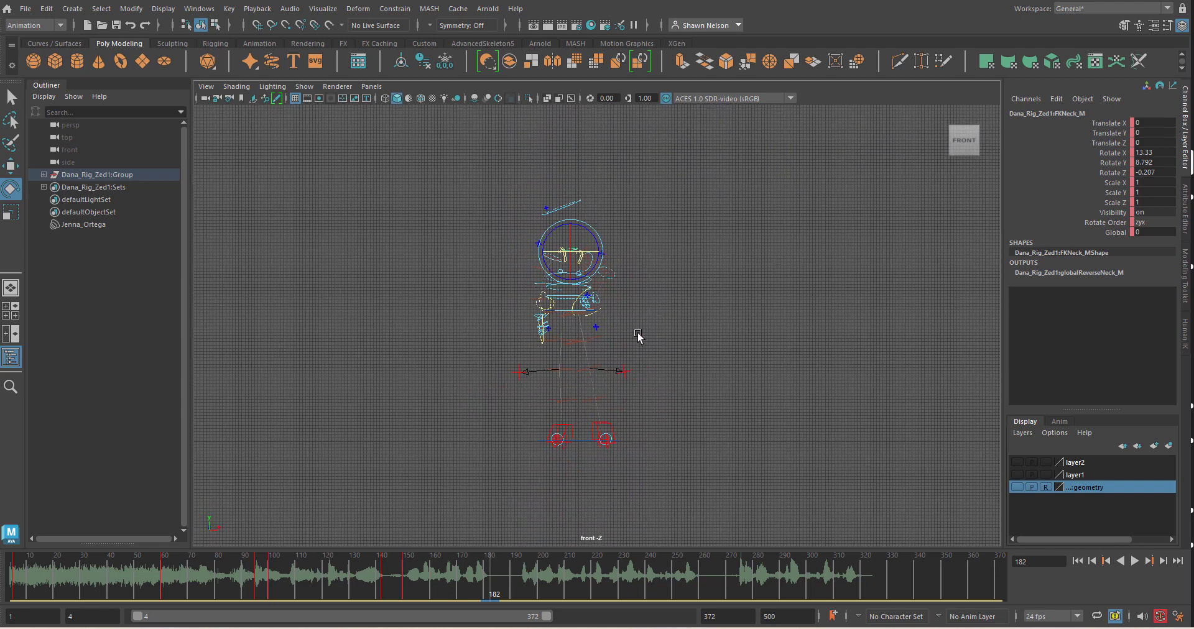
click(506, 220)
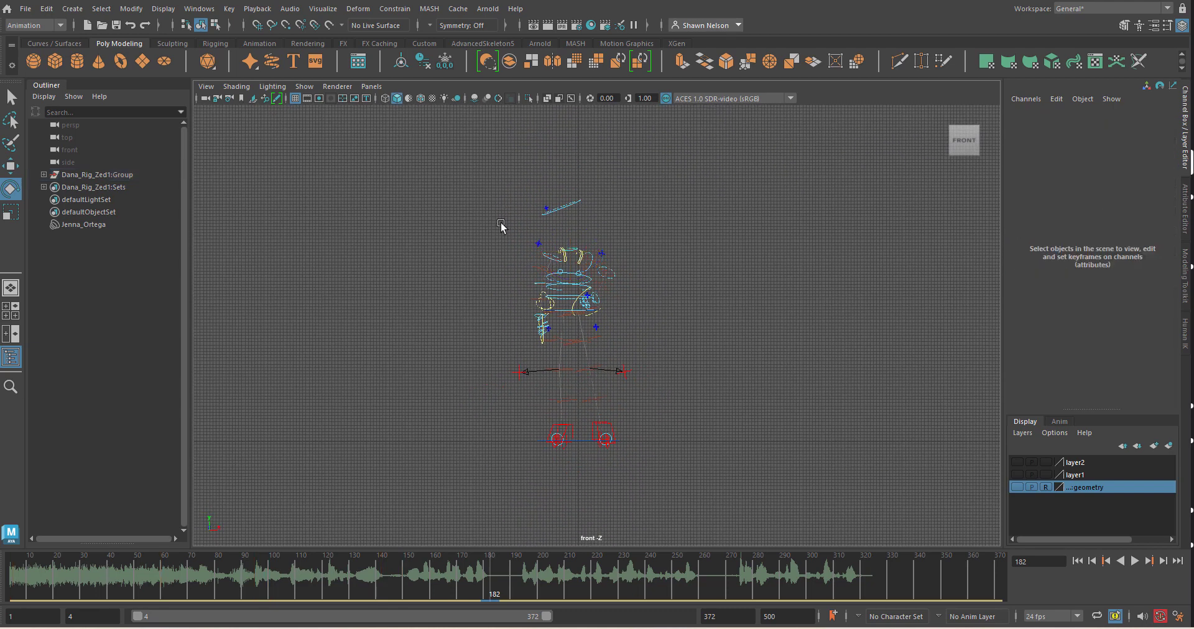
drag(485, 248, 672, 466)
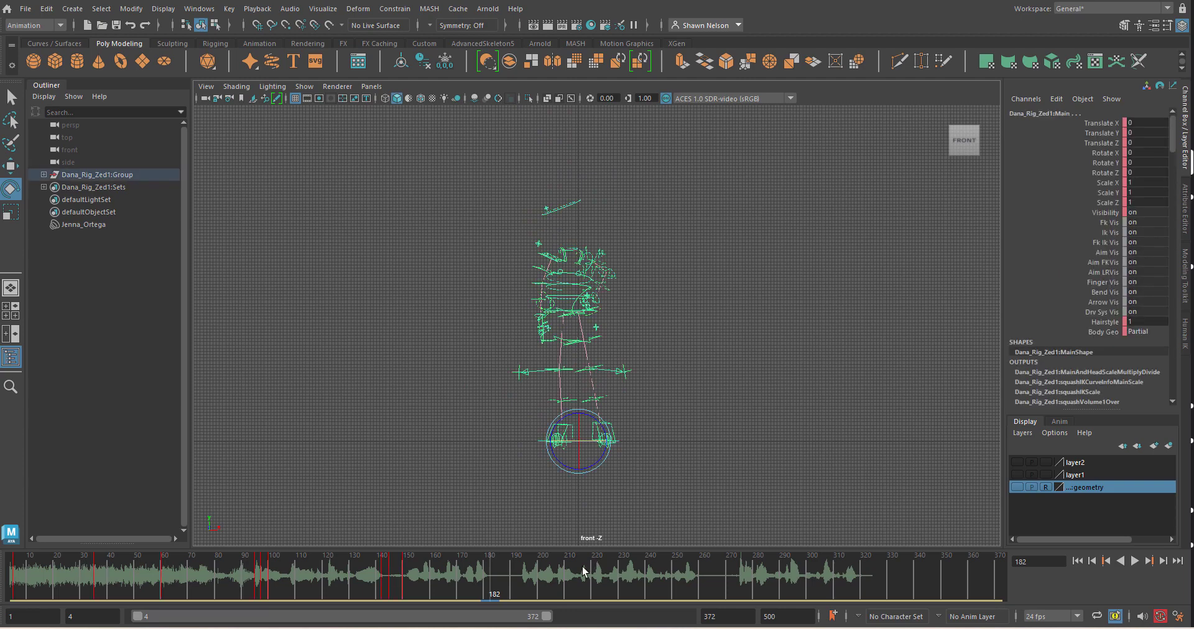
key(s)
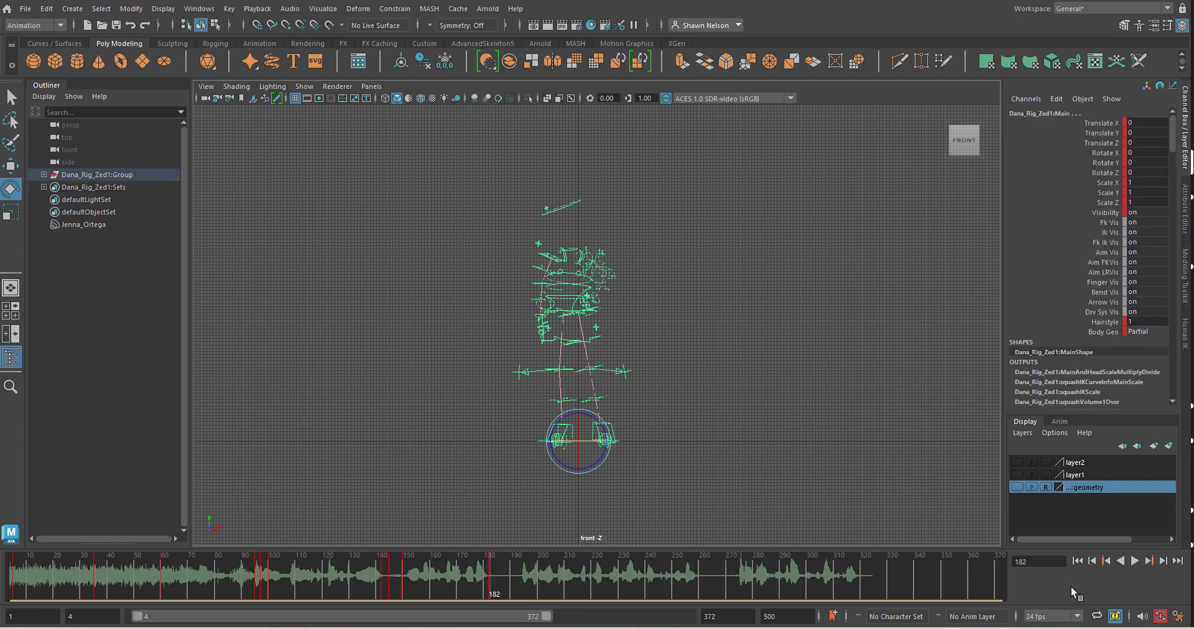
Step: Play the animation from frame 150, stop at frame 185, clear the selection and show the geometry layer
click(1106, 562)
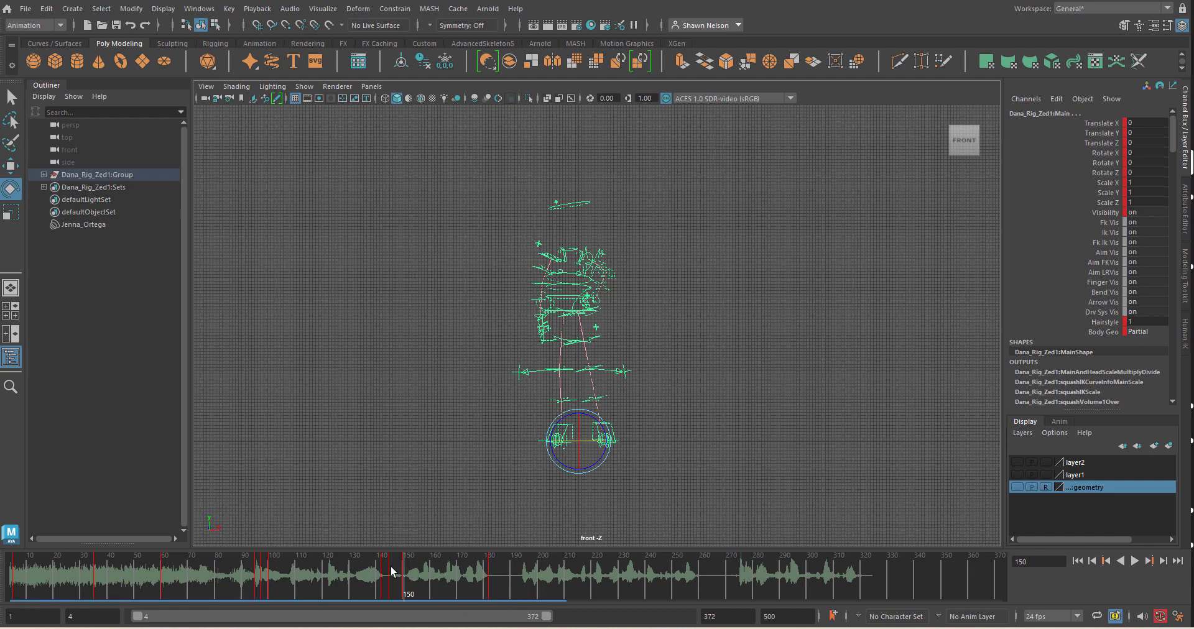
key(alt+v)
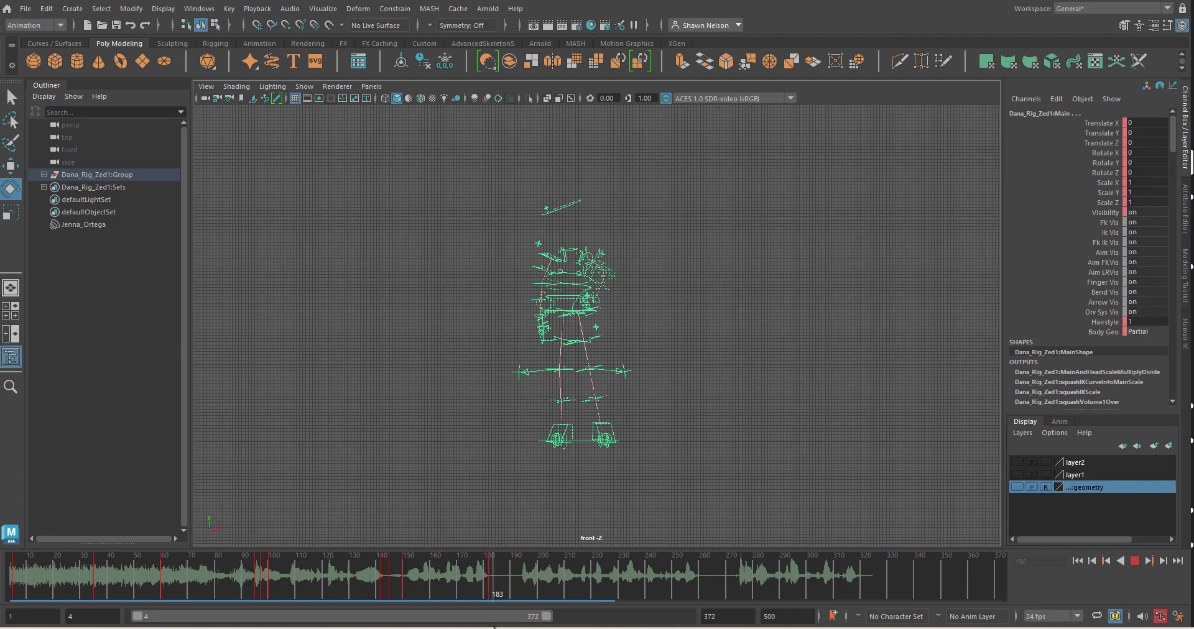
key(Escape)
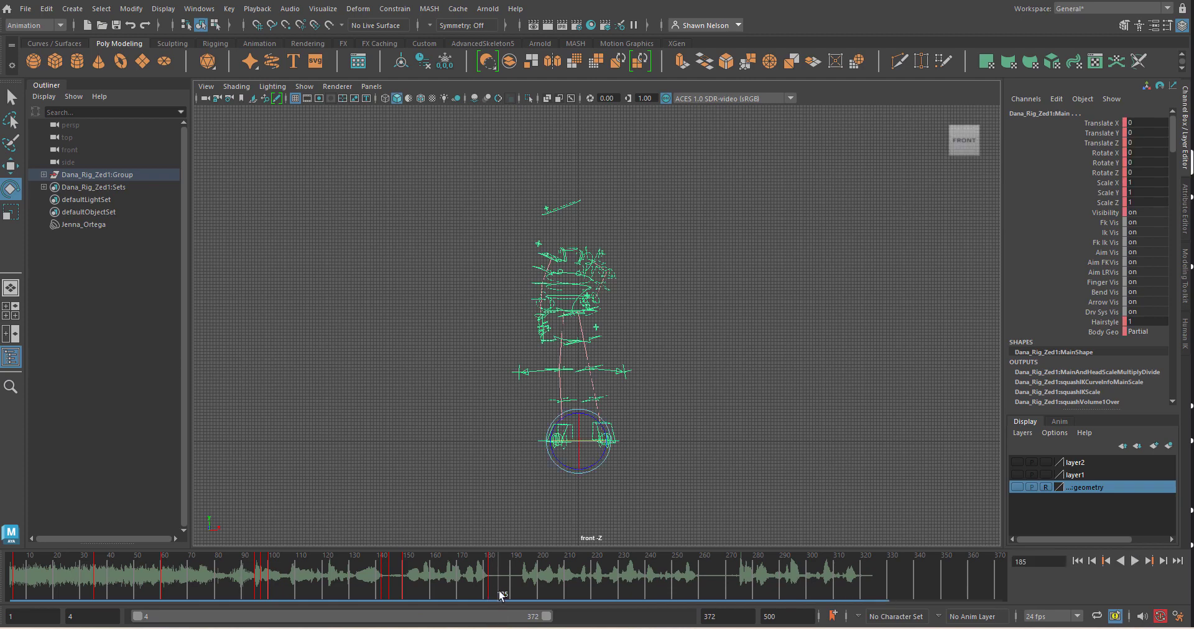
click(721, 459)
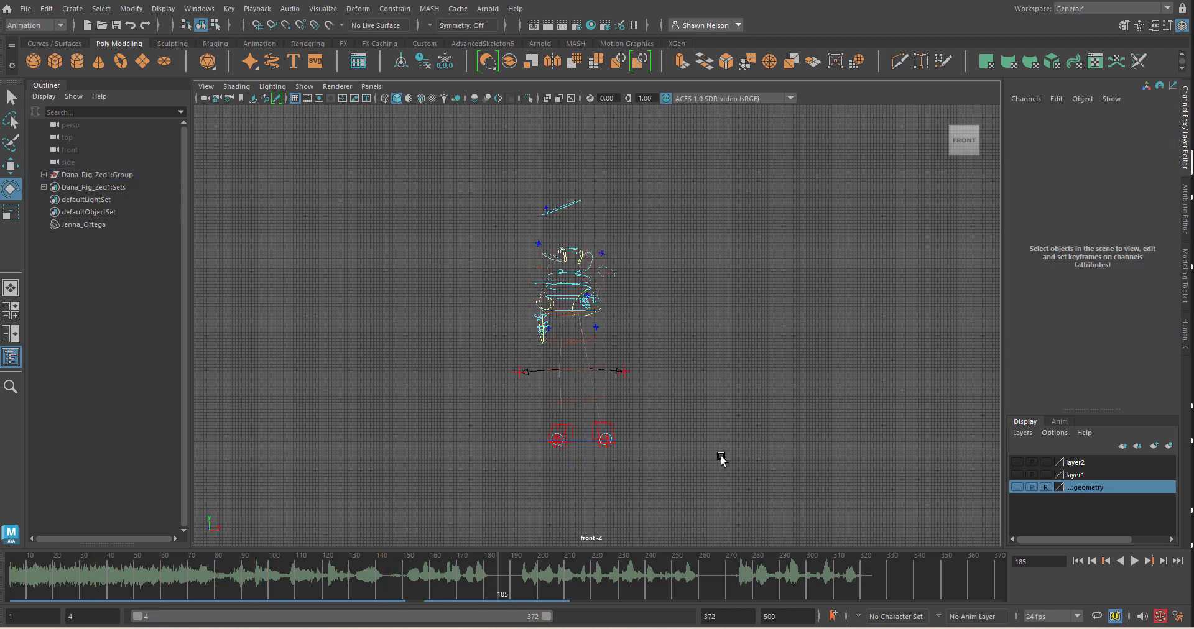
click(1016, 487)
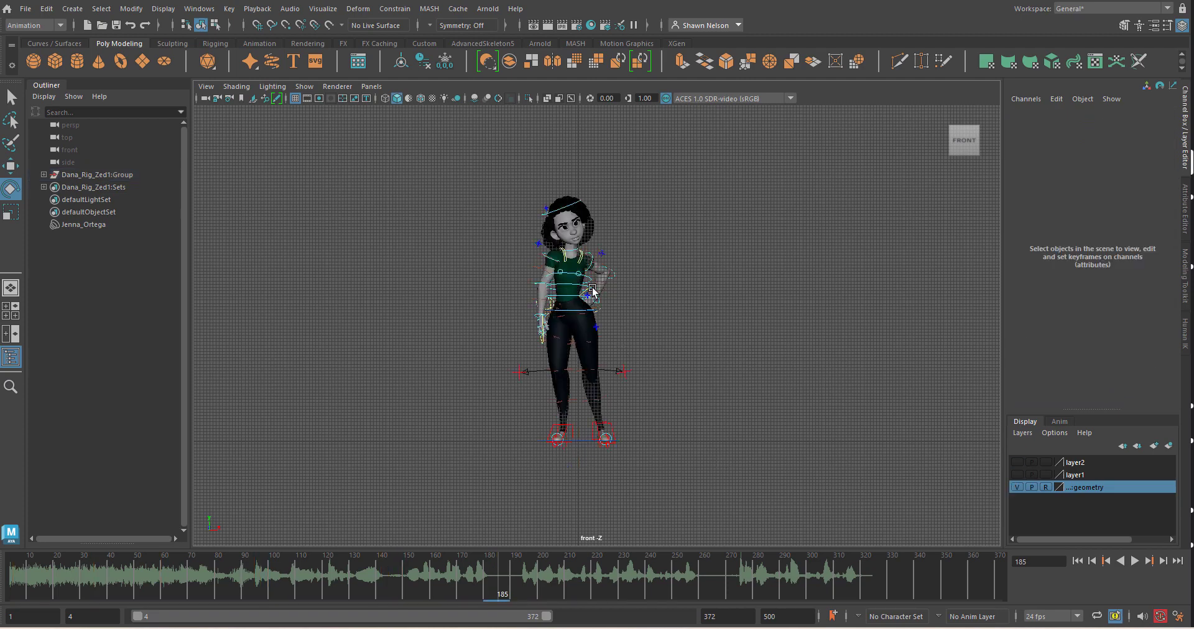
Step: Rotate the RootX_M hip control at frame 185 to Rotate X -3.733, Rotate Y -45.994 and Rotate Z 3.873
scroll(589, 260, down, 2)
scroll(590, 275, up, 3)
alt+middle_drag(663, 260, 726, 285)
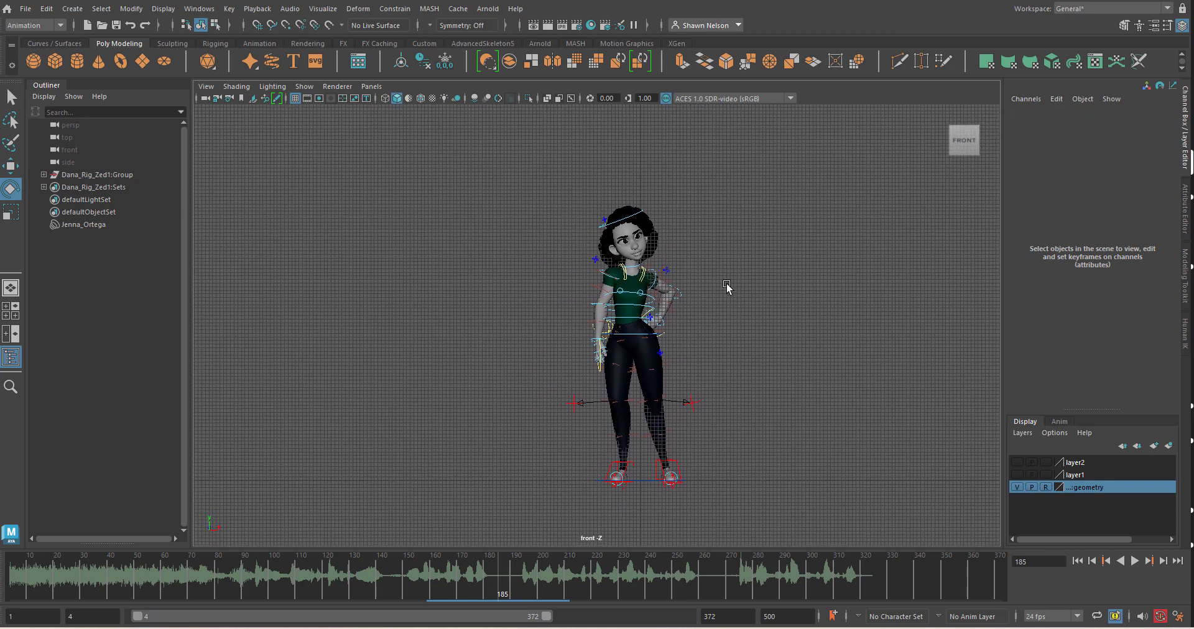
scroll(726, 288, up, 3)
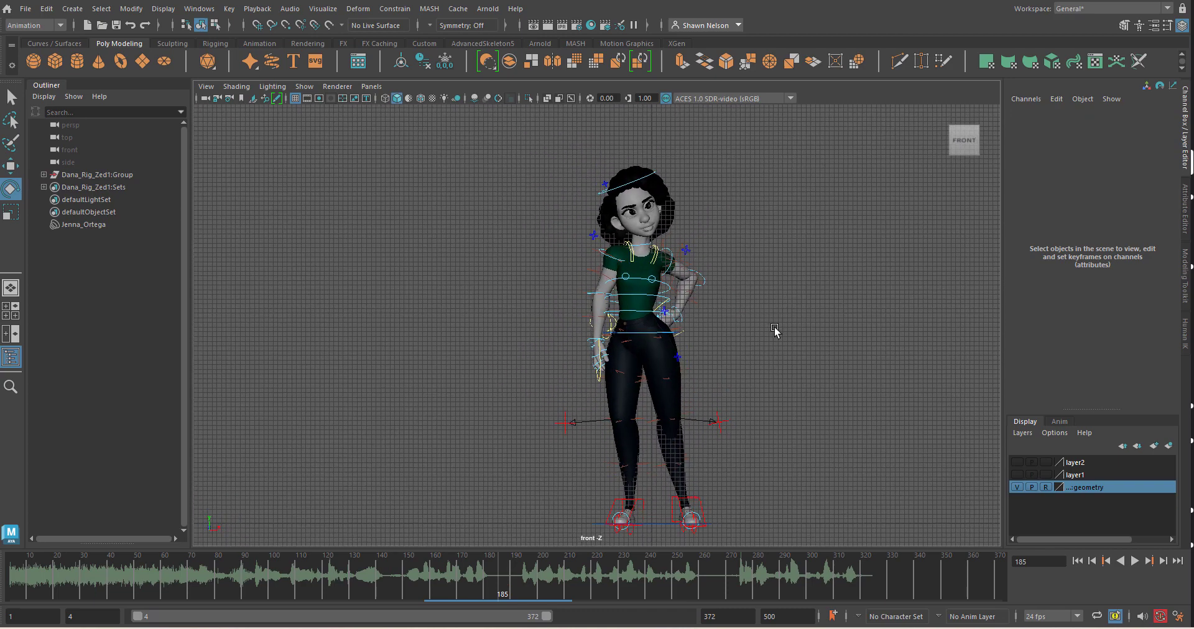
click(612, 336)
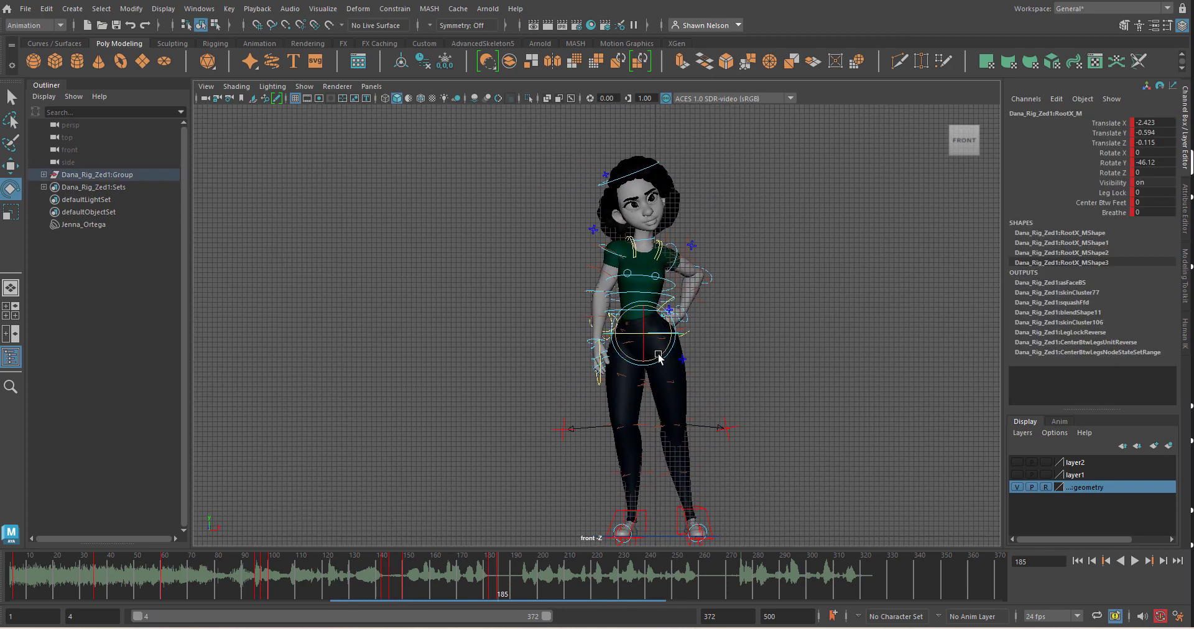
drag(644, 331, 642, 329)
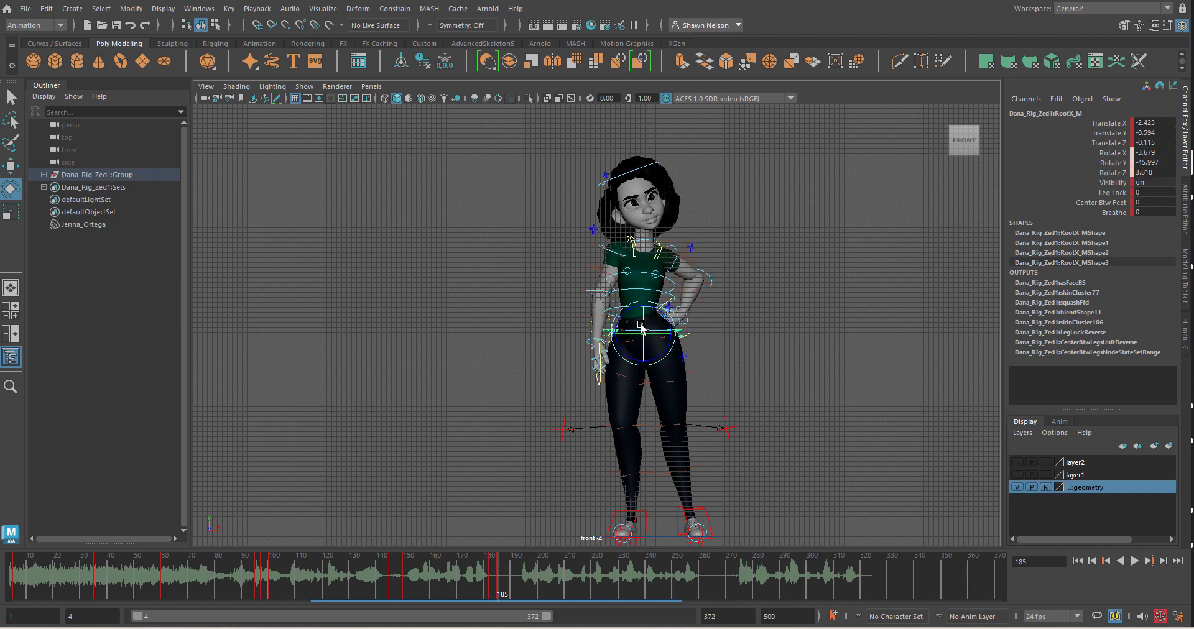
Step: Rotate the neck, chest and spine controls at frame 185 to turn the head and upper body further toward her right
click(649, 243)
drag(669, 244, 661, 223)
click(776, 325)
click(660, 285)
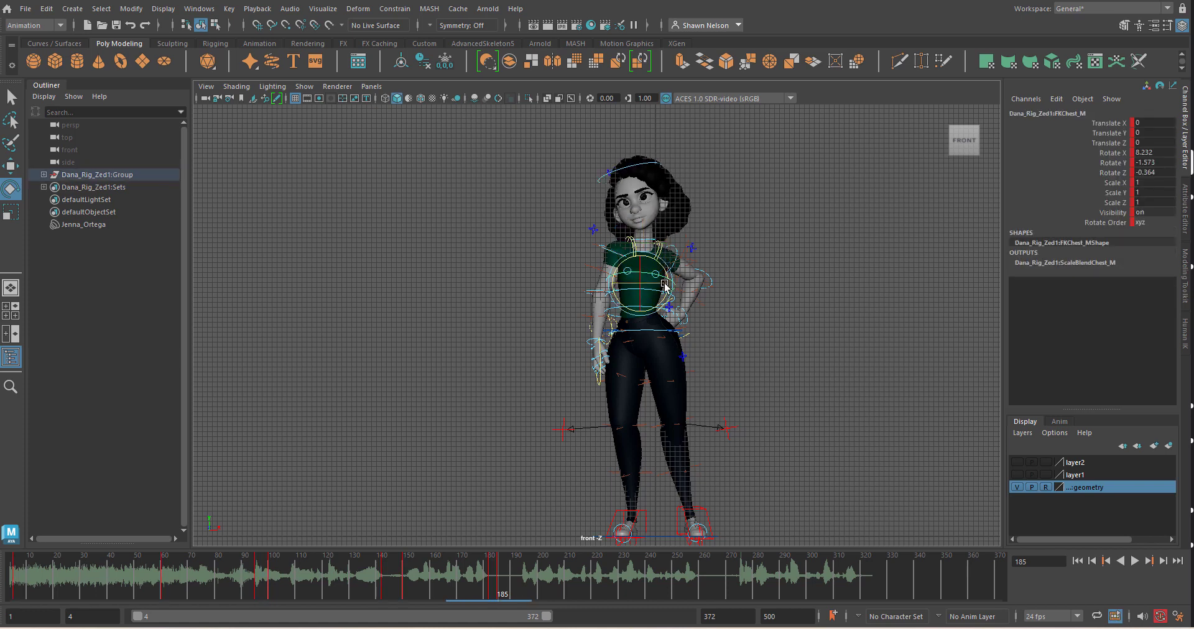
drag(660, 285, 658, 304)
click(740, 316)
click(659, 293)
click(753, 389)
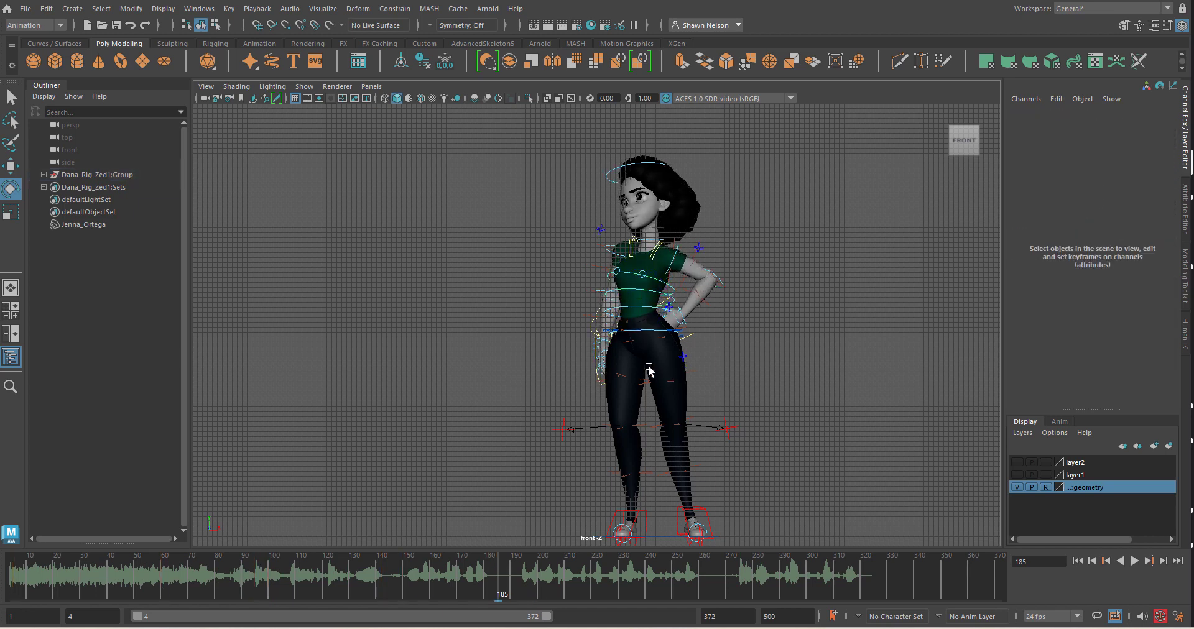
Step: Turn the RootX_M hip control to Rotate Y -72.876 at frame 185 and scrub around that frame
click(673, 333)
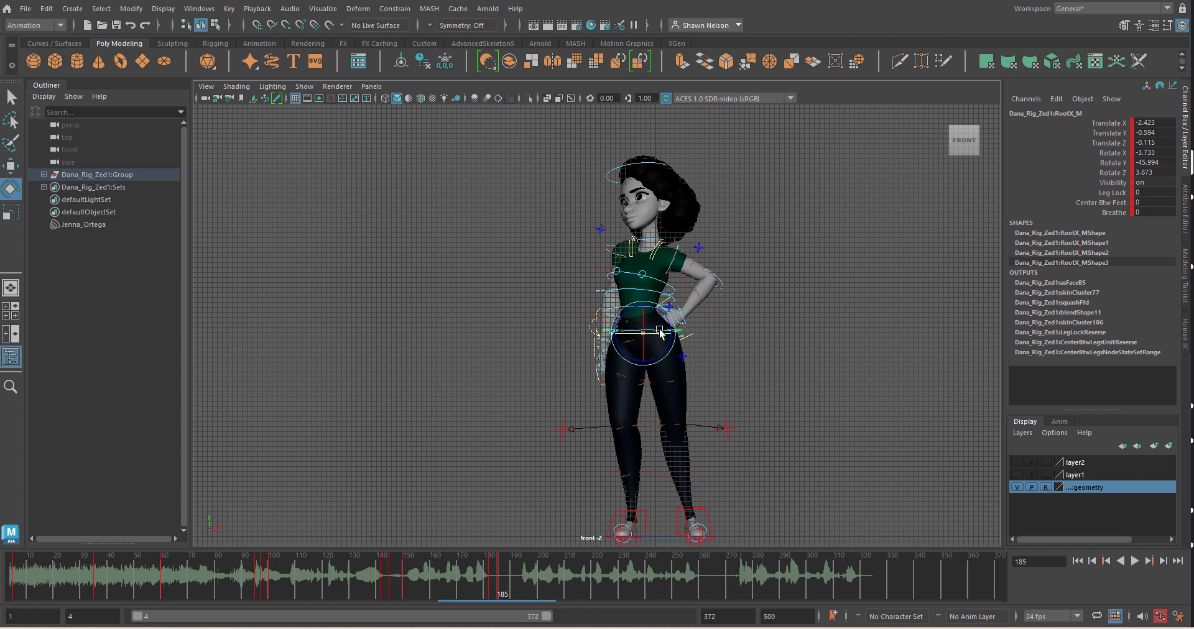
drag(658, 332, 628, 334)
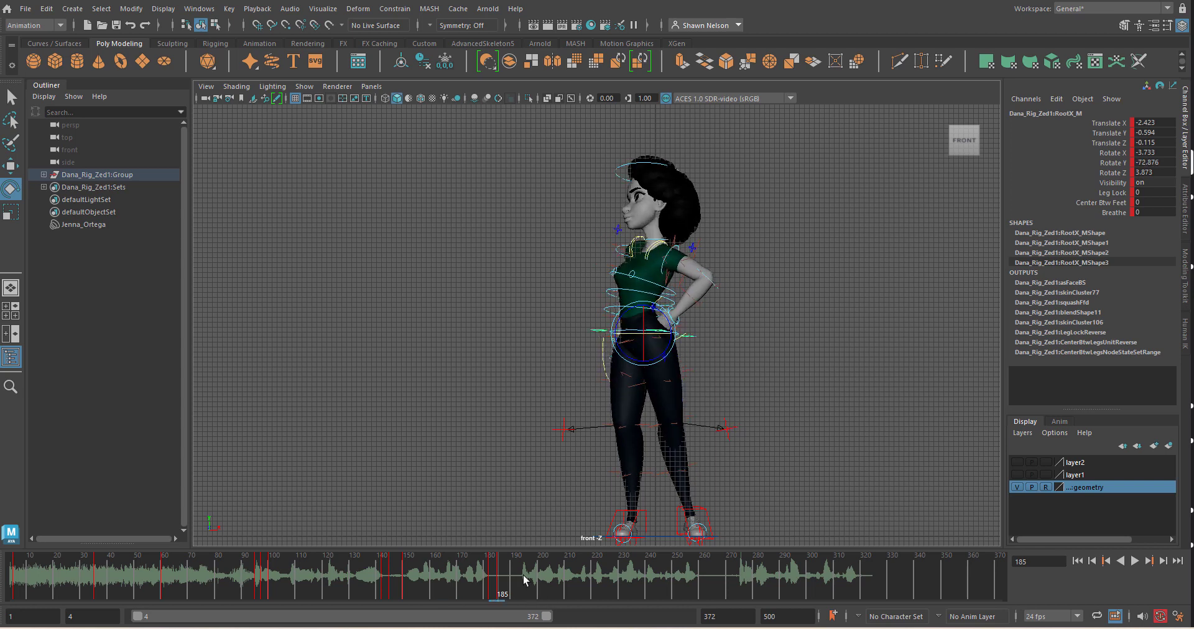
mouse_move(494, 583)
mouse_down()
mouse_move(470, 561)
mouse_move(513, 594)
mouse_move(498, 592)
mouse_up()
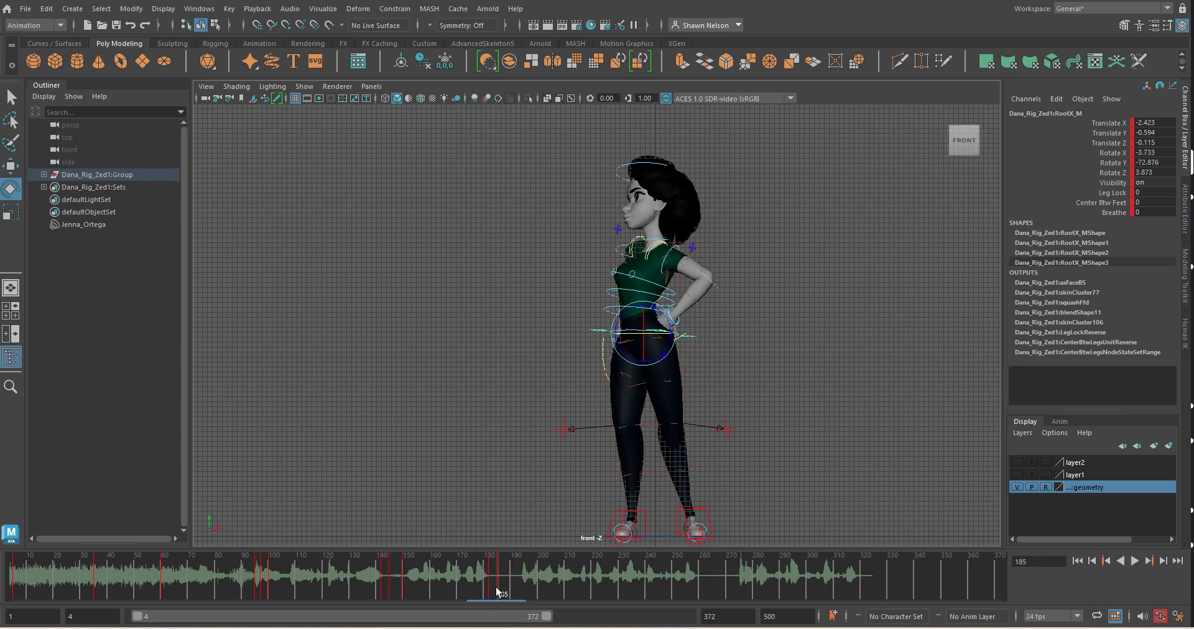
Step: Hide the geometry layer, select all body controls, move their keys at frame 185 to frame 190, and return to frame 185
click(1018, 488)
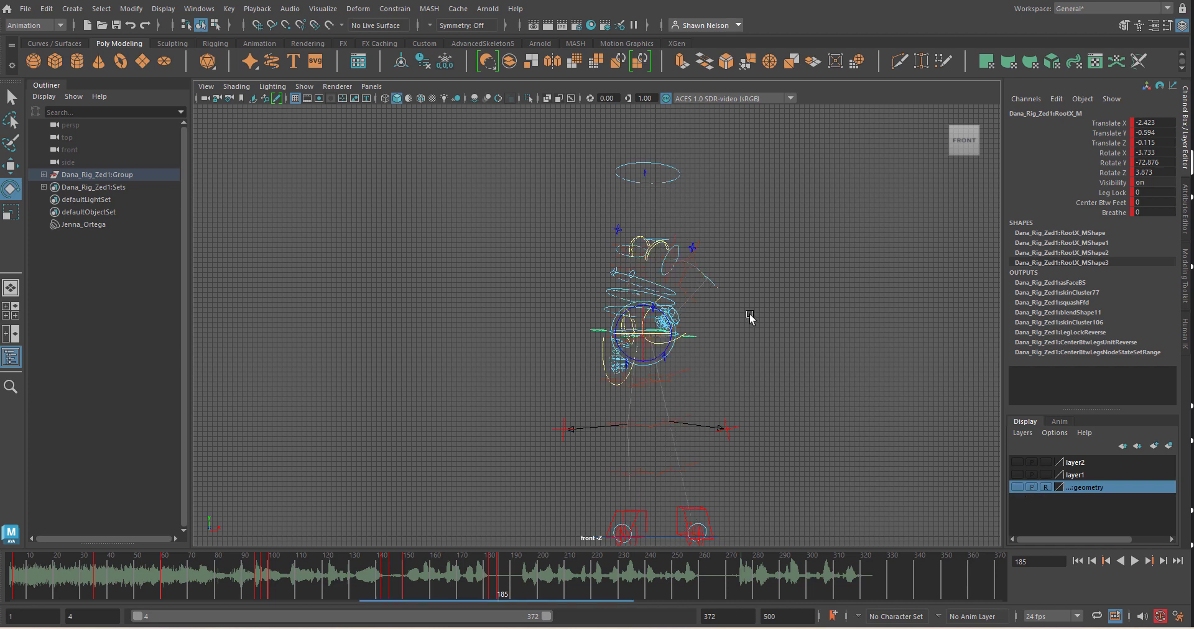
drag(487, 219, 695, 563)
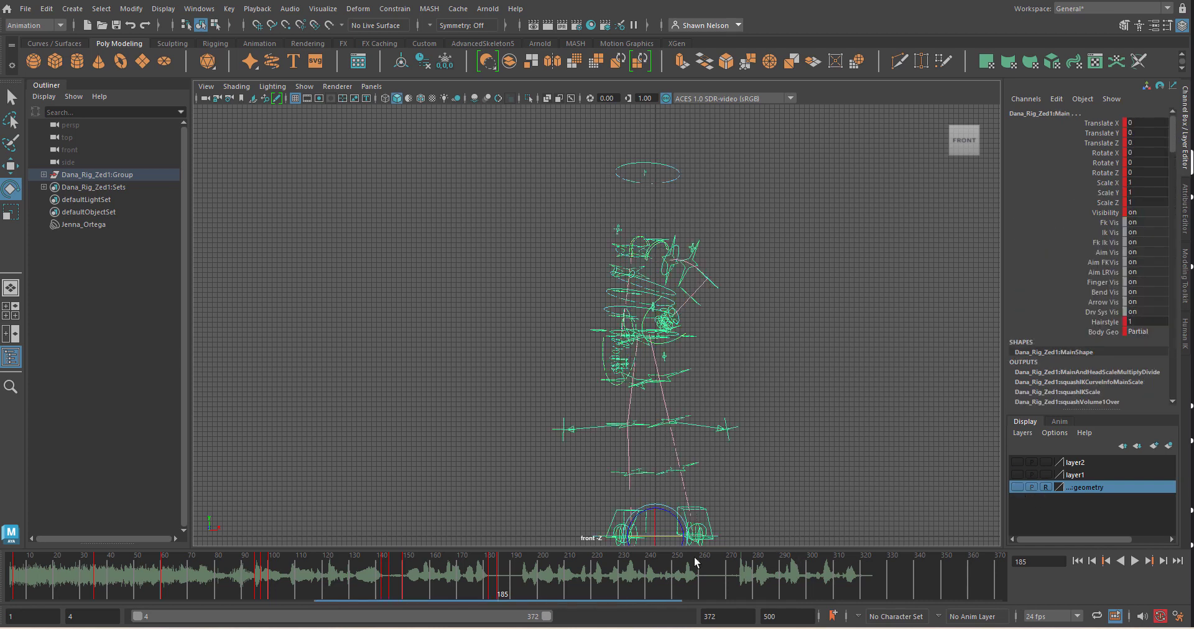
click(502, 576)
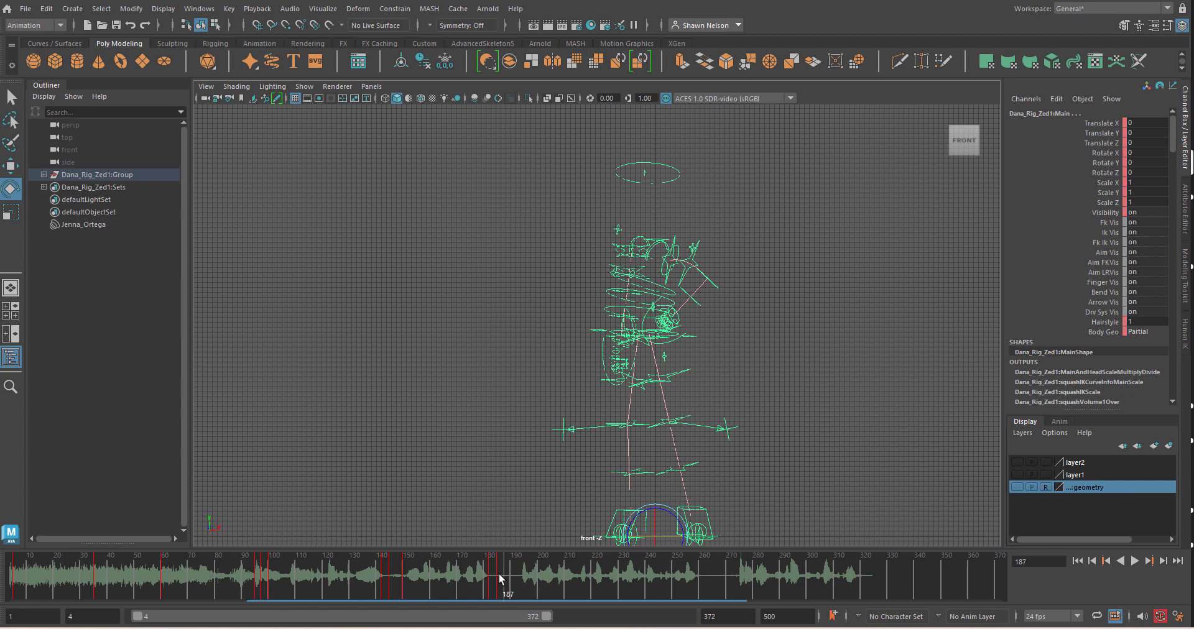
click(498, 578)
key(alt+v)
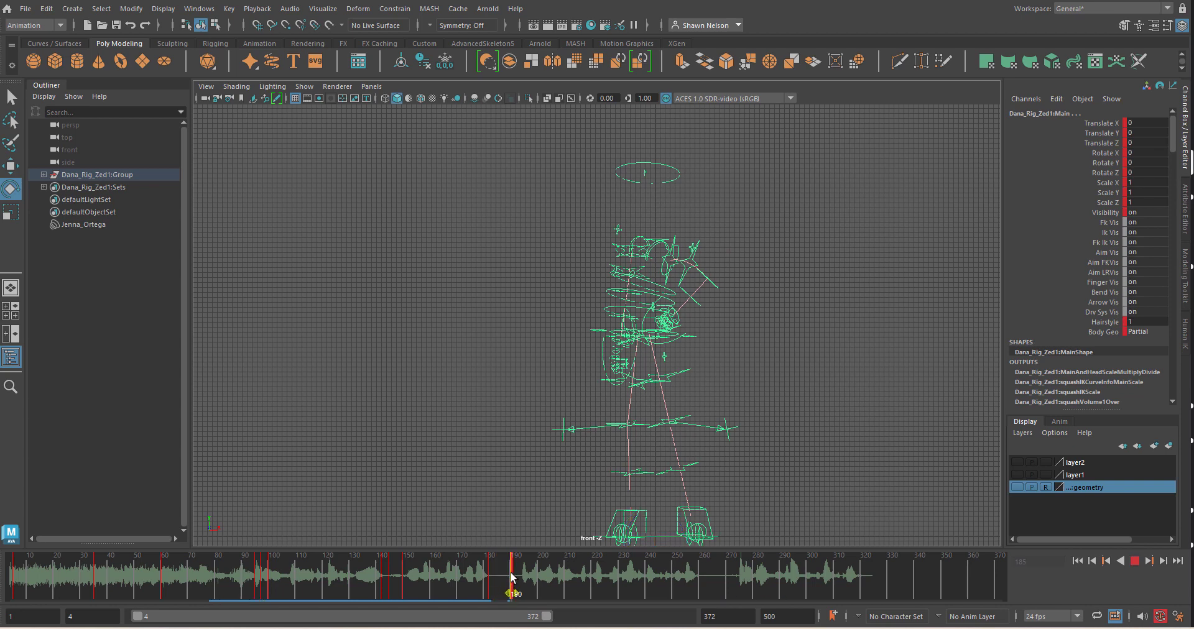
key(alt+v)
click(521, 545)
mouse_move(507, 573)
mouse_down()
mouse_move(487, 570)
mouse_move(501, 573)
mouse_up()
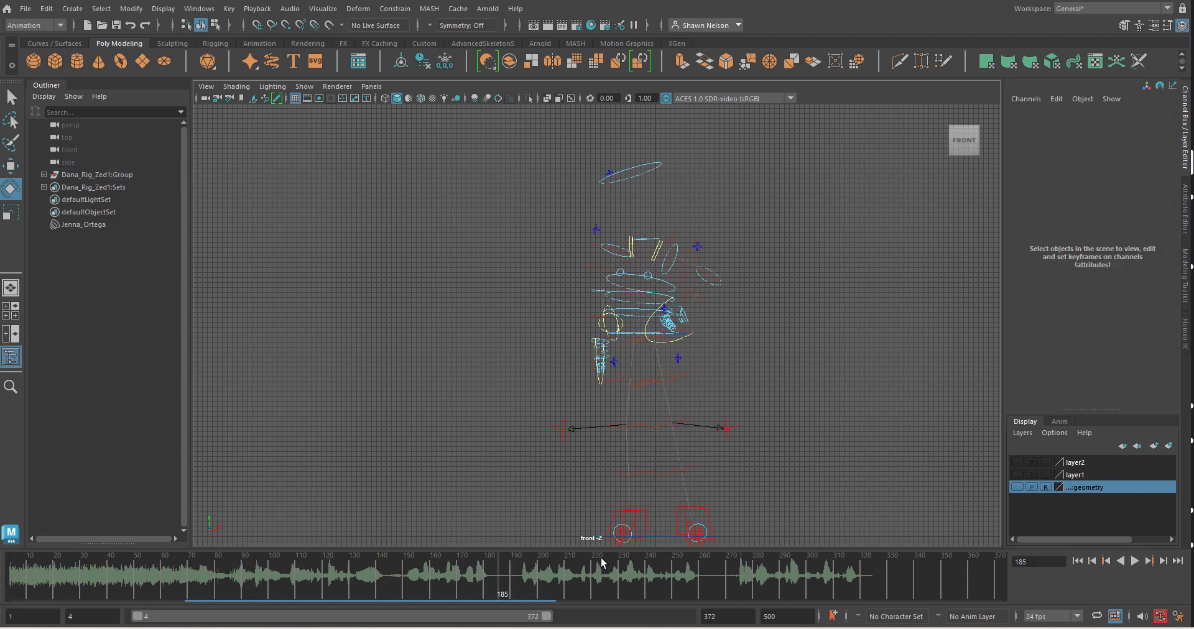
Step: Show the geometry layer, play the animation from the start to check the turn, and stop at frame 219
click(1018, 487)
click(13, 586)
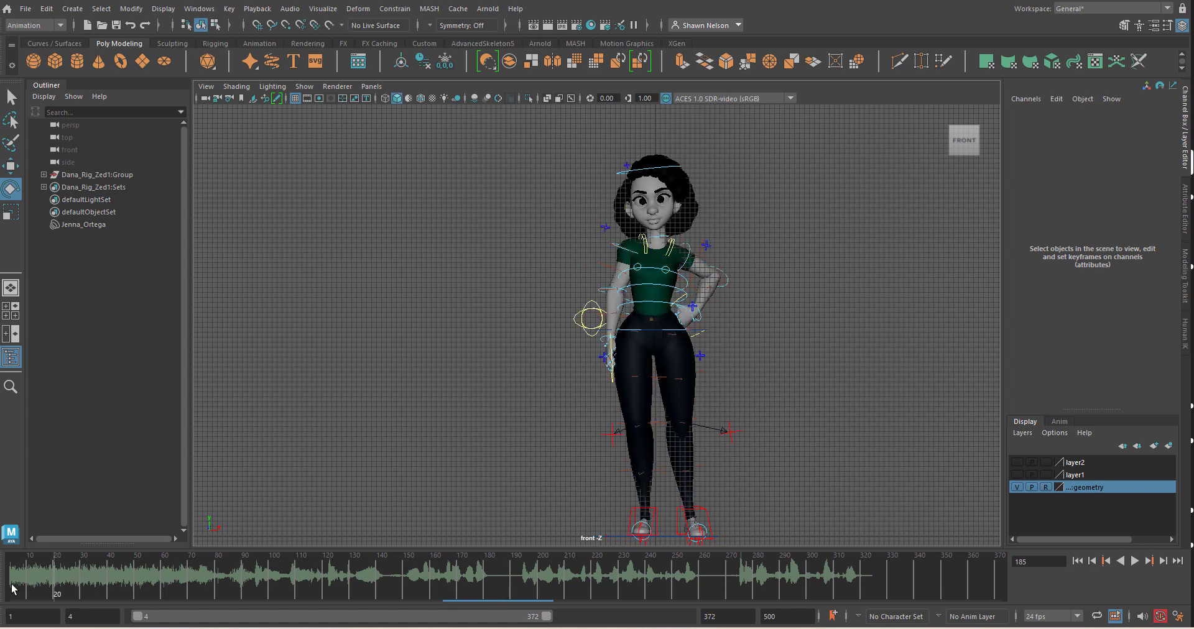
key(alt+v)
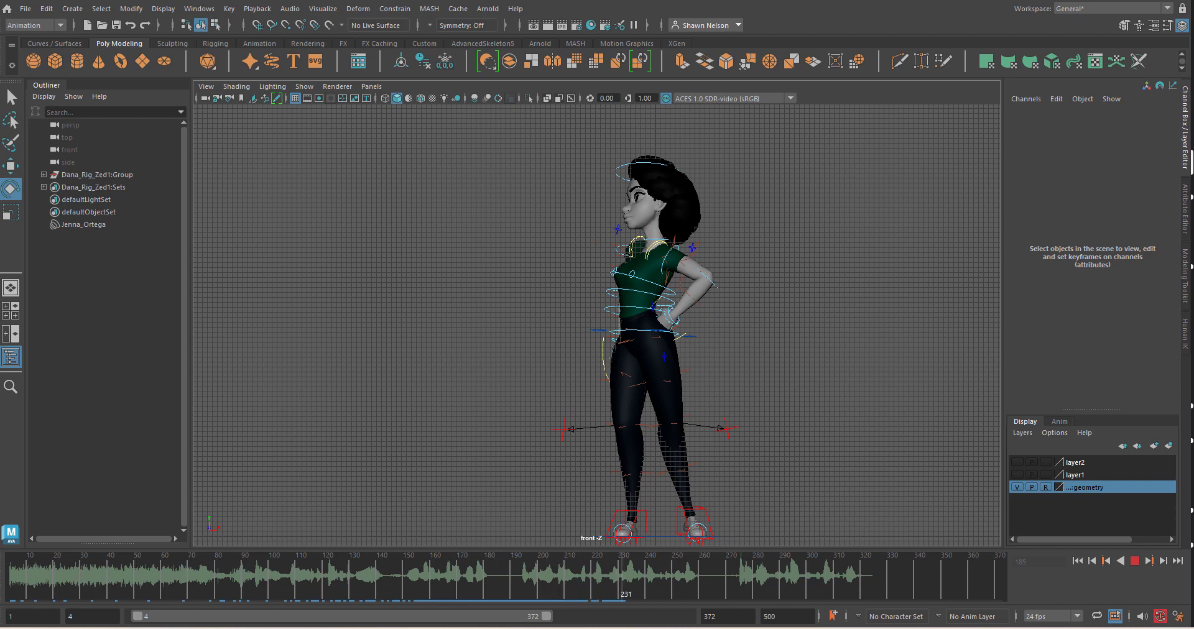
click(449, 575)
drag(610, 575, 527, 575)
key(Escape)
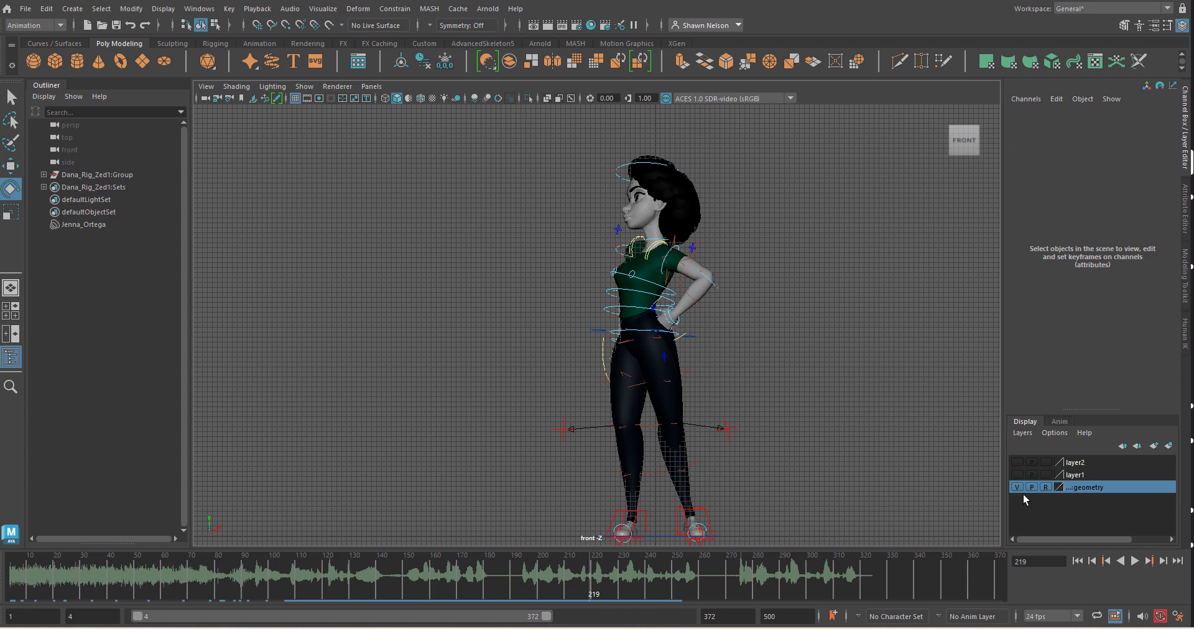
Step: Hide the geometry layer and key all of the rig's body controls at frame 219 to hold the turned pose
click(1017, 488)
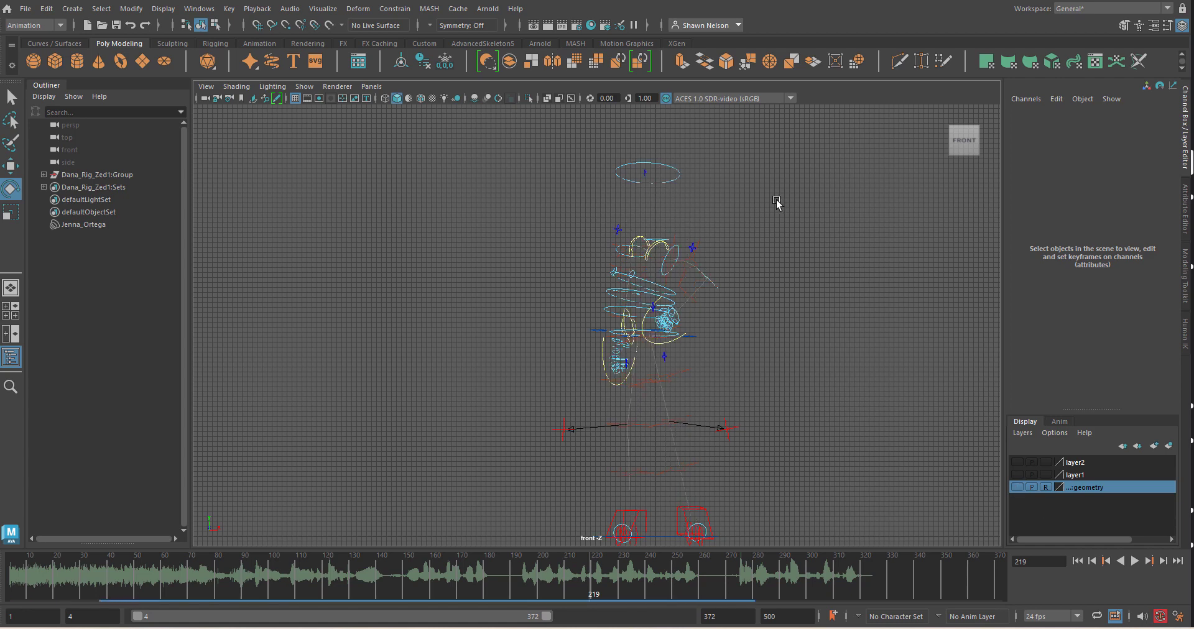
drag(777, 206, 522, 545)
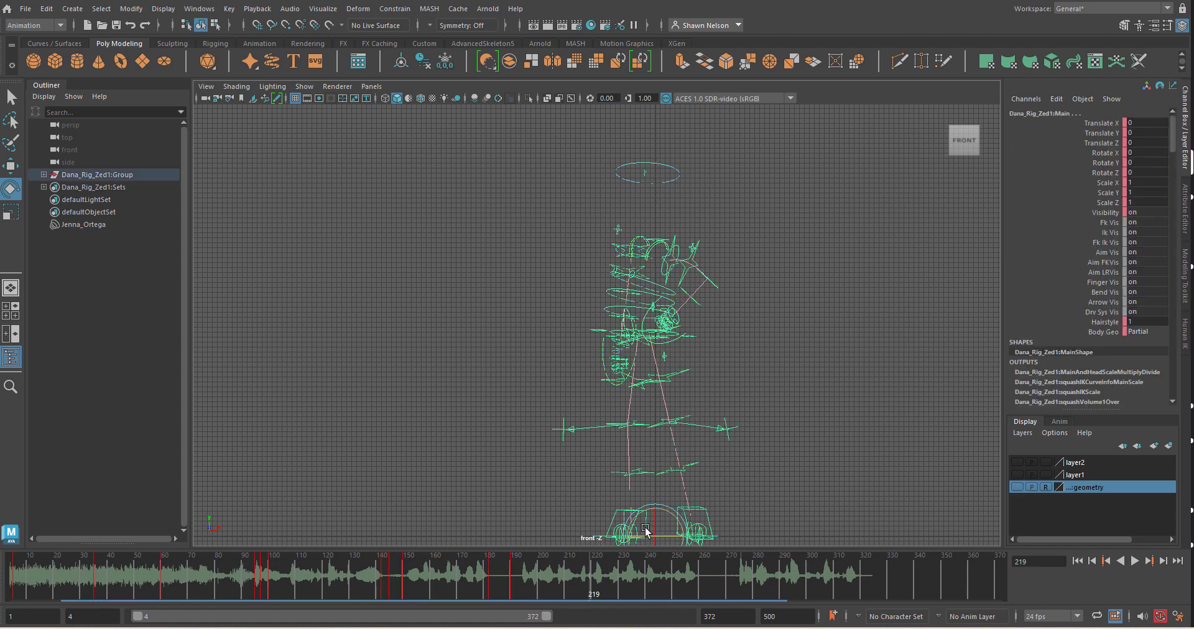
key(s)
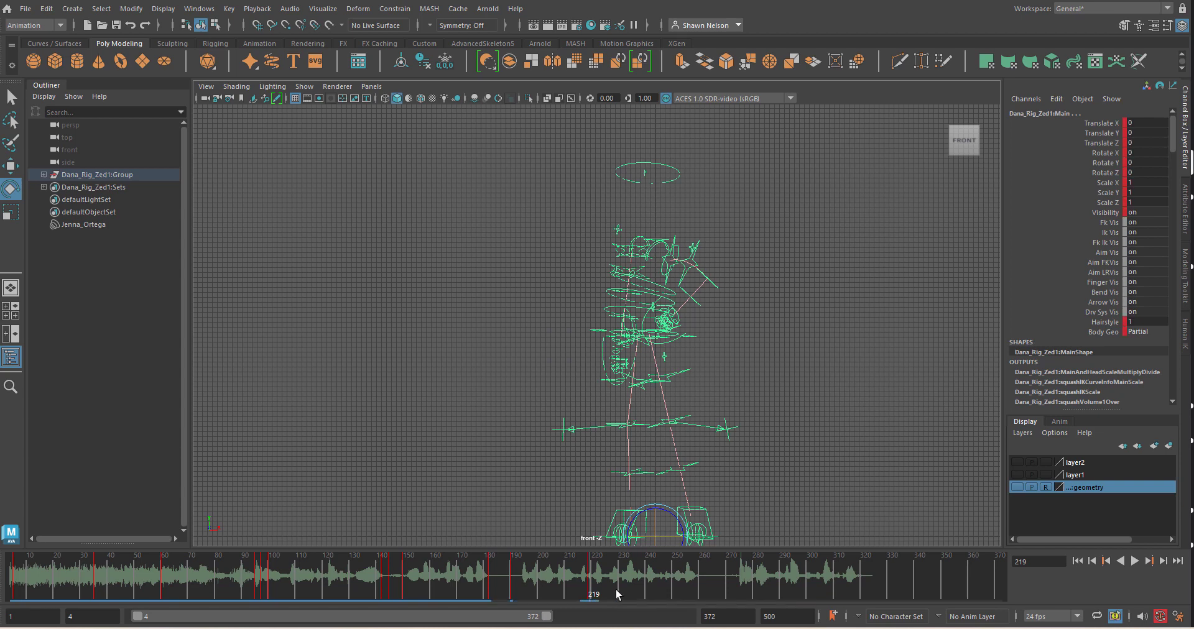
Step: Scrub back to frame 171, show the geometry layer, play through the turn and stop at frame 230
drag(522, 573, 461, 586)
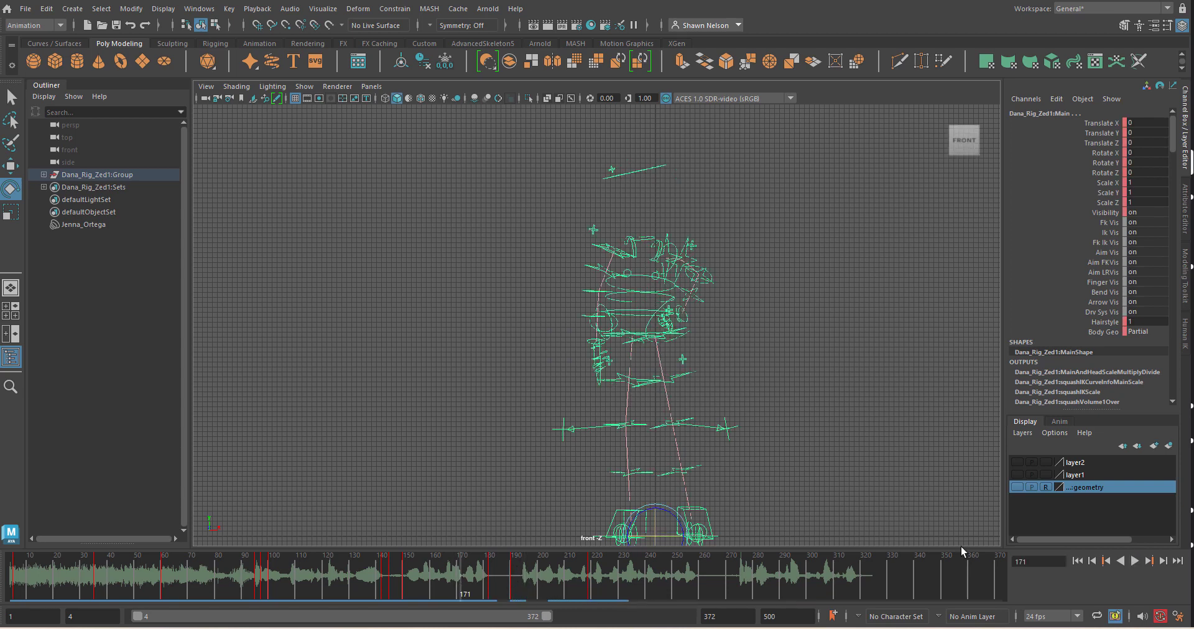
click(1020, 486)
key(alt+v)
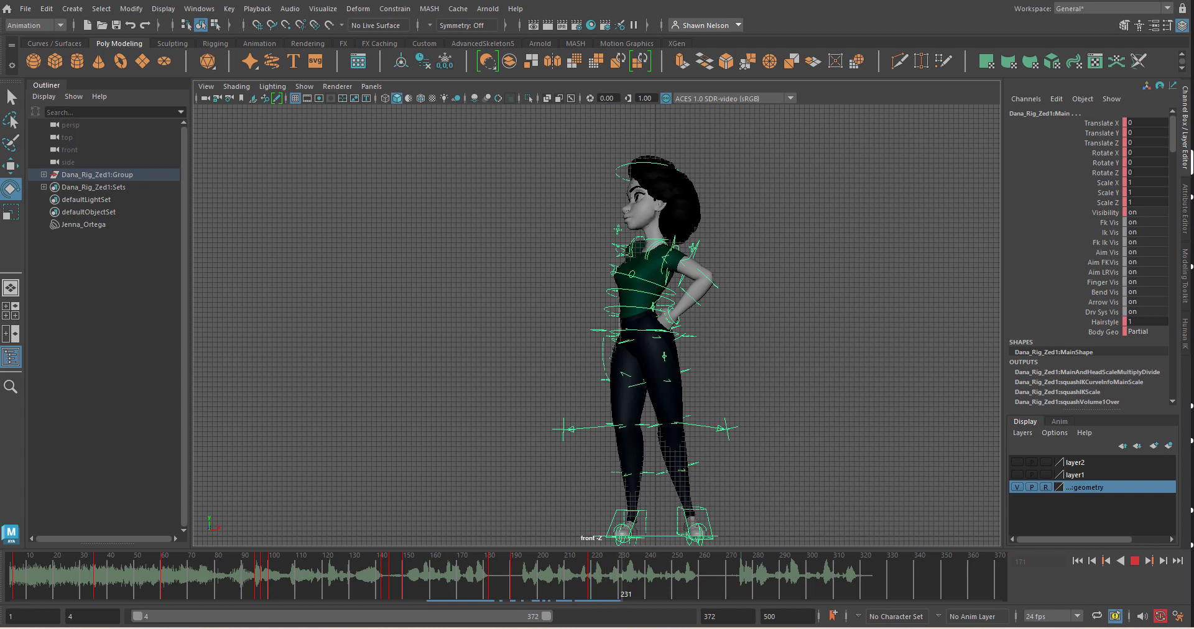
drag(622, 577, 617, 577)
key(alt+v)
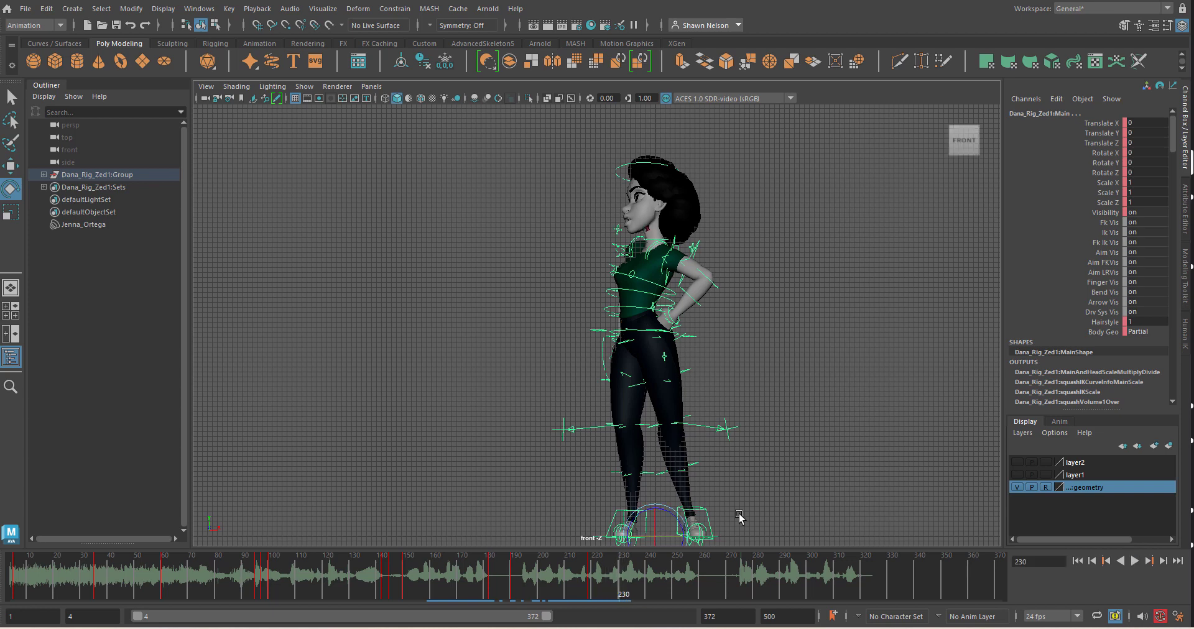
Step: At frame 230, rotate the root hip control to about -21 in Y and shift it sideways to about 4.08 in X
click(814, 445)
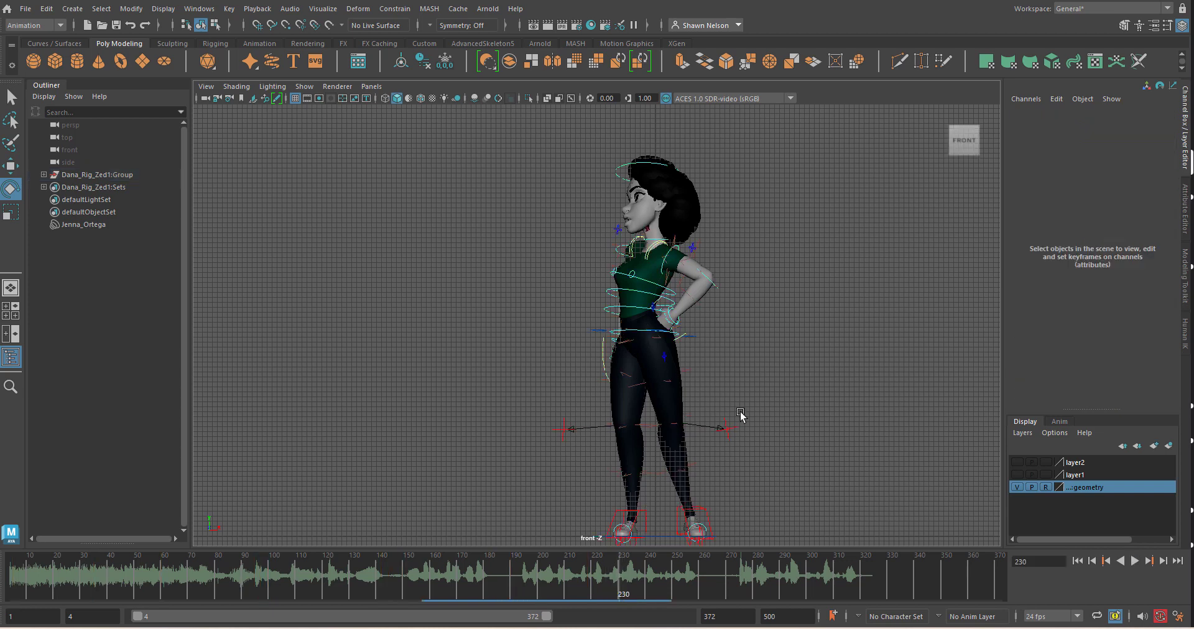
click(658, 336)
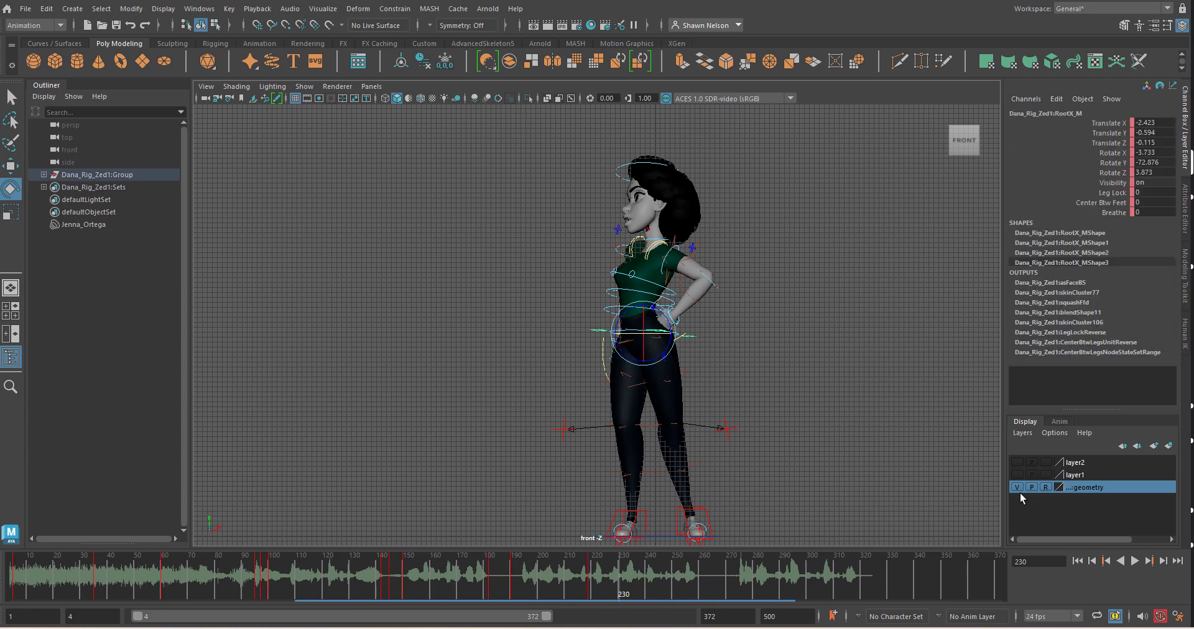
drag(634, 334, 658, 336)
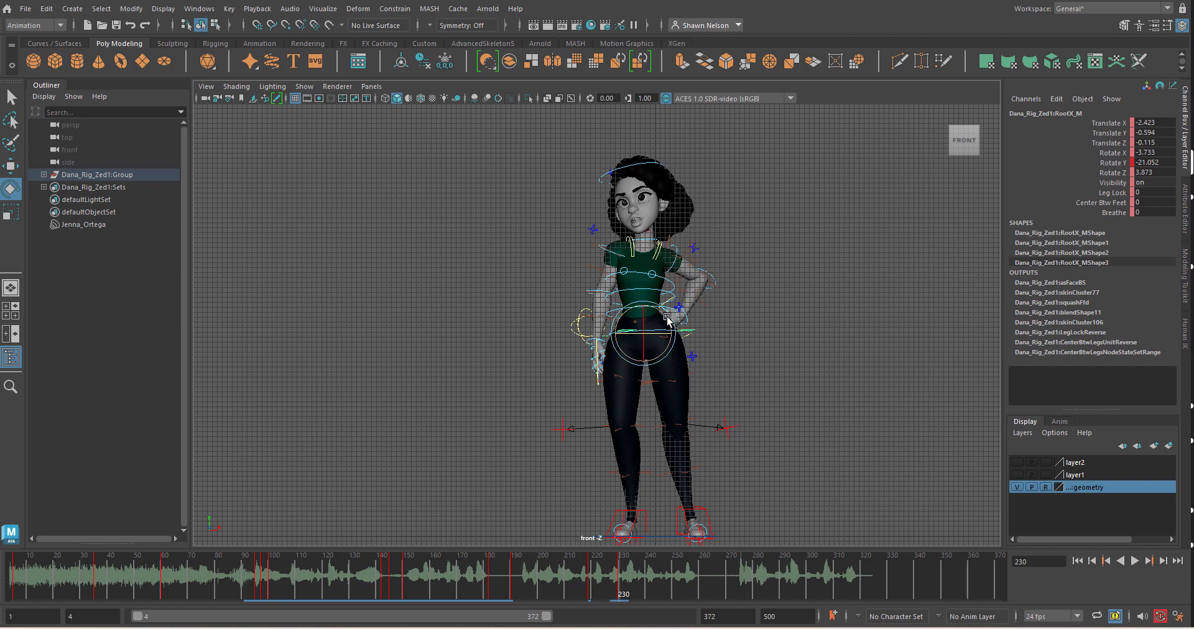
mouse_move(667, 319)
mouse_down()
mouse_move(680, 336)
mouse_move(656, 314)
mouse_up()
key(w)
click(644, 517)
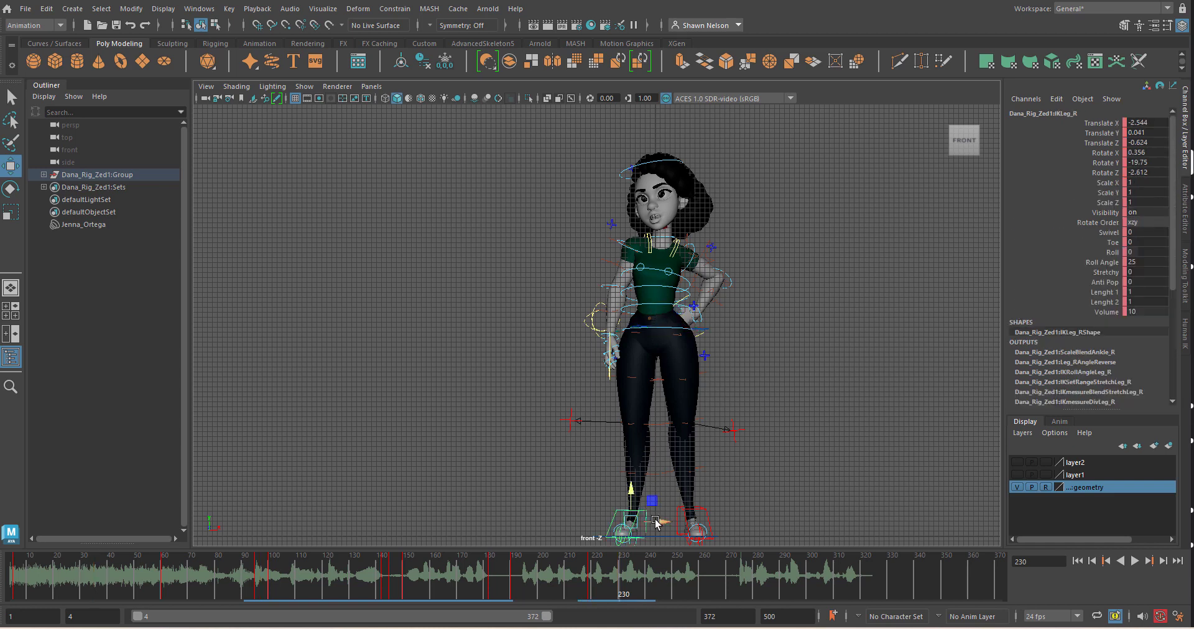
click(638, 328)
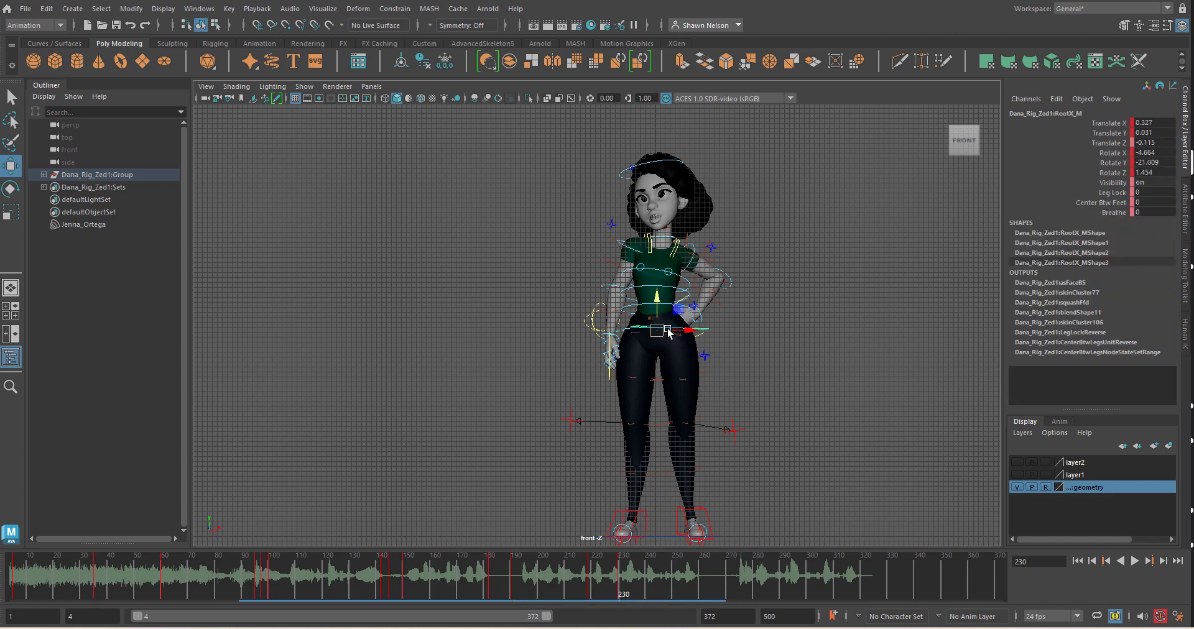
drag(680, 334, 696, 340)
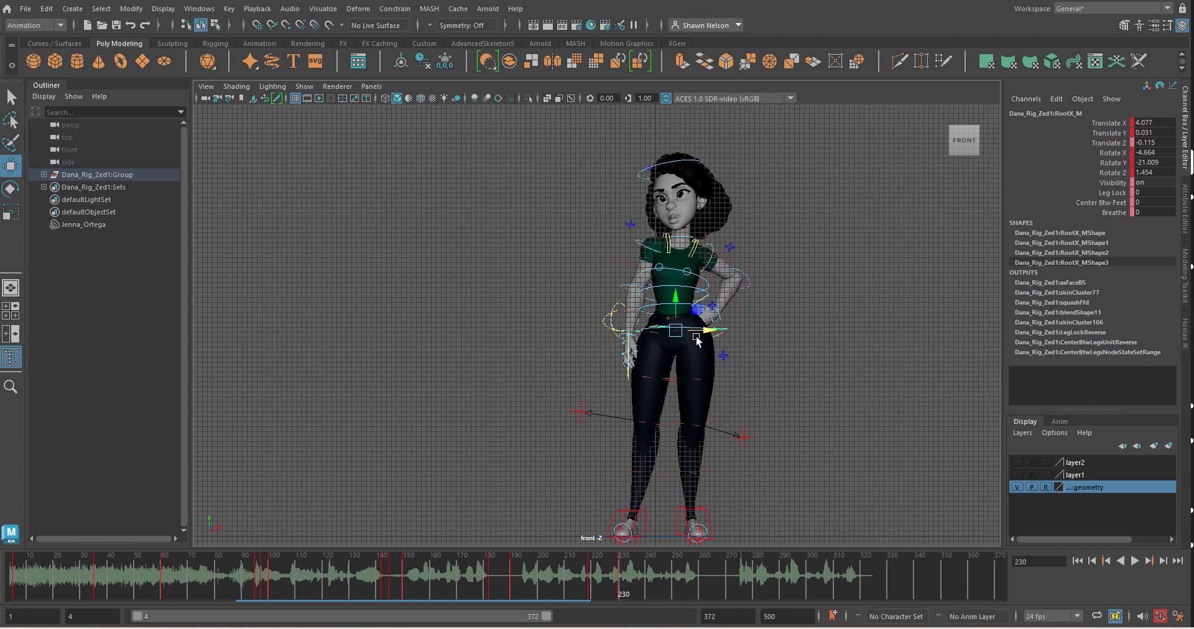
Step: Rotate the neck control to about 3.4, -9.7 and 18.1 so the head faces front at frame 230
click(806, 242)
click(676, 240)
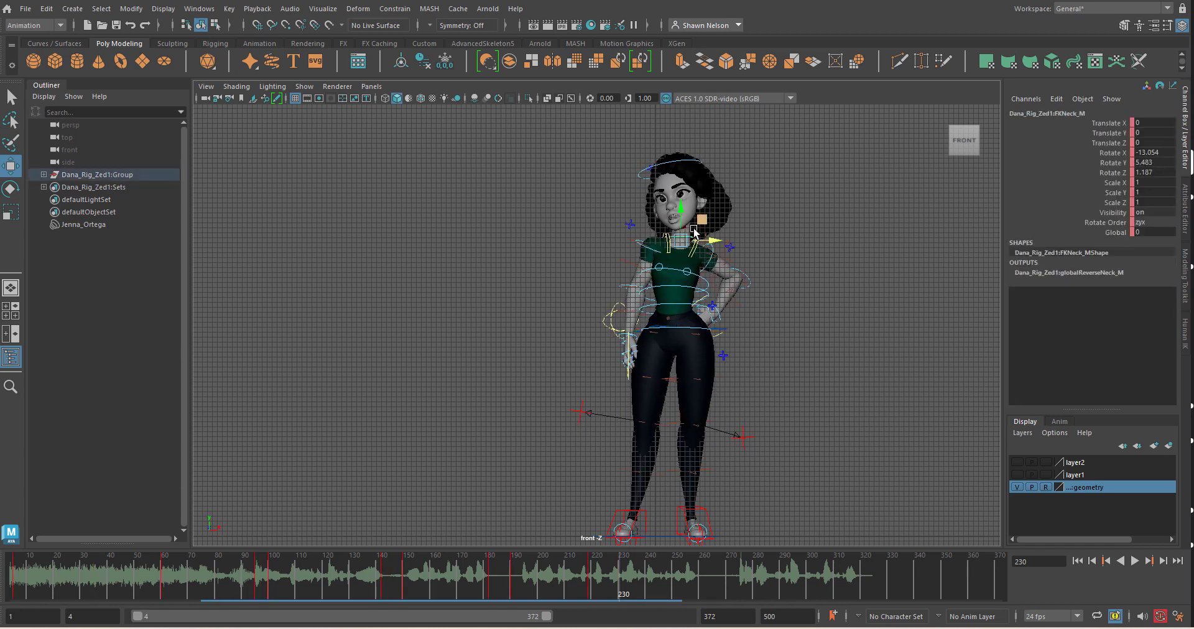
key(e)
drag(695, 232, 686, 235)
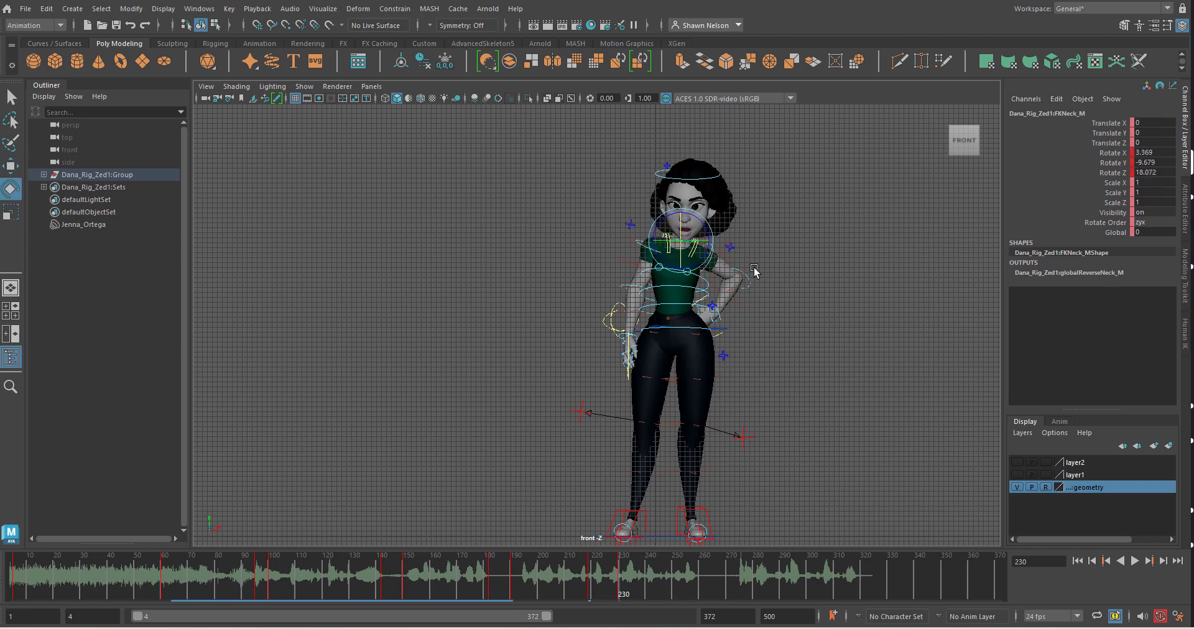
click(806, 304)
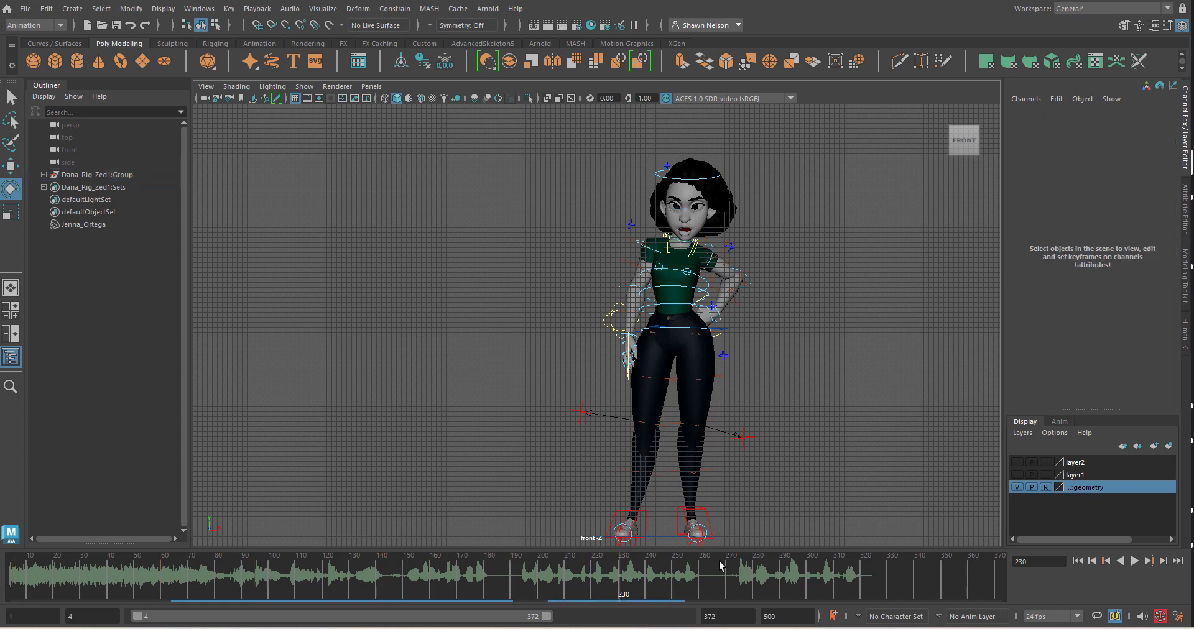
Step: Hide the geometry layer, select all of the rig's body controls and key them at frame 230
click(1018, 488)
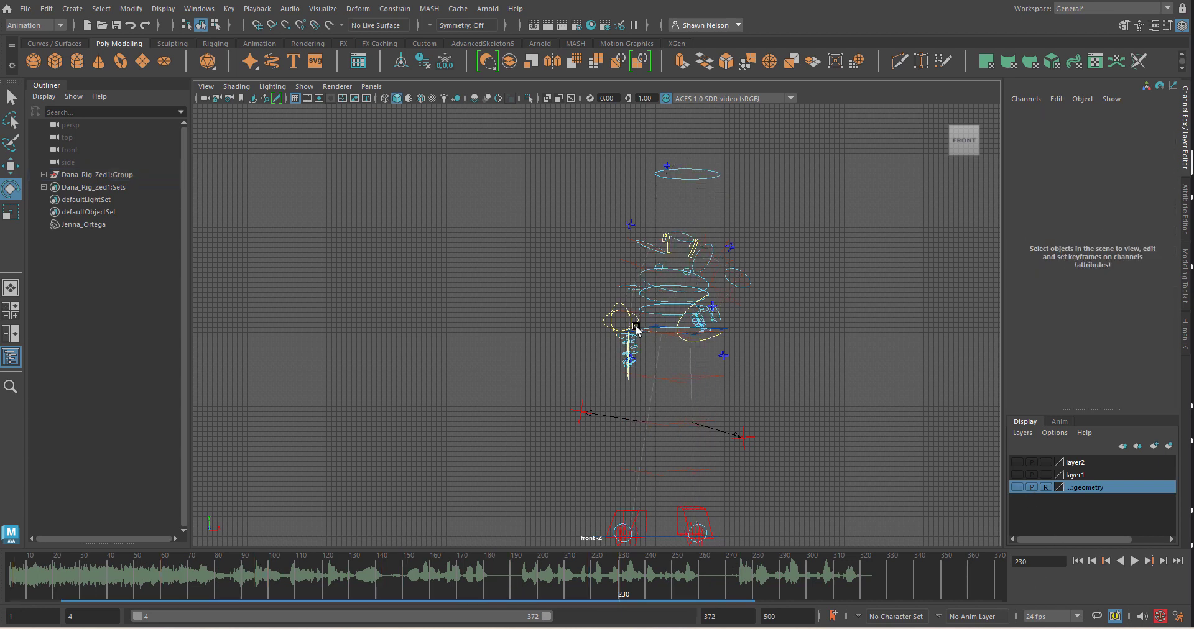
drag(533, 211, 834, 544)
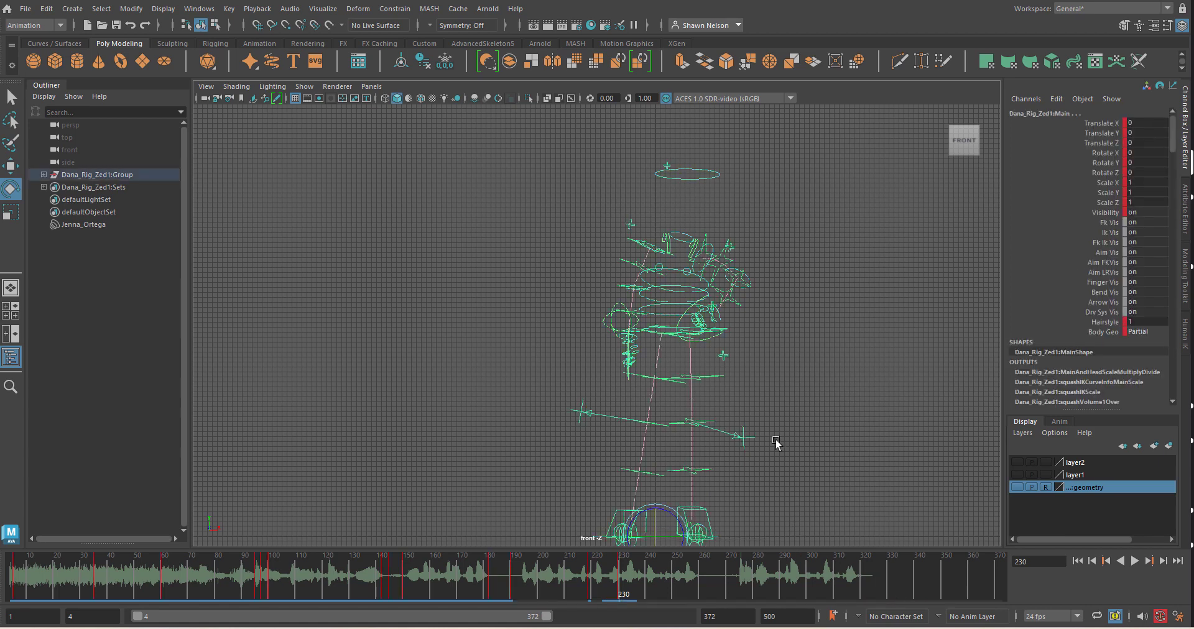
key(5)
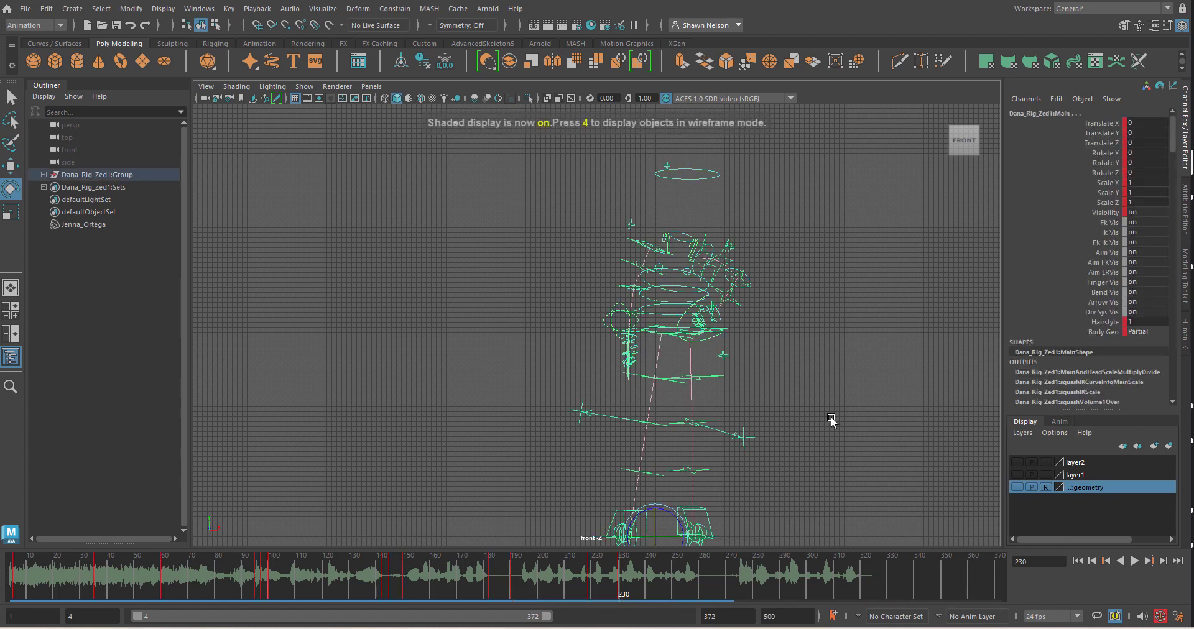
Step: Show the geometry layer, play the animation to review the new pose, and stop at frame 270
click(1018, 487)
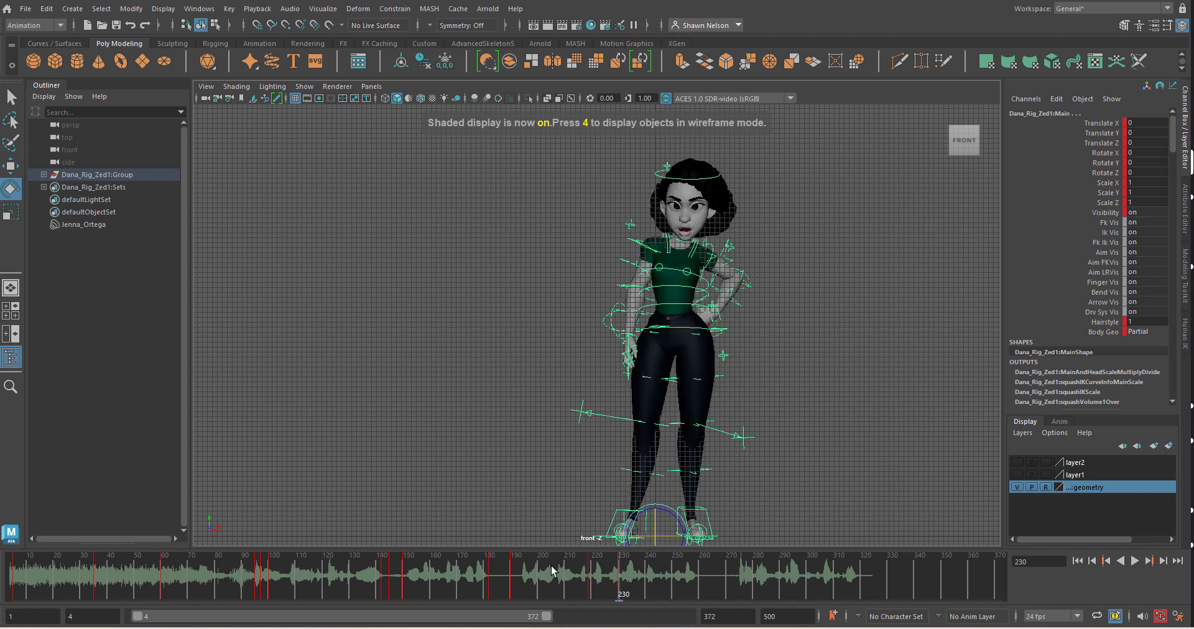
key(alt+v)
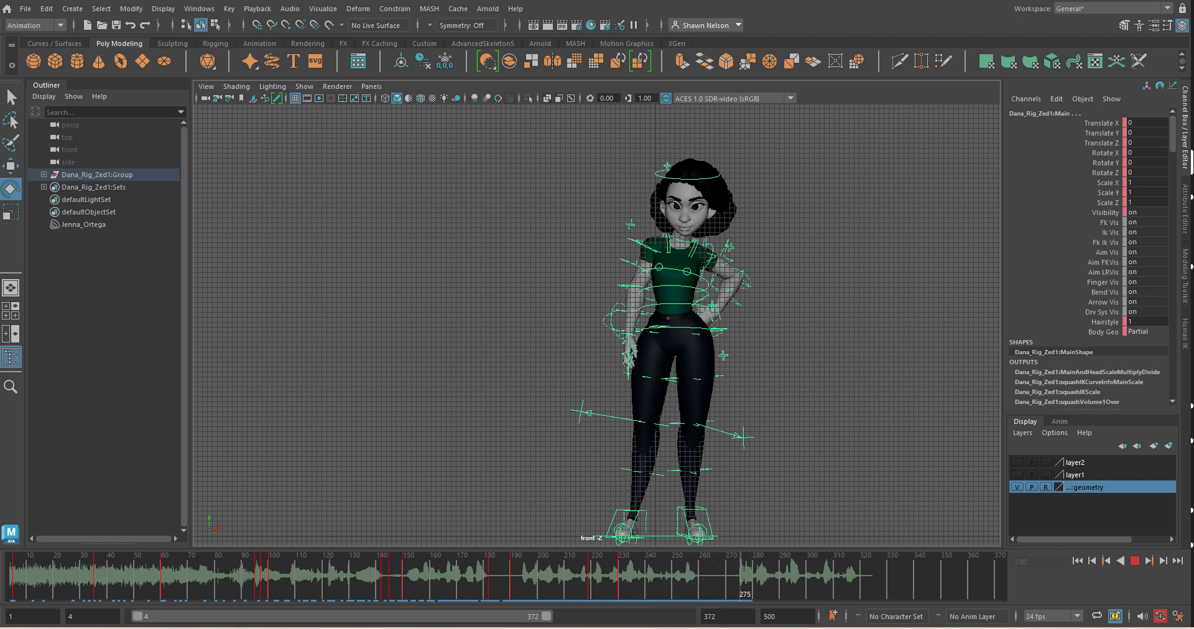
mouse_move(737, 579)
mouse_down()
mouse_move(660, 578)
mouse_move(707, 578)
mouse_up()
key(alt+v)
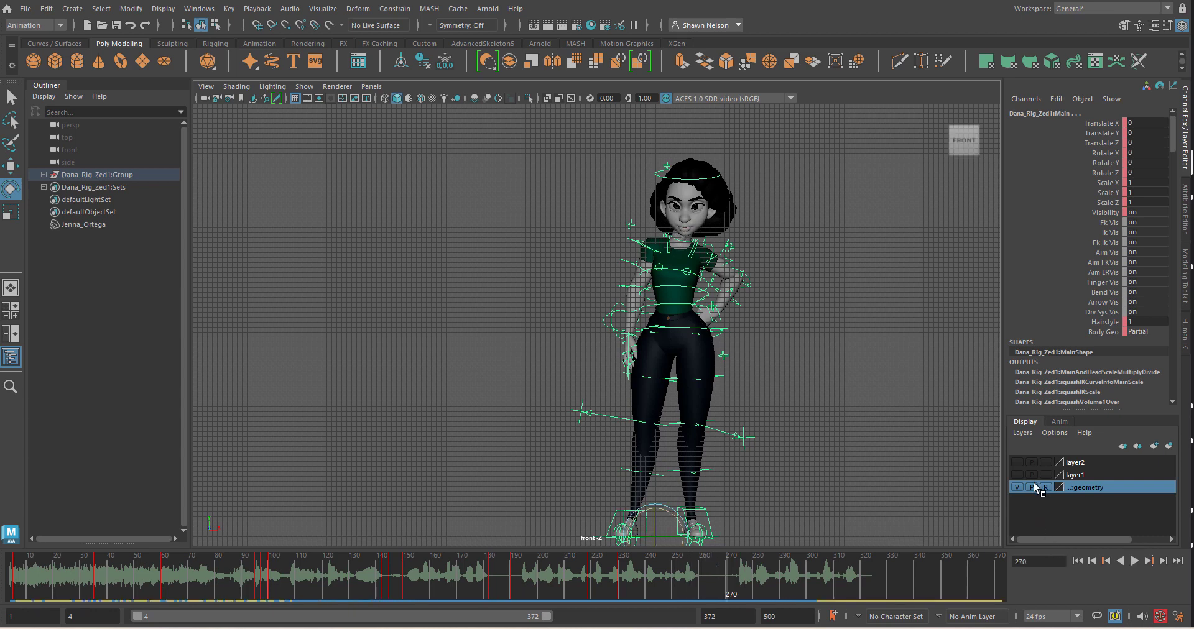
Step: Hide the geometry layer and key all of the rig's body controls at frame 270 to hold the pose
click(1017, 488)
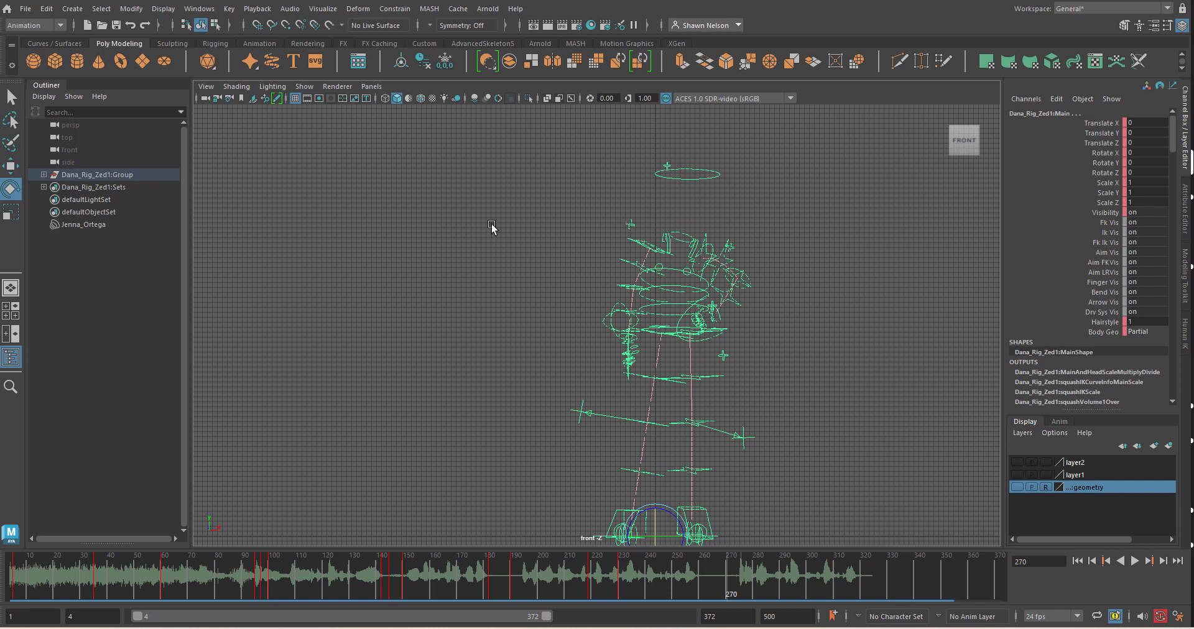
drag(491, 227, 807, 568)
key(s)
Step: Advance to frame 280 and key all of the body controls there as the start of the next pose
key(alt+v)
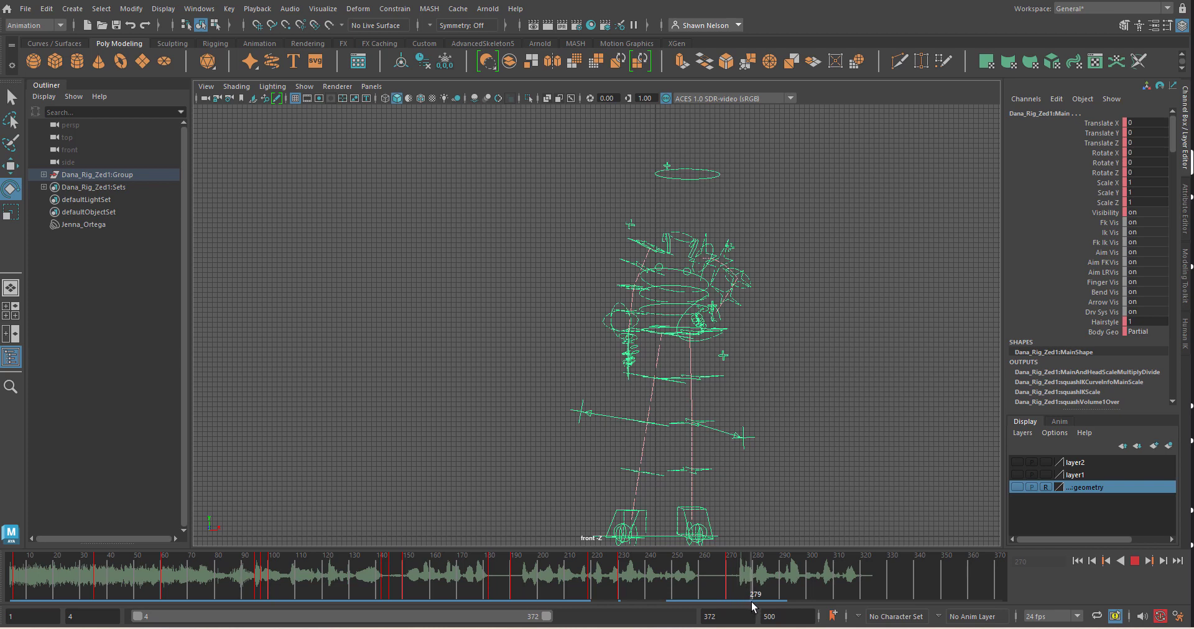
key(alt+v)
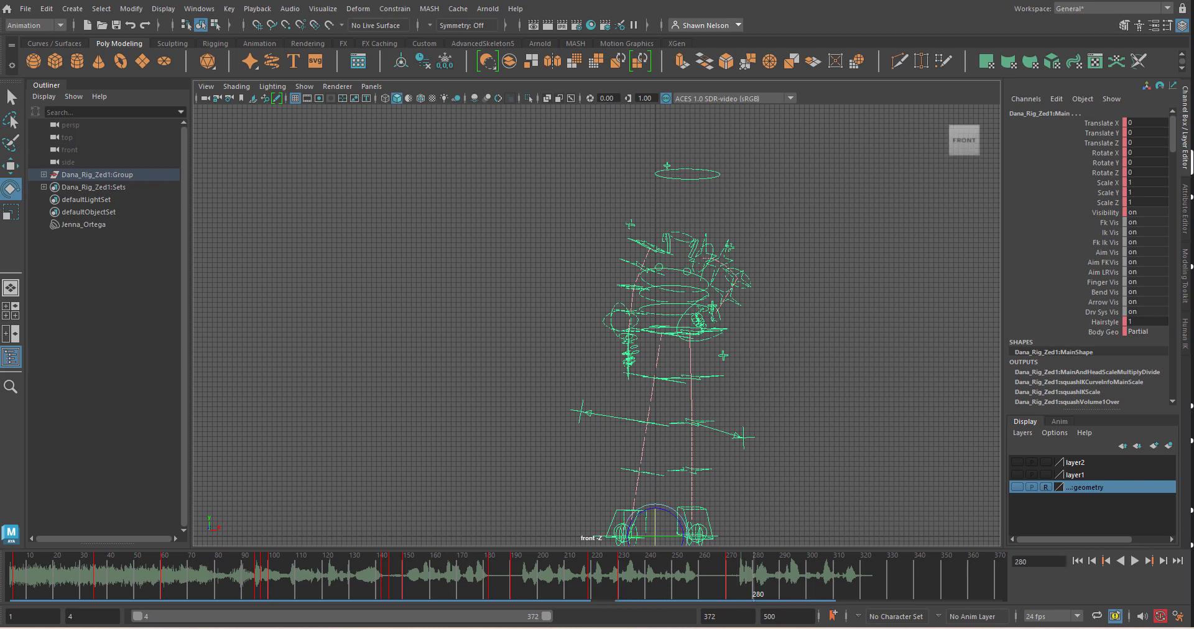
key(s)
Step: Show the geometry layer, play past the new key, and return to the key at frame 280
click(1017, 487)
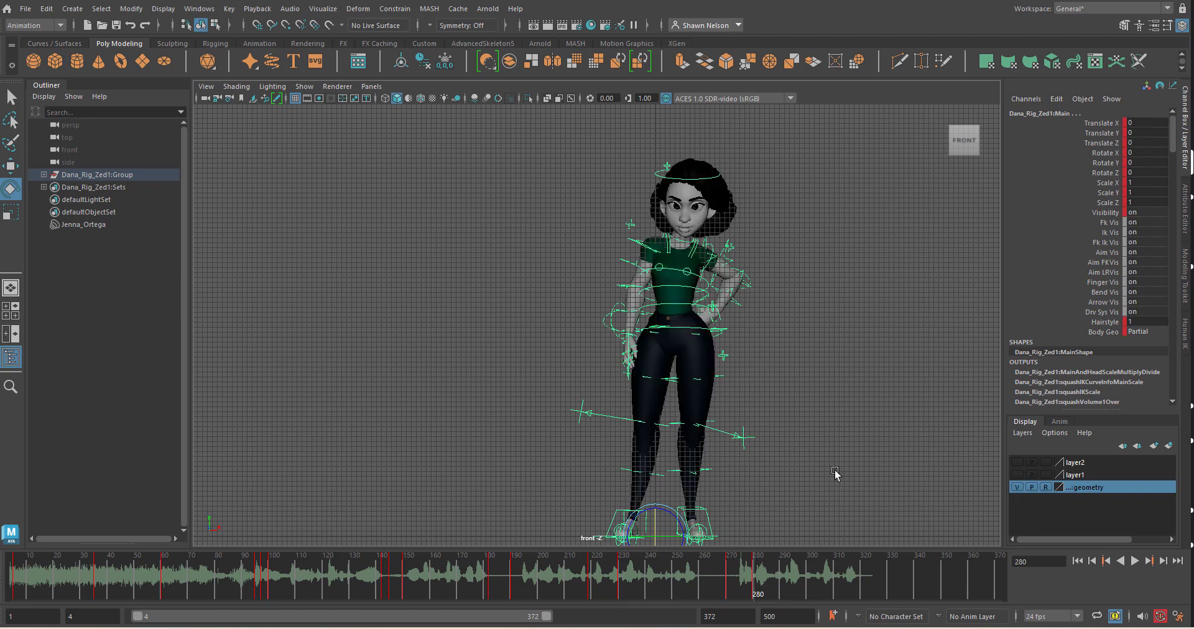
key(alt+v)
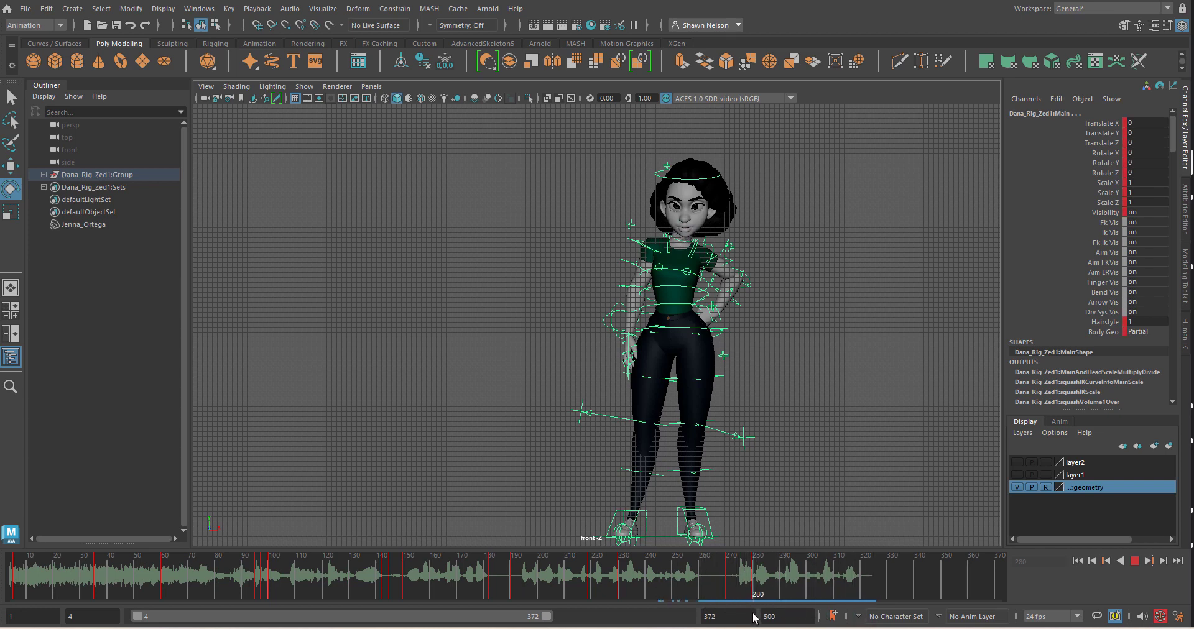
key(Escape)
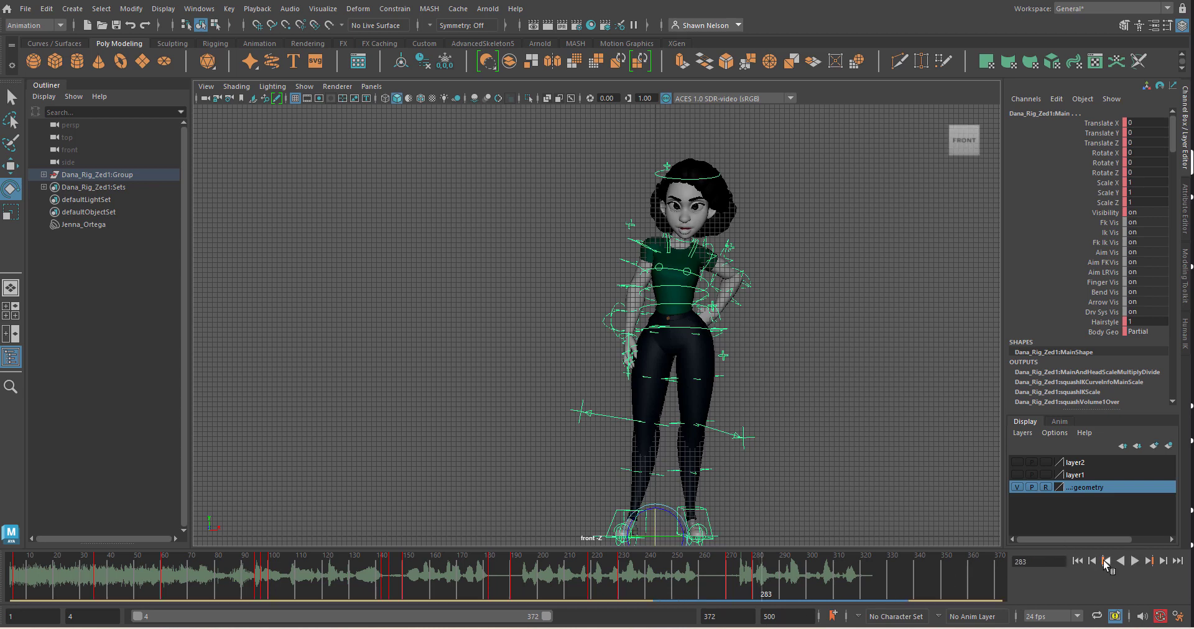
click(1106, 561)
Step: At frame 280, turn the root hip control to about -41.7 in Y and shift it to about -4.5 in X
click(723, 359)
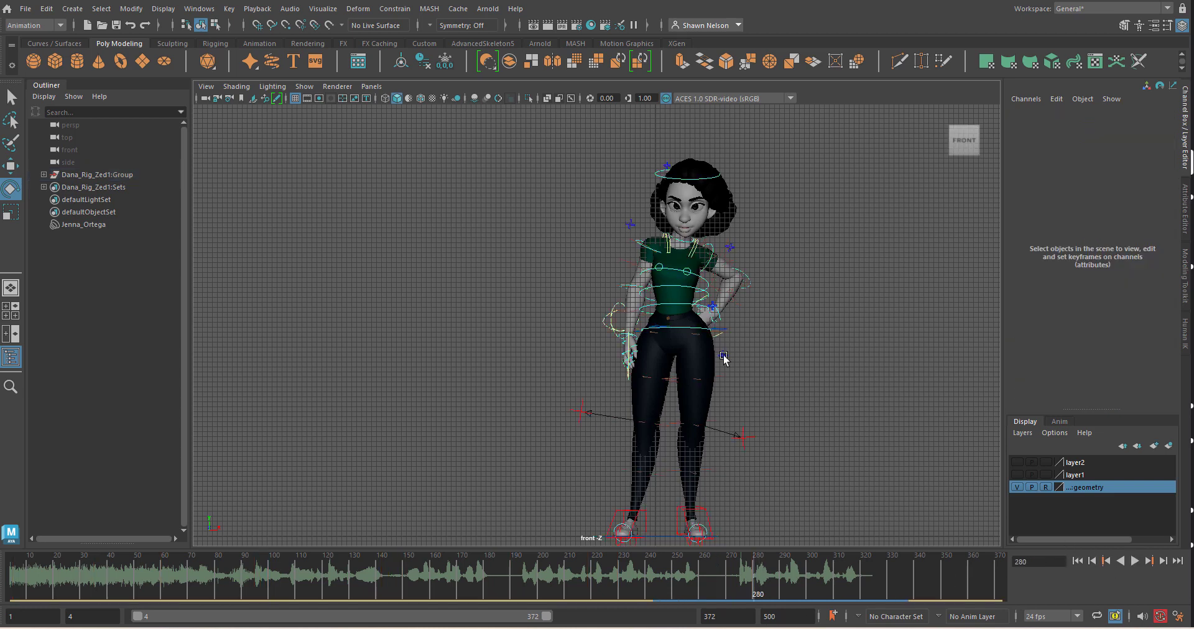
click(654, 328)
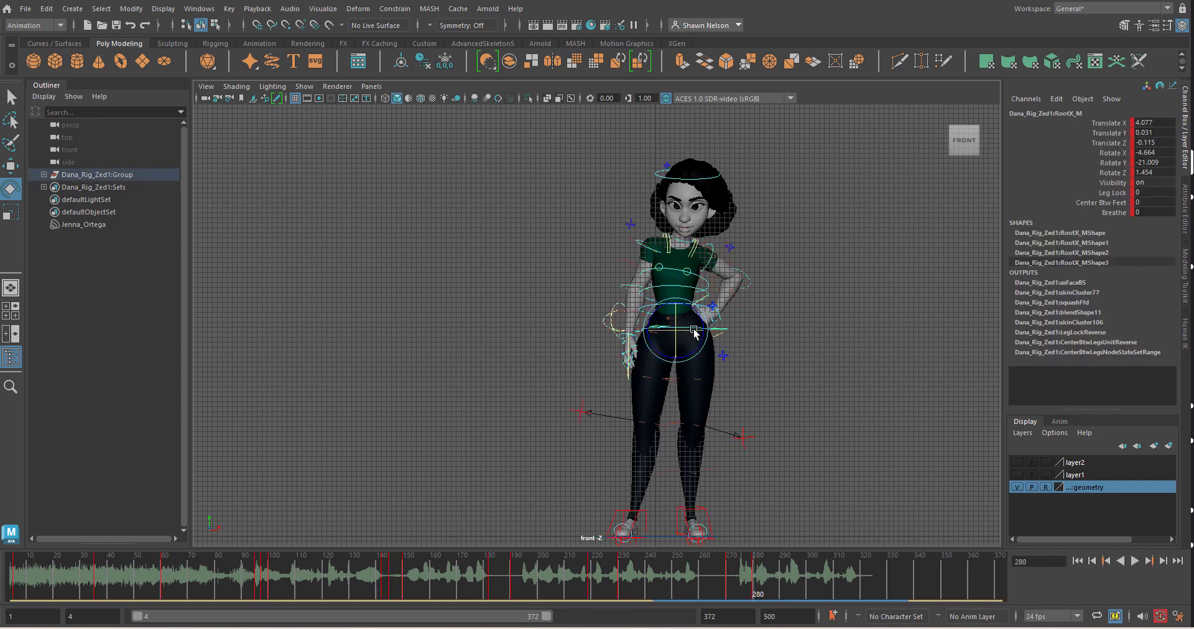
drag(698, 339, 665, 328)
key(w)
Step: Rotate the neck control to about 8.9, 1.9 and -0.9 to straighten the head over the turned body
click(644, 243)
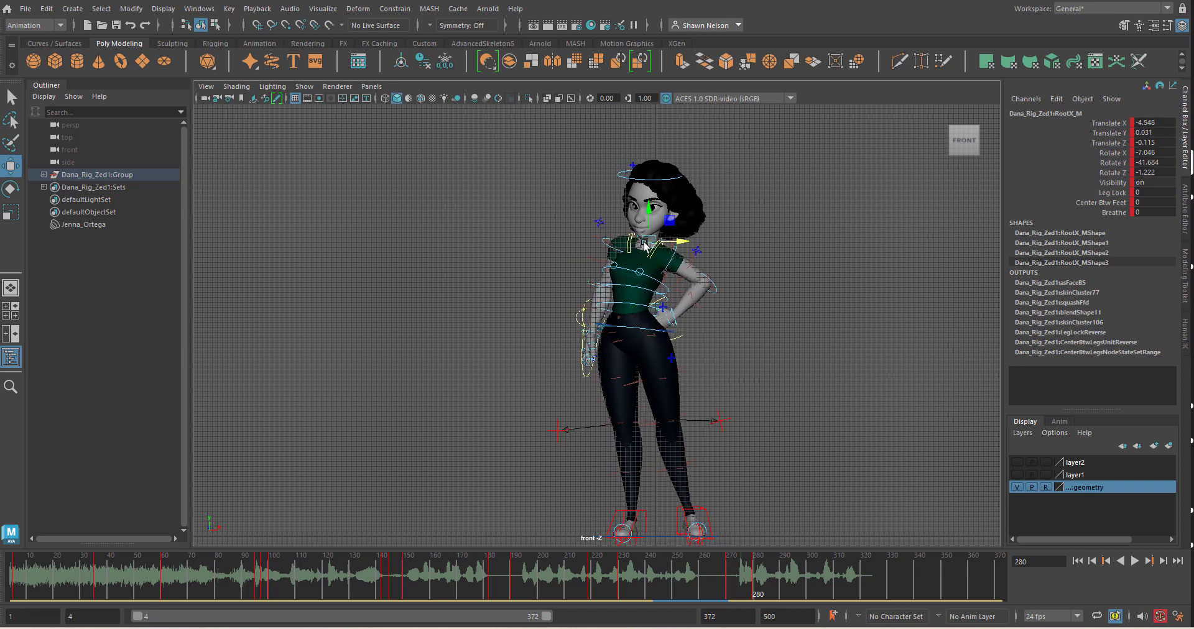
key(e)
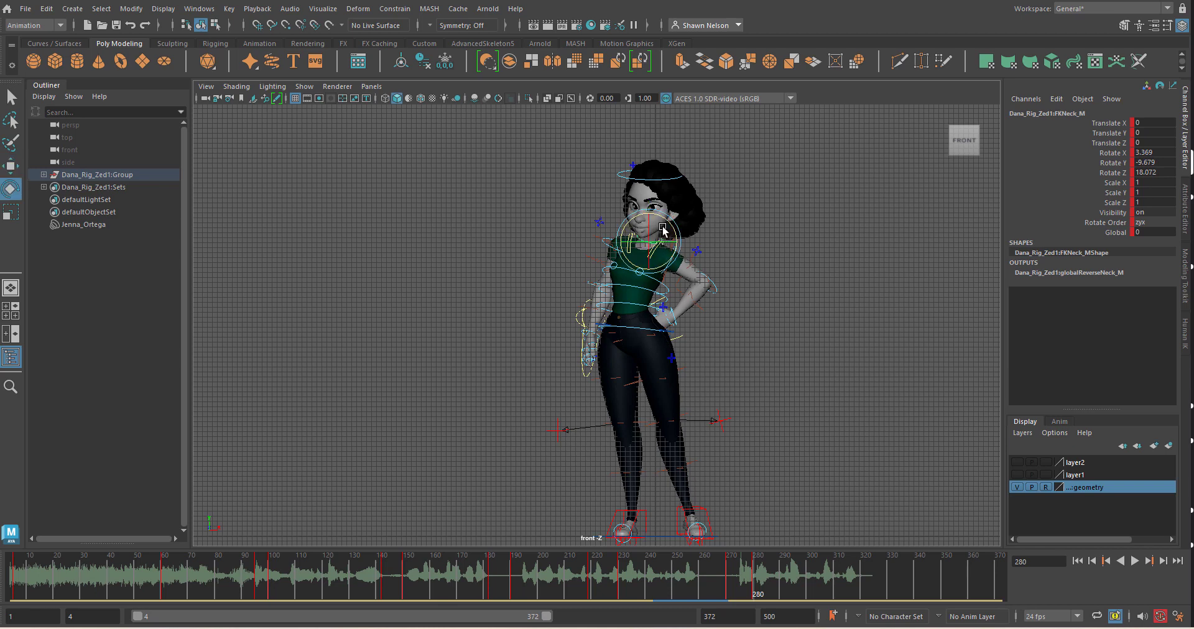
drag(661, 240, 667, 223)
click(708, 270)
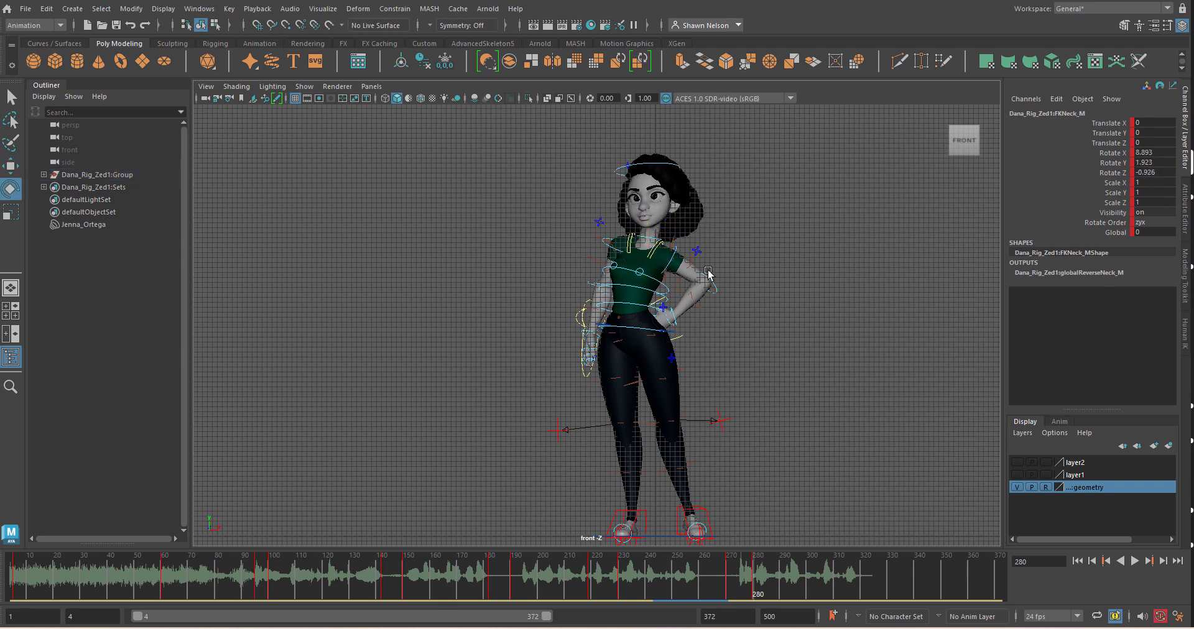
Step: Rotate the chest, middle and lower spine controls to lean the torso, with the lower spine at about 34.8, -4.0 and 11.5
click(663, 285)
drag(670, 279, 668, 268)
click(752, 304)
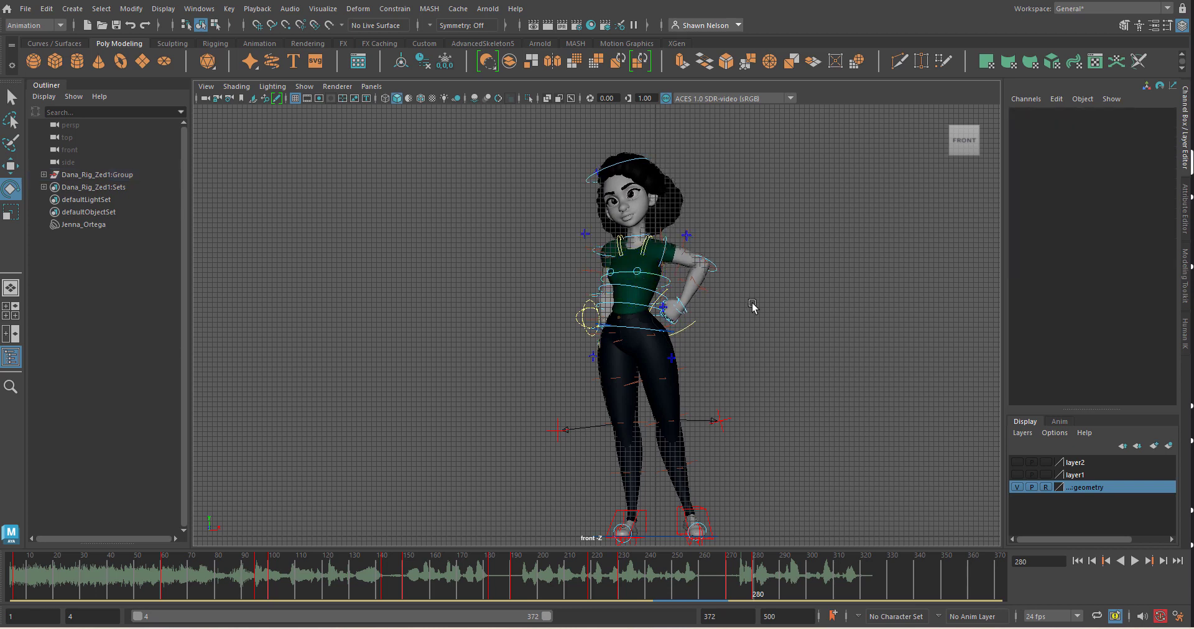
click(634, 286)
mouse_move(626, 290)
mouse_down()
mouse_move(633, 281)
mouse_move(624, 292)
mouse_up()
click(678, 341)
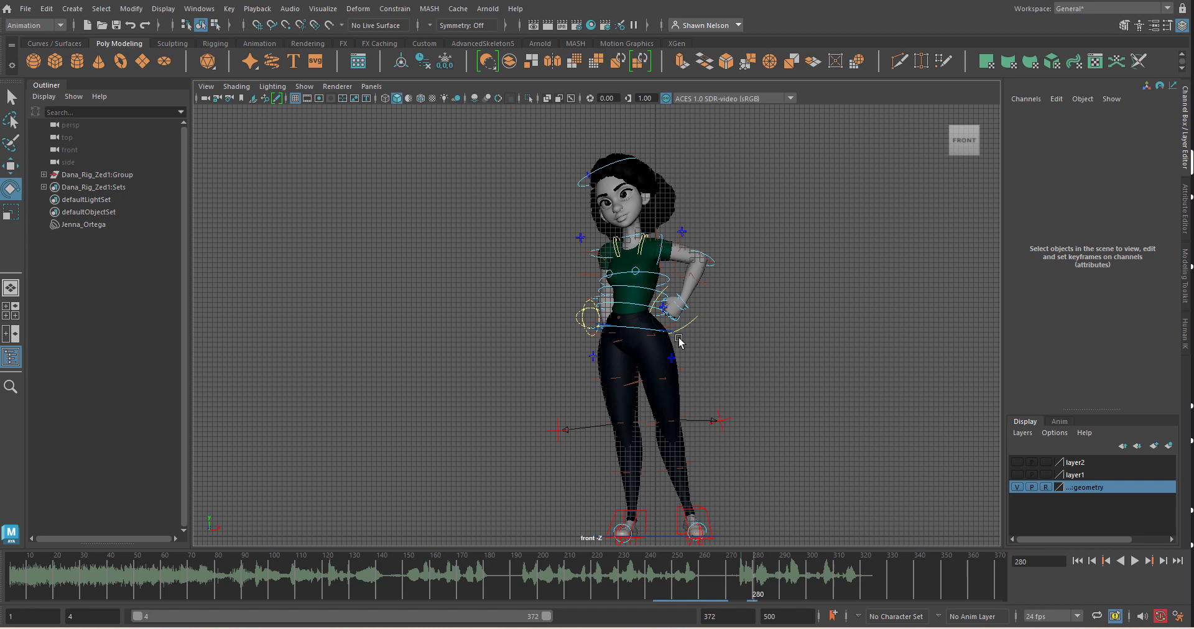
click(638, 308)
drag(637, 306, 631, 299)
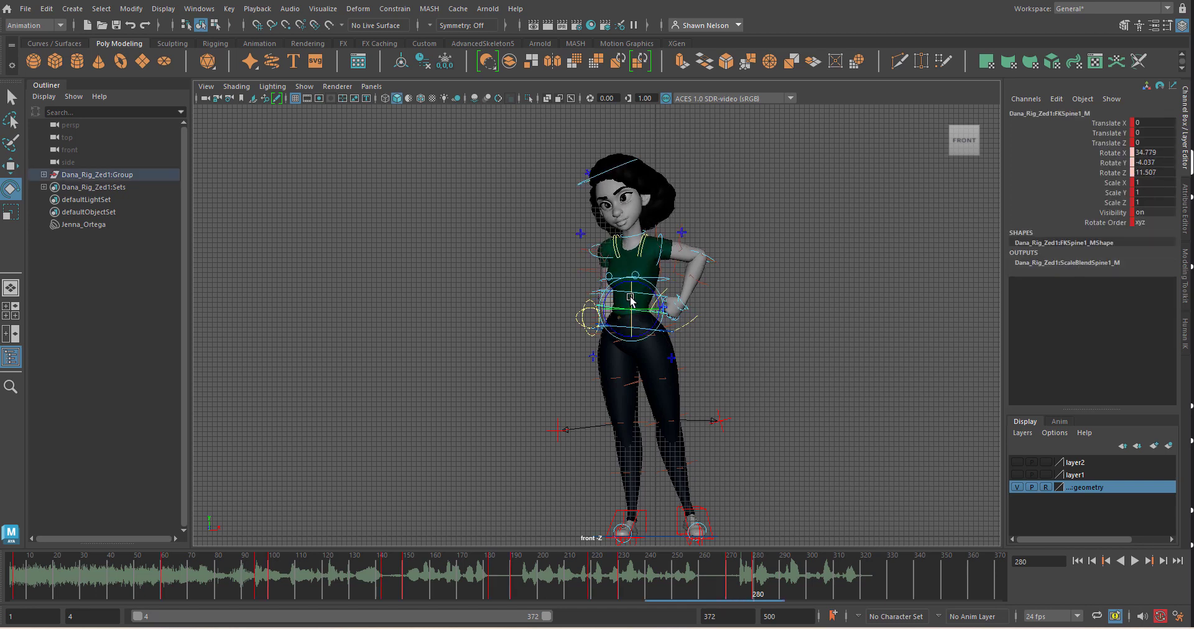
Step: Tilt the neck control to about 28.6, -5.5 and -28.1 to lift the head at frame 280
click(633, 234)
click(626, 242)
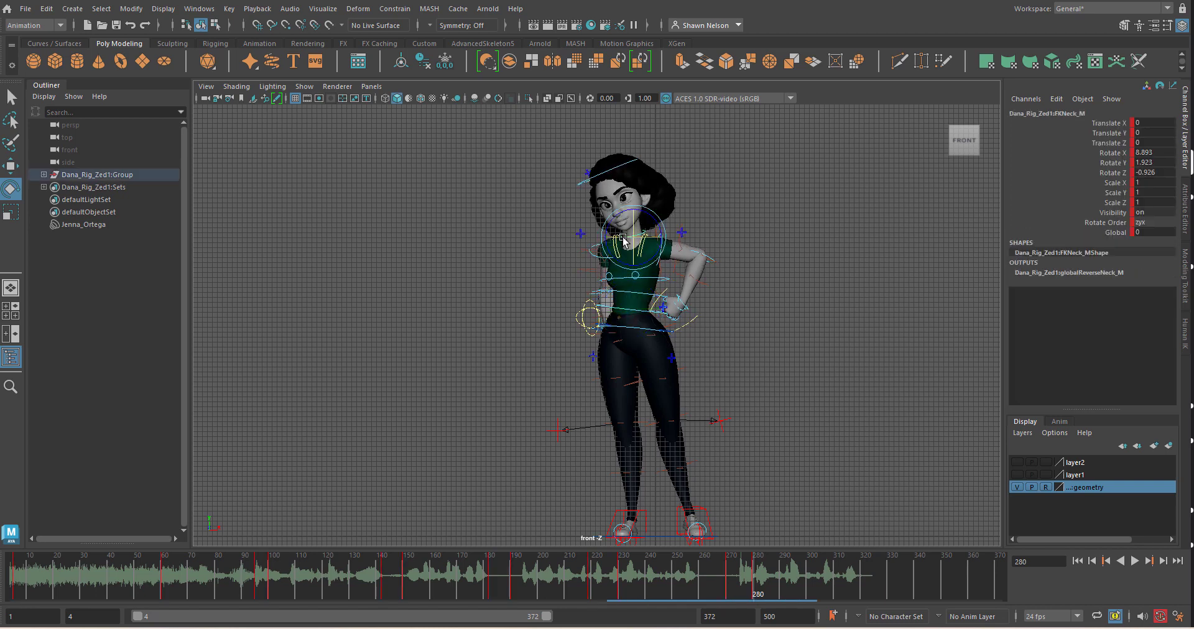
drag(616, 230, 644, 224)
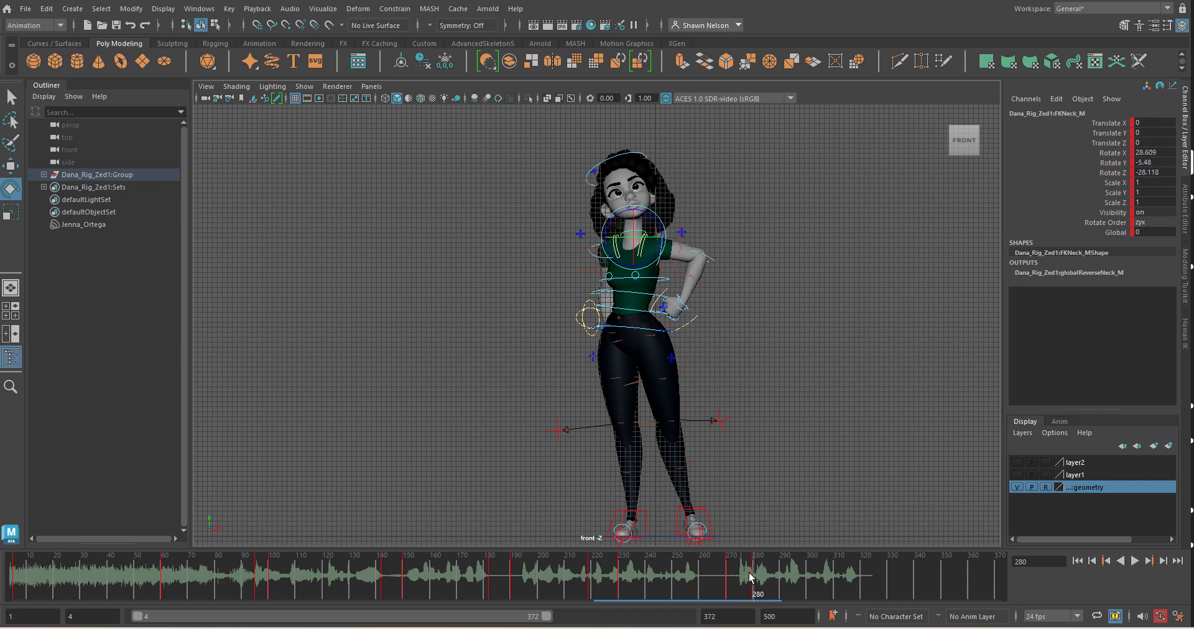
Step: Return to the early frames and play the animation with the audio through the pose at frame 280
drag(749, 574, 11, 622)
click(1135, 561)
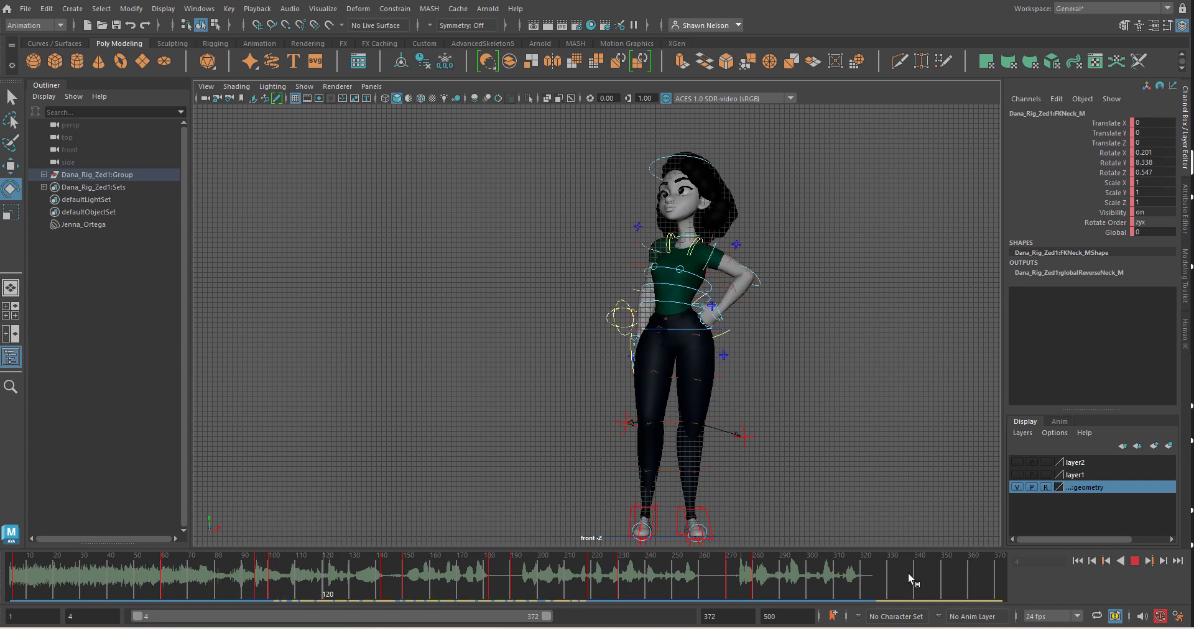
click(36, 582)
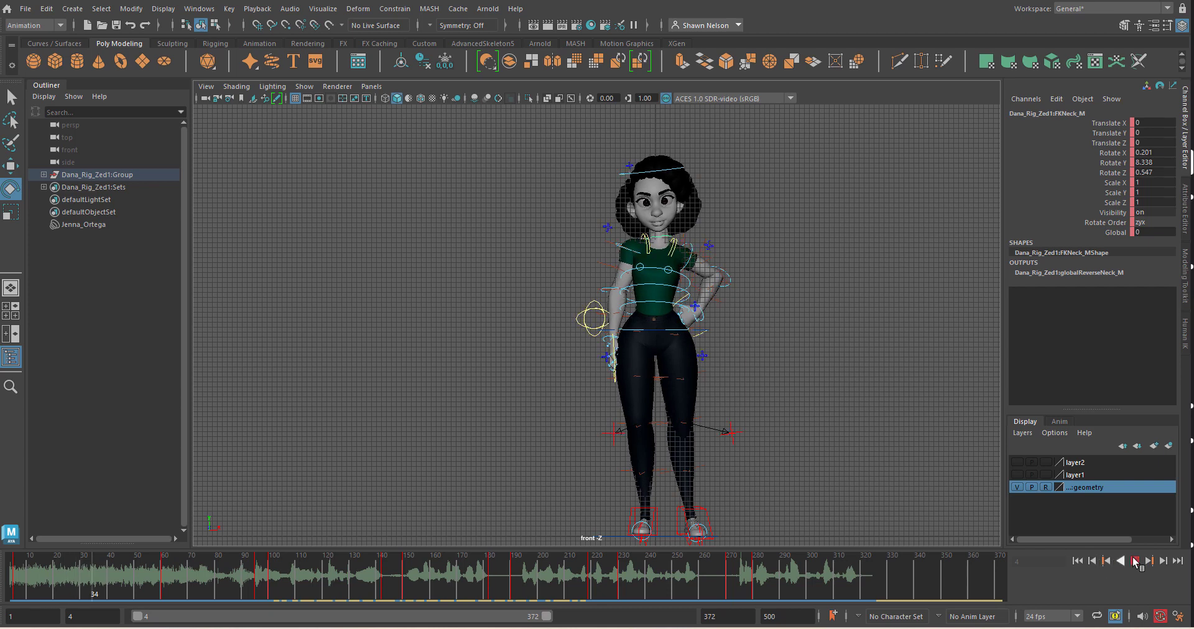
click(1135, 562)
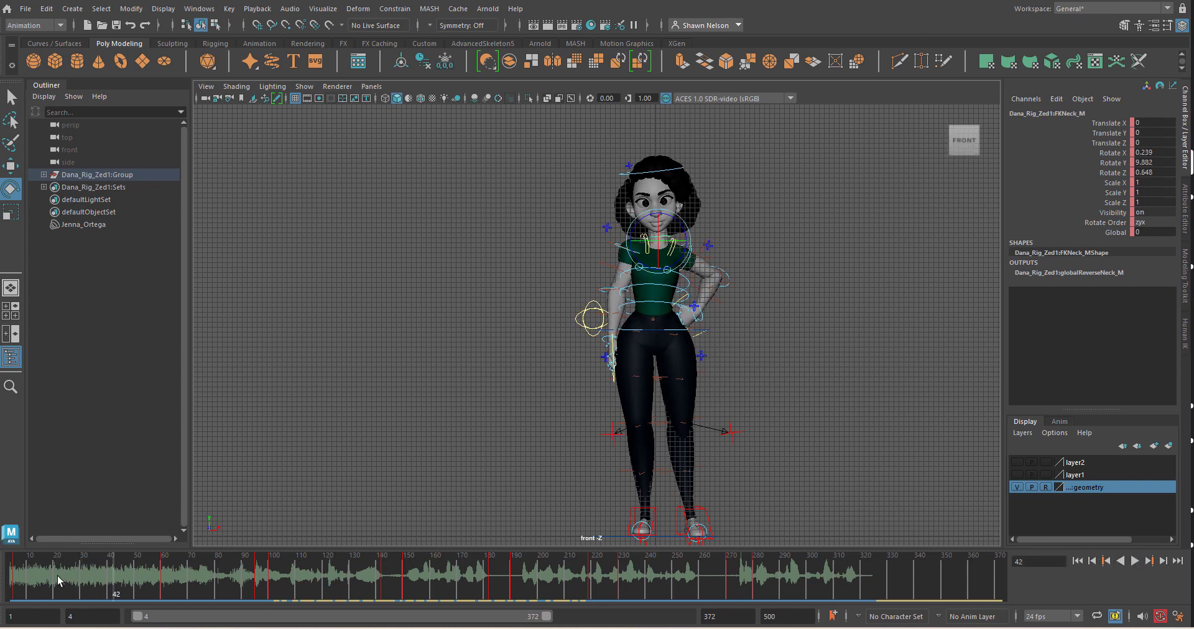
click(28, 579)
key(alt+v)
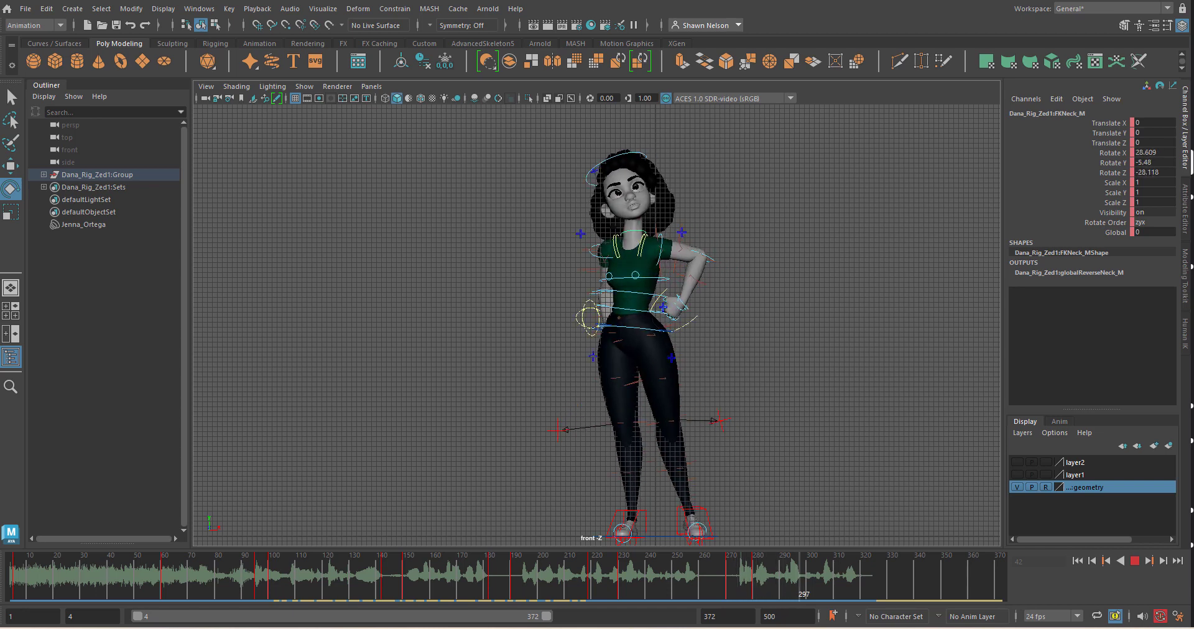
Step: Stop the playback at frame 297 and set a key on the head control there
key(Escape)
click(604, 159)
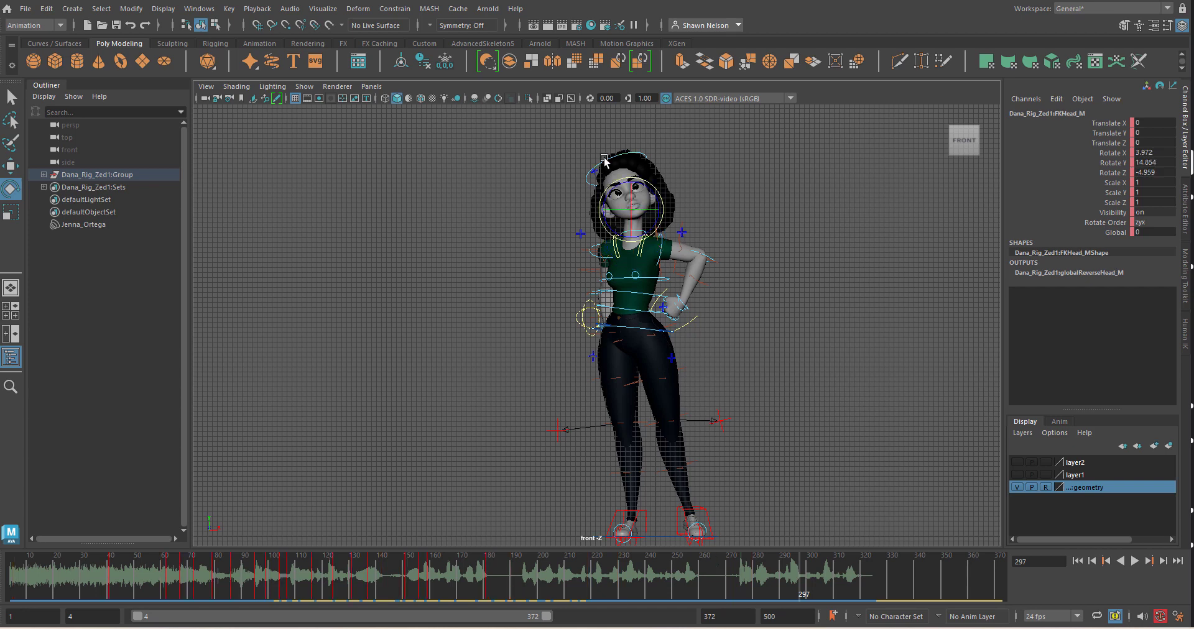
key(s)
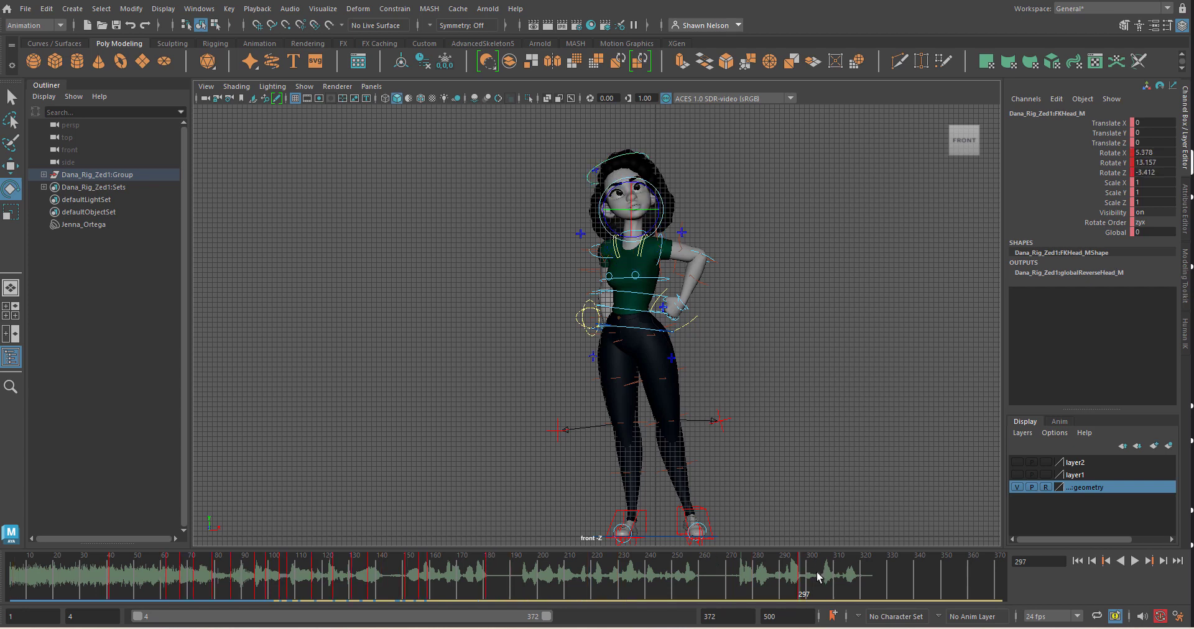
Step: At frame 303, rotate the head control to about -2.9, -1.1 and 17.7, and replay the animation from an earlier frame through frame 324
key(alt+v)
drag(816, 573, 816, 572)
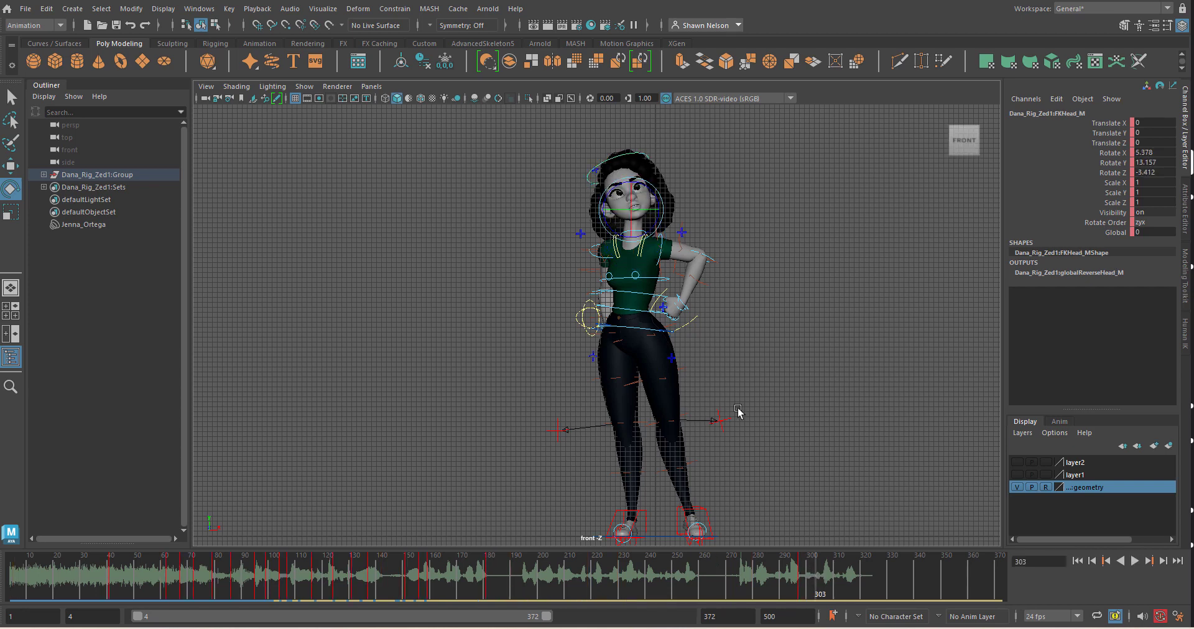
drag(656, 192, 635, 203)
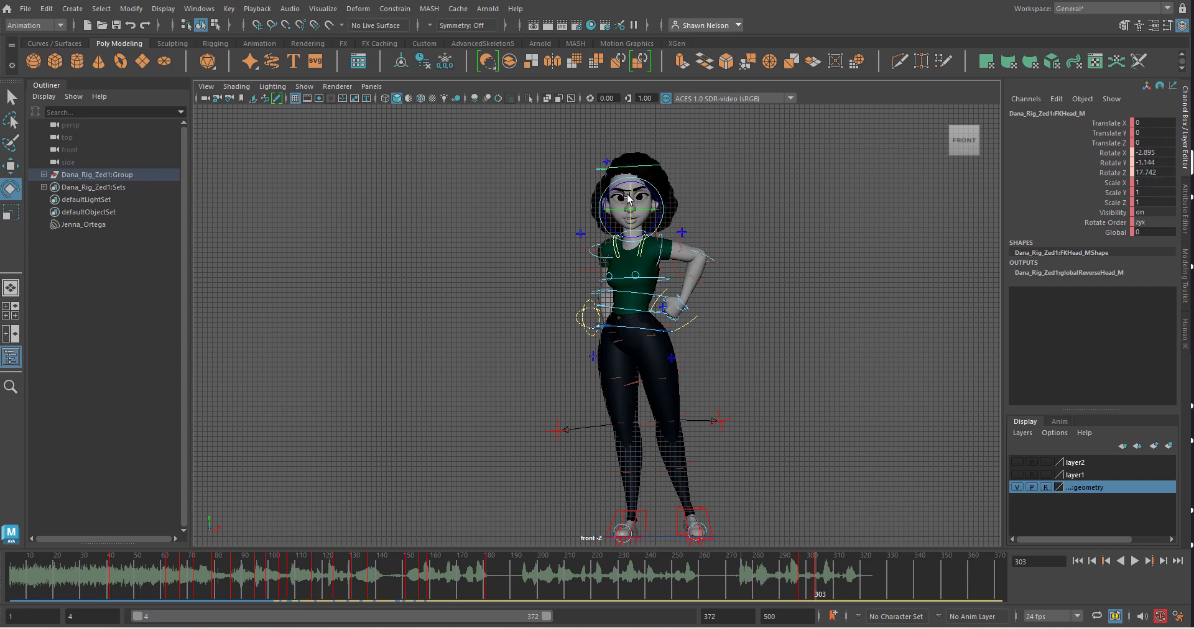
mouse_move(811, 583)
mouse_down()
mouse_move(803, 577)
mouse_move(821, 575)
mouse_move(377, 594)
mouse_move(308, 622)
mouse_move(25, 622)
mouse_move(124, 591)
mouse_move(360, 591)
mouse_up()
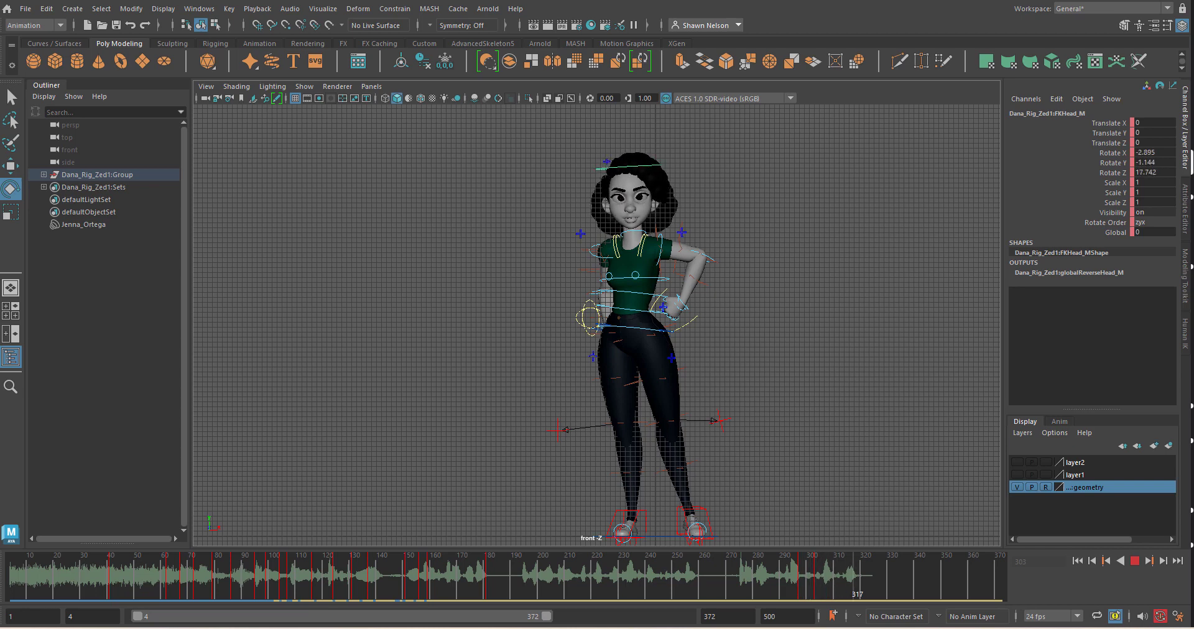
key(Escape)
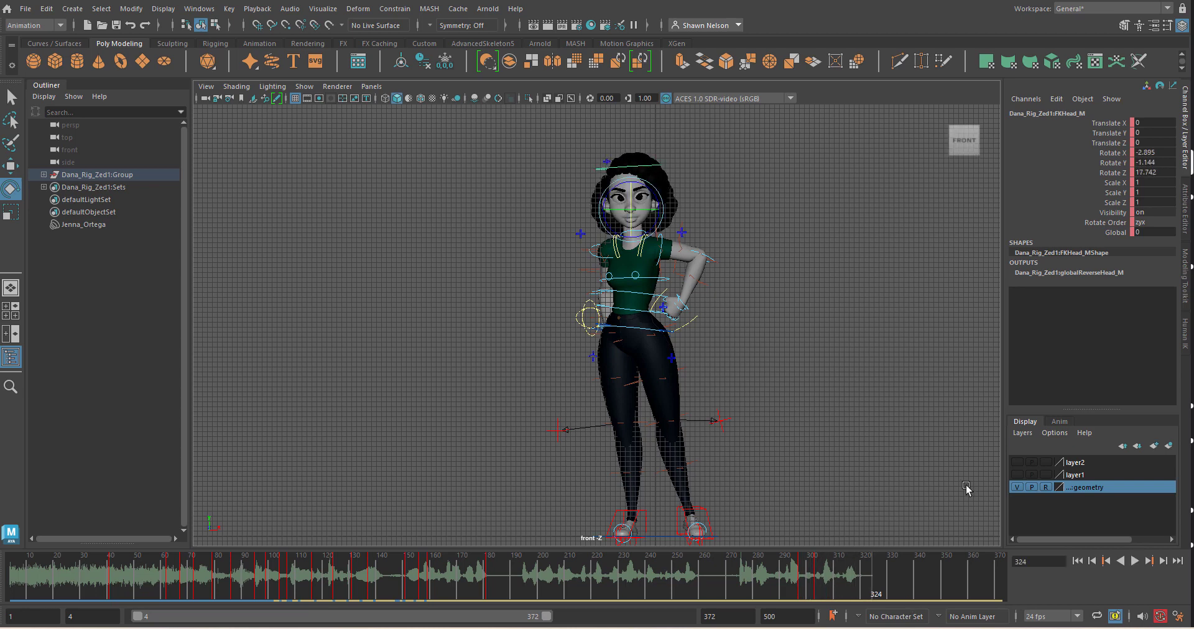